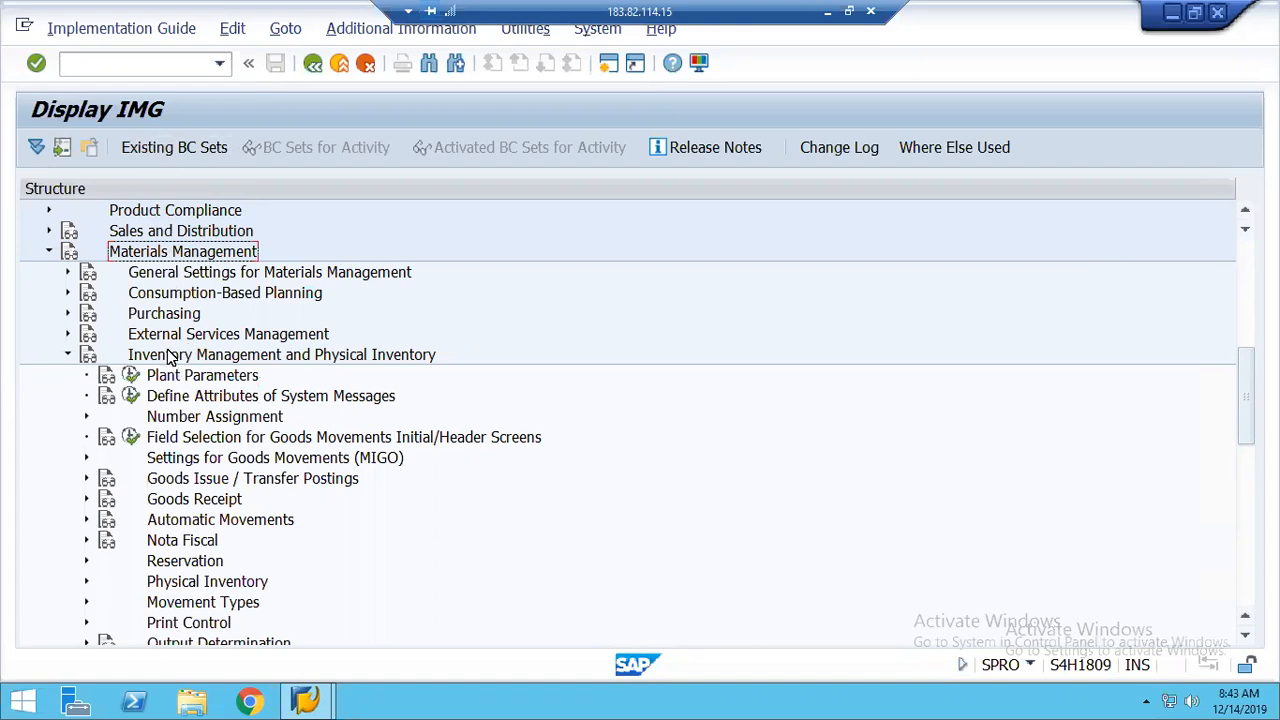
Step: Open the Plant Parameters activity under Inventory Management and Physical Inventory
left_click(170, 356)
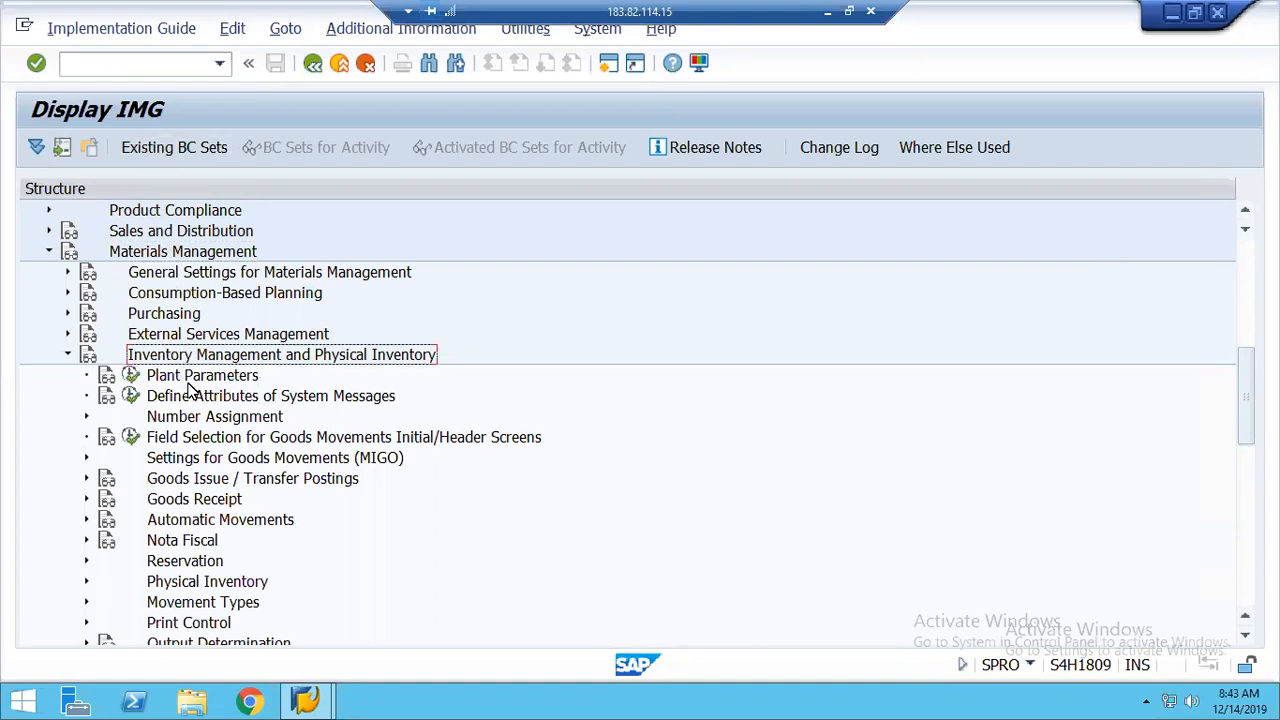
left_click(178, 378)
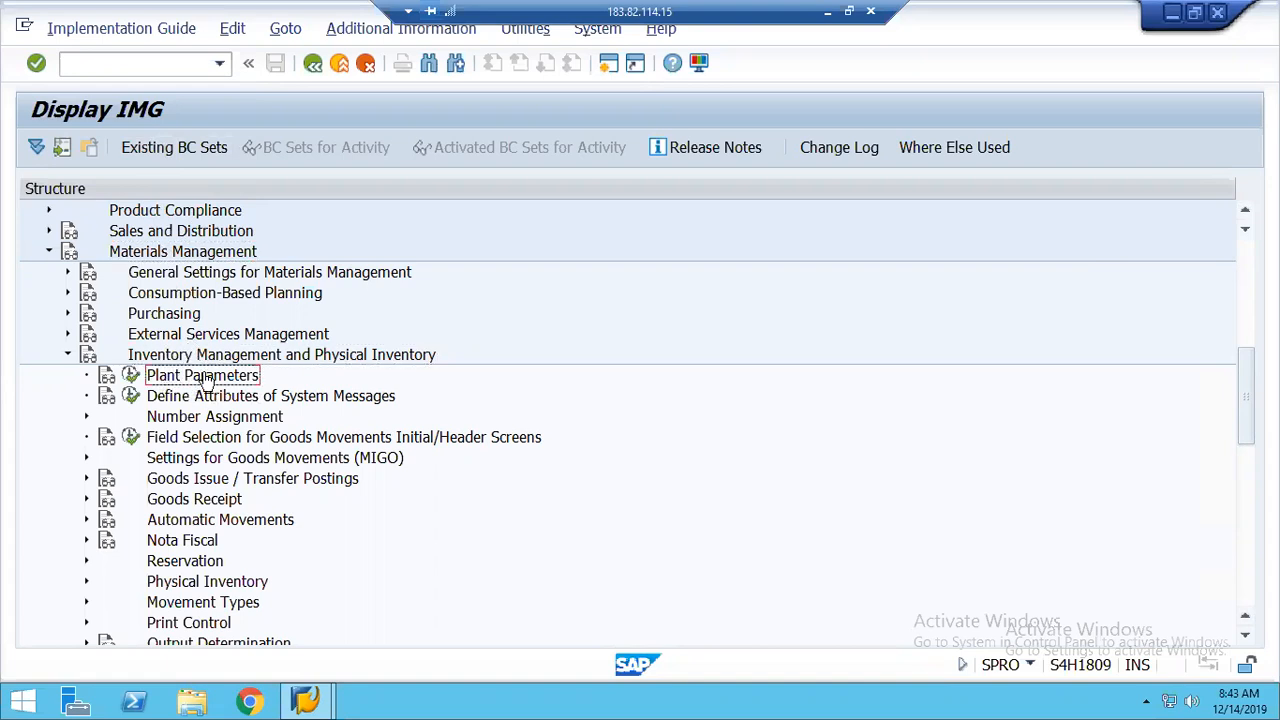
left_click(130, 378)
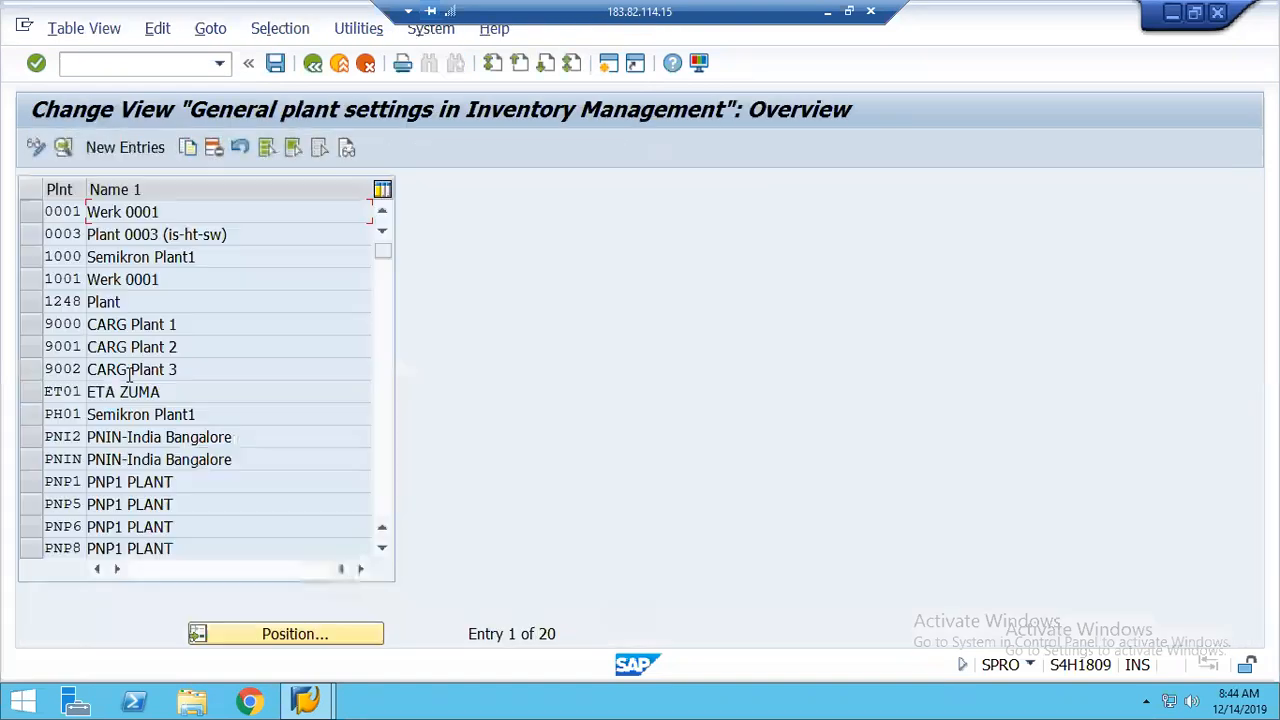
Step: Review the general inventory management settings of plant 0001 and return to the plant overview
left_click(29, 302)
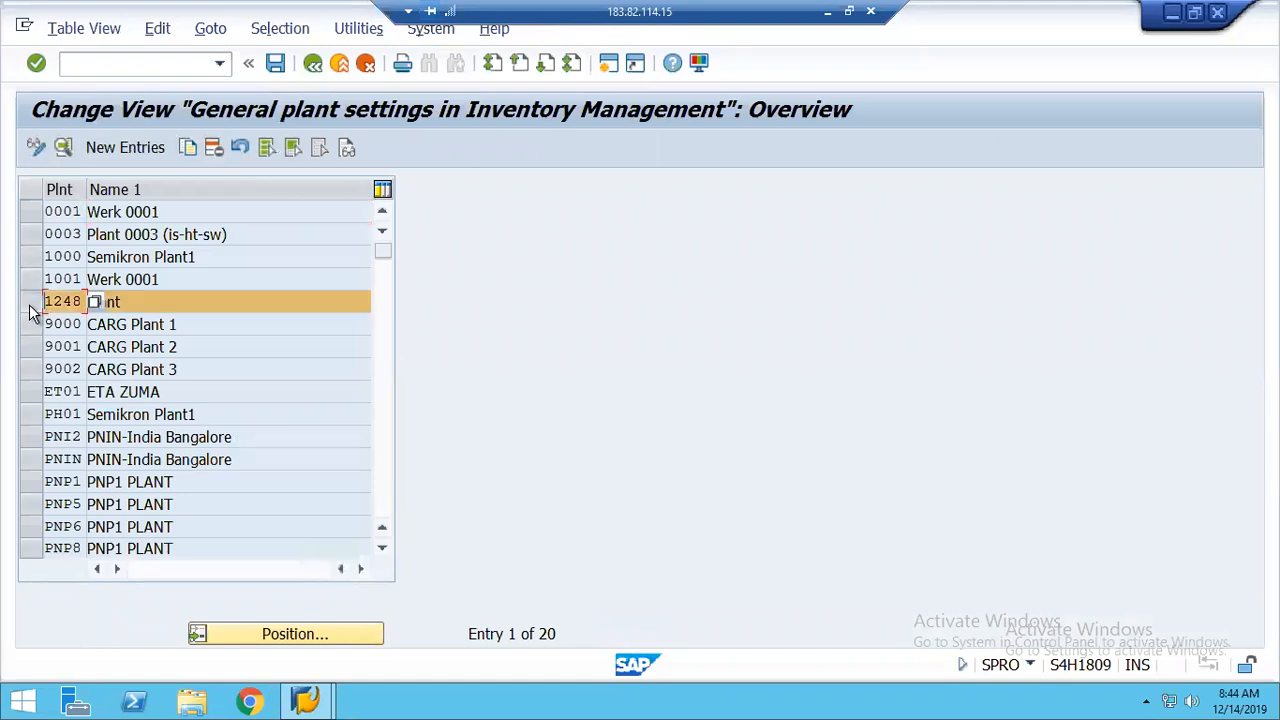
left_click(29, 304)
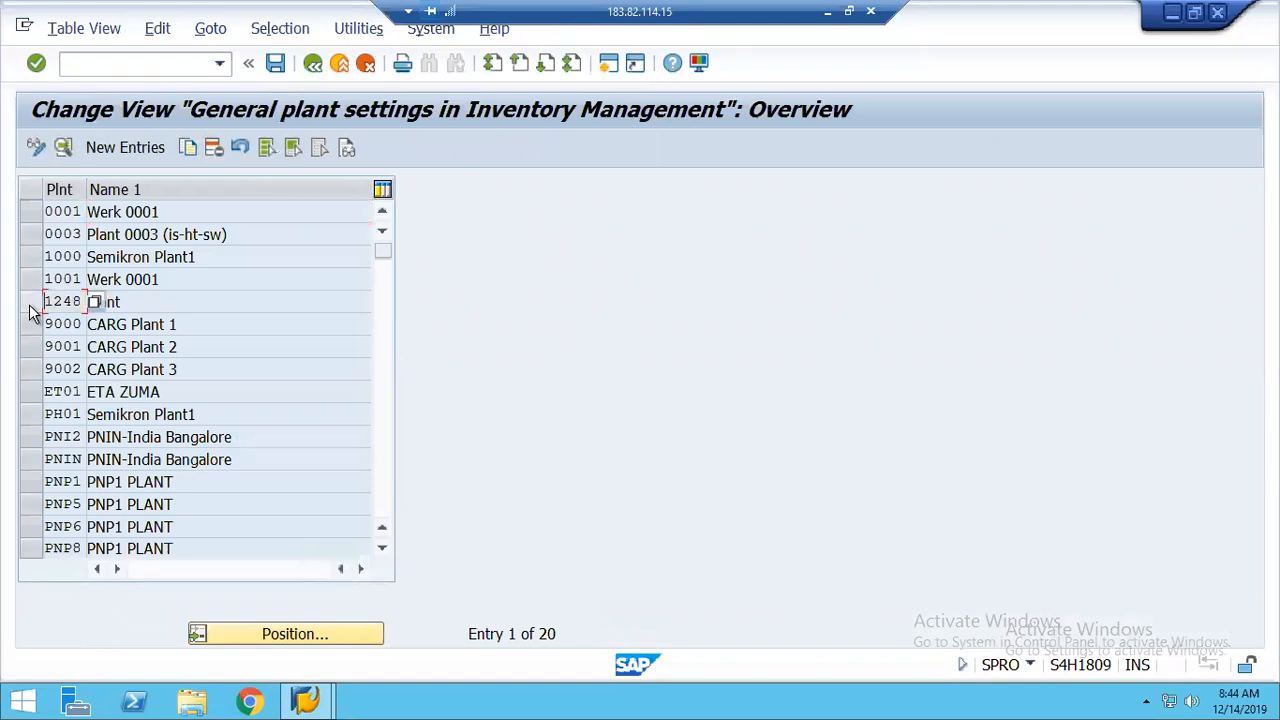
double_click(62, 214)
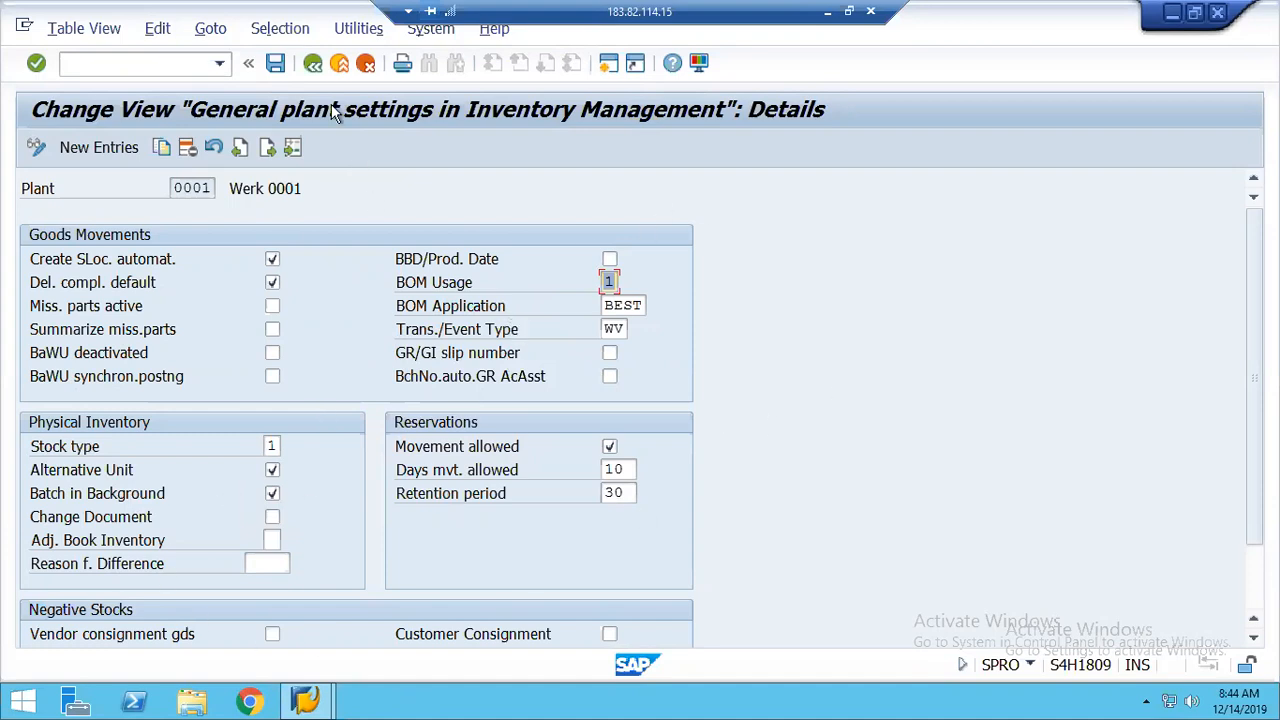
left_click(313, 66)
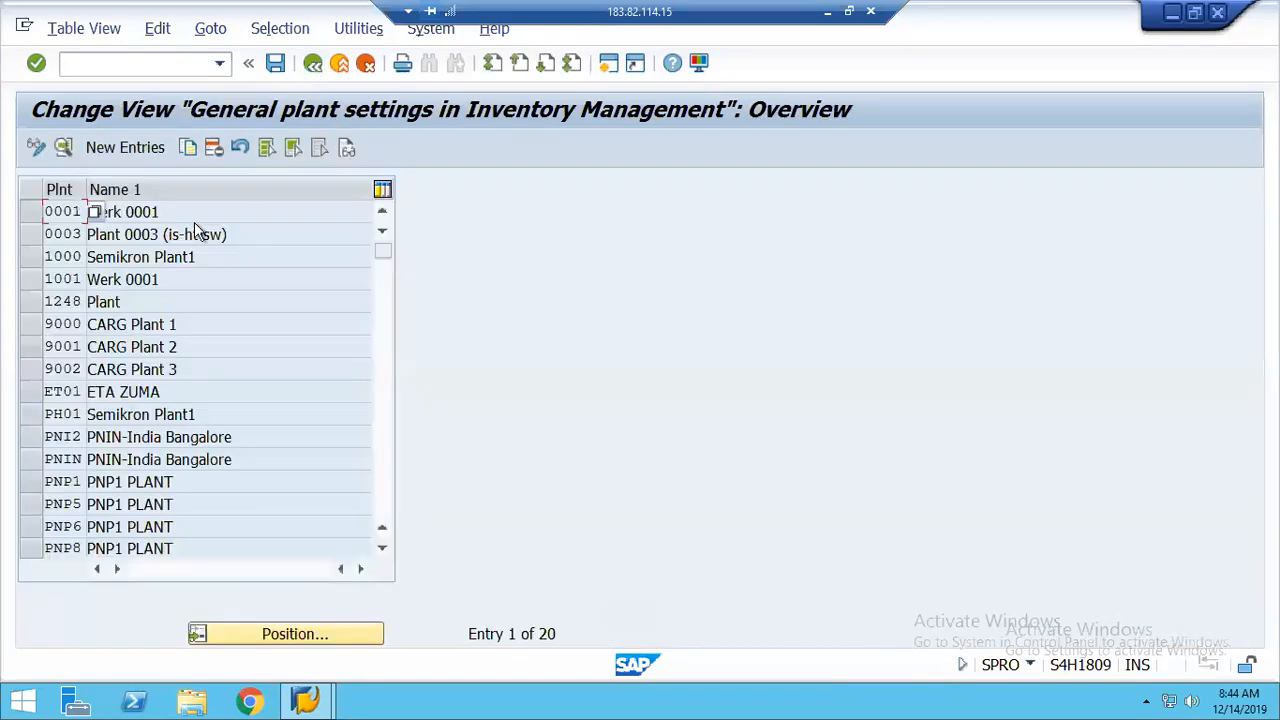
Step: Review the detailed inventory management settings of plant 1248, and leave the plant settings
left_click(33, 213)
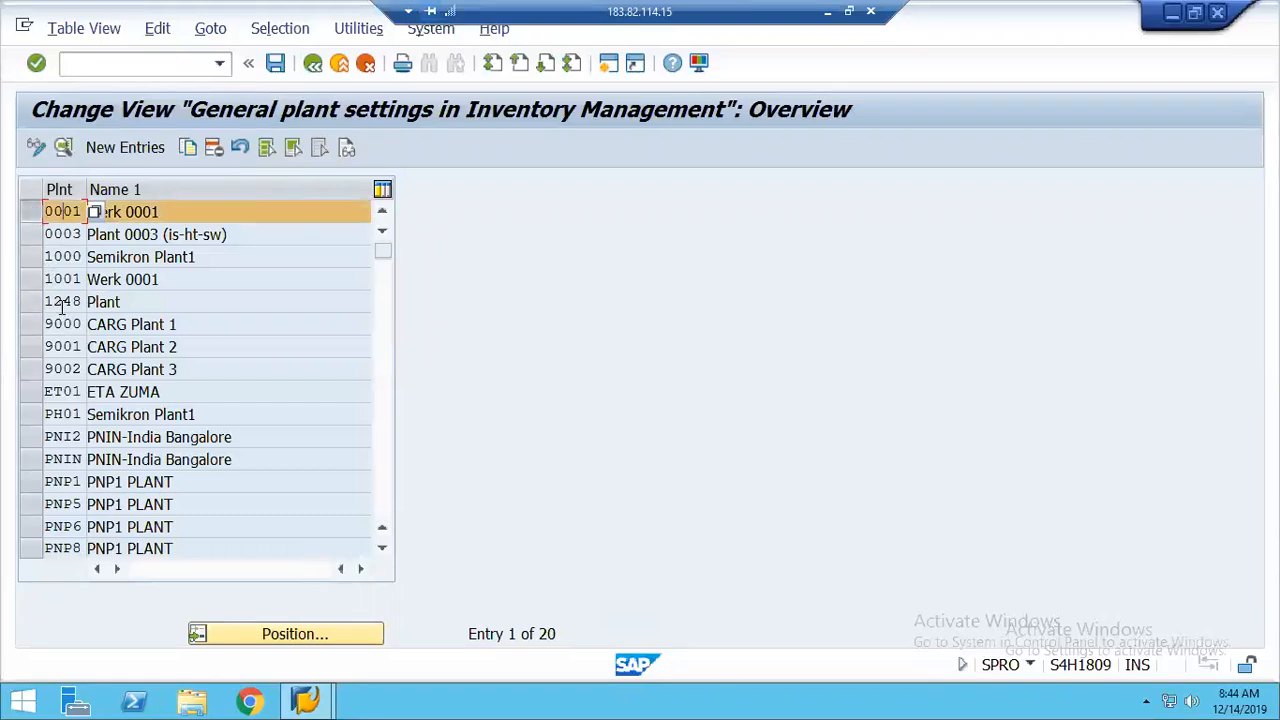
left_click(40, 219)
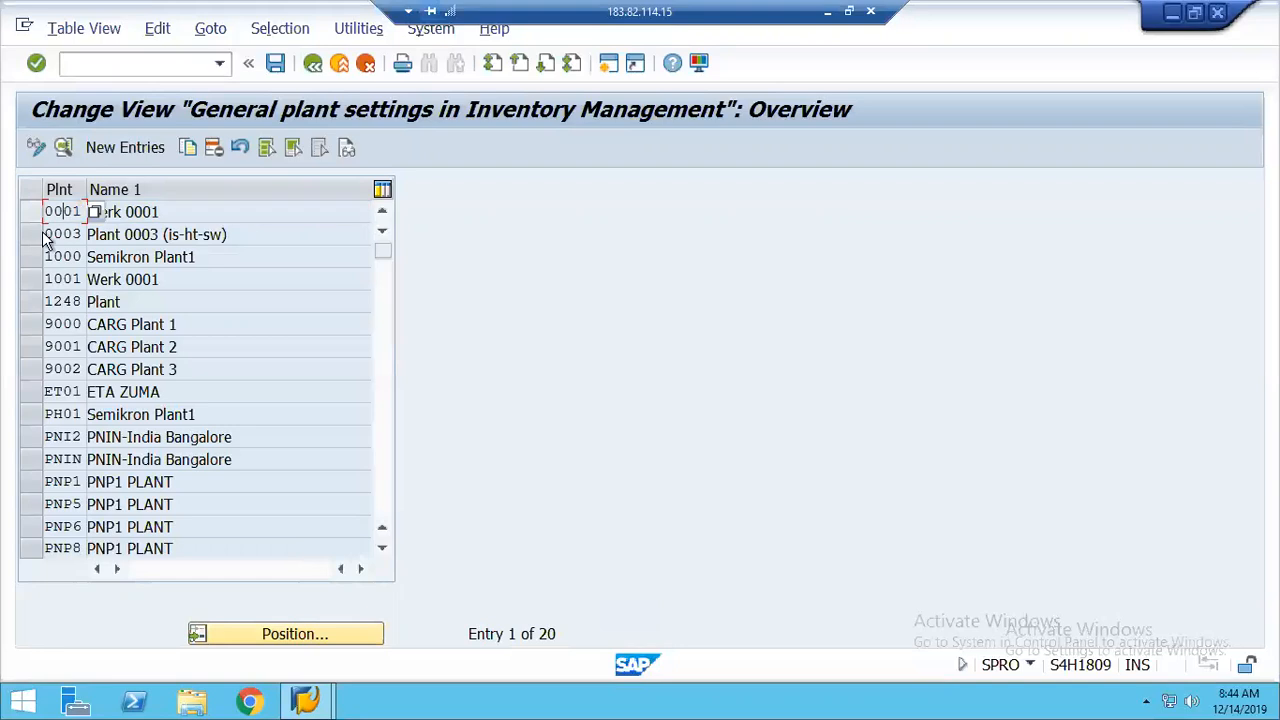
left_click(67, 308)
double_click(67, 308)
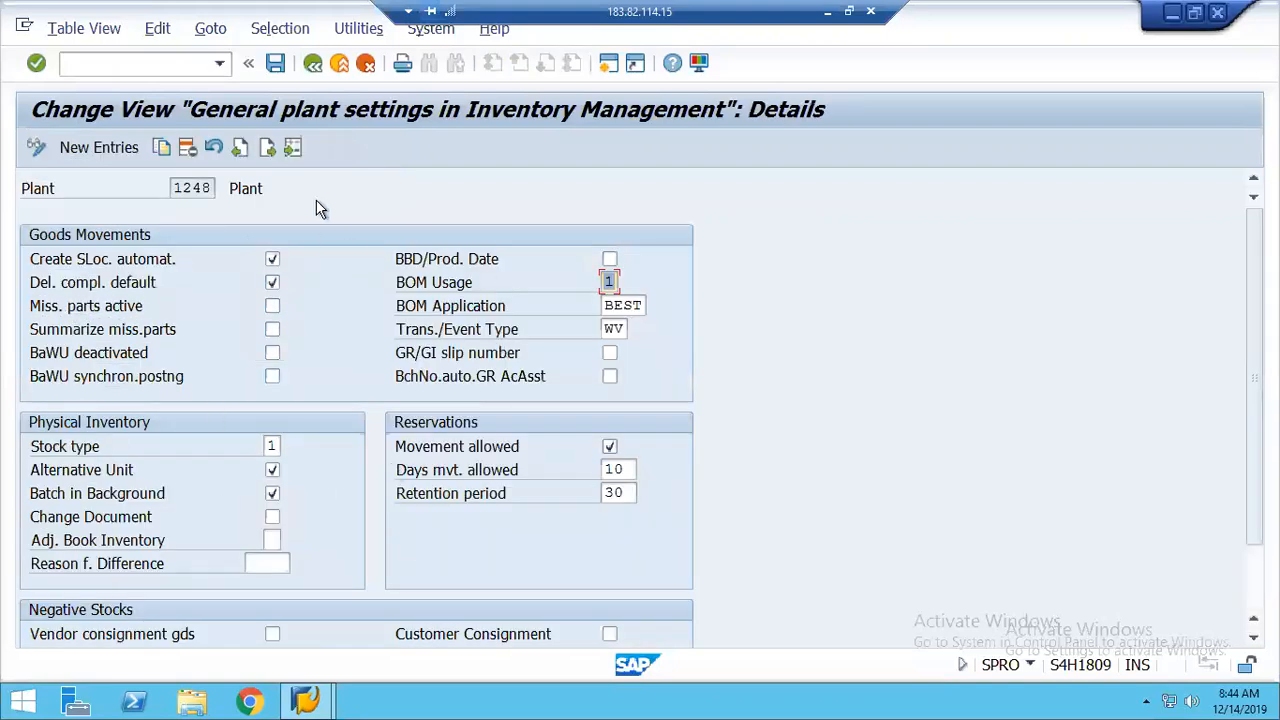
left_click(310, 65)
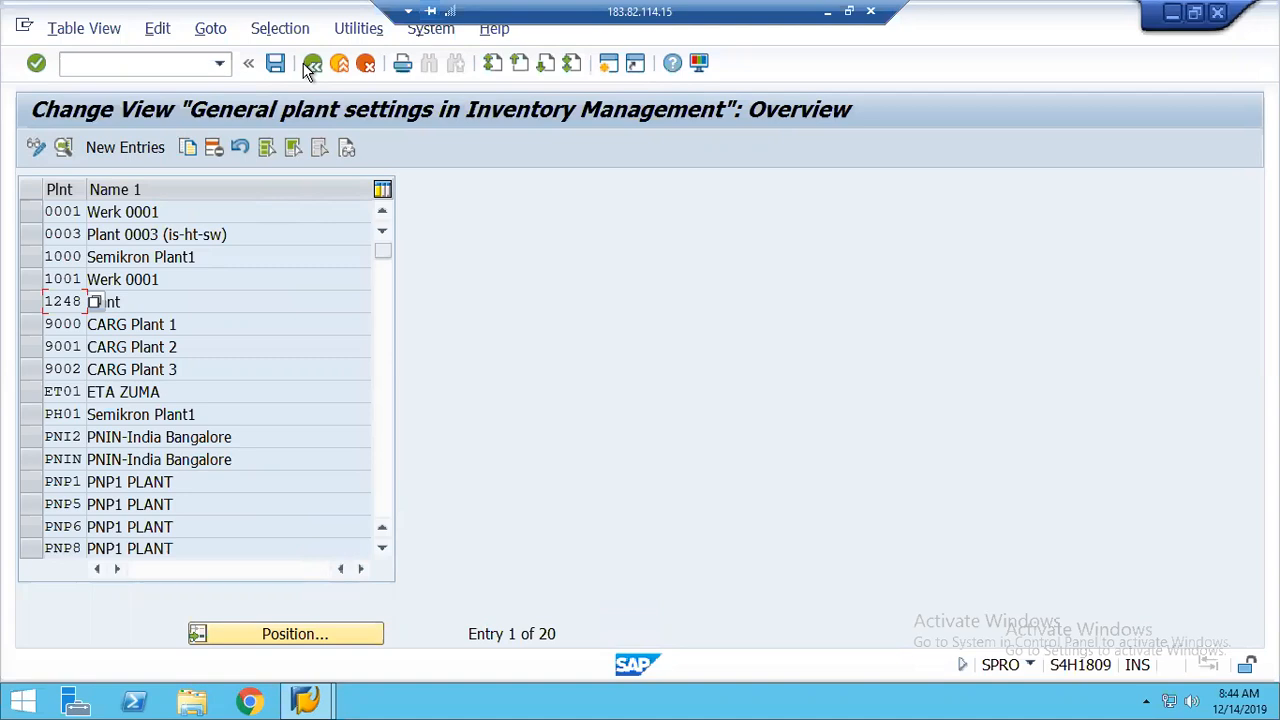
left_click(313, 65)
Step: Start the material creation transaction MM01 in a new session
left_click(607, 65)
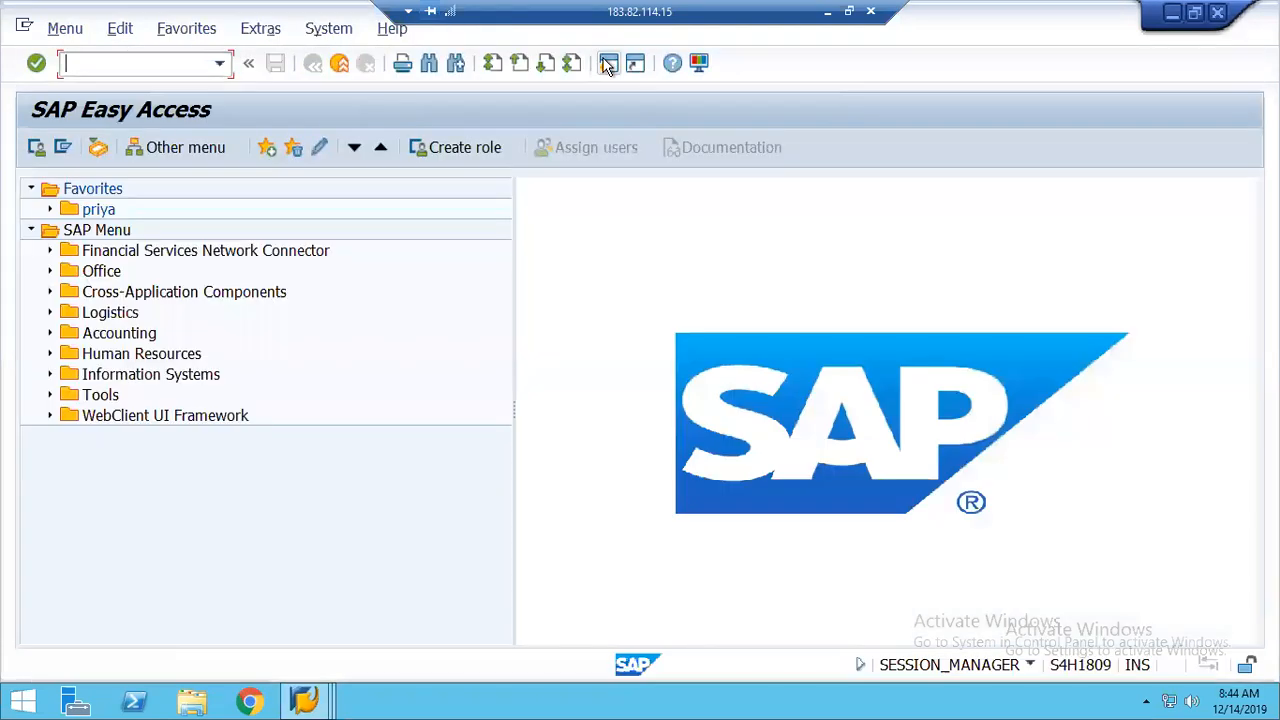
type("mm01")
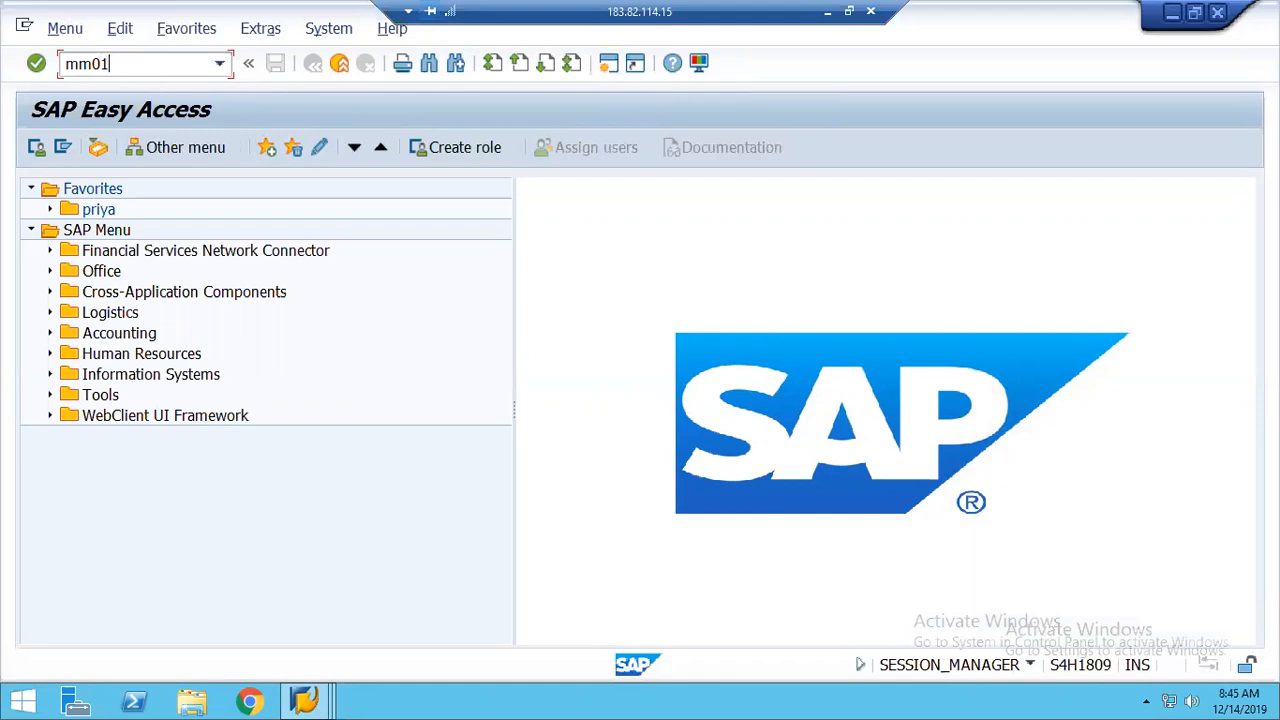
key("Return")
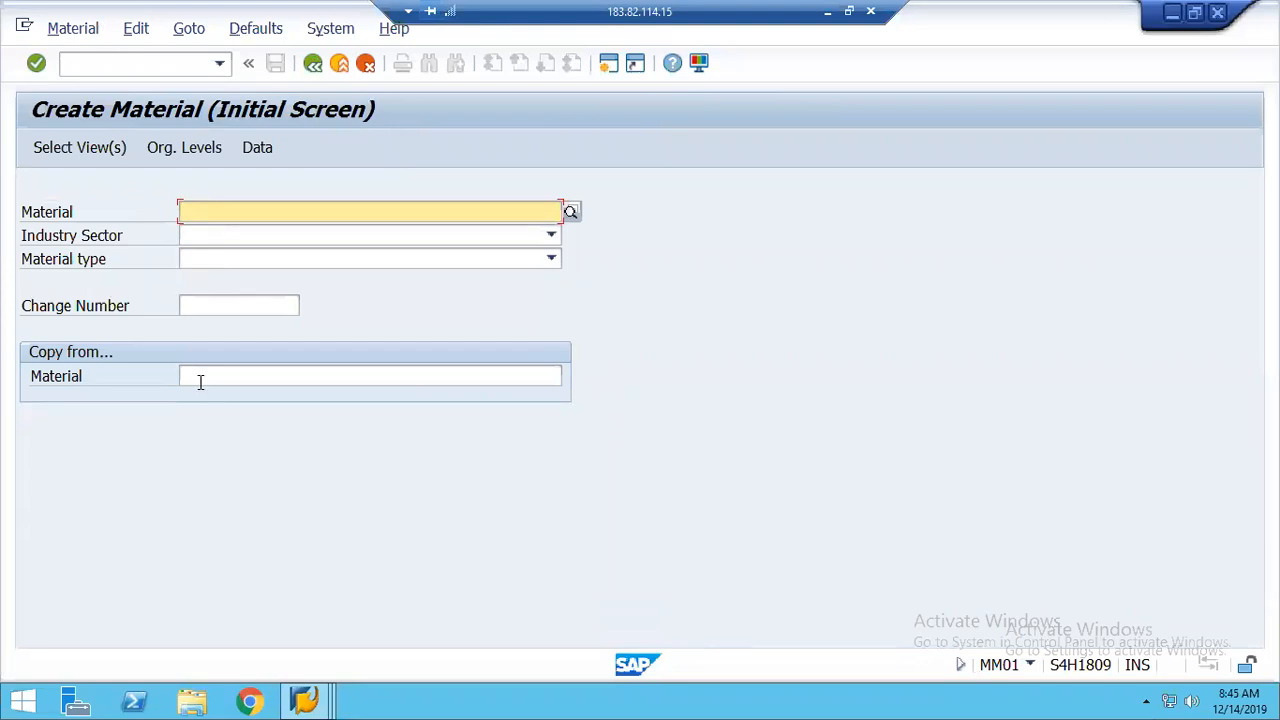
Step: Enter 11 as the material to copy from and set the industry sector to Pharmaceuticals
left_click(245, 376)
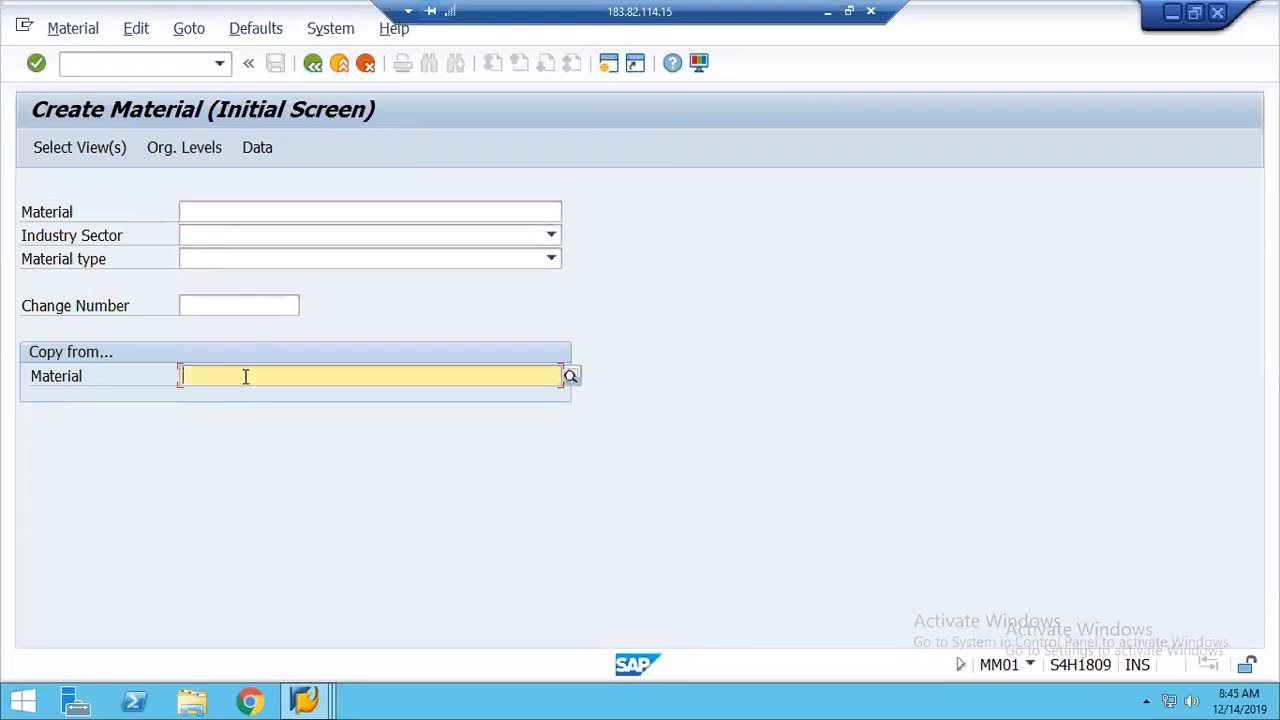
type("11")
left_click(245, 377)
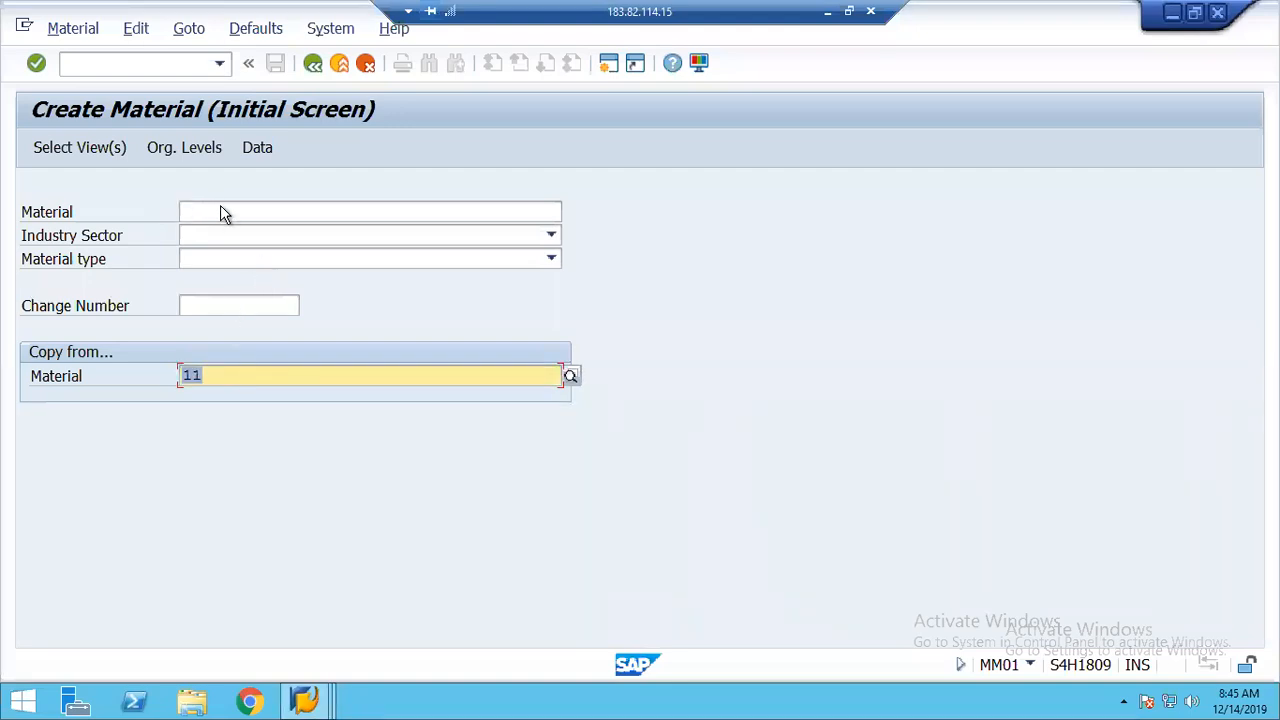
left_click(190, 238)
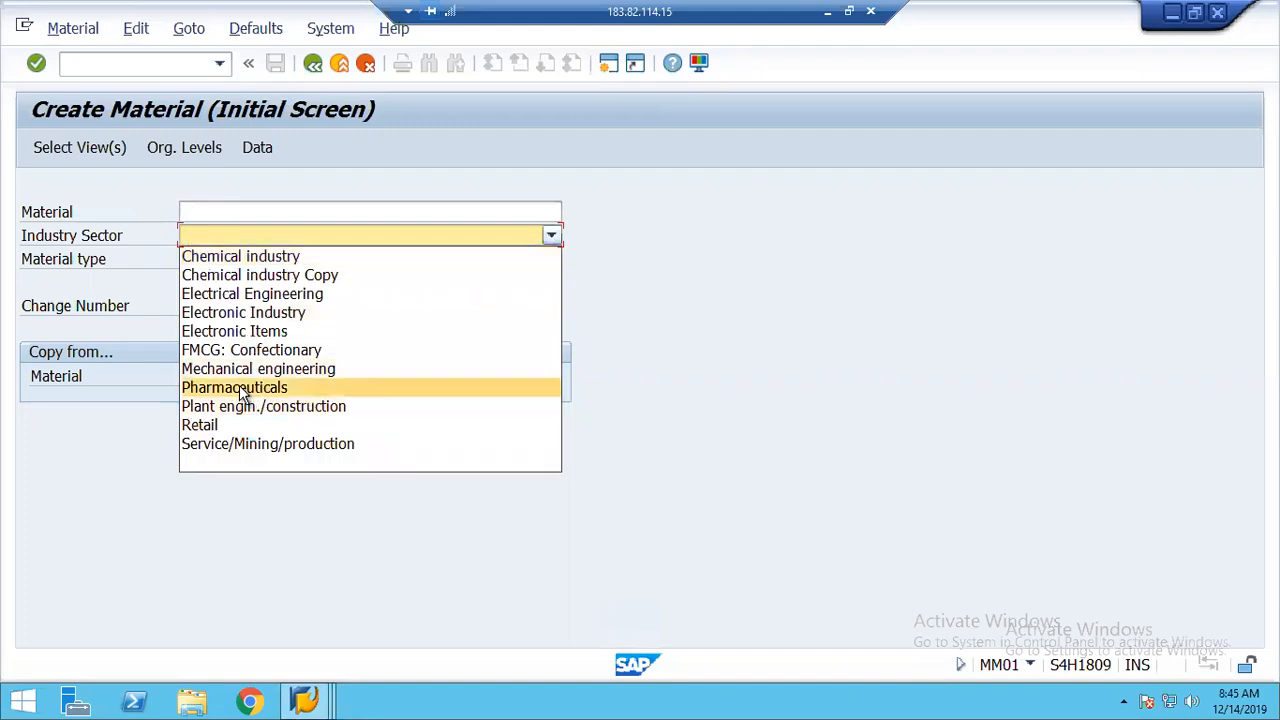
left_click(239, 386)
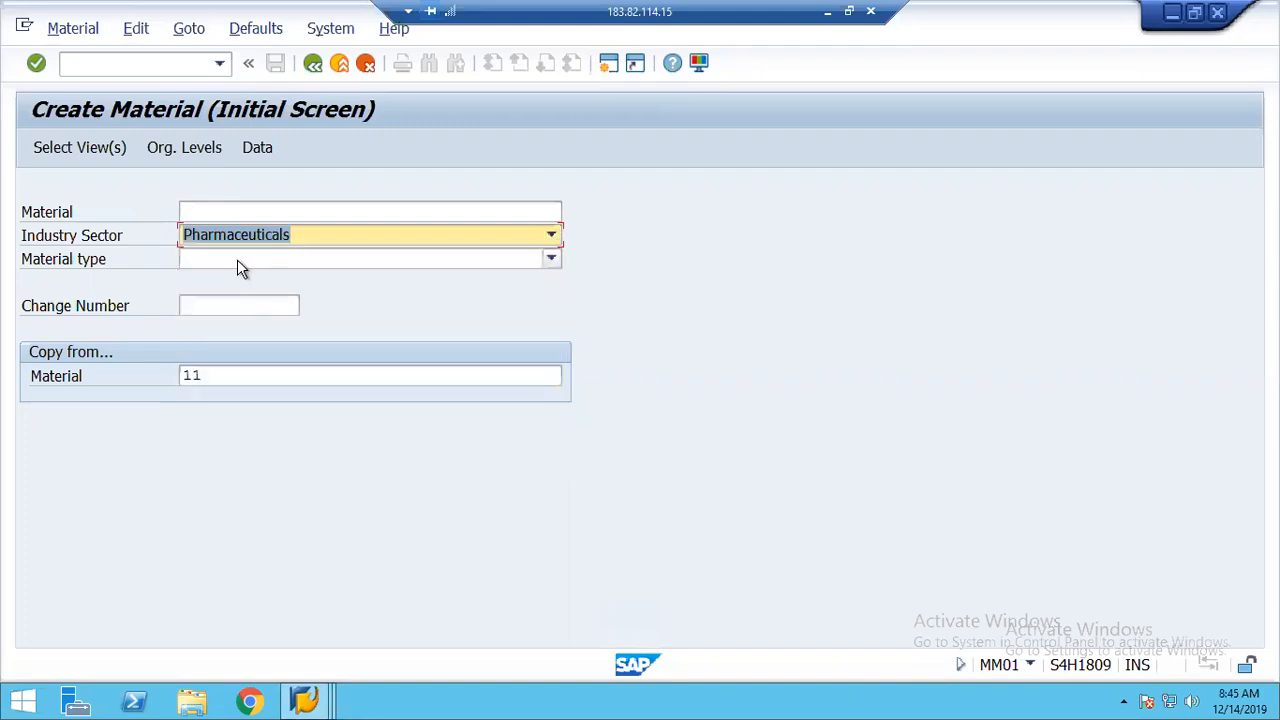
Step: Set the material type to Raw materials 1248
left_click(238, 262)
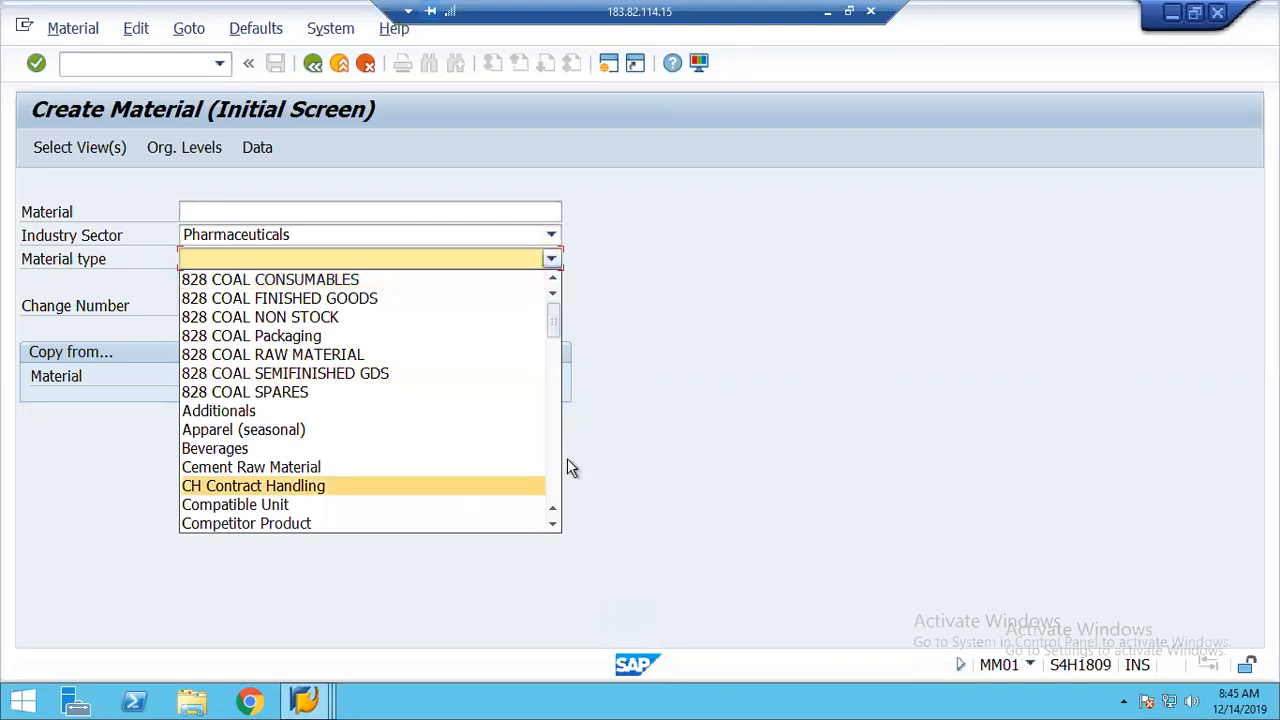
left_click(553, 476)
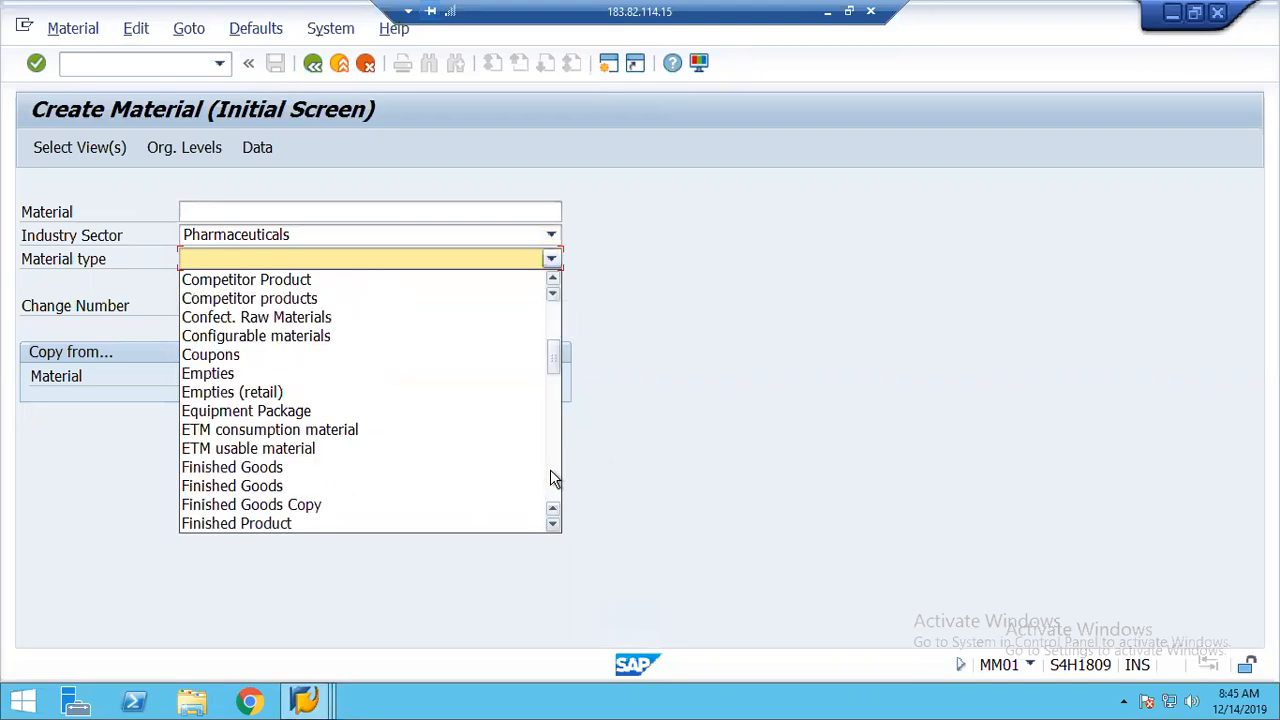
left_click(551, 472)
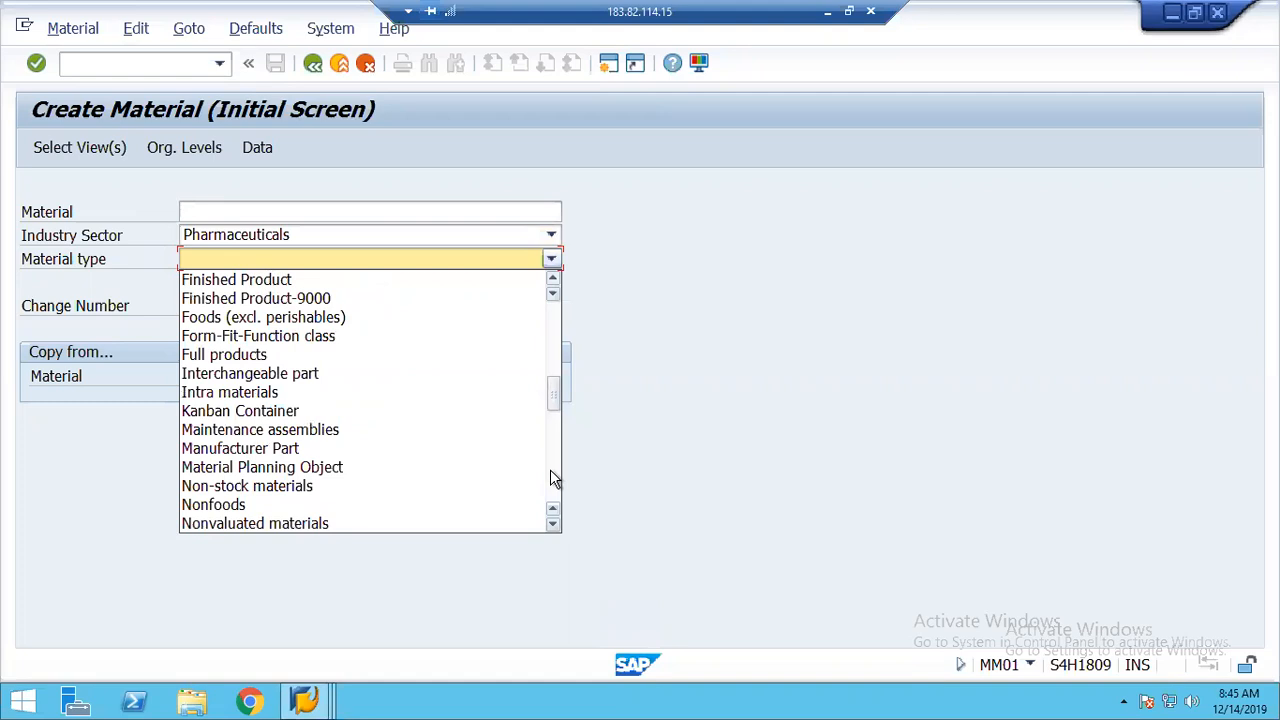
left_click(551, 474)
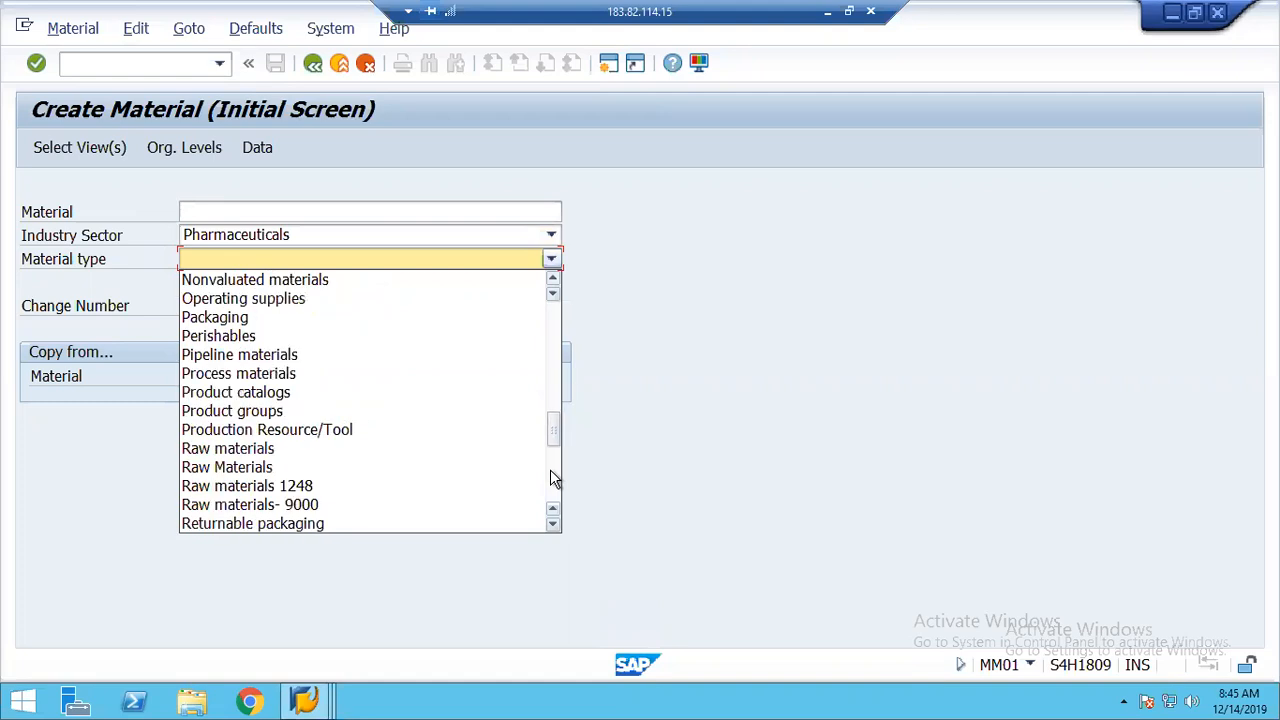
left_click(247, 486)
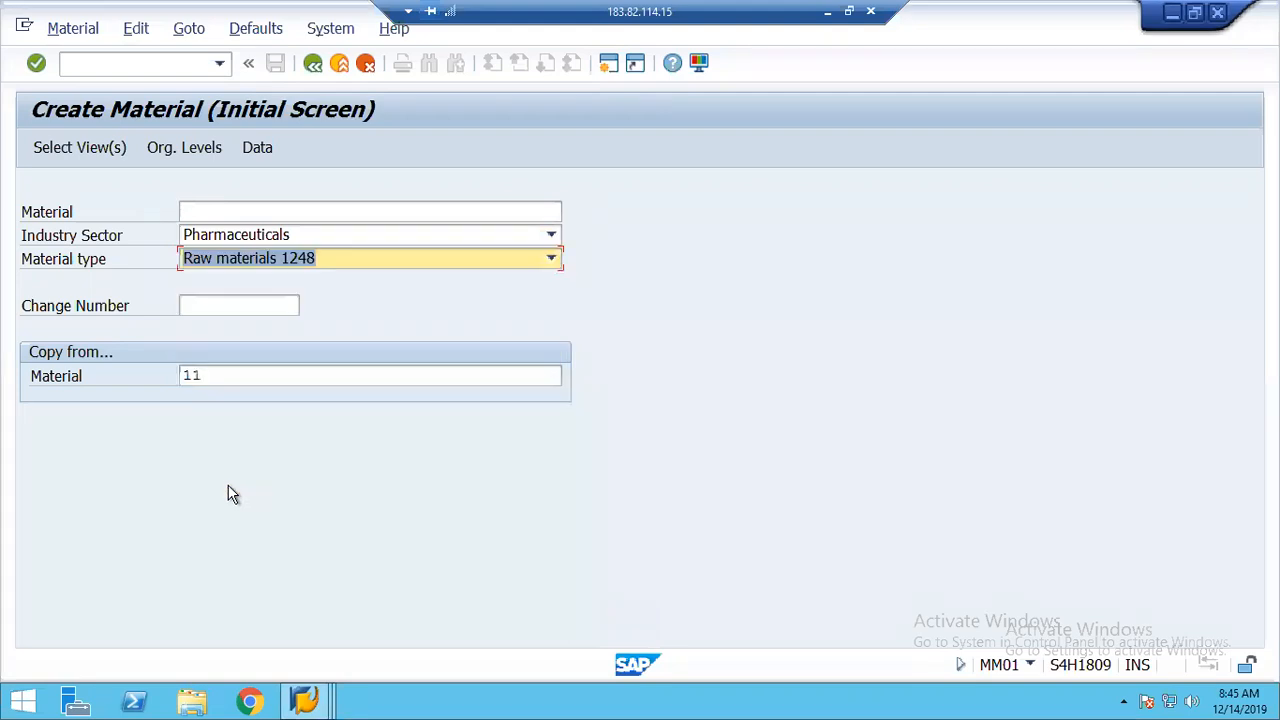
Step: Proceed to the view selection and add Basic Data 2 and MRP 1 through MRP 4 to the selected views
key("Return")
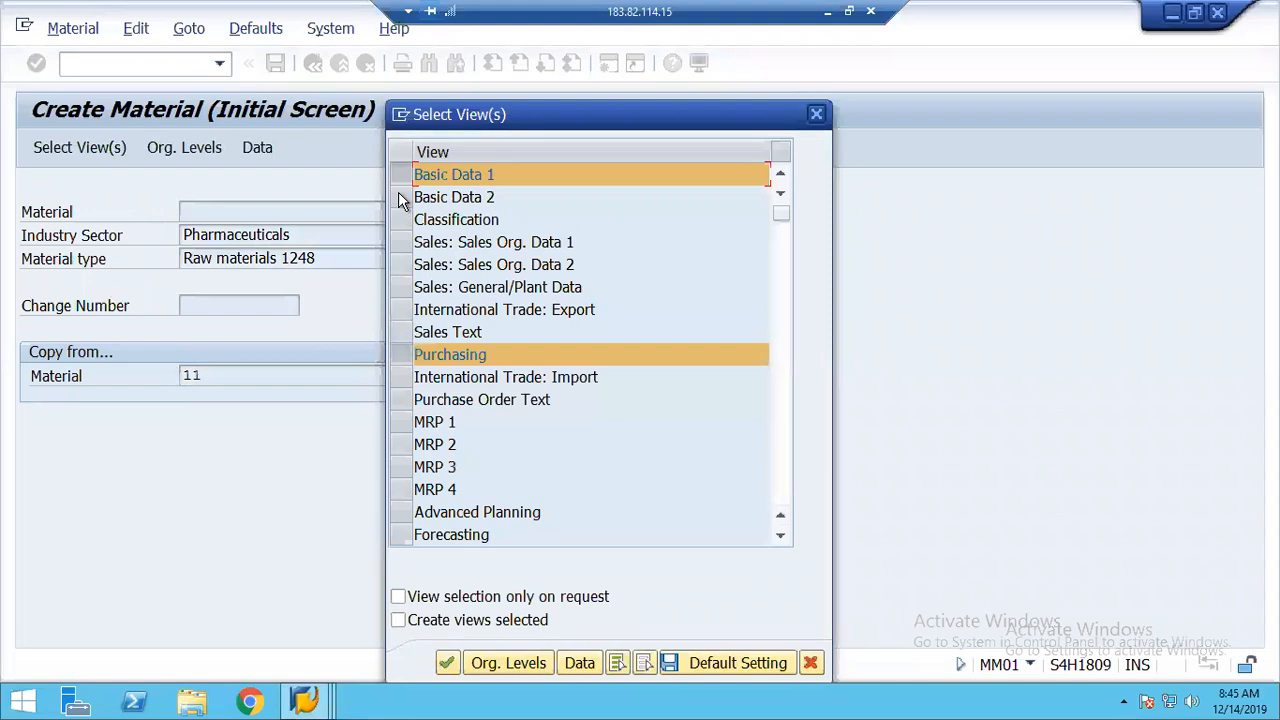
left_click(404, 198)
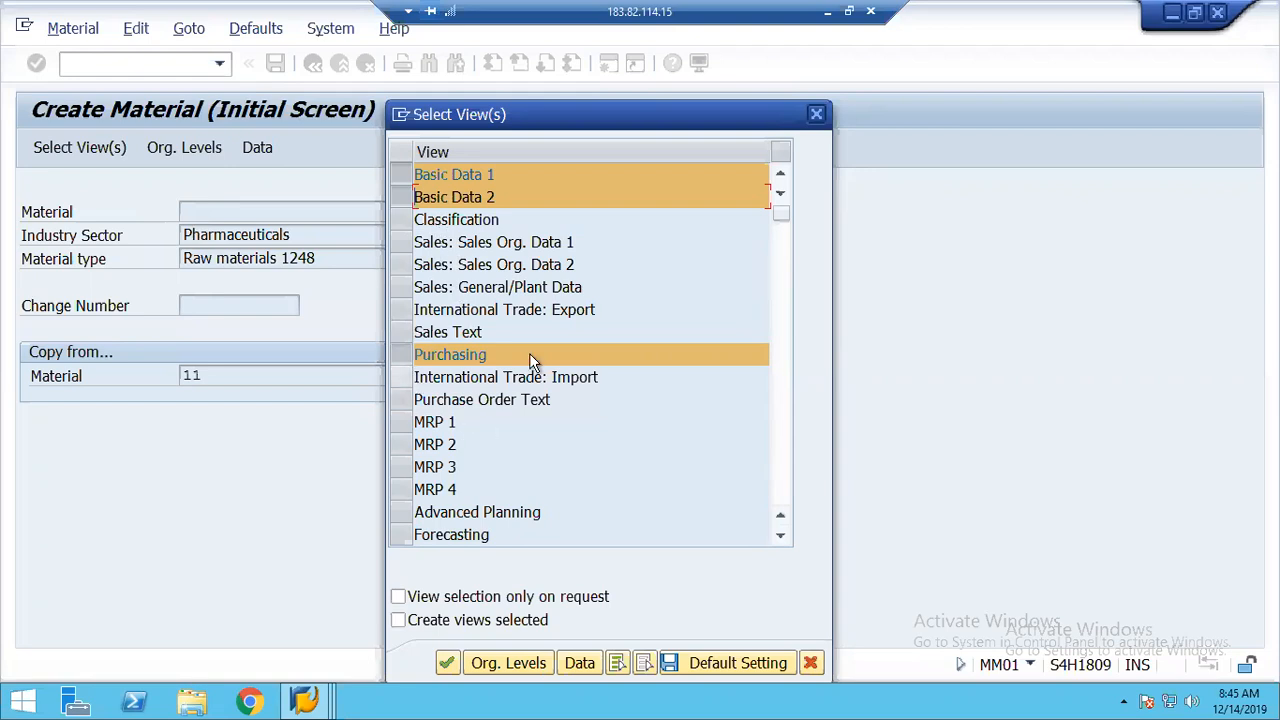
left_click(405, 424)
left_click(402, 444)
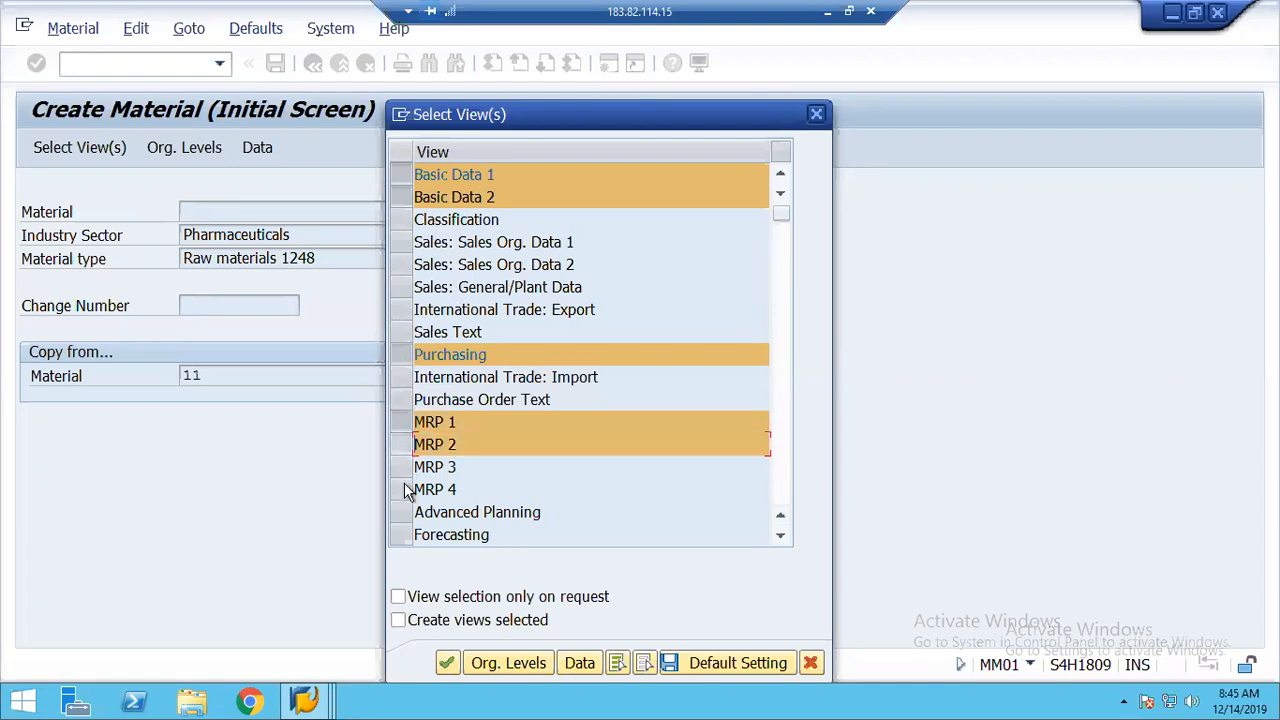
left_click(403, 467)
left_click(403, 490)
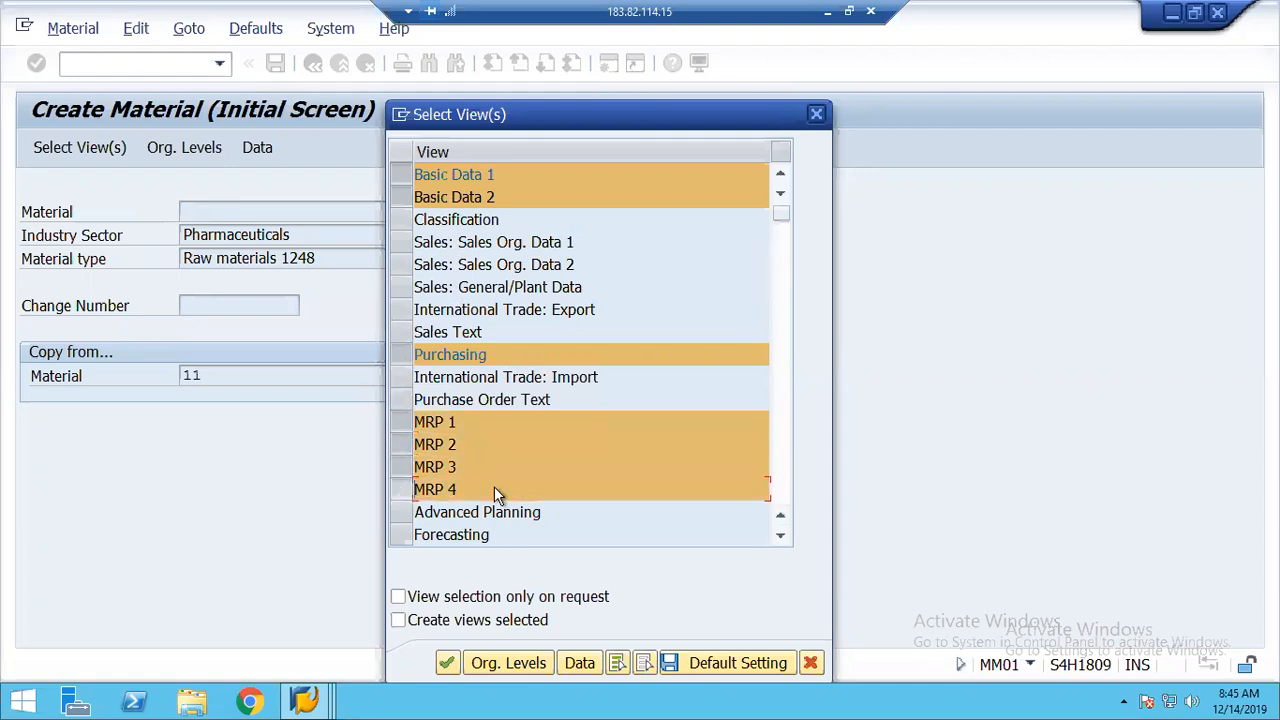
Step: Add the General Plant Data / Storage 2, Accounting 2 and Costing 2 views, and confirm the view selection
left_click(787, 467)
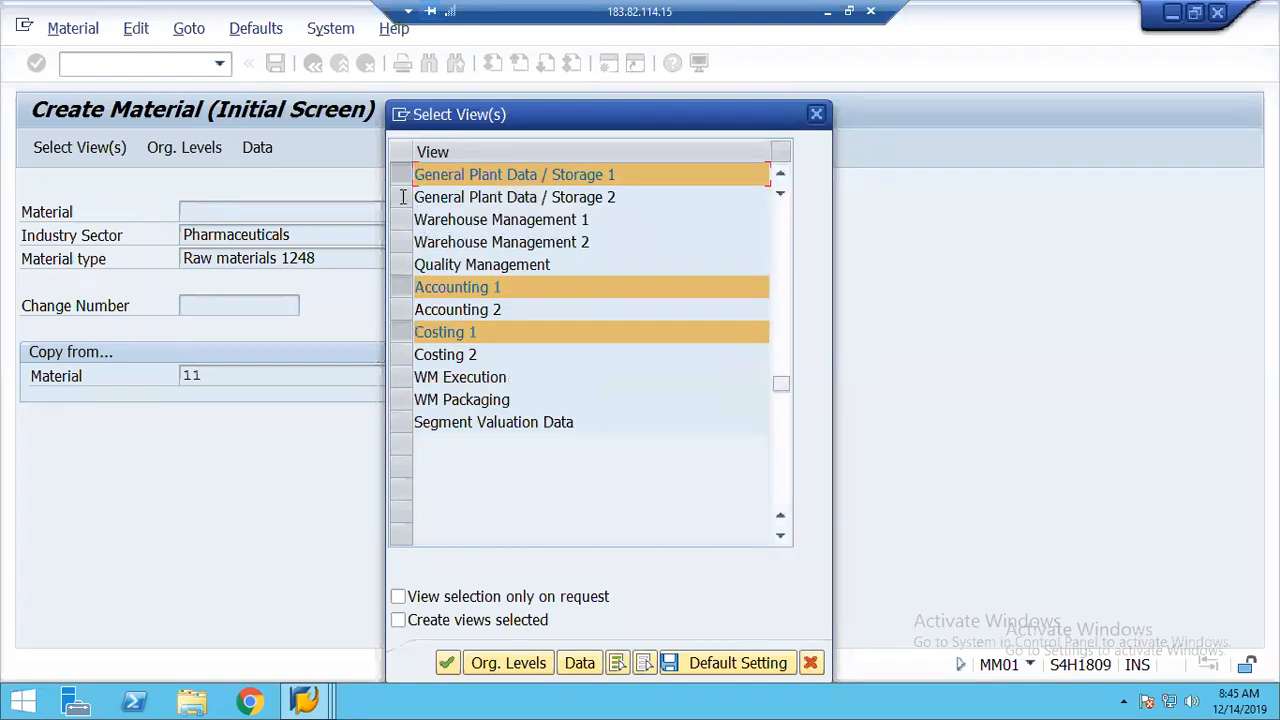
left_click(403, 199)
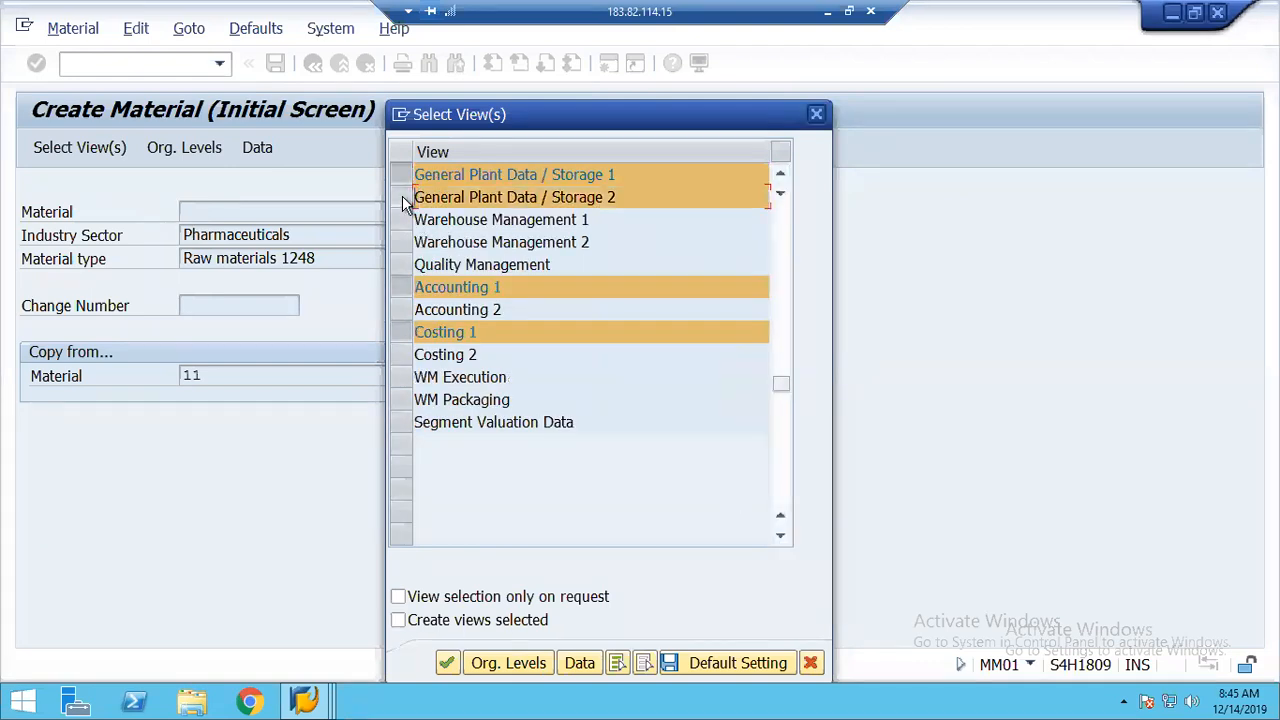
left_click(403, 312)
left_click(404, 355)
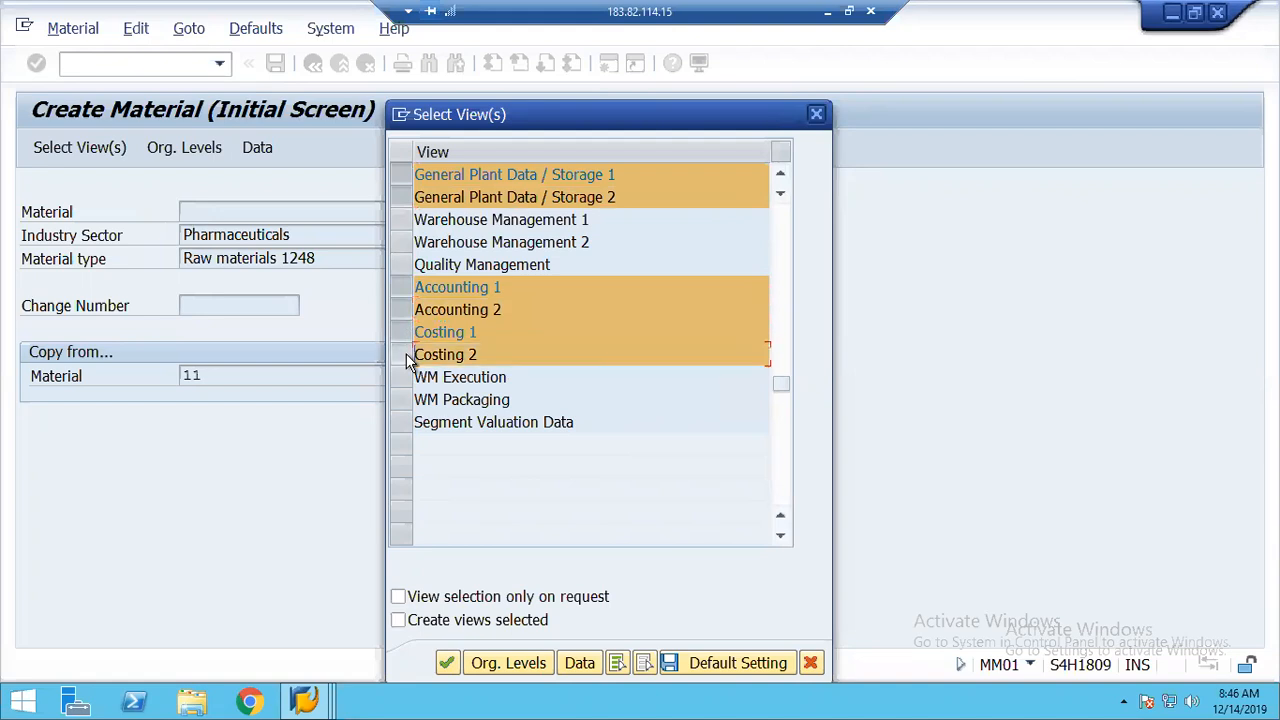
left_click(446, 664)
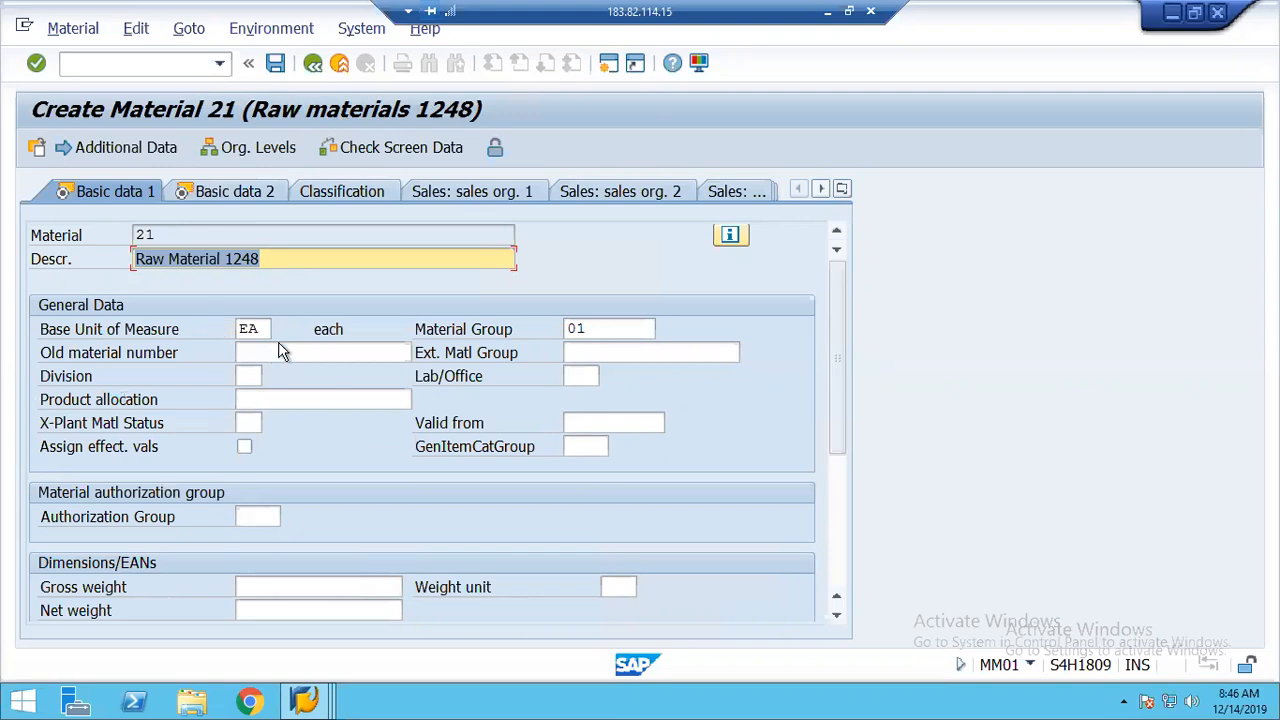
Step: Check the Basic data 2 view and proceed to the MRP 1 view of the new material
left_click(232, 191)
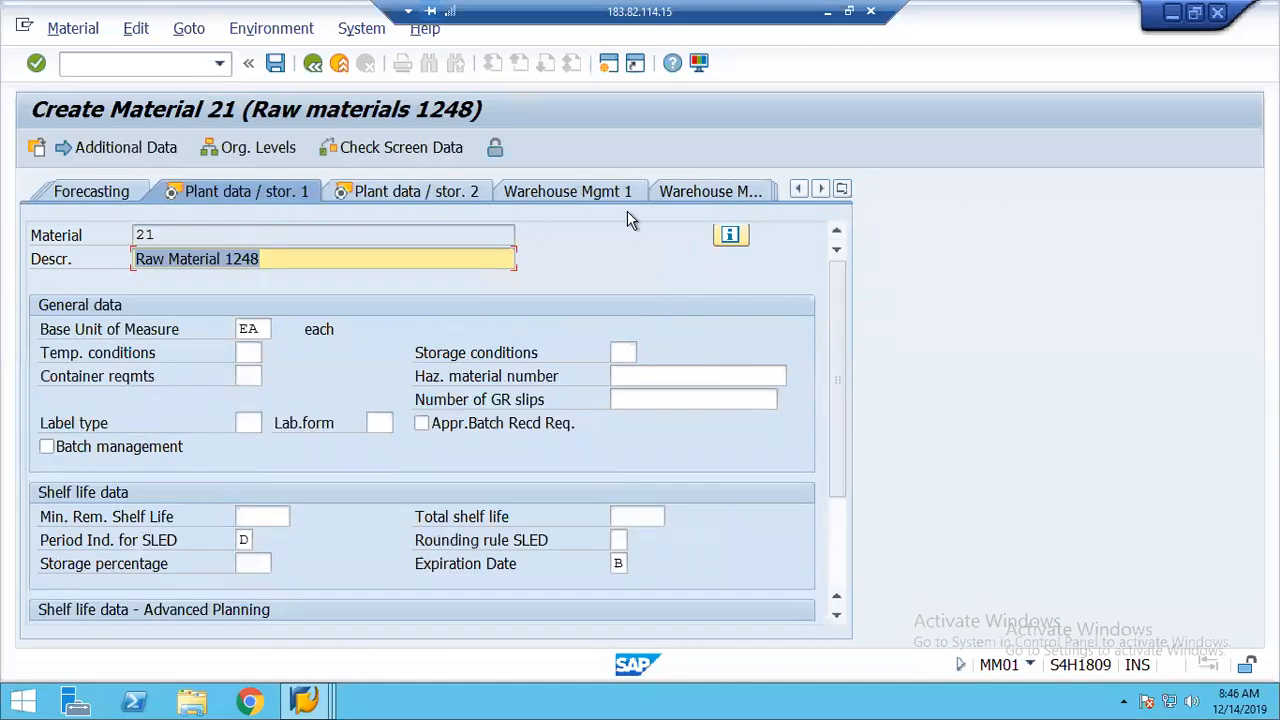
left_click(842, 192)
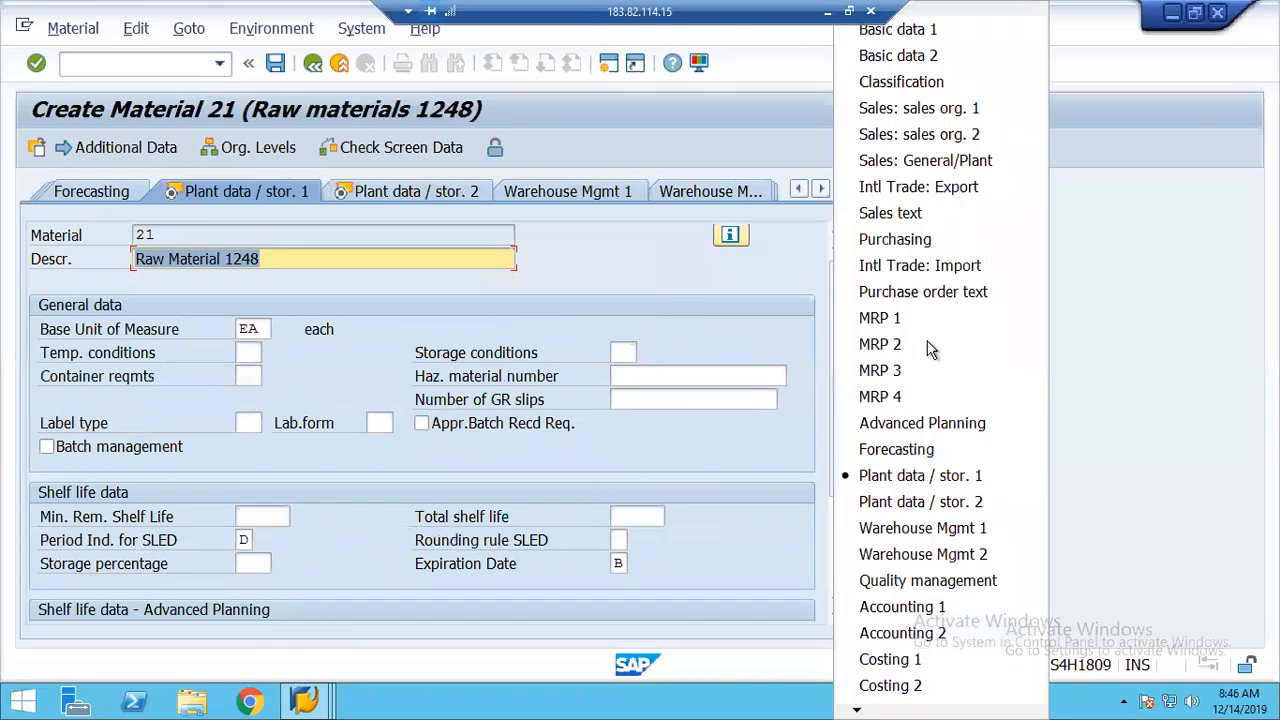
left_click(889, 319)
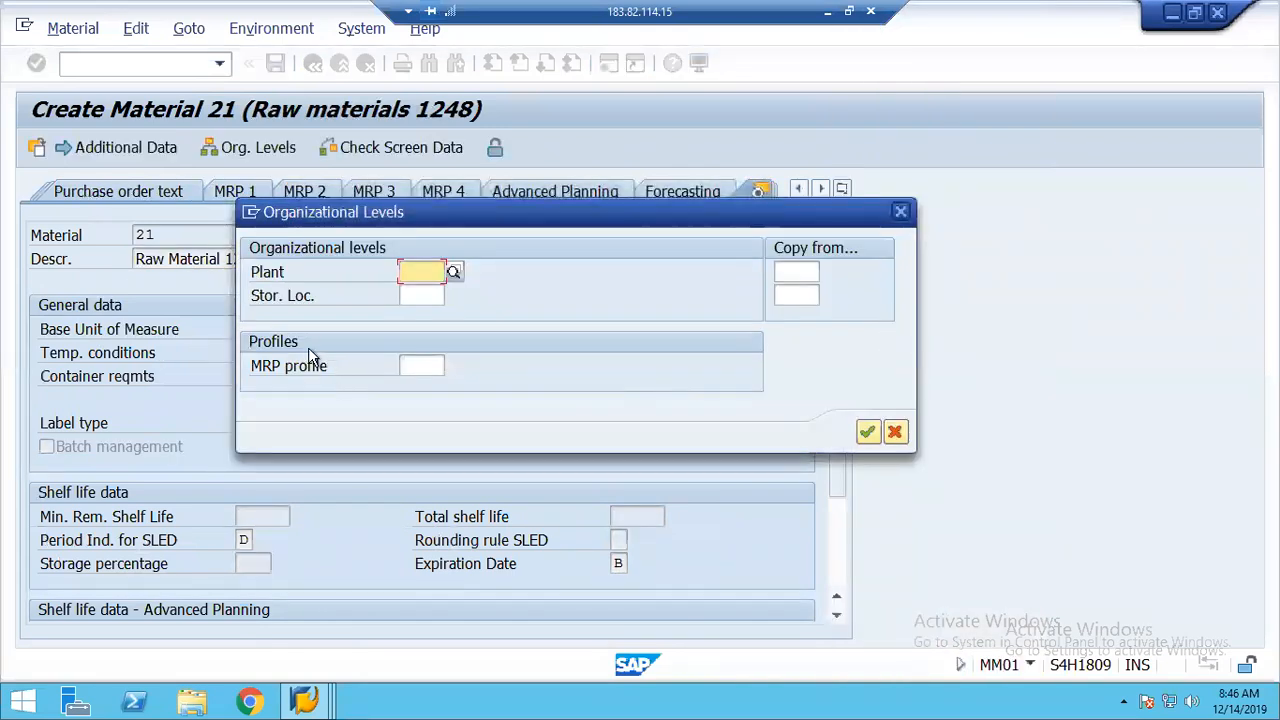
Step: Set plant and storage location to 1248, copy both from plant and storage location 1248, and confirm the organizational levels
type("1248")
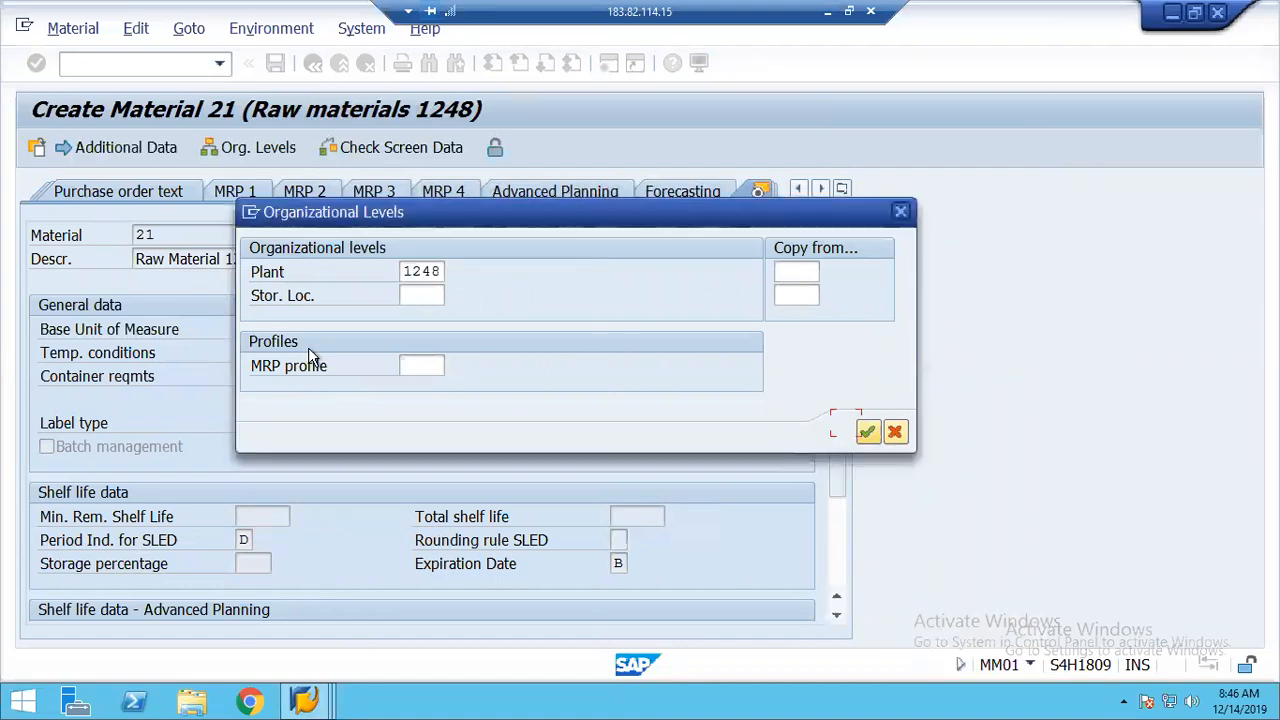
left_click(421, 300)
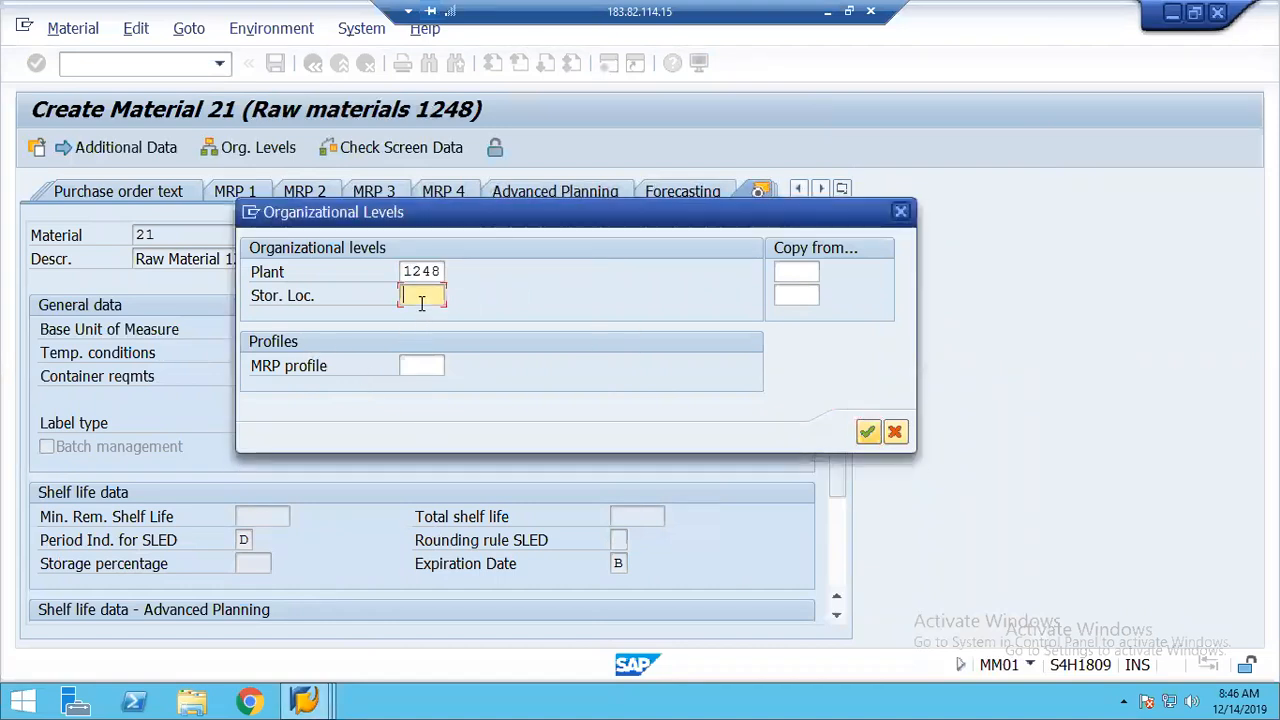
type("1248")
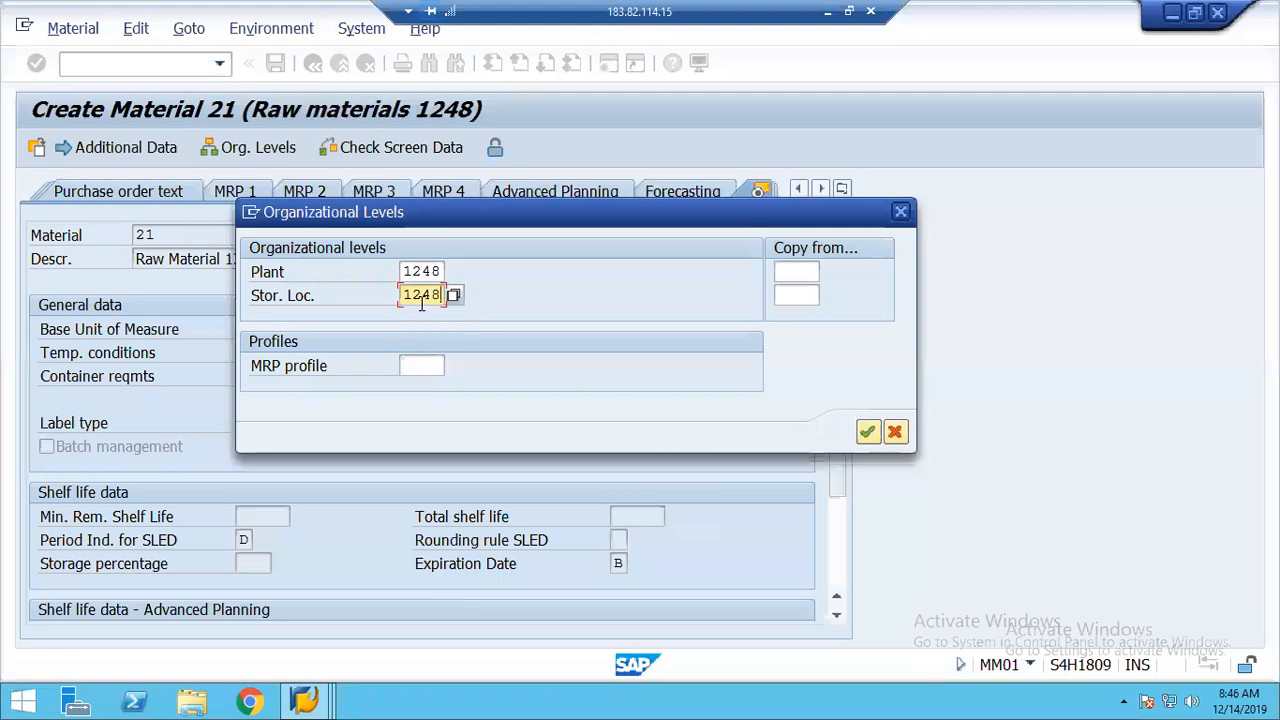
key("Tab")
type("1248")
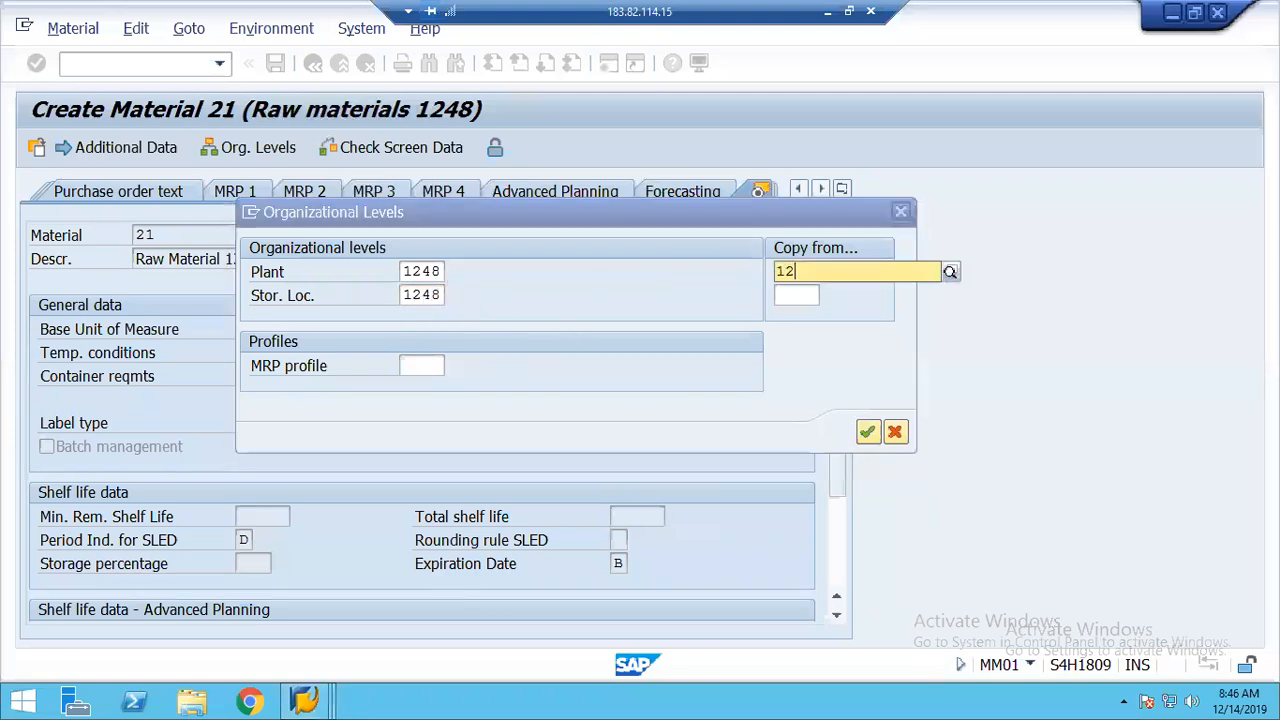
key("Return")
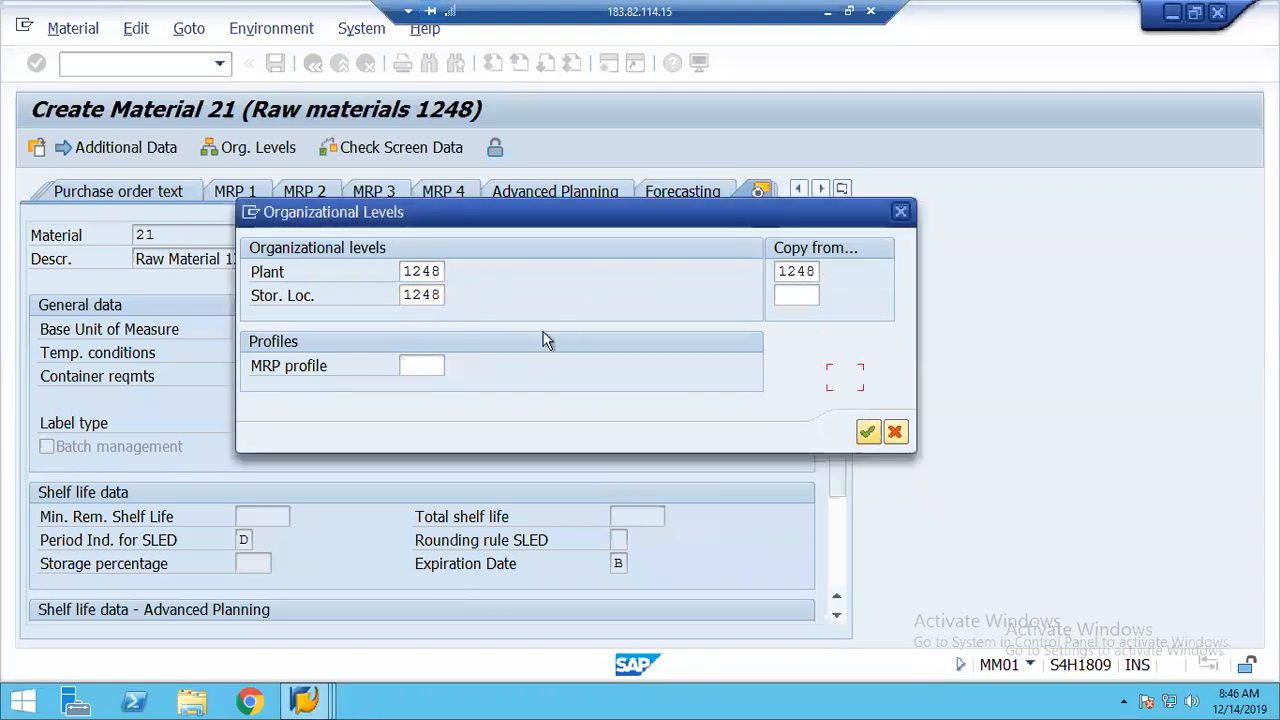
left_click(802, 298)
type("1248")
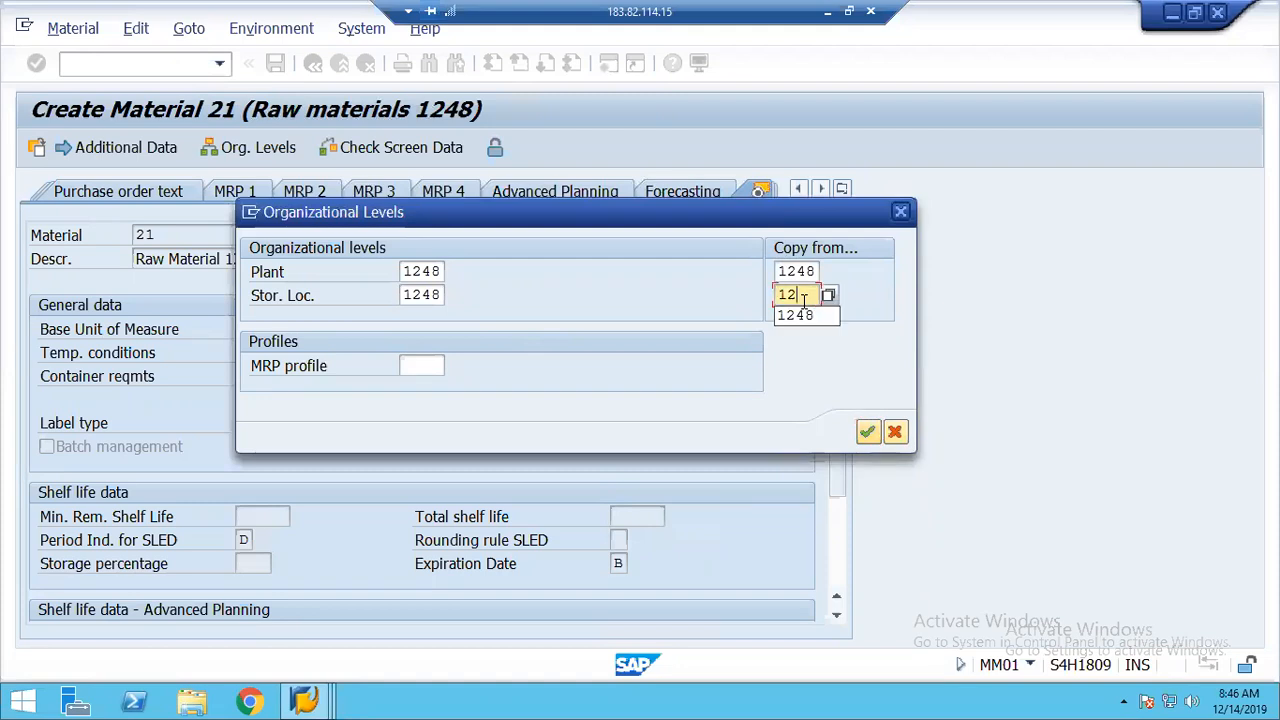
key("Tab")
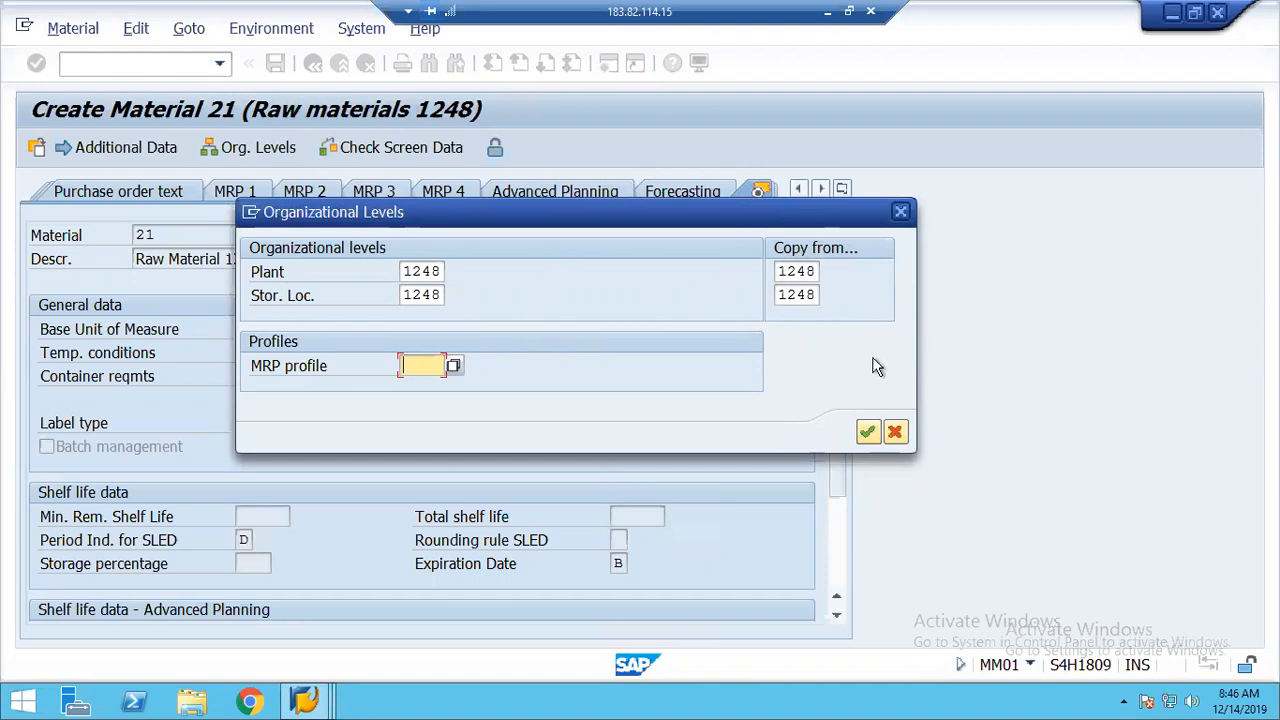
left_click(868, 431)
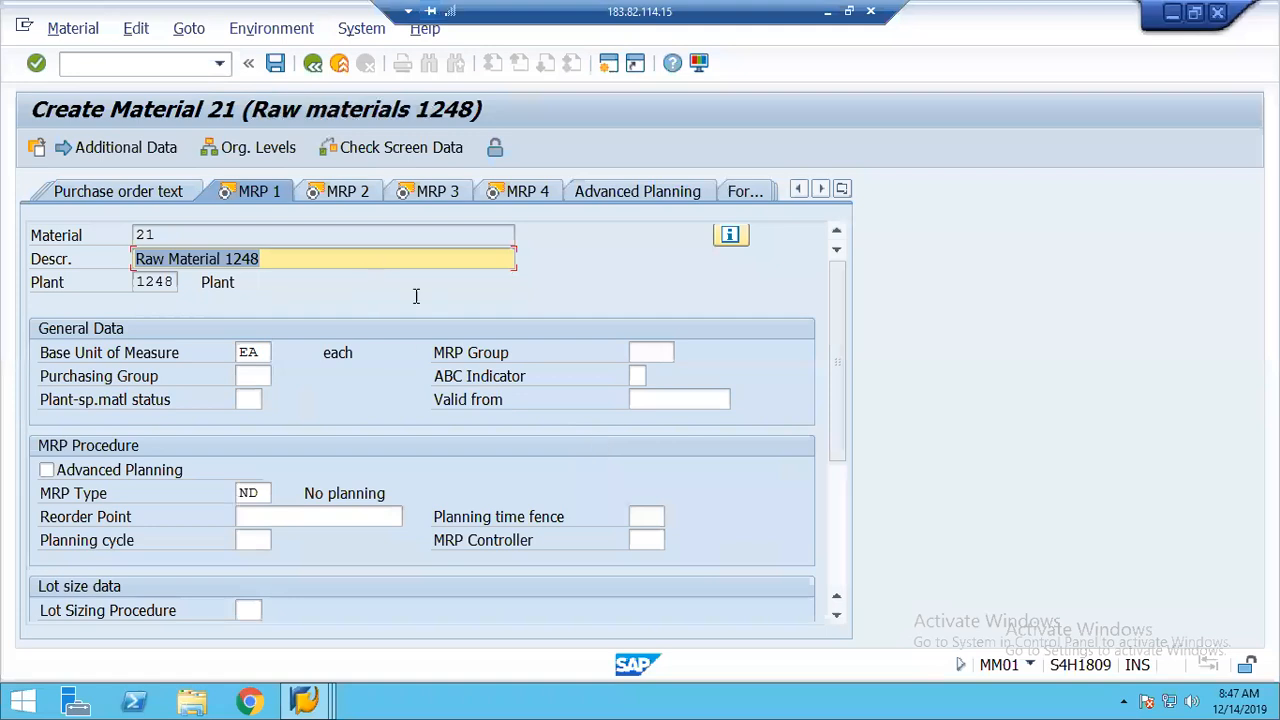
Step: Go through the MRP 2 to MRP 4 and Plant data / stor. 1 and 2 views, and continue to Accounting 1
left_click(318, 192)
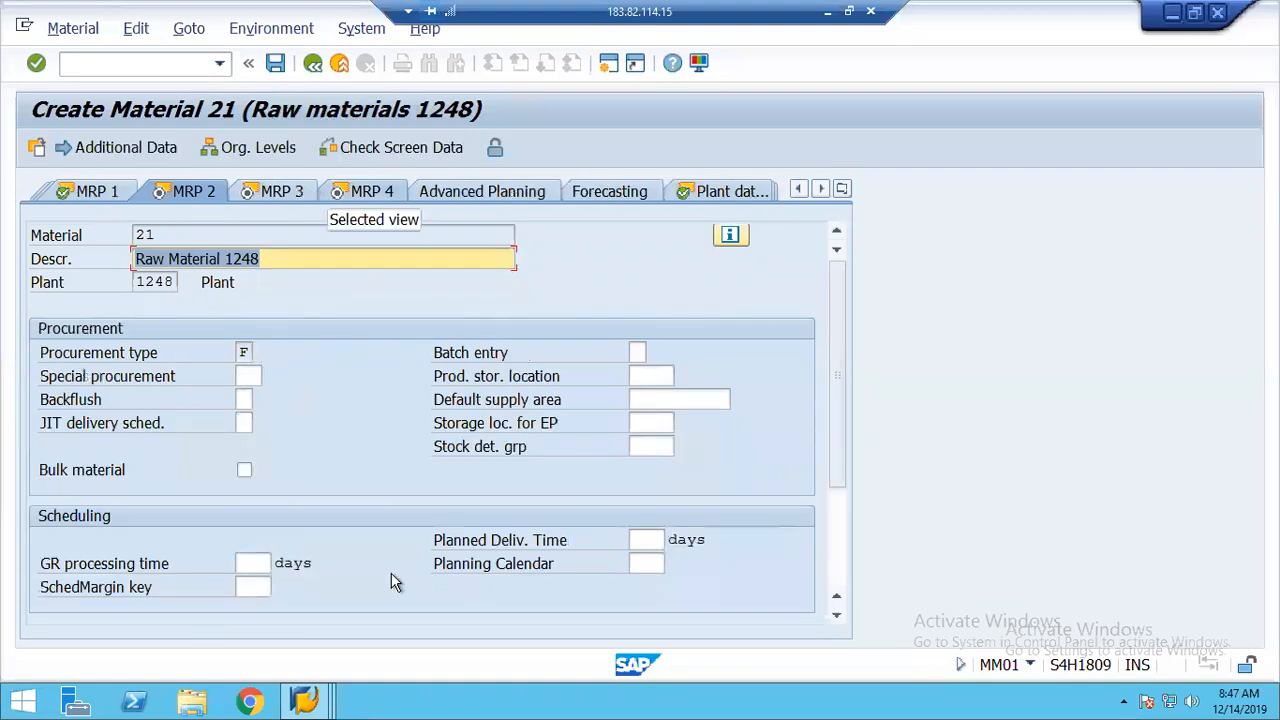
left_click(273, 190)
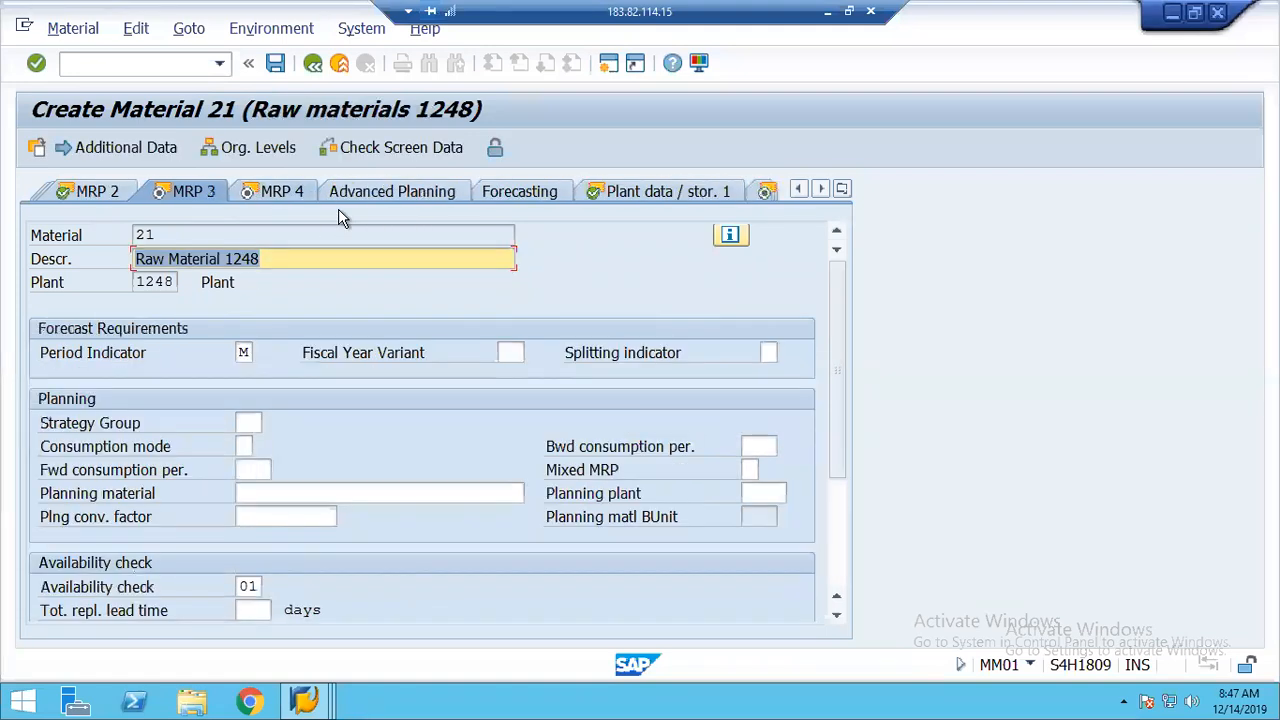
left_click(281, 197)
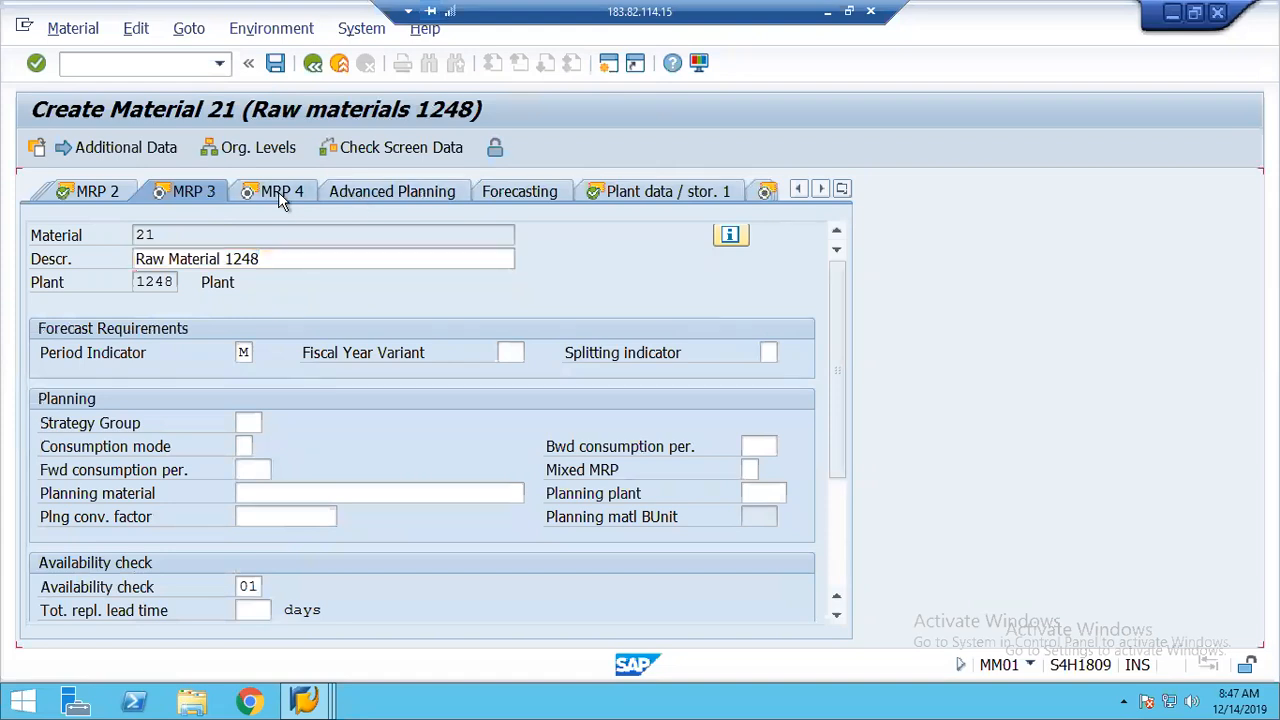
left_click(281, 198)
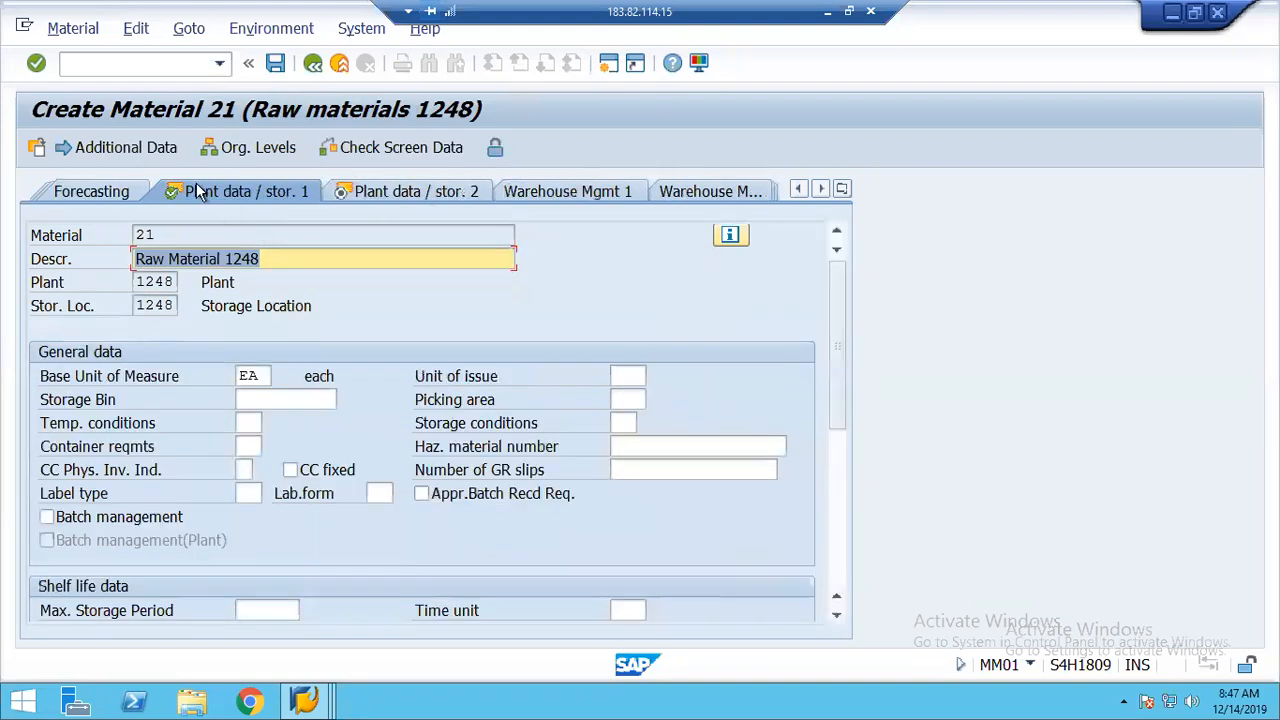
left_click(362, 193)
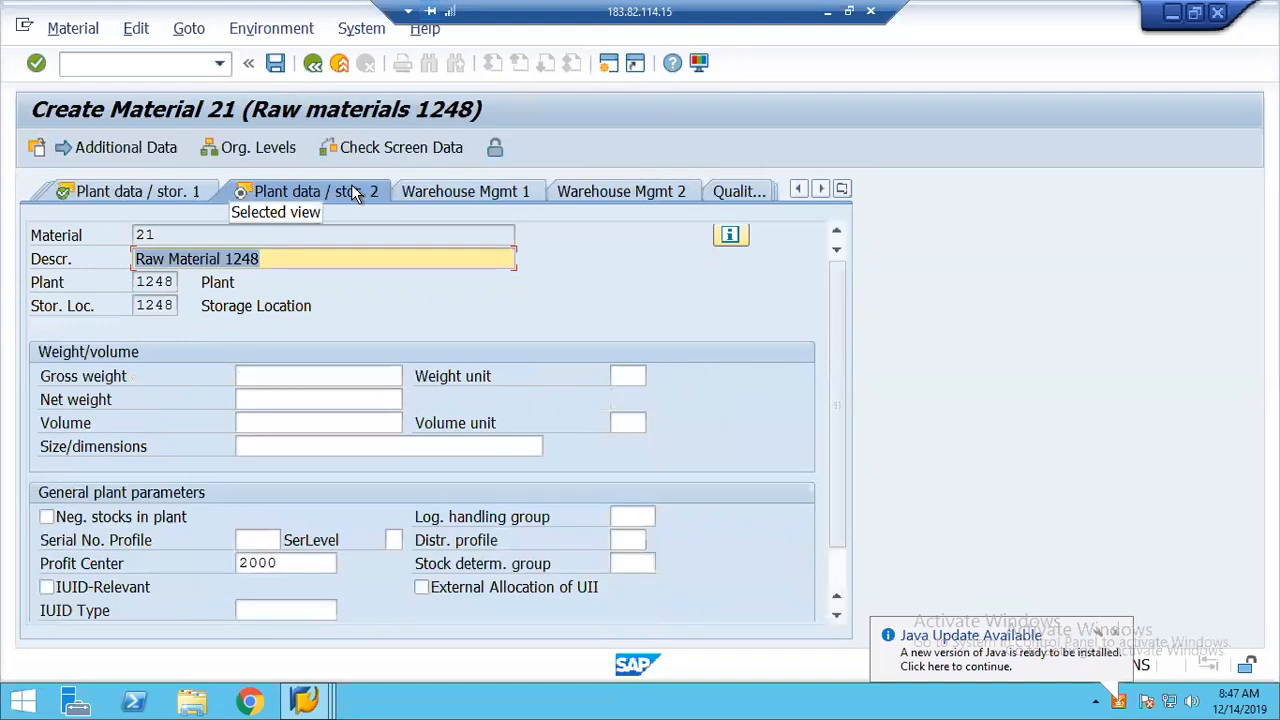
left_click(285, 562)
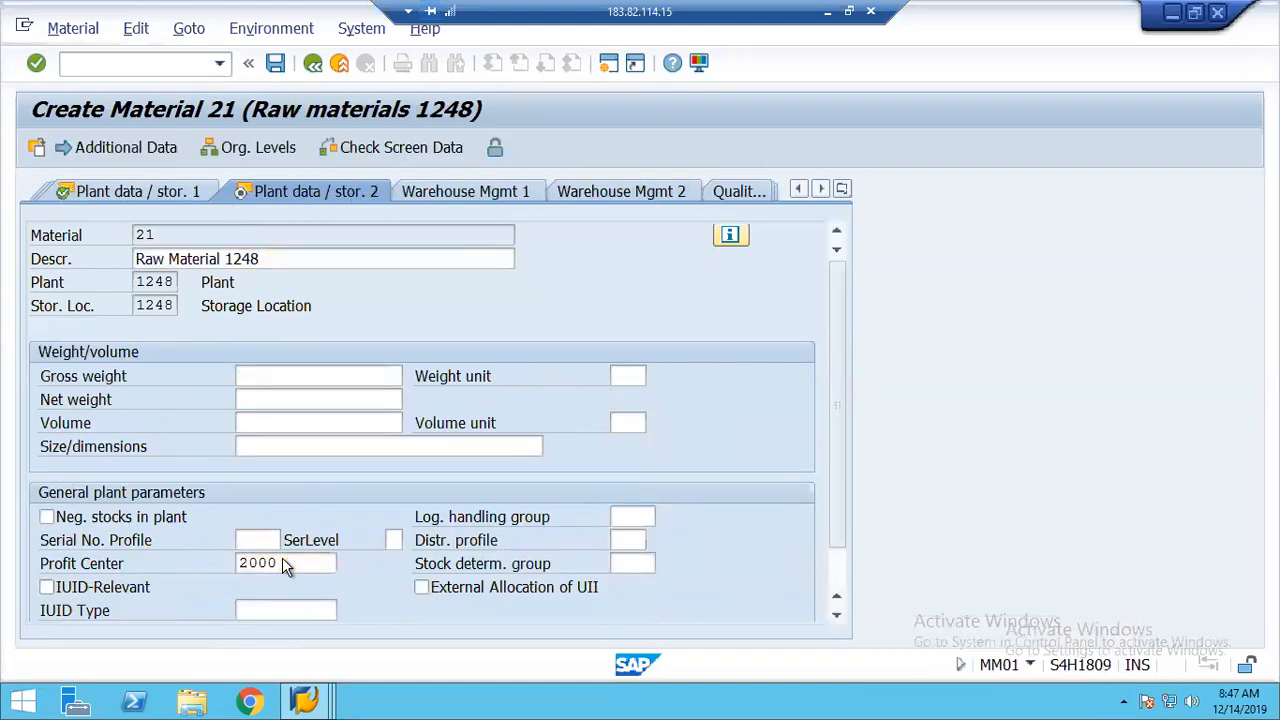
key("Return")
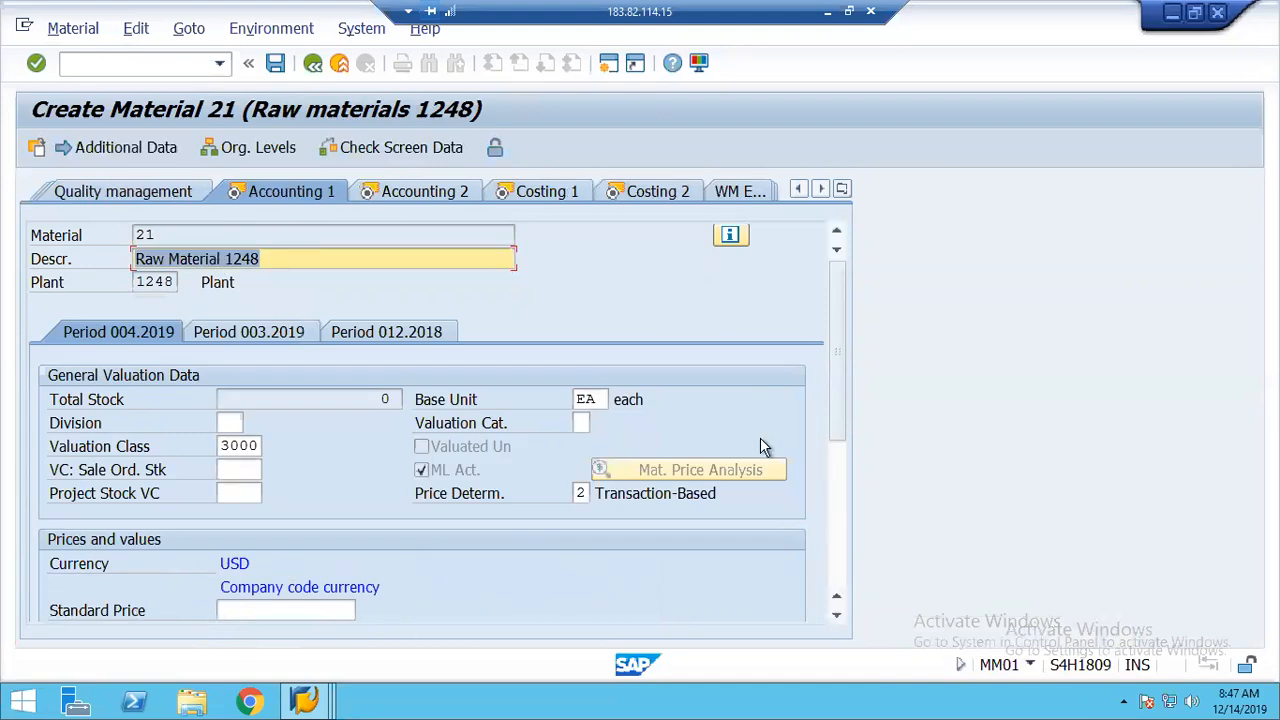
Step: Clear the periodic unit price in the Accounting 1 view and accept the entry
left_click_drag(840, 366, 840, 498)
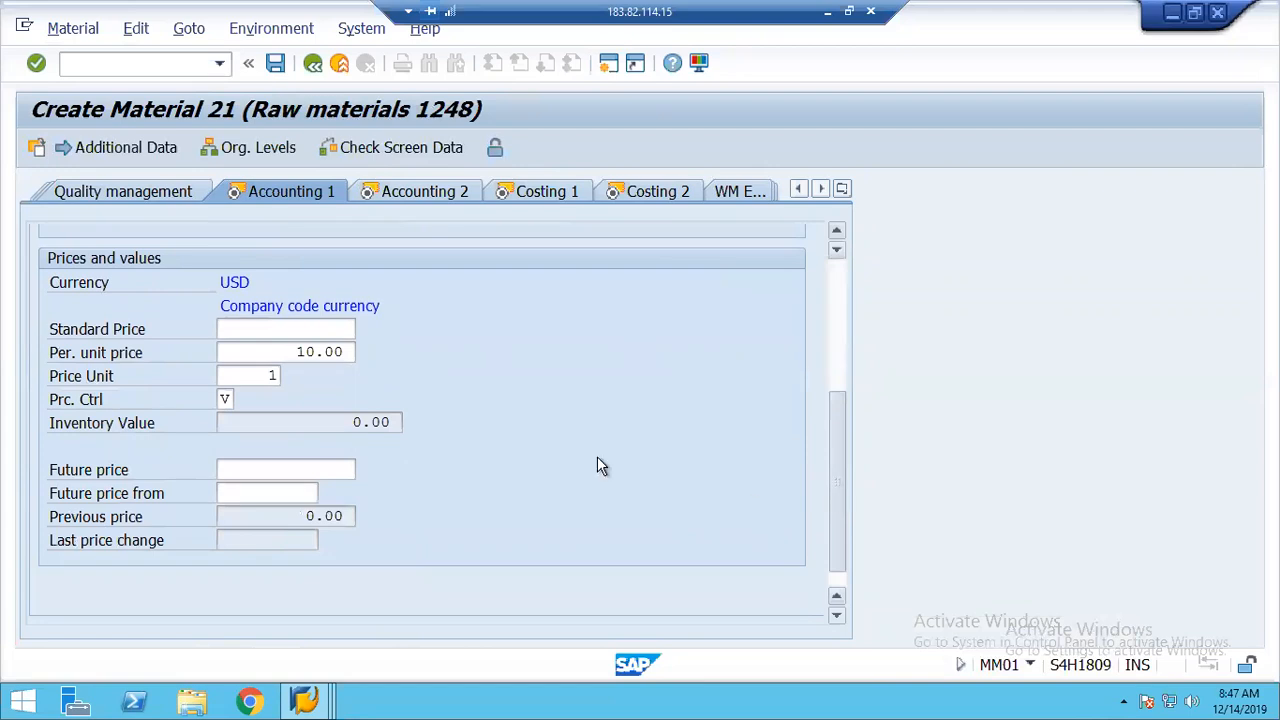
left_click(296, 354)
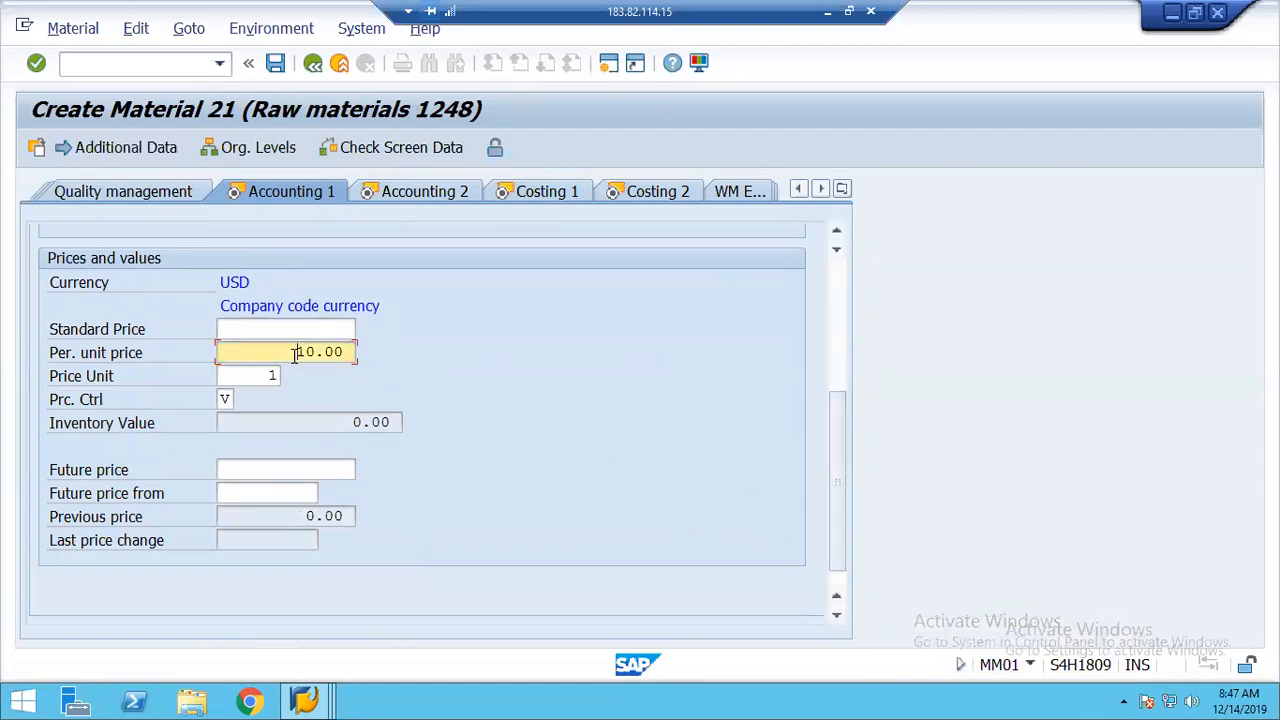
key("Delete")
key("Delete")
key("Delete")
key("Delete")
key("Delete")
scroll(842, 289, "up", 5)
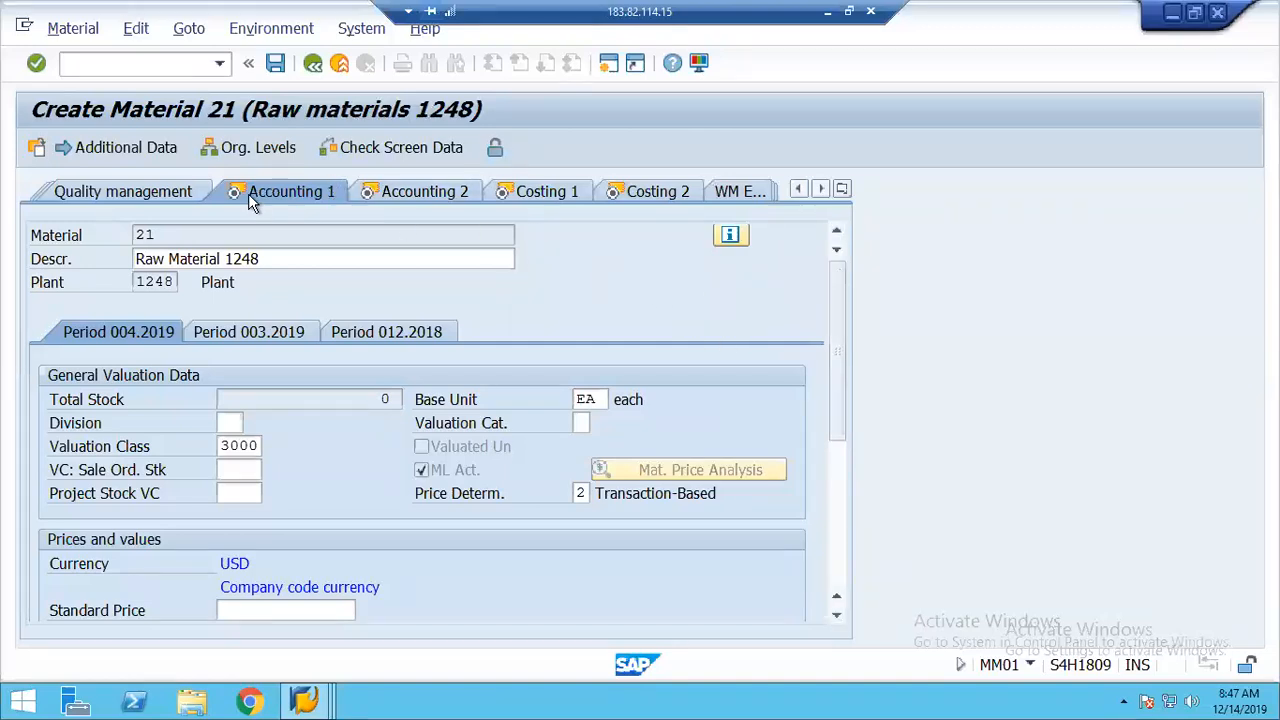
left_click(280, 195)
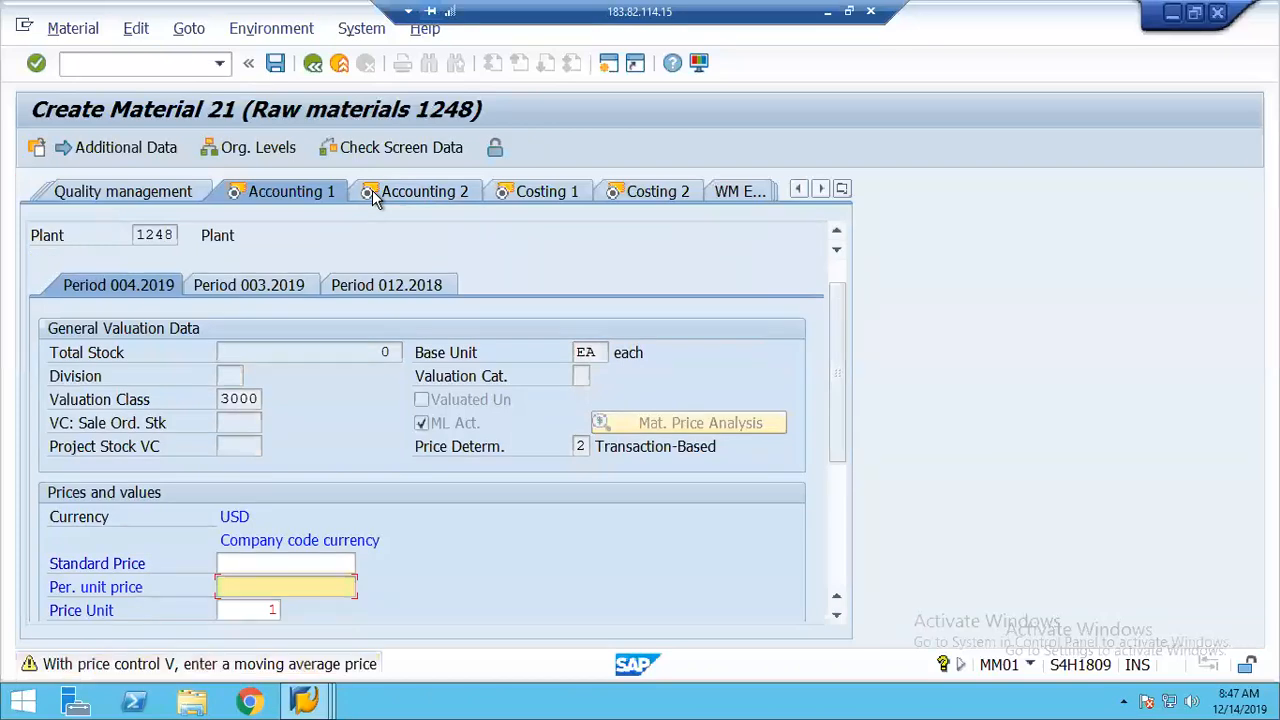
key("Return")
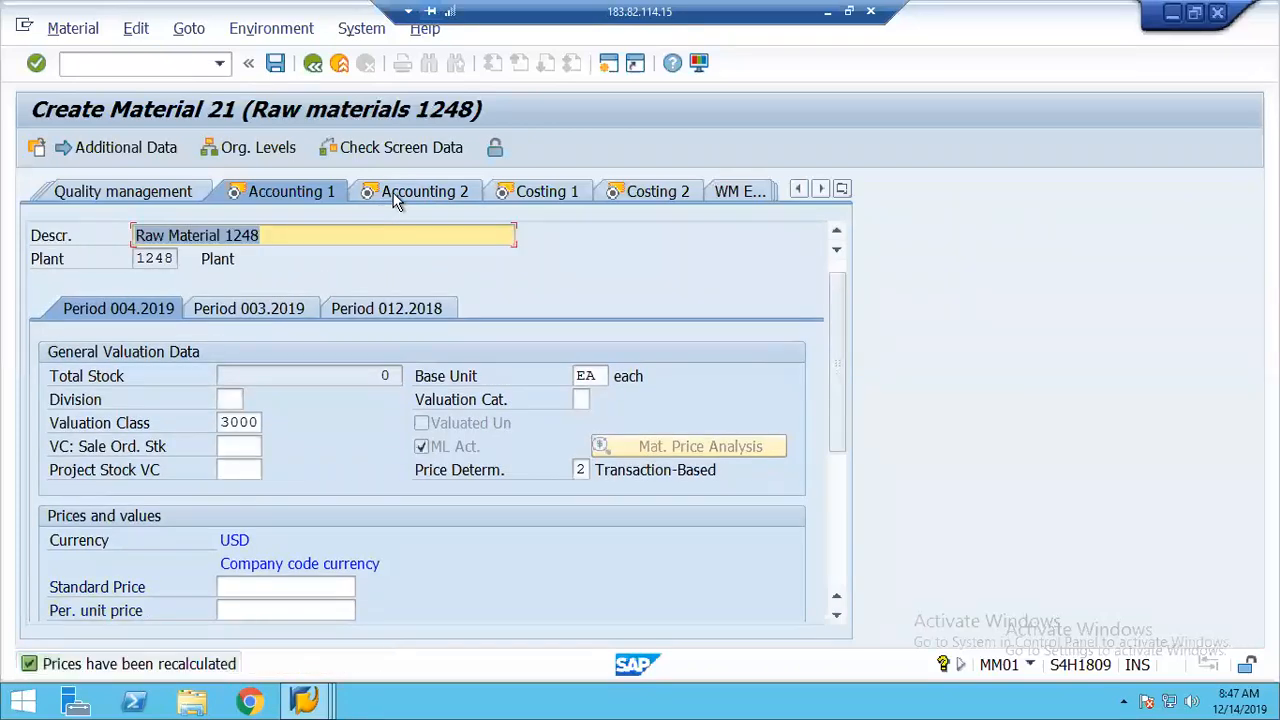
Step: Go through the Accounting 2, Costing 1, WM Execution and WM Packaging views, and go back to Costing 2
left_click(393, 200)
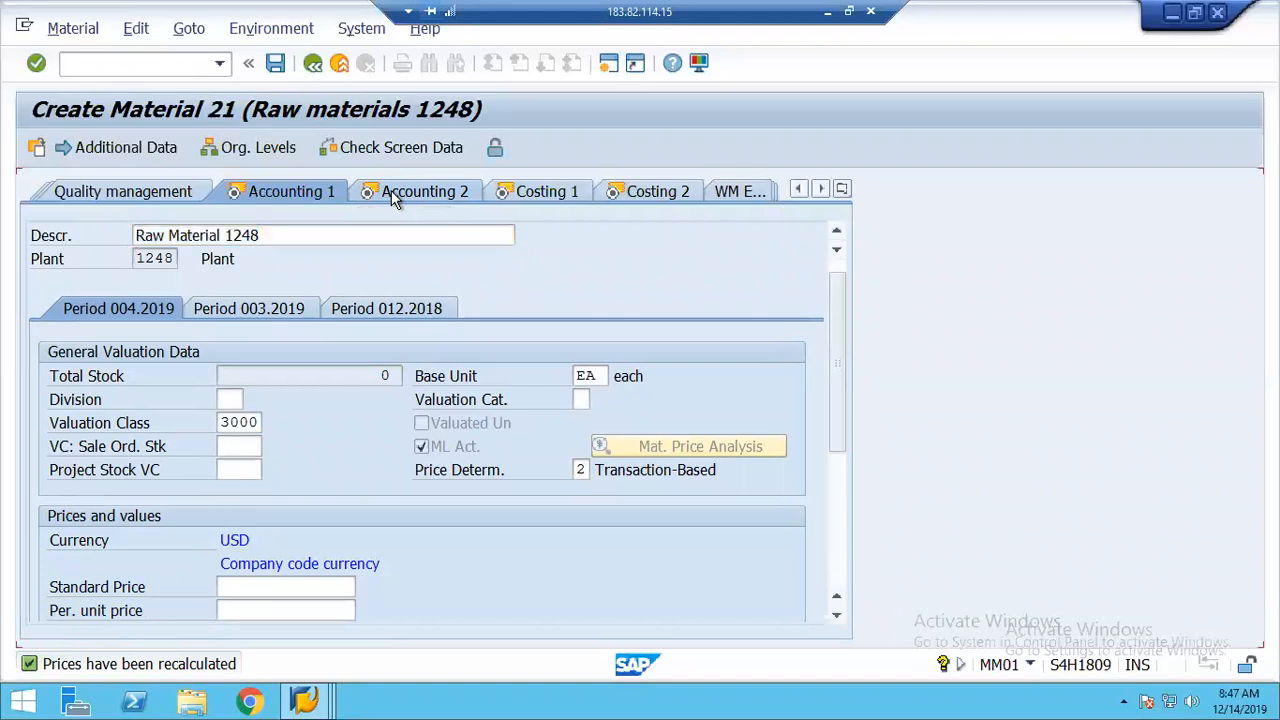
left_click(420, 198)
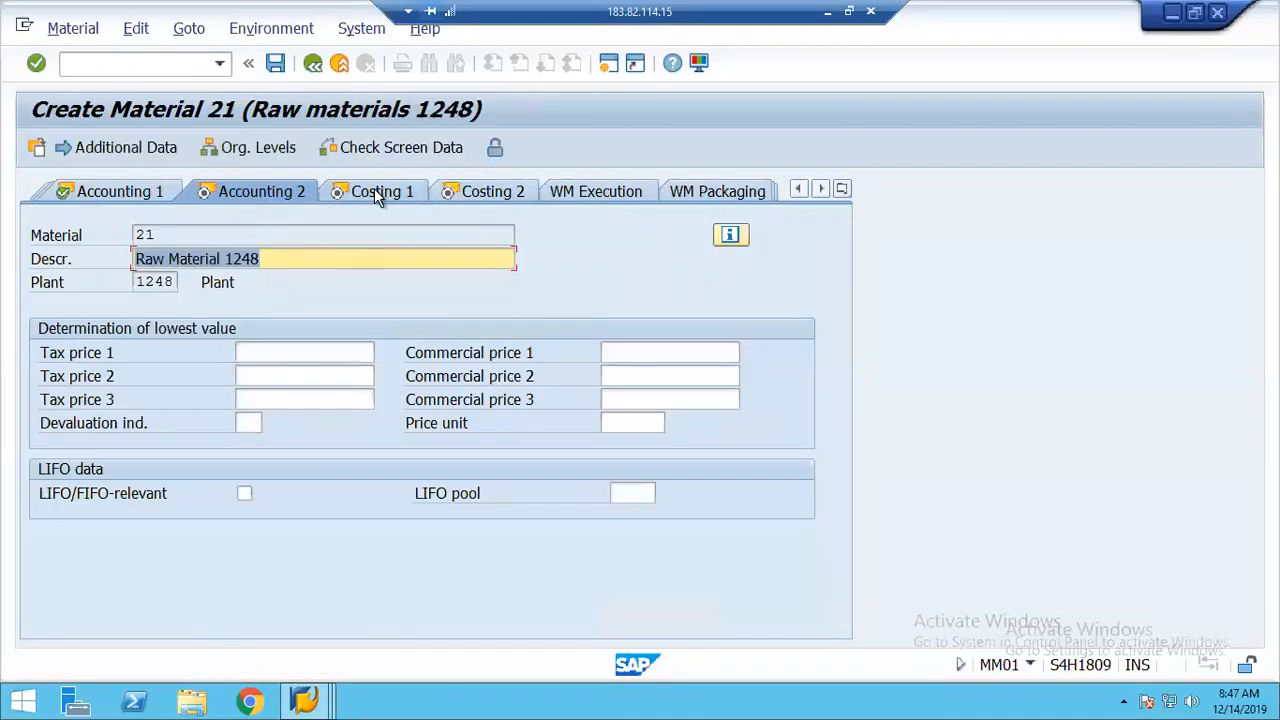
left_click(370, 193)
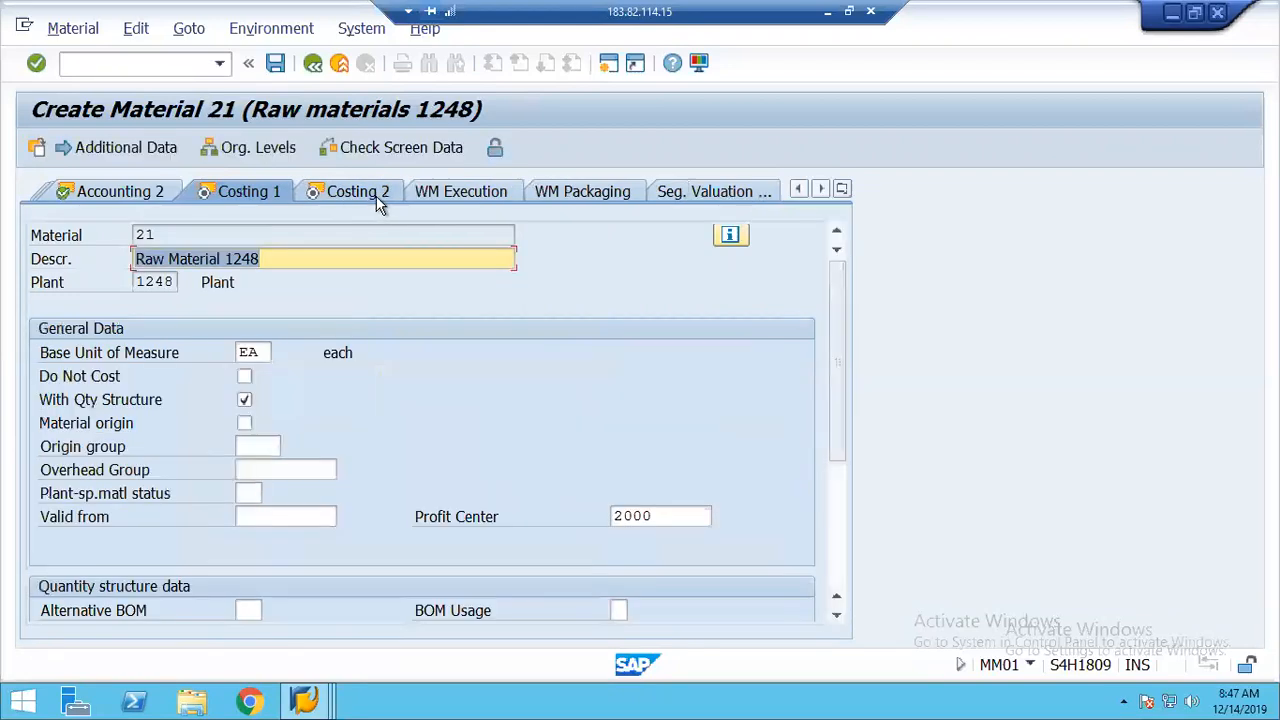
left_click(437, 193)
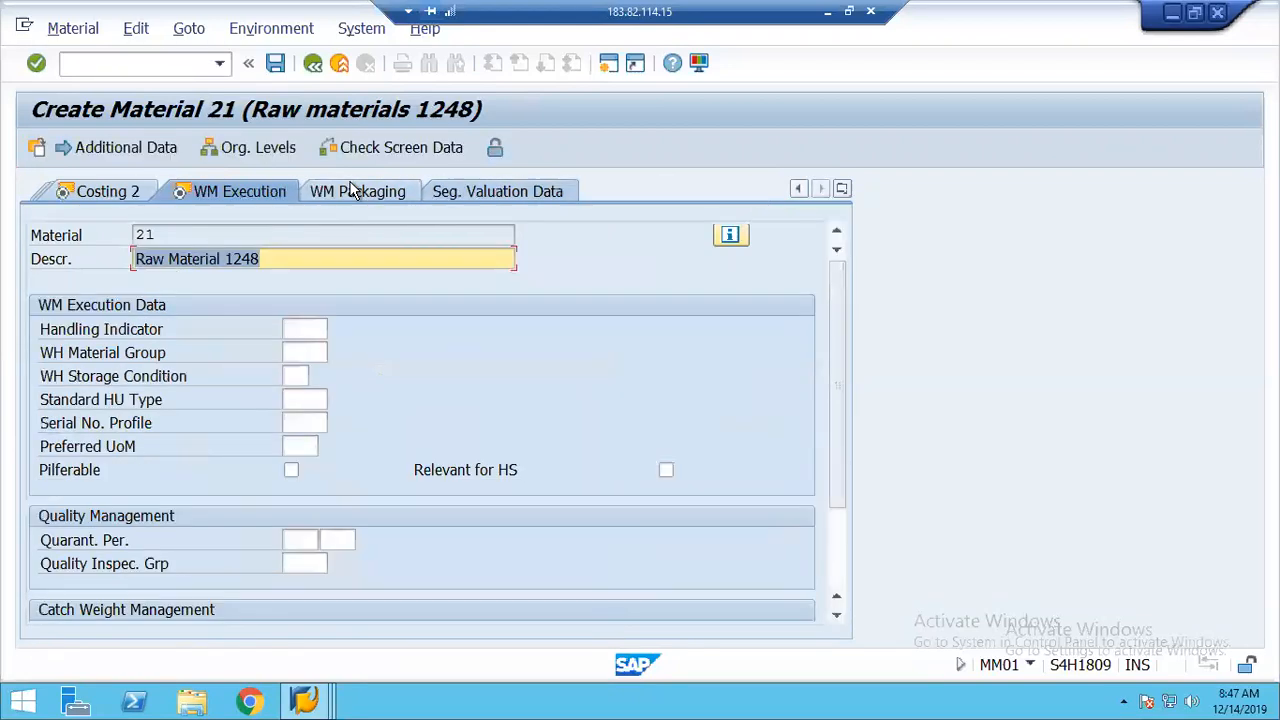
left_click(350, 191)
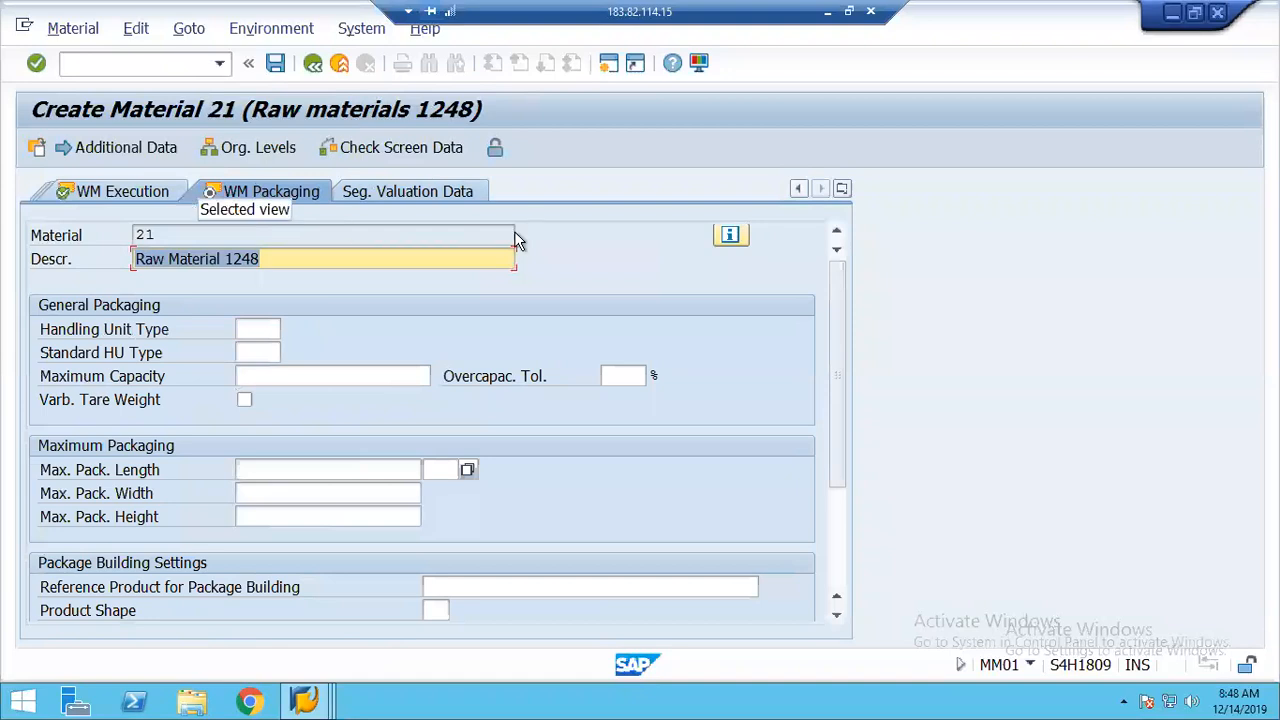
left_click(798, 189)
left_click(798, 189)
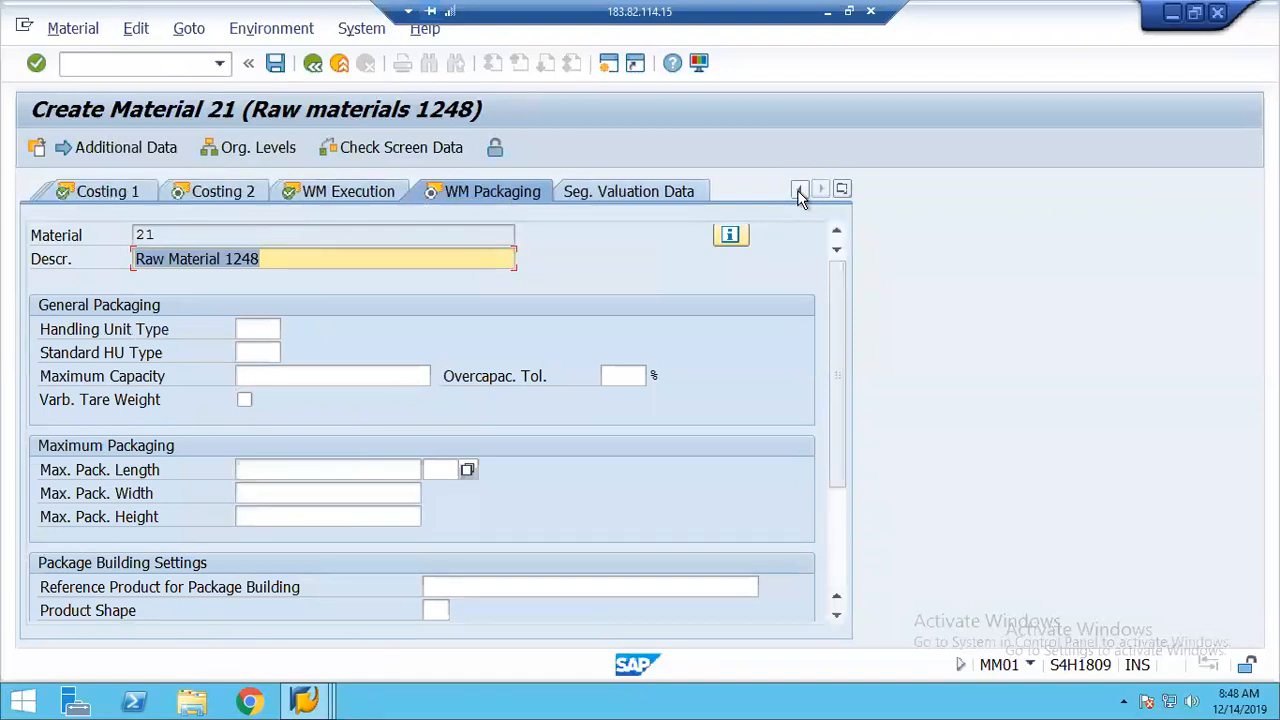
left_click(798, 189)
left_click(366, 196)
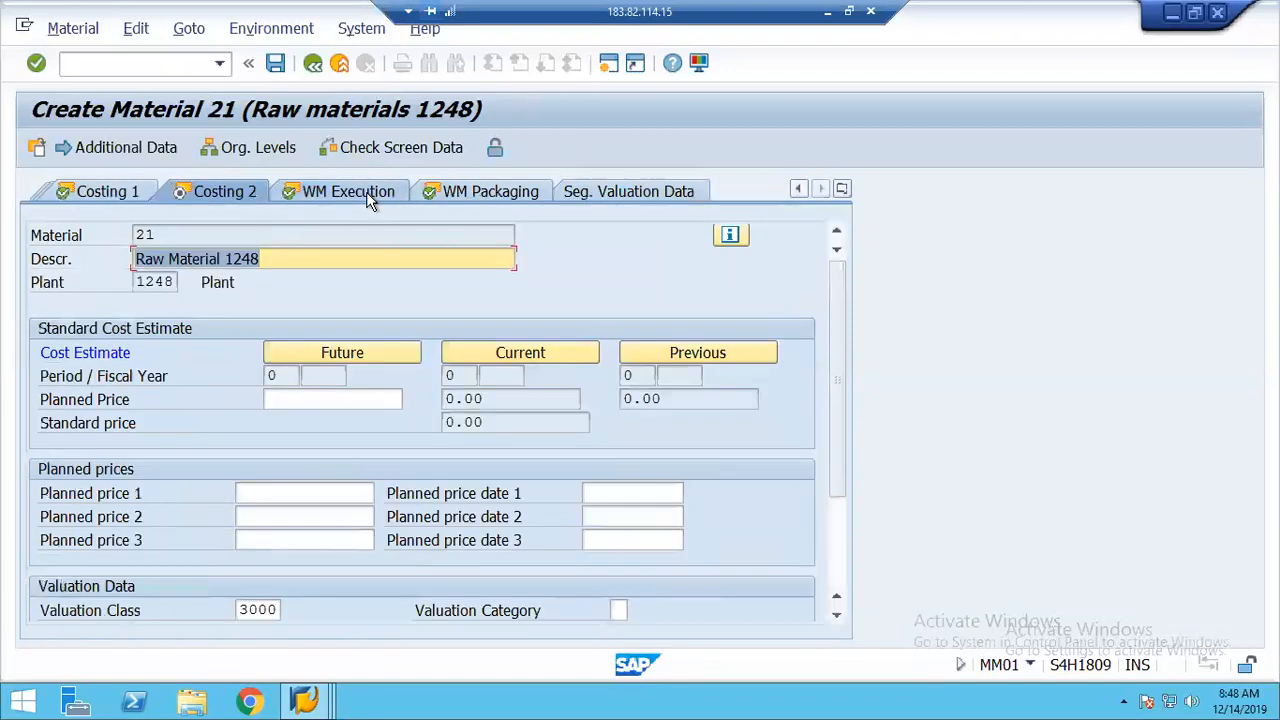
Step: Go back to the Accounting 1 view, leave the periodic unit price empty, and save the new material
left_click(798, 189)
left_click(798, 189)
left_click(798, 189)
key("Return")
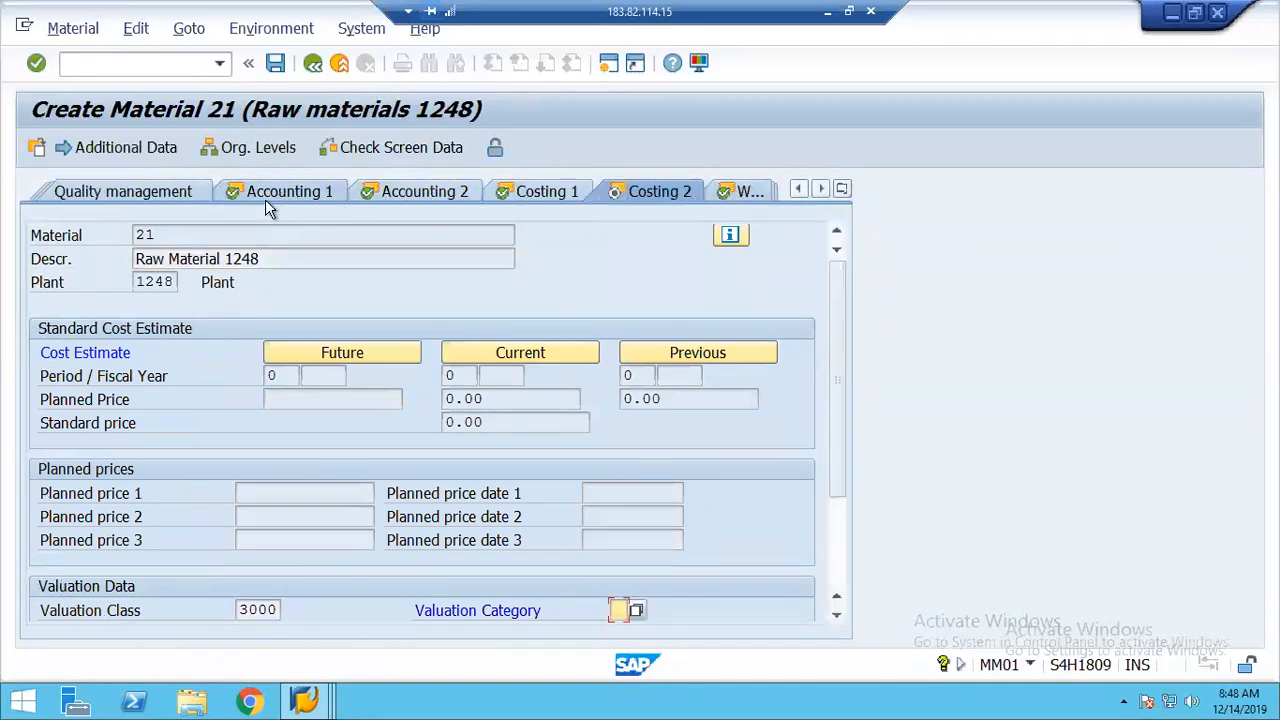
key("Return")
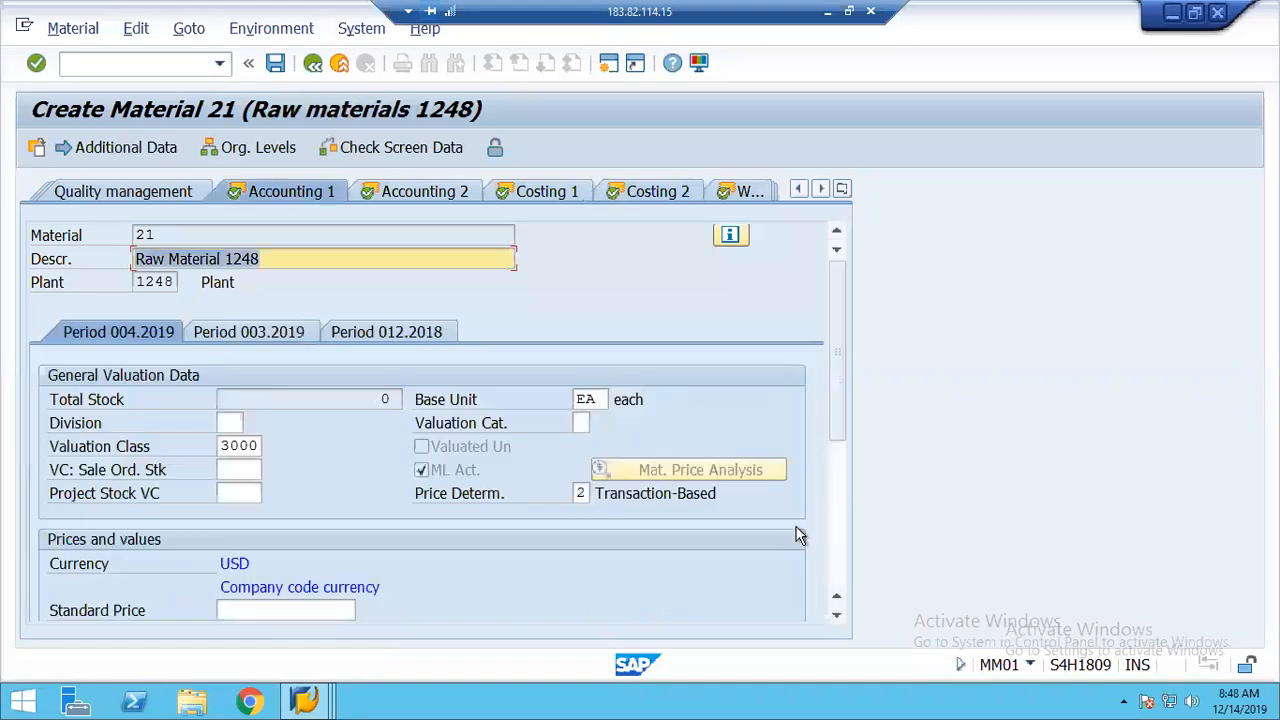
left_click(845, 546)
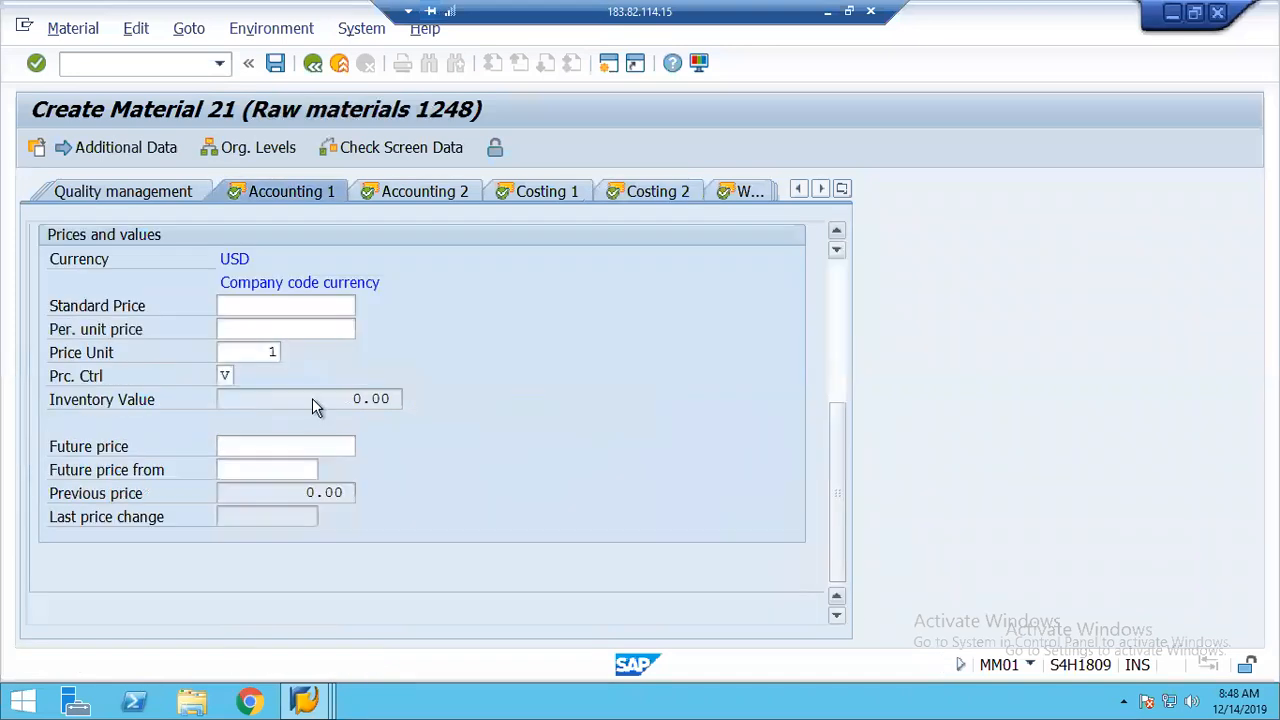
left_click(318, 329)
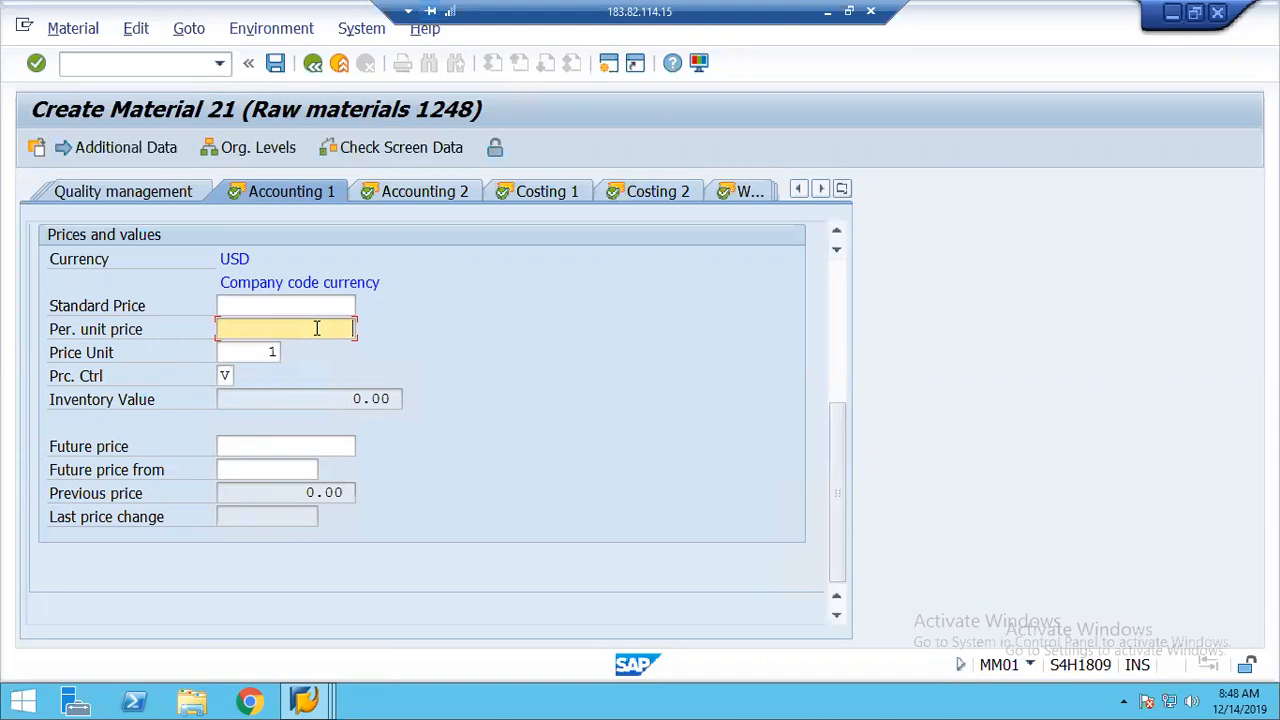
left_click(275, 64)
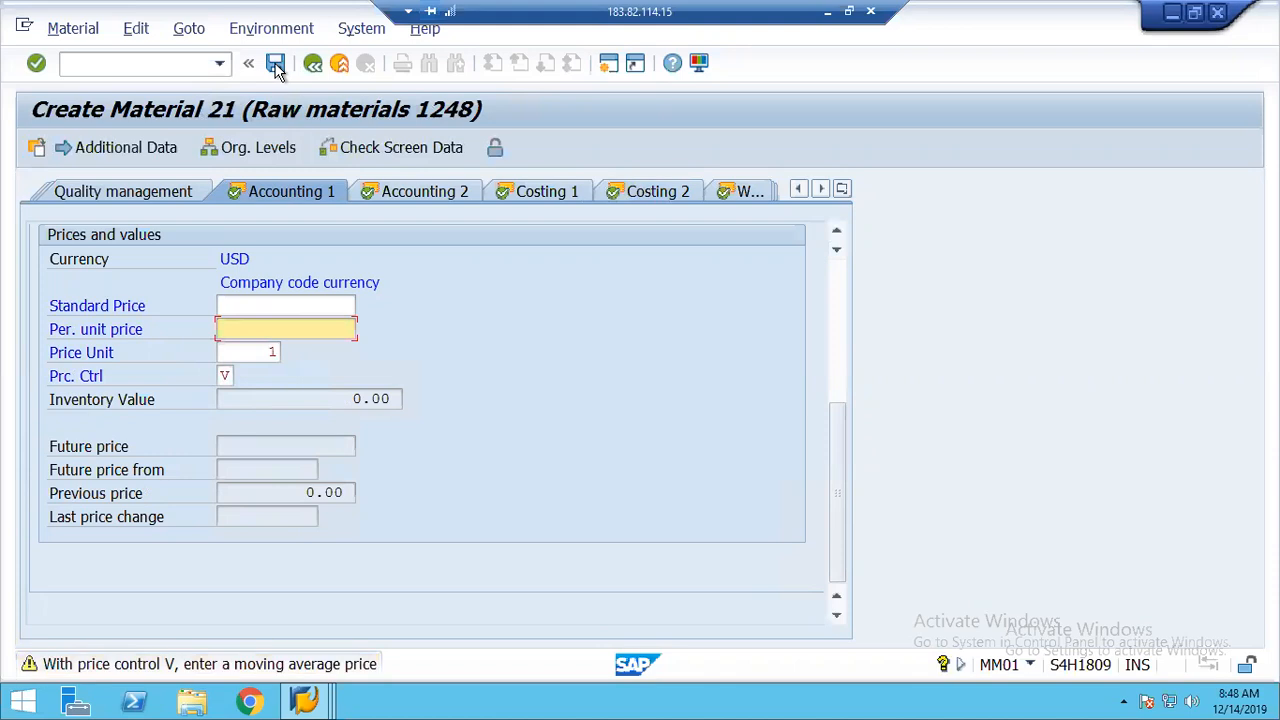
left_click(275, 64)
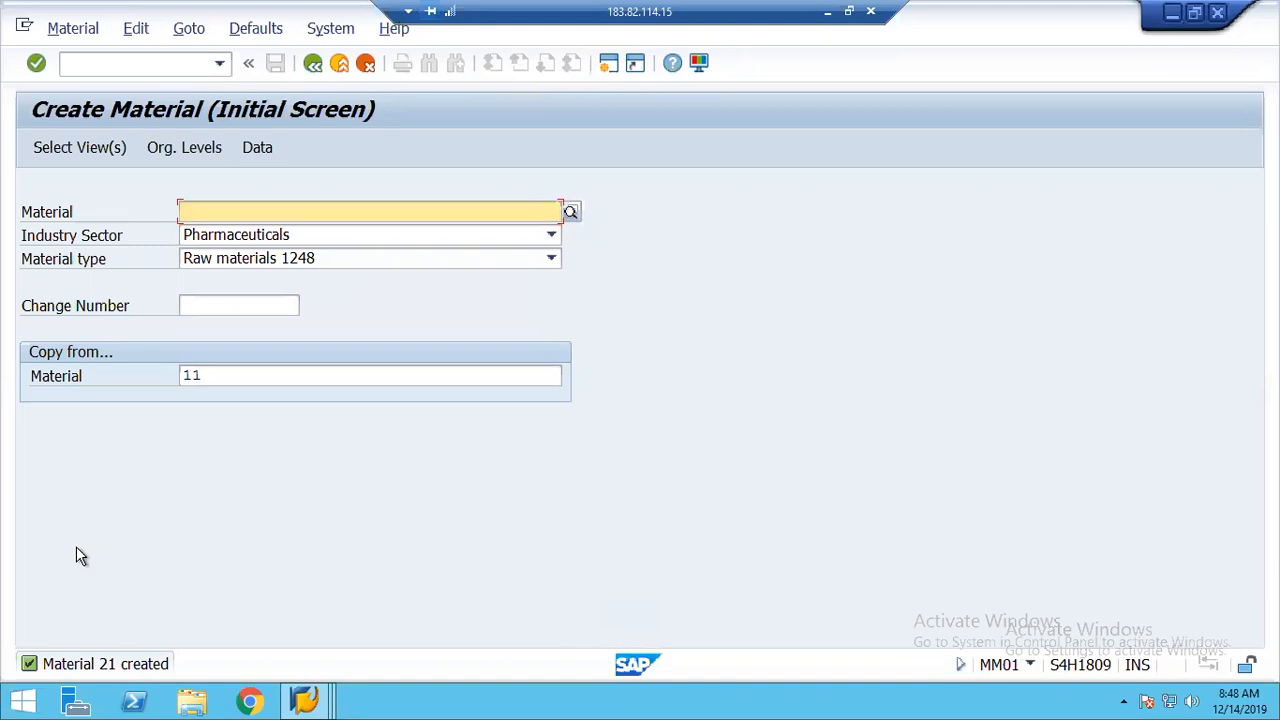
Step: Open Microsoft Office Excel 2007 and enter the title "Purchase Cycle" in cell A1
left_click(22, 702)
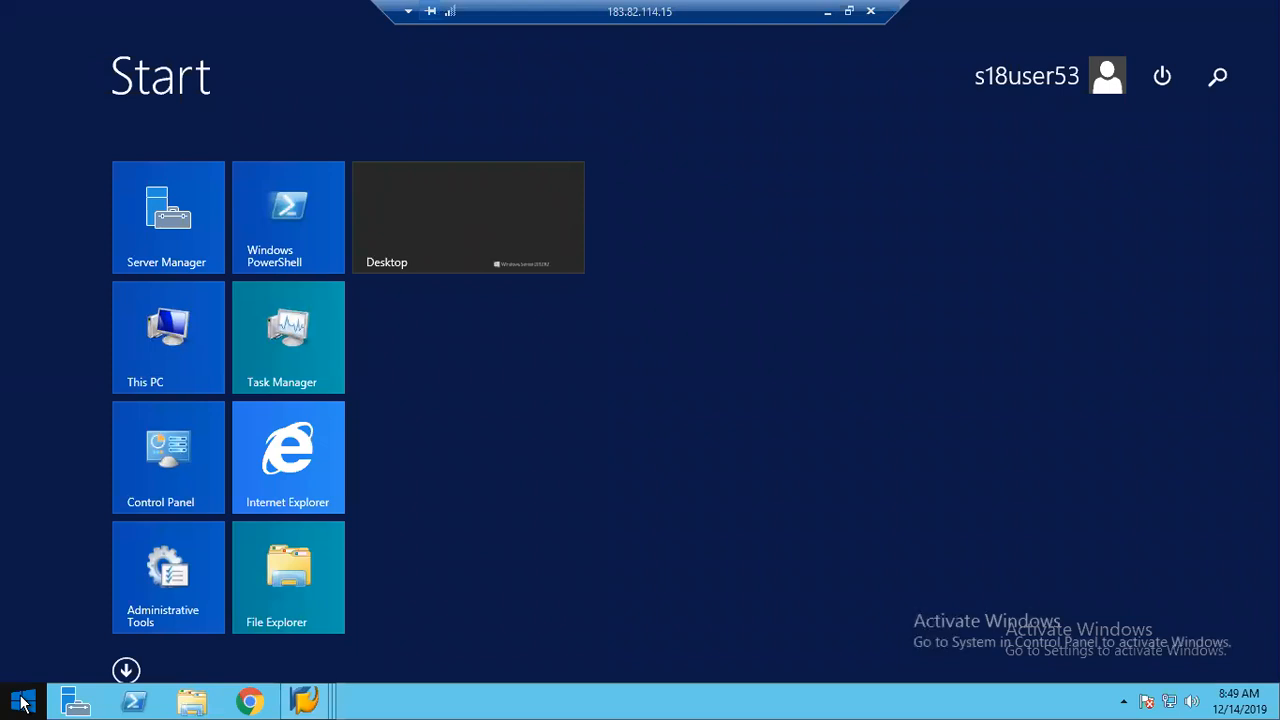
type("excel 2007")
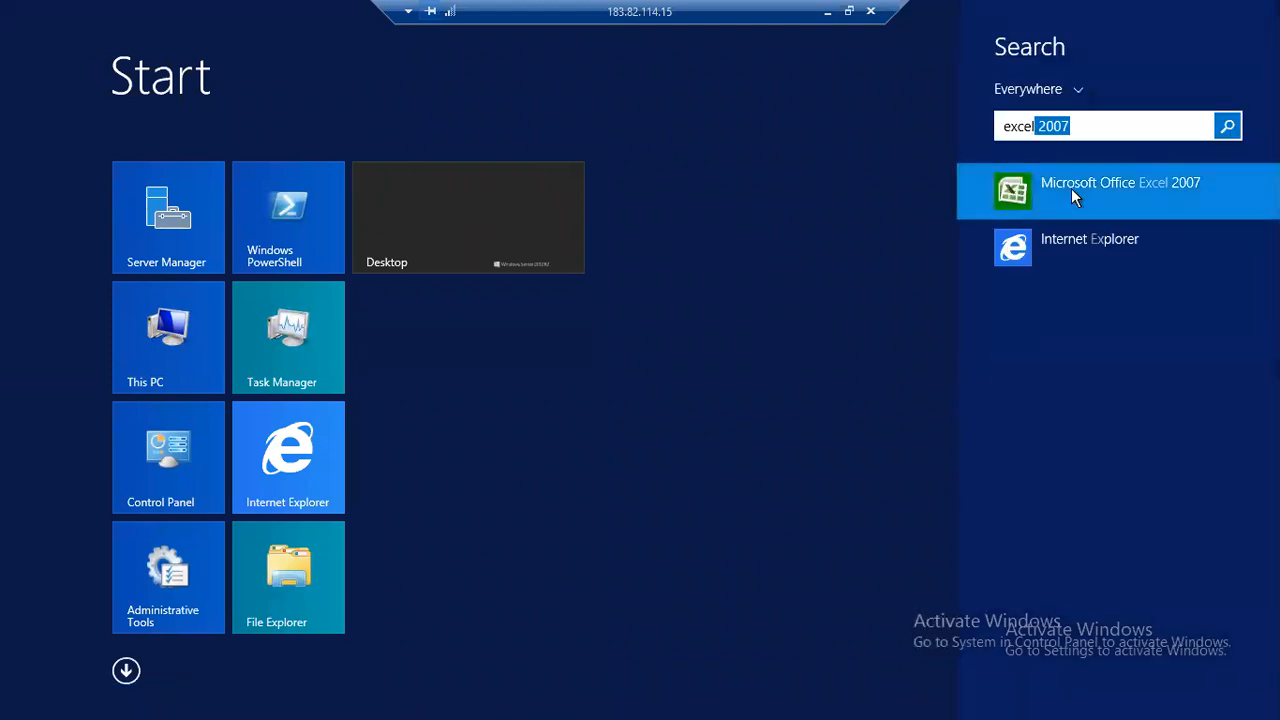
left_click(1063, 188)
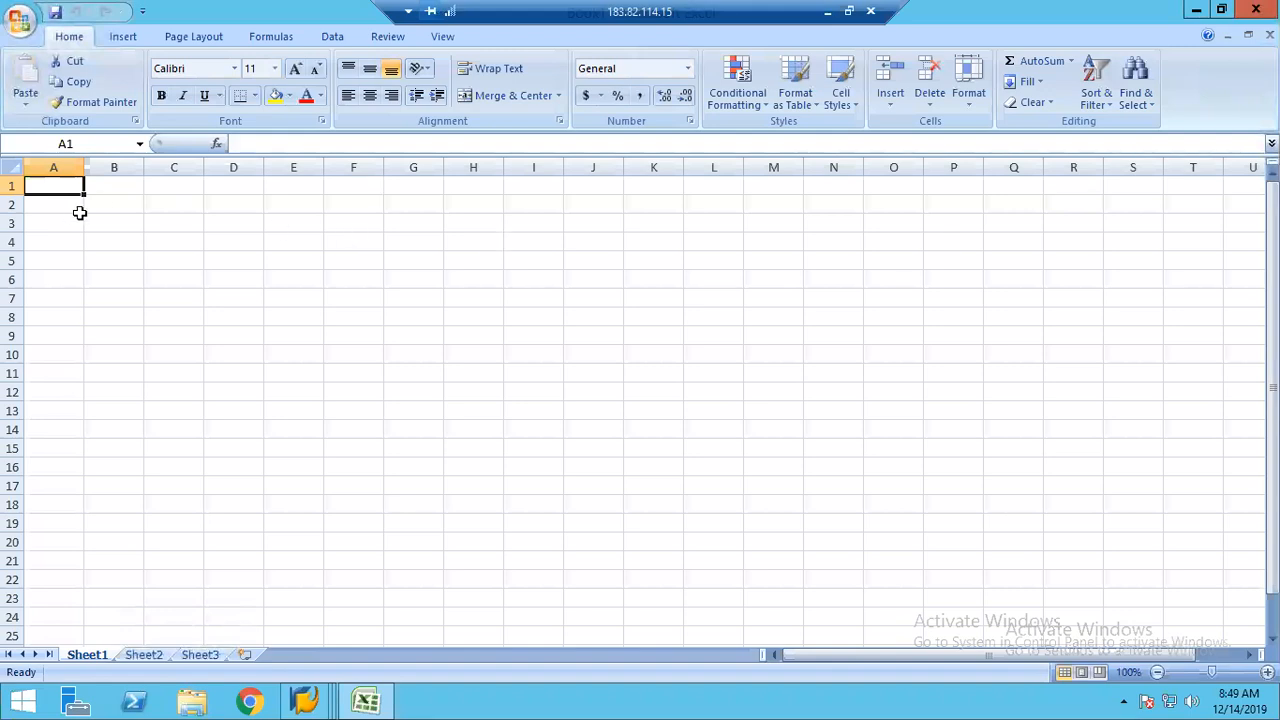
type("Purchase Cycle")
Step: List the first two stages in rows 3 and 4: 1 "Purchase Order" and 2 "Goods Receipt", with numbers in column A and names in column B
left_click(81, 221)
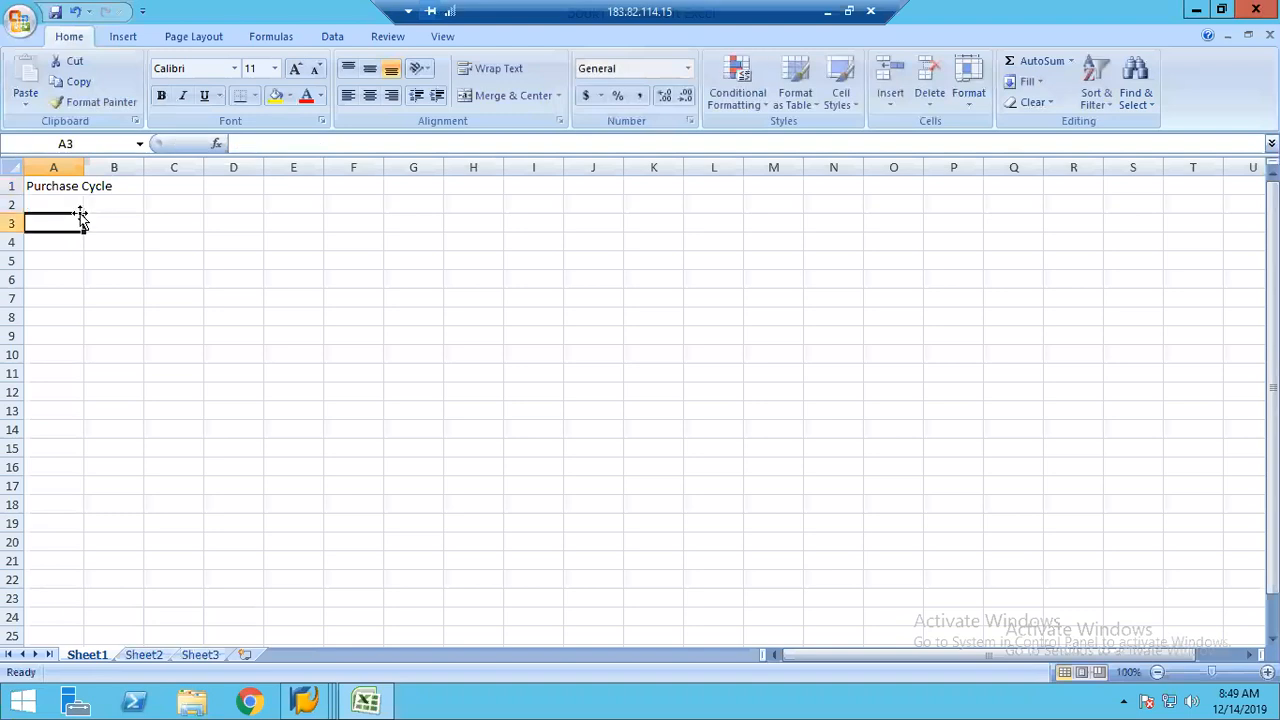
type("1")
key("Tab")
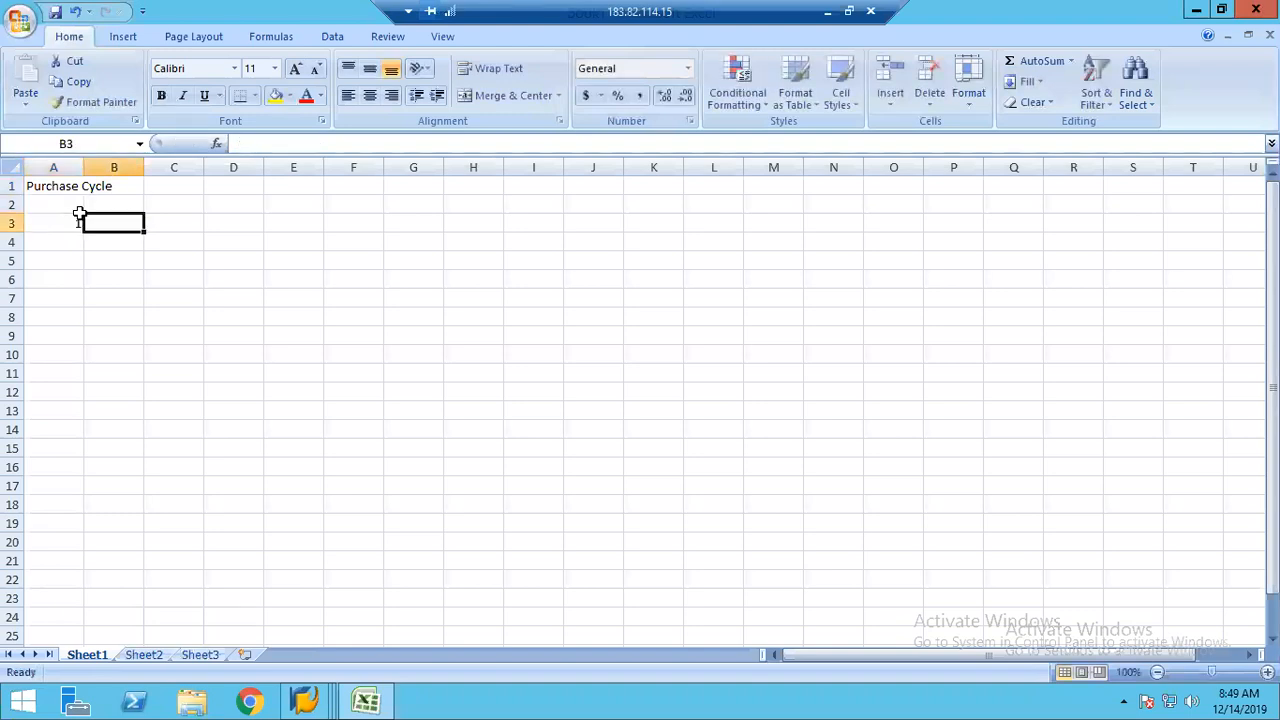
type("Purchase Or")
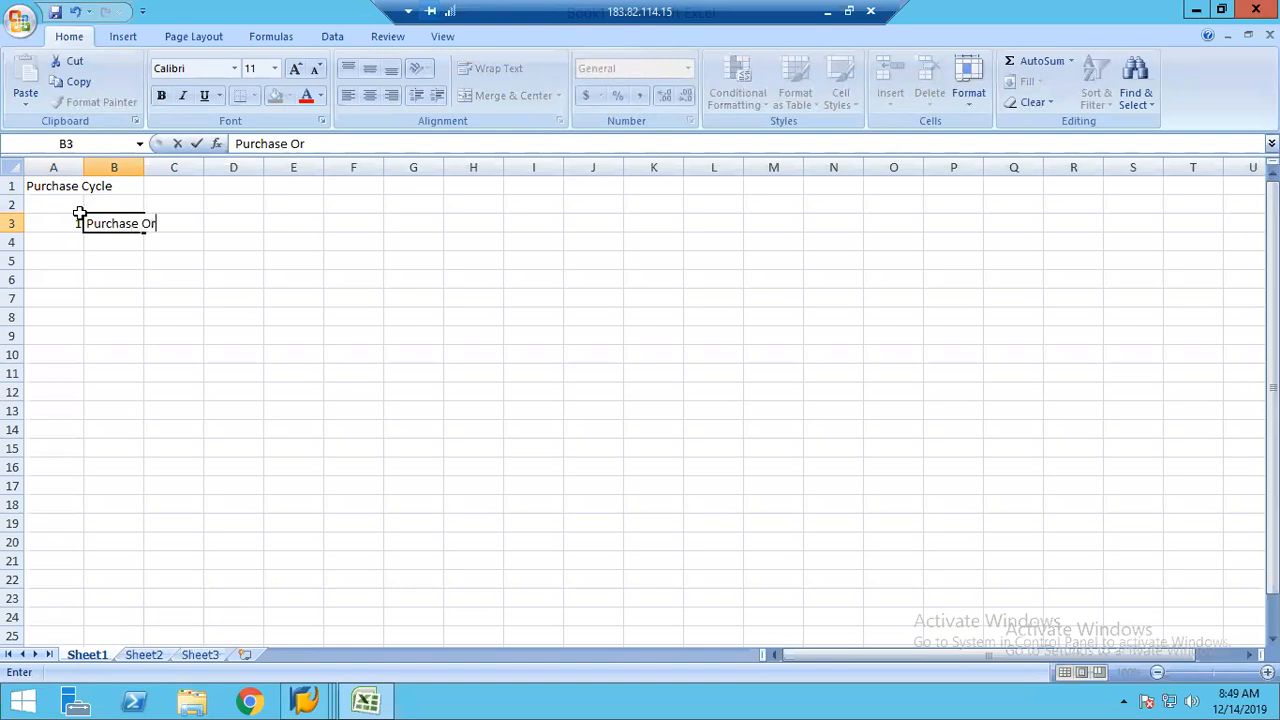
type("der")
key("Return")
key("Left")
type("2")
key("Right")
type("Goods Receipt")
key("Return")
Step: Add stage 3, "Invoice Receit", in row 8, leaving rows 5 to 7 empty
key("Down")
key("Down")
key("Down")
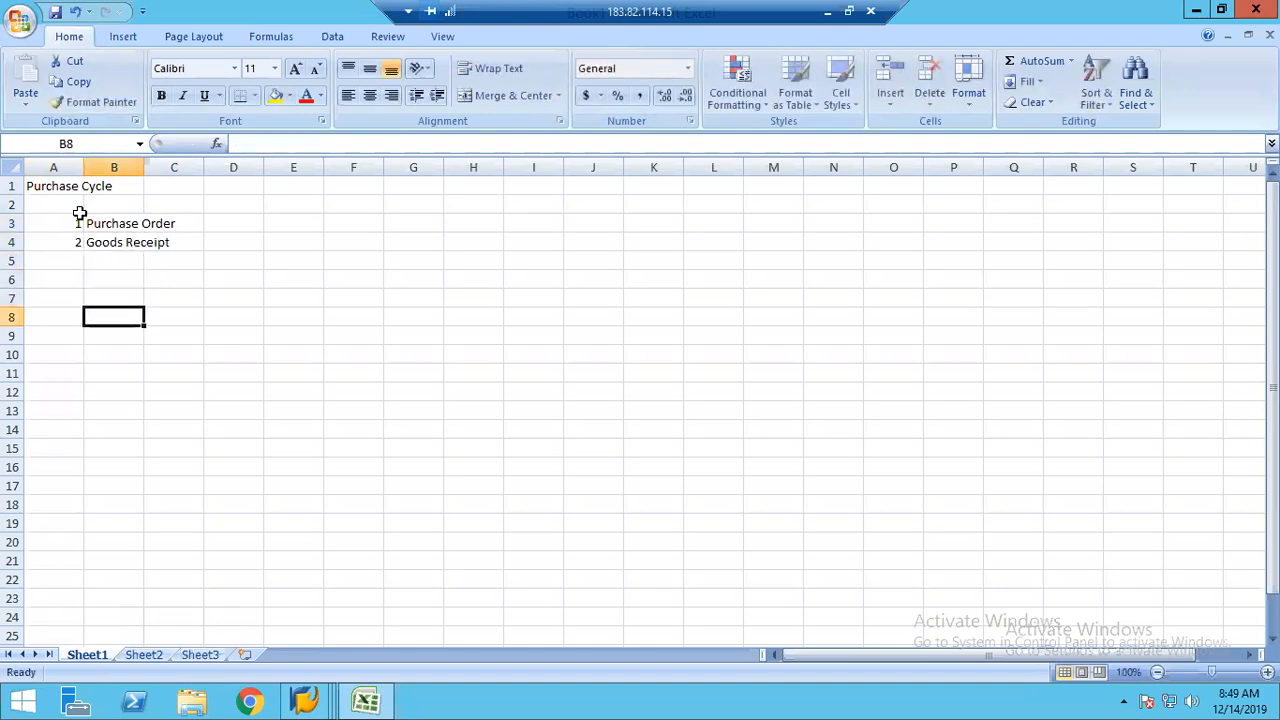
key("Left")
type("3")
key("Tab")
type("Invoice Re")
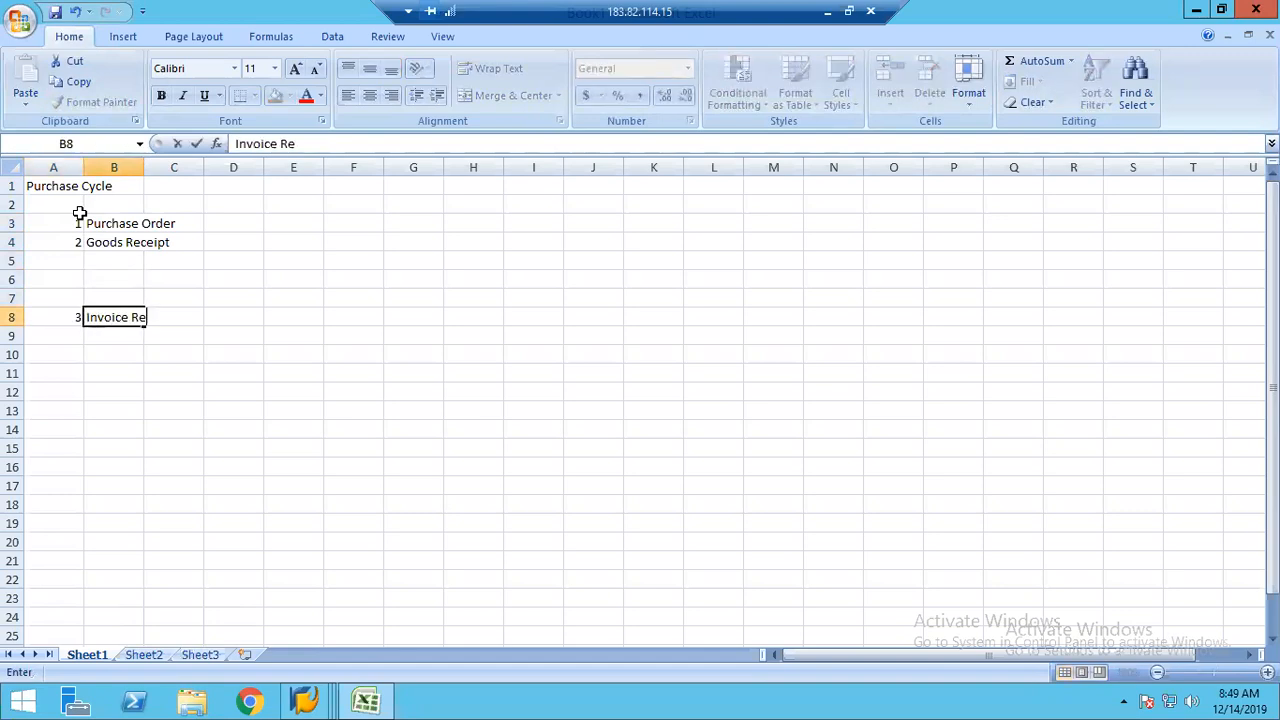
type("ceit")
key("Return")
Step: Add stage 4, "Vendor Payment", in row 13, leaving rows 9 to 12 empty
key("Return")
key("Return")
key("Return")
key("Return")
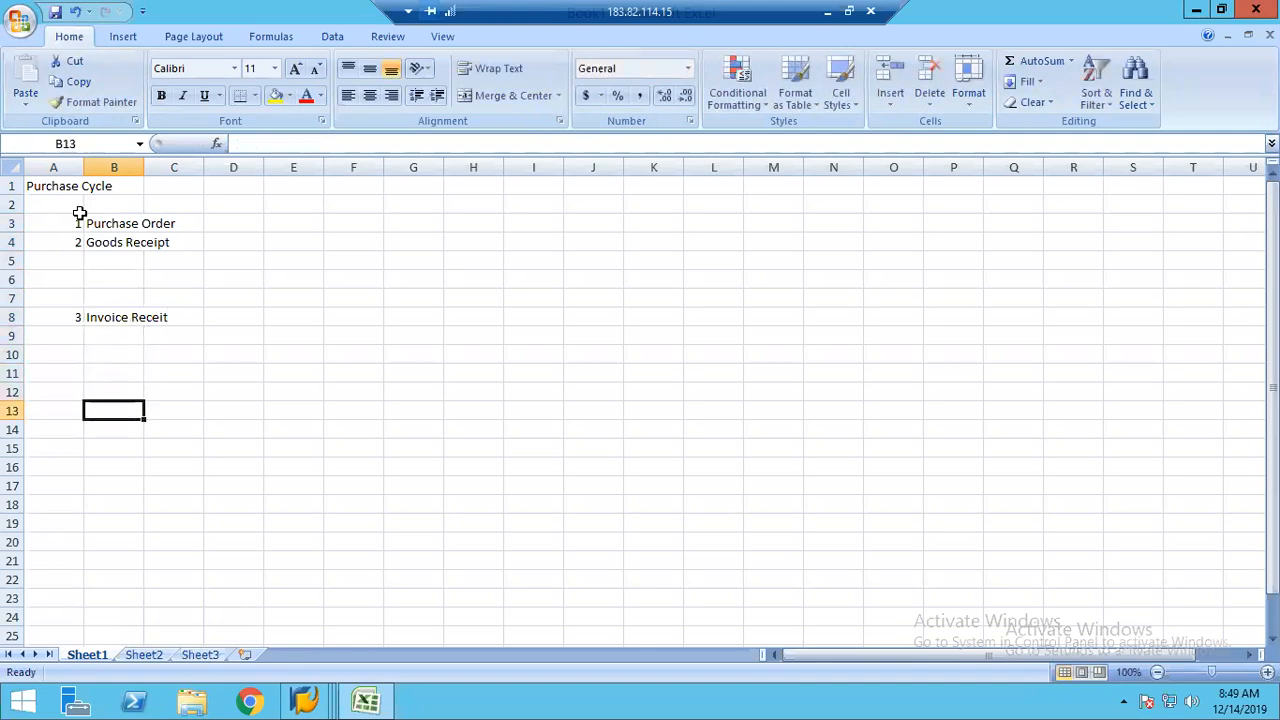
key("Left")
type("4")
key("Tab")
type("Vendor Payment")
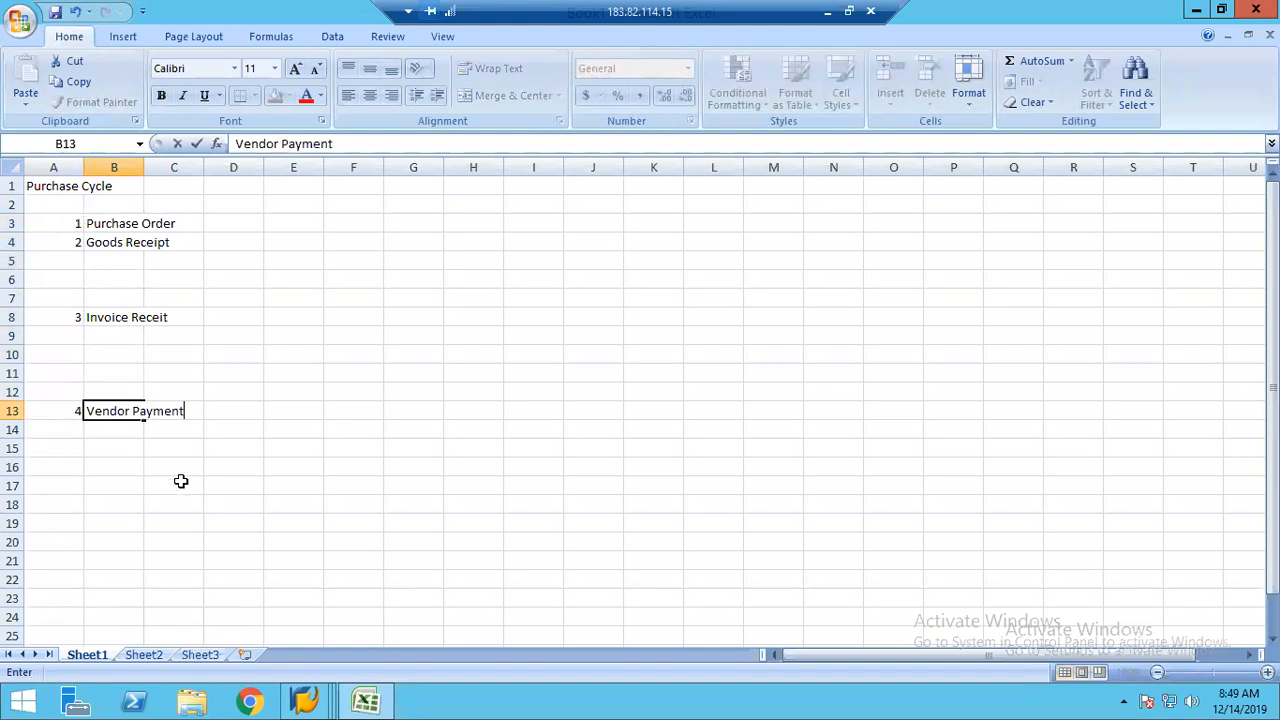
left_click(174, 485)
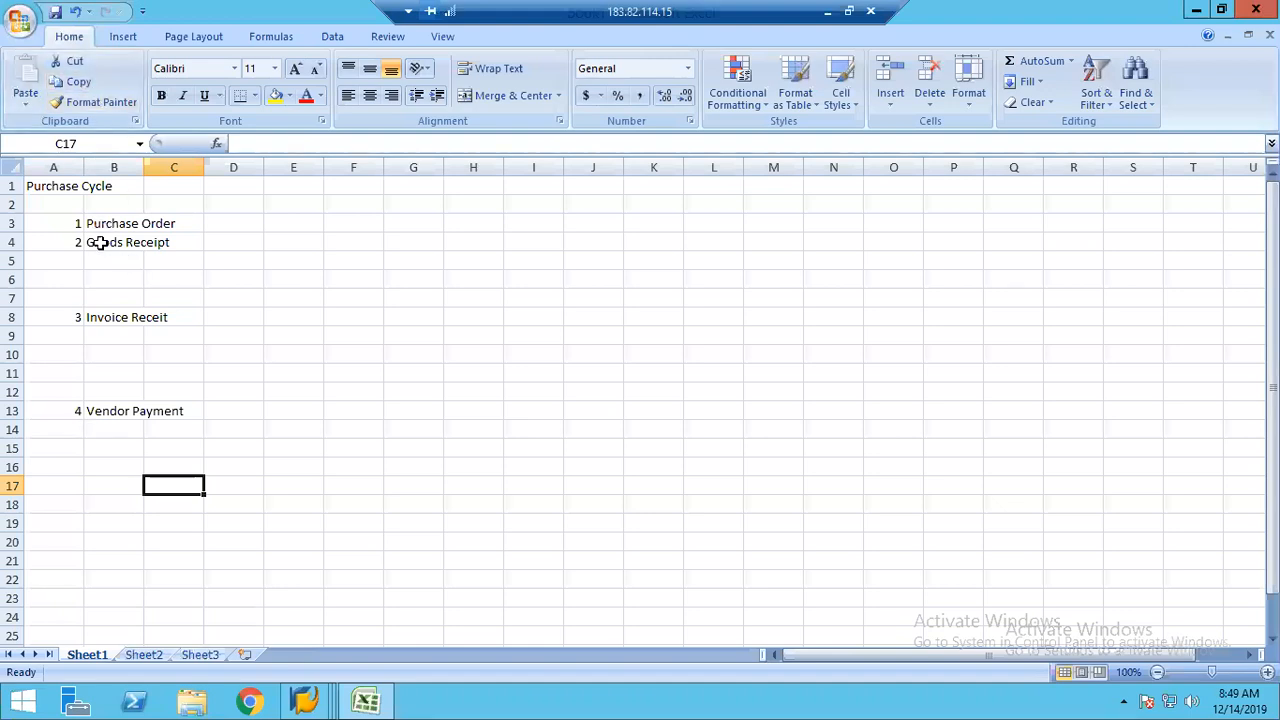
left_click_drag(100, 223, 106, 330)
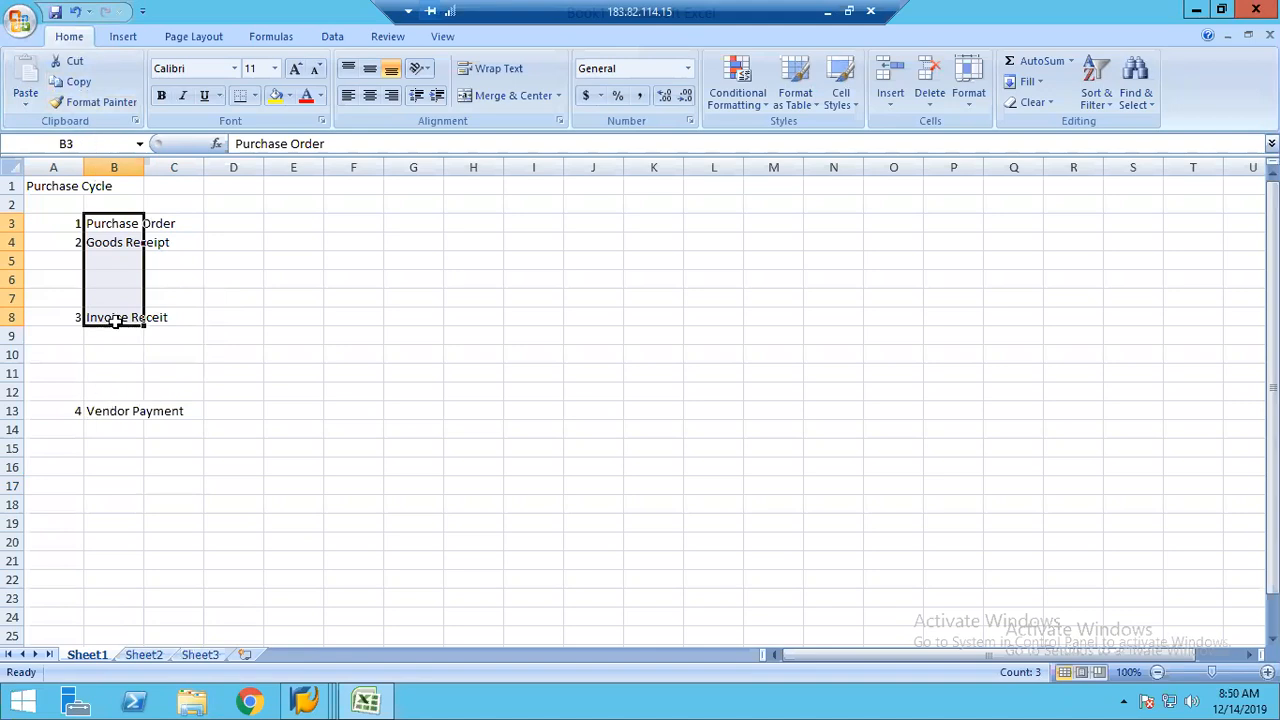
left_click(132, 230)
Step: Enter the Goods Receipt postings in rows 5 and 6: Dr Inventory and Cr GR/IR Clearing
left_click(115, 259)
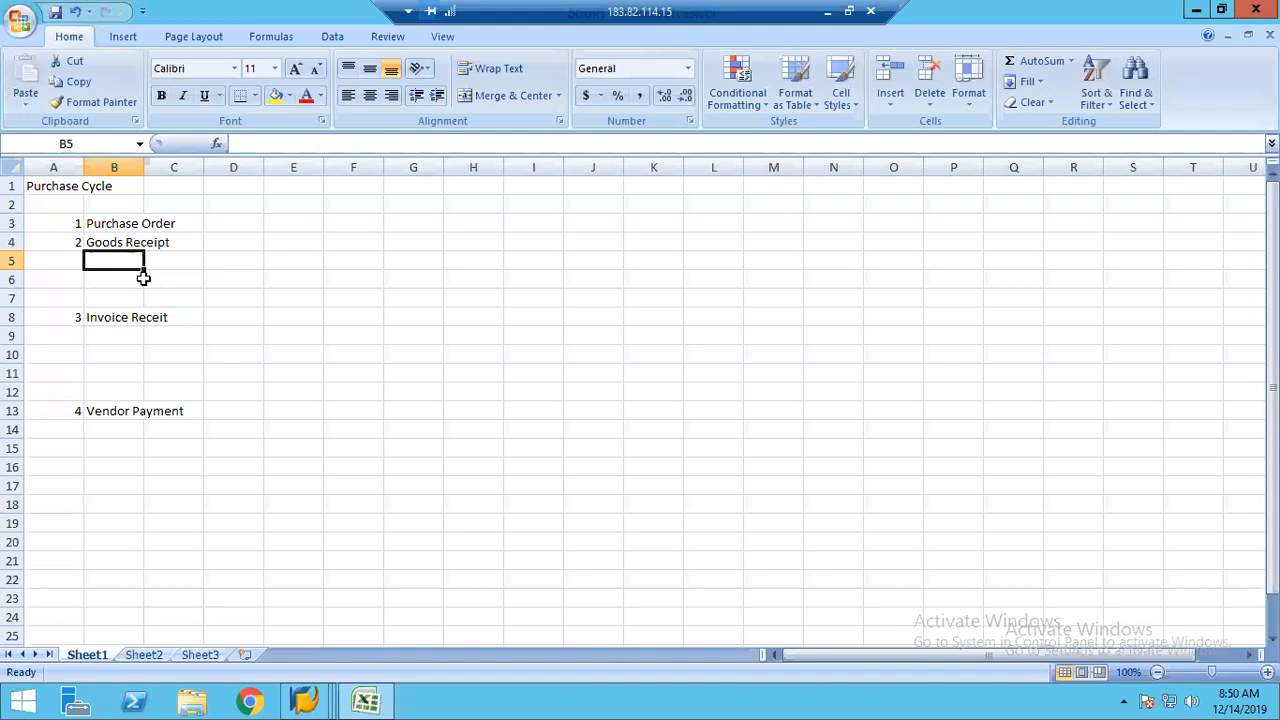
type("Dr")
key("Tab")
type("Invend")
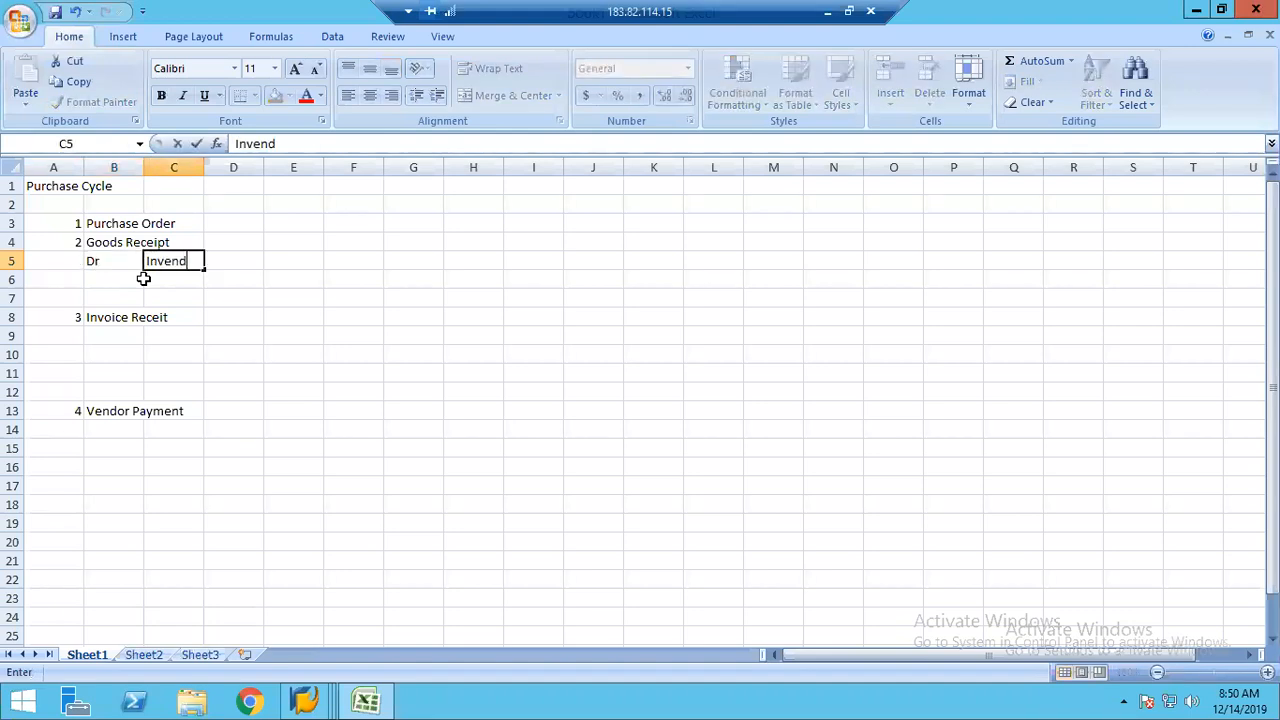
key("BackSpace")
type("tory")
key("Return")
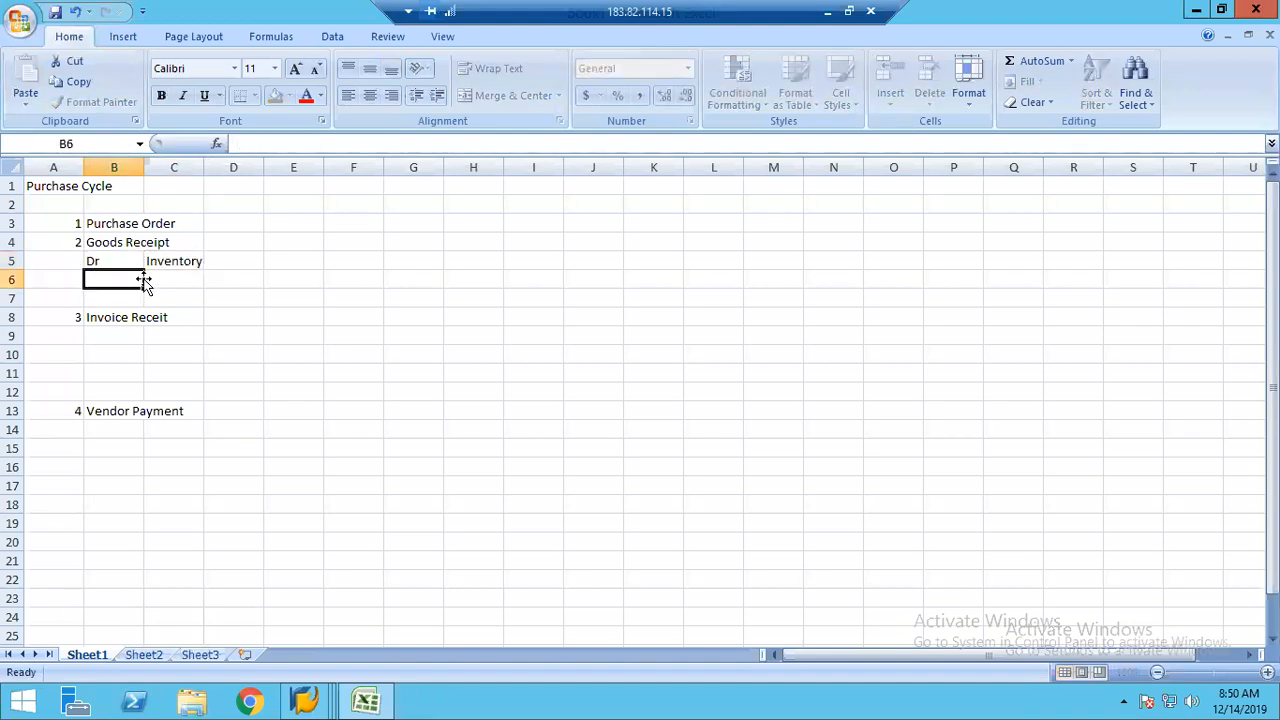
type("Cr")
key("Tab")
type("GR/")
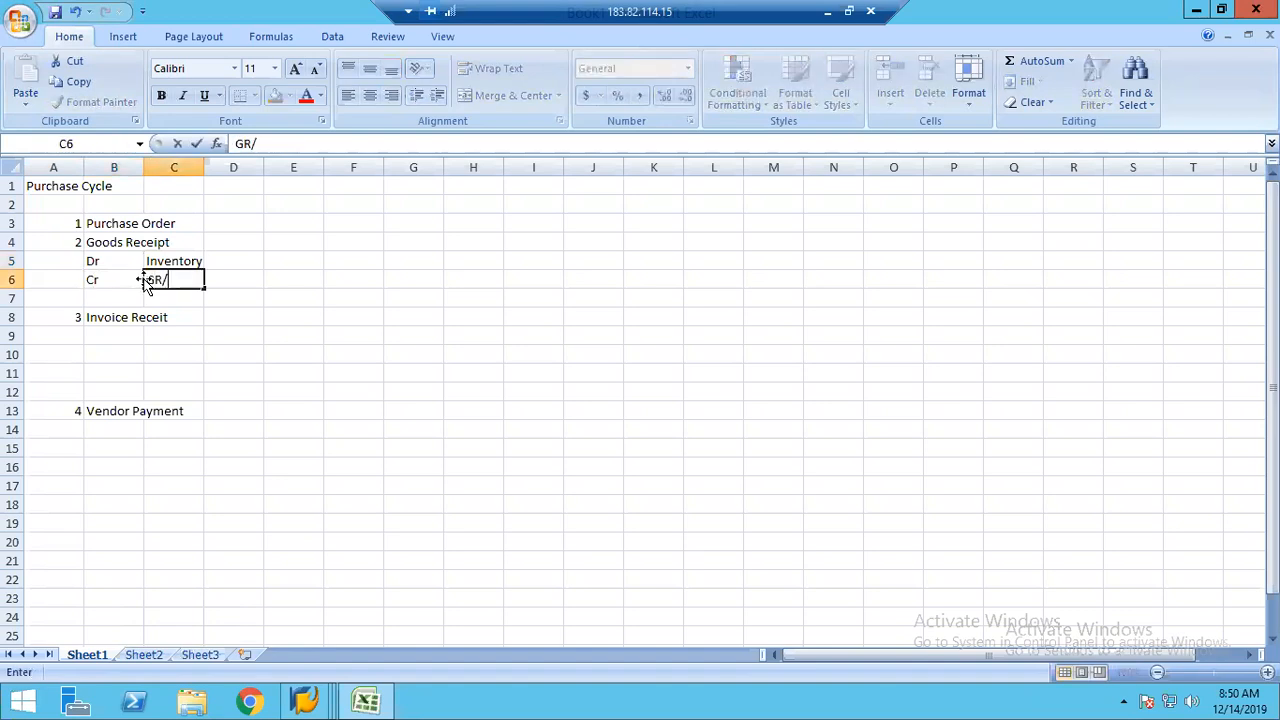
type("IR Clearing")
Step: Enter the invoice postings in rows 9 and 10: Dr GR/IR Clearing and Cr Vendor
left_click(168, 340)
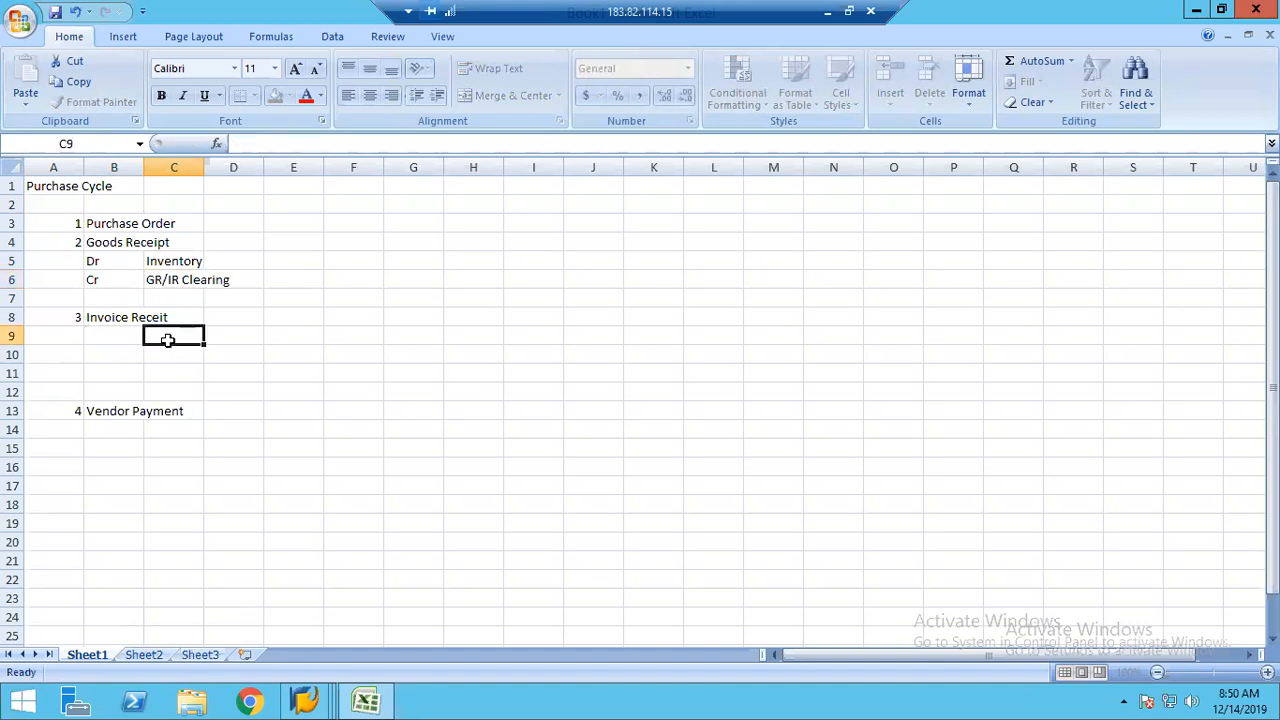
key("Left")
type("Dr")
key("Tab")
type("GR/IR")
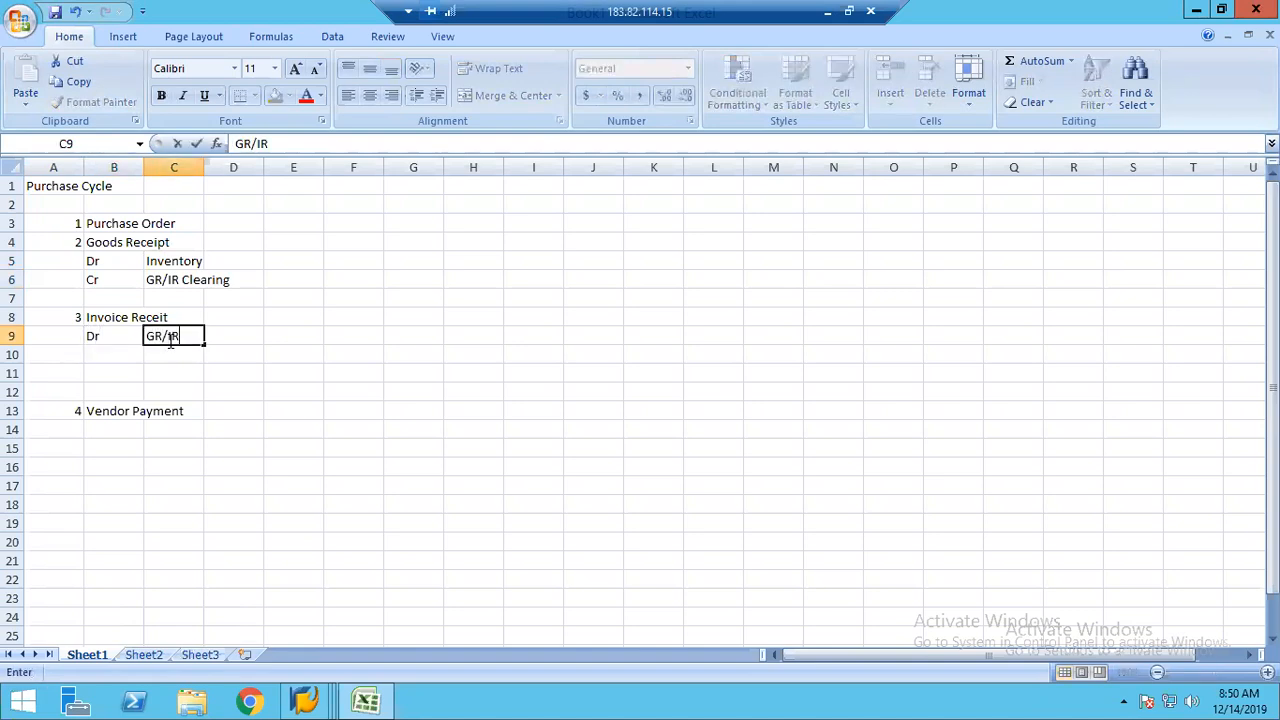
type(" Clearing")
key("Return")
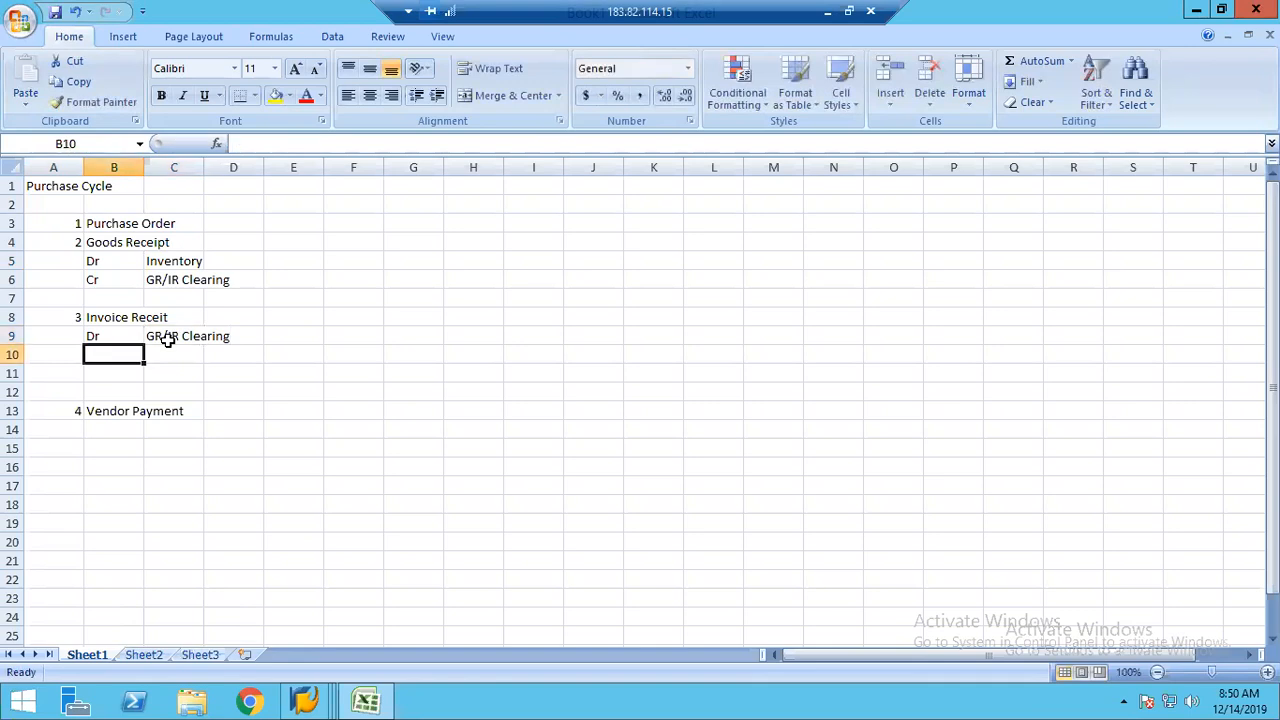
type("Cr")
key("Tab")
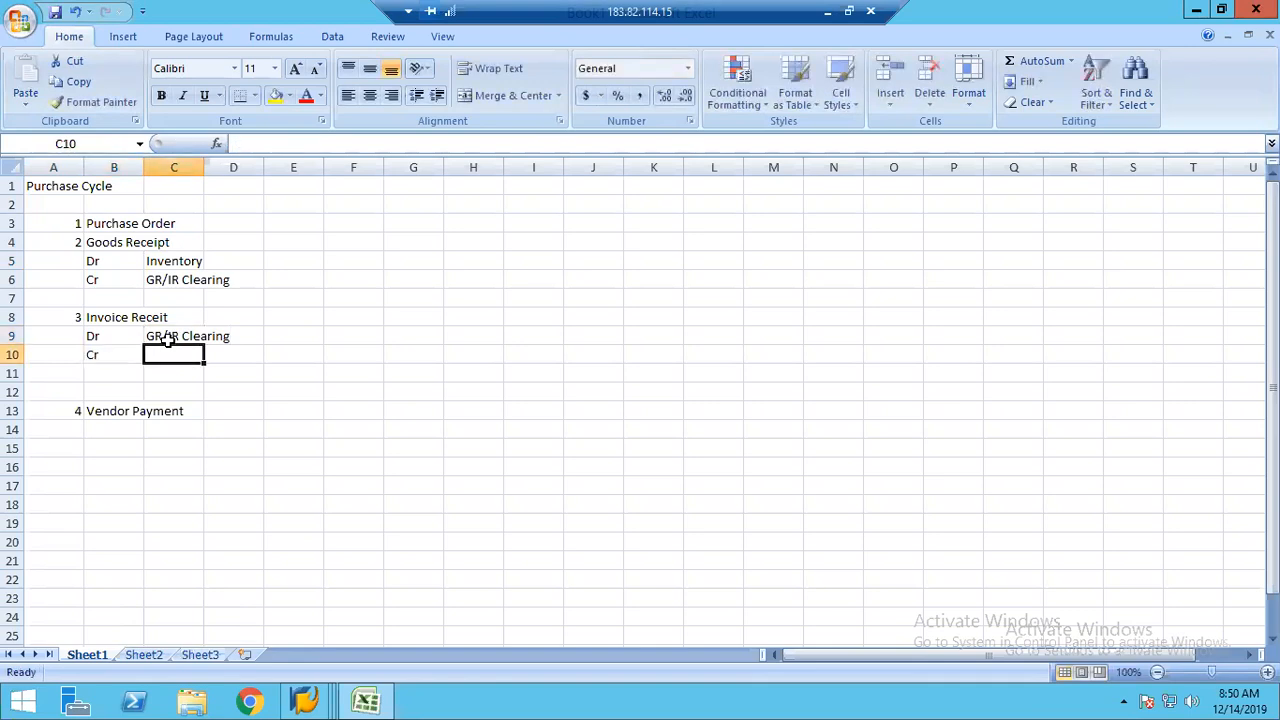
type("Vendo")
type("r")
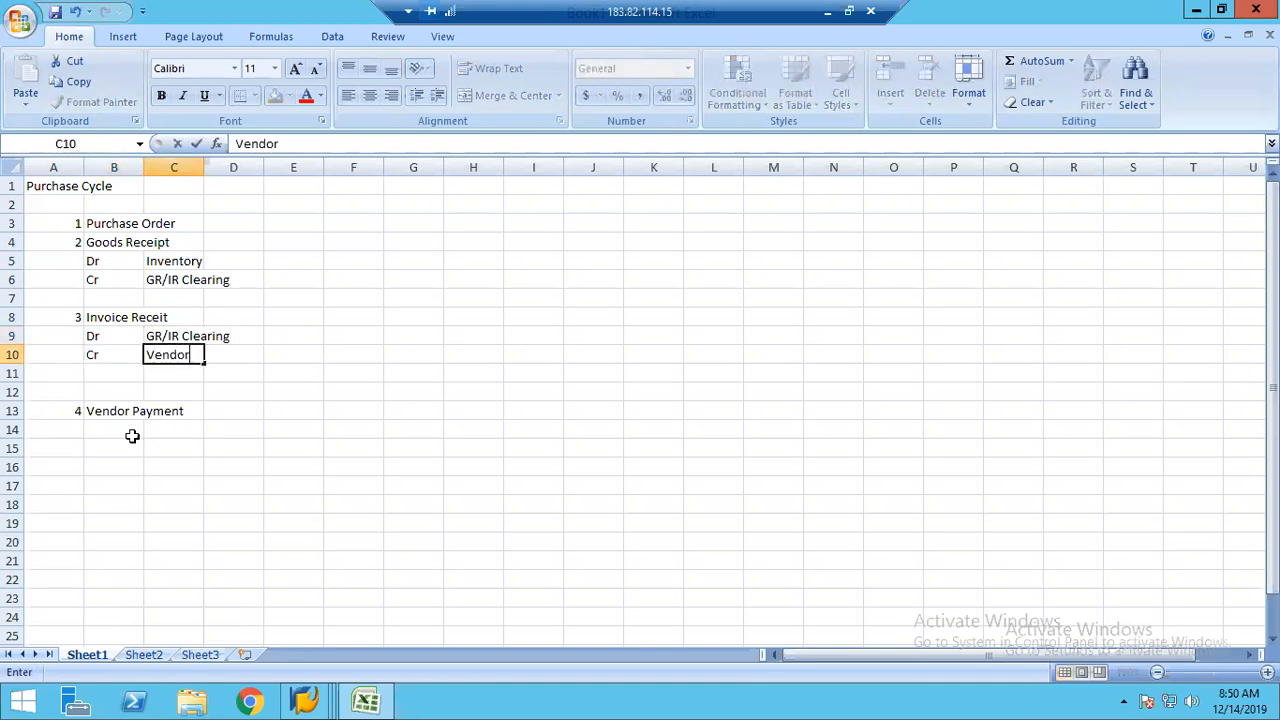
Step: Enter the Vendor Payment postings in rows 14 and 15: Dr Vendor and Cr Bank
left_click(125, 436)
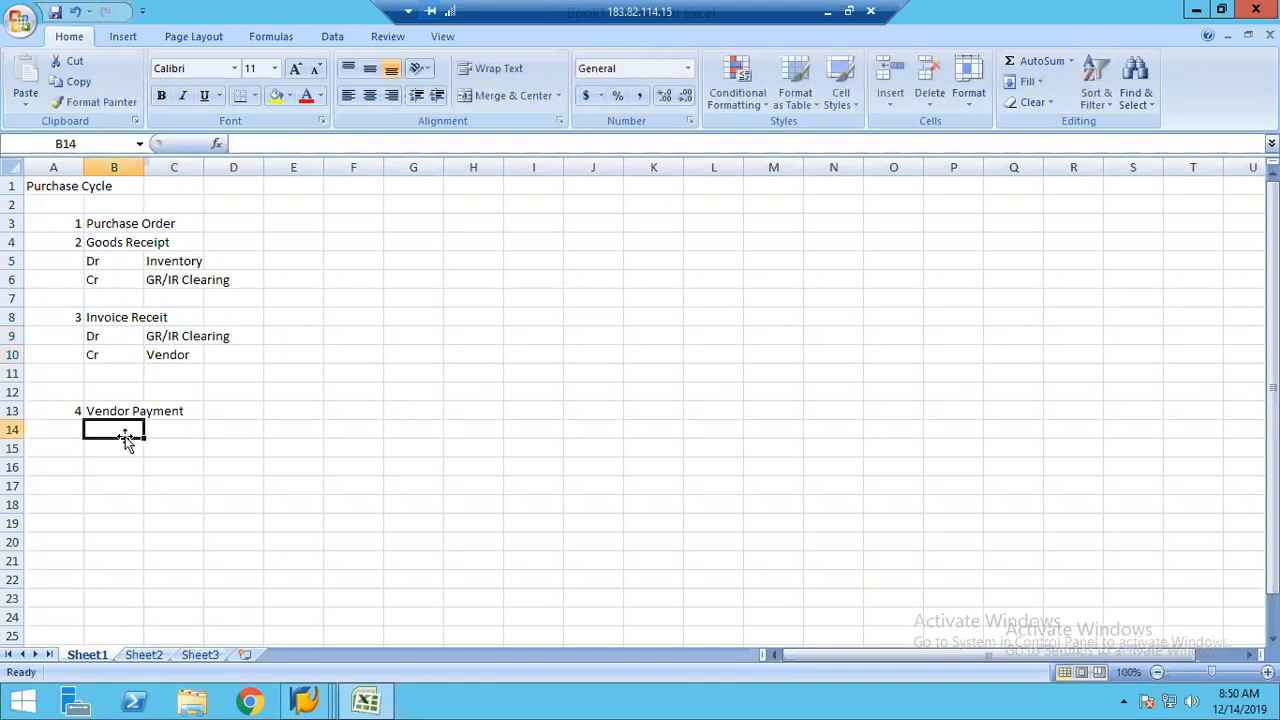
type("Dr")
key("Tab")
type("Vendo")
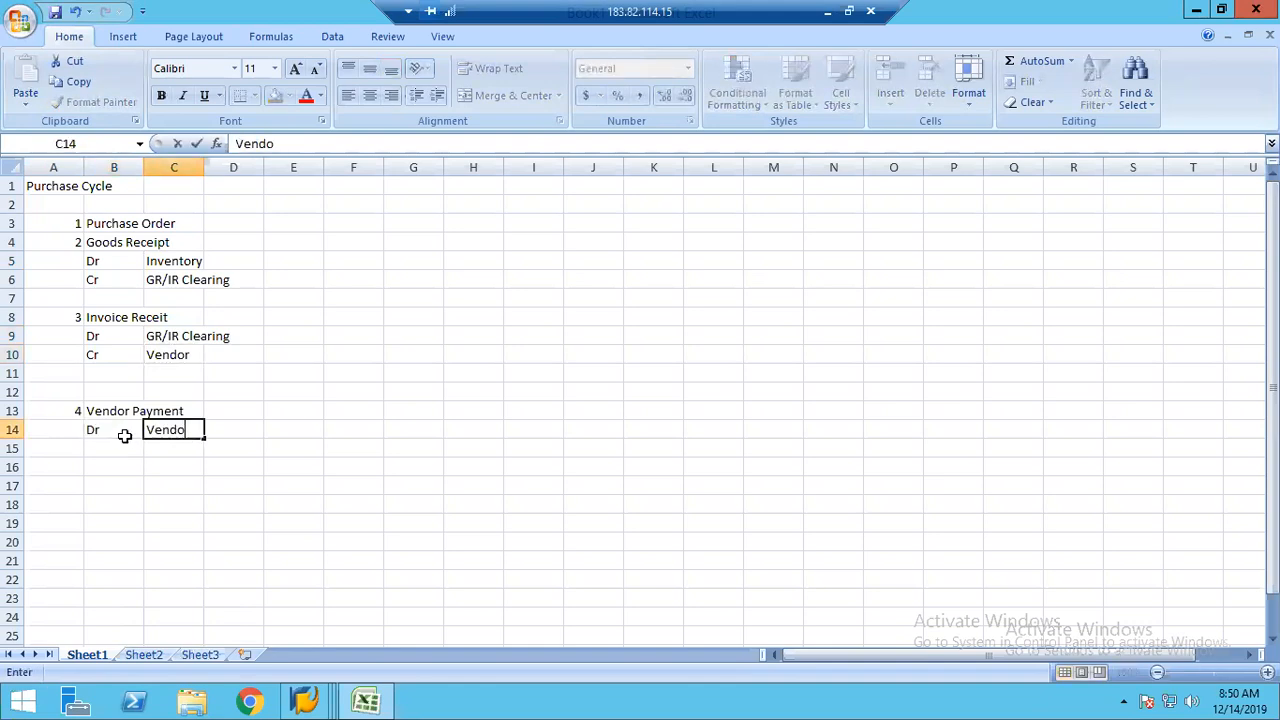
type("r")
key("Return")
type("Cr")
key("Tab")
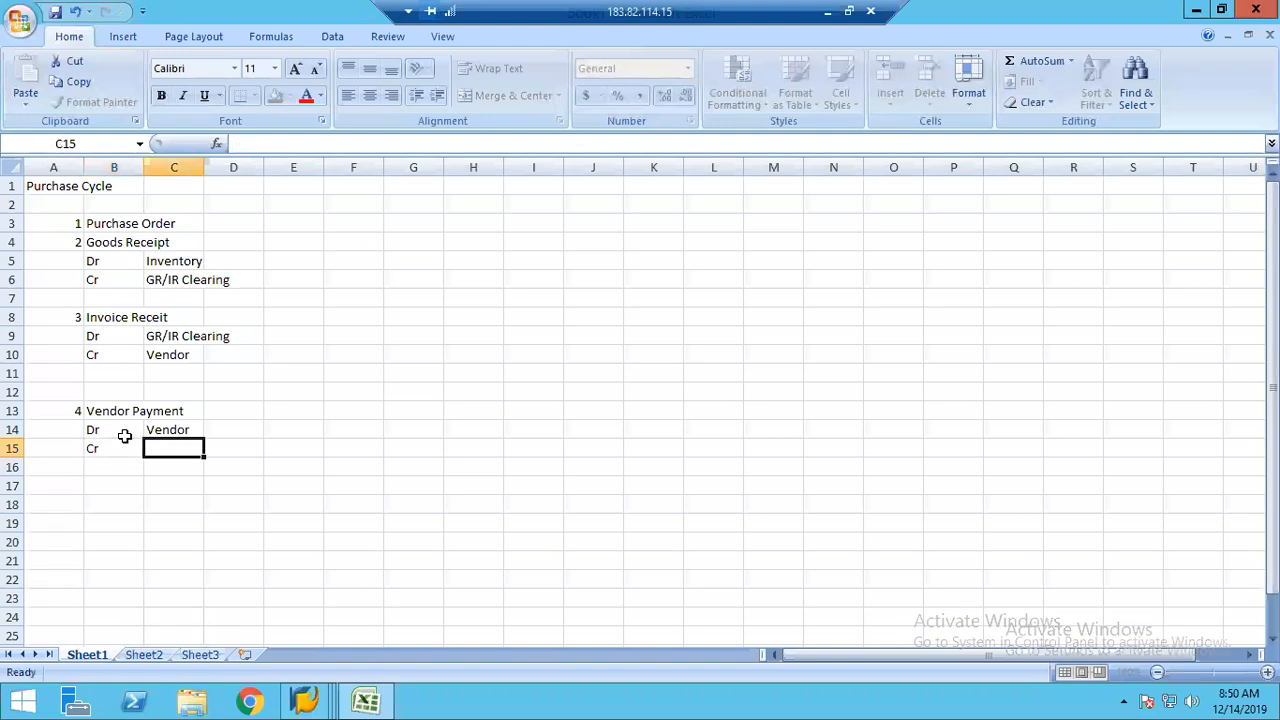
type("Bank")
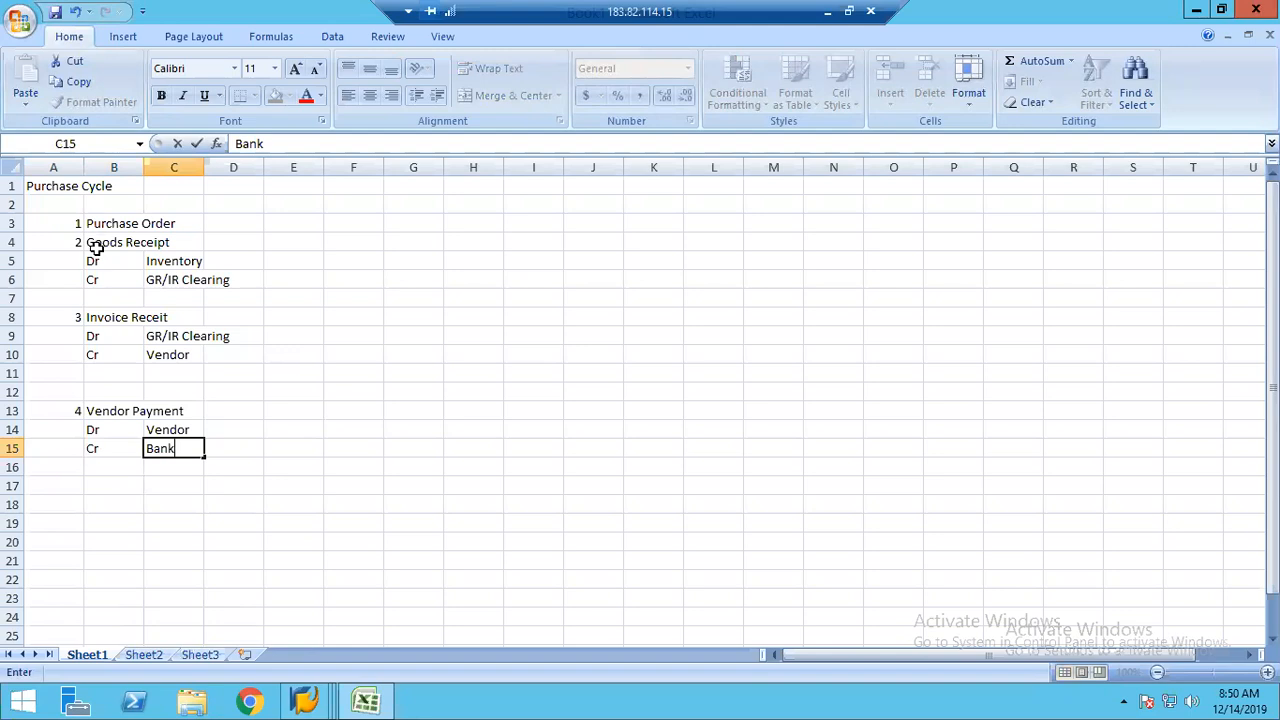
left_click_drag(97, 259, 194, 348)
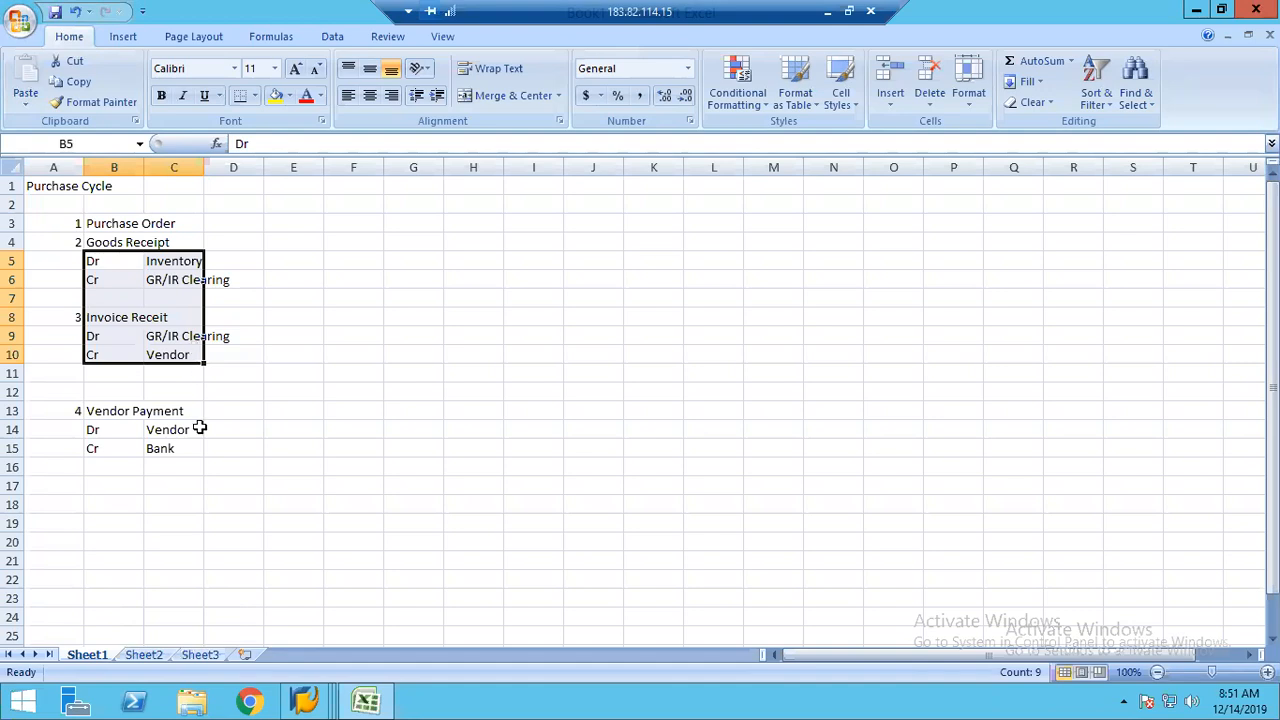
left_click(100, 432)
mouse_move(176, 432)
left_mouse_down()
mouse_move(155, 439)
mouse_move(188, 449)
left_mouse_up()
left_click(103, 450)
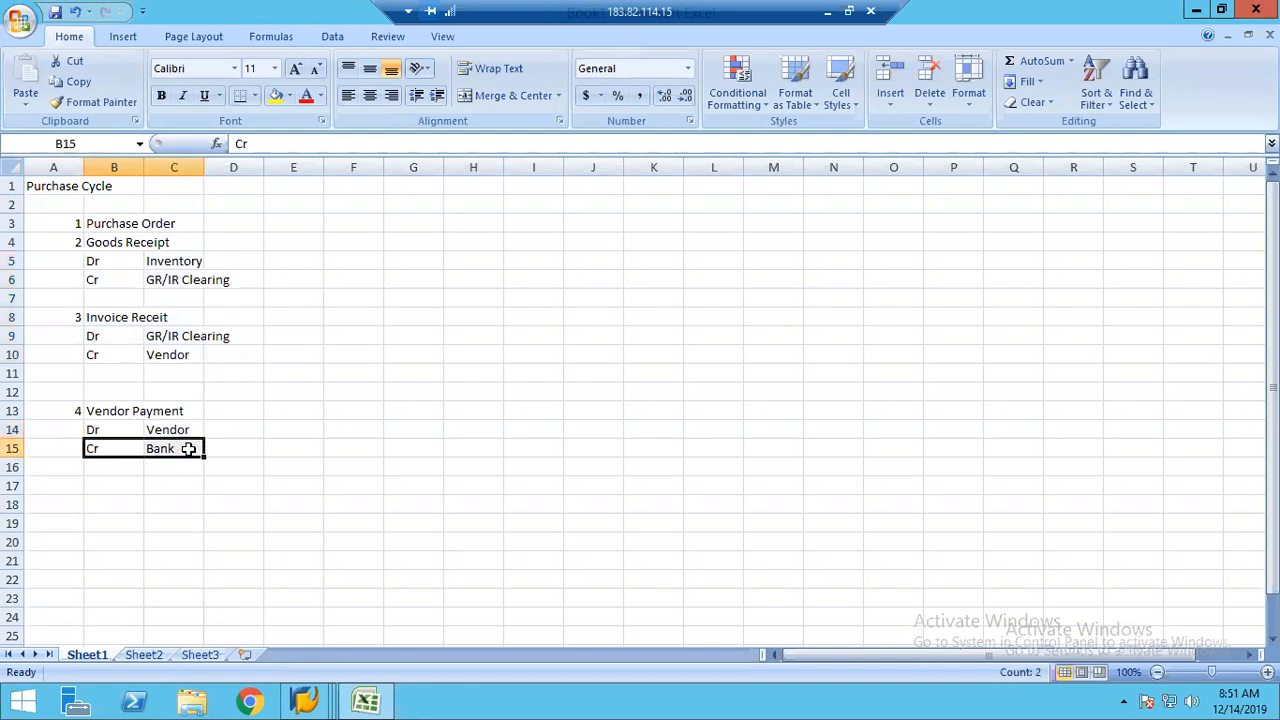
Step: Fill the Goods Receipt credit line, Cr GR/IR Clearing in cells B6:C6, with yellow
left_click(130, 282)
left_click_drag(190, 283, 200, 279)
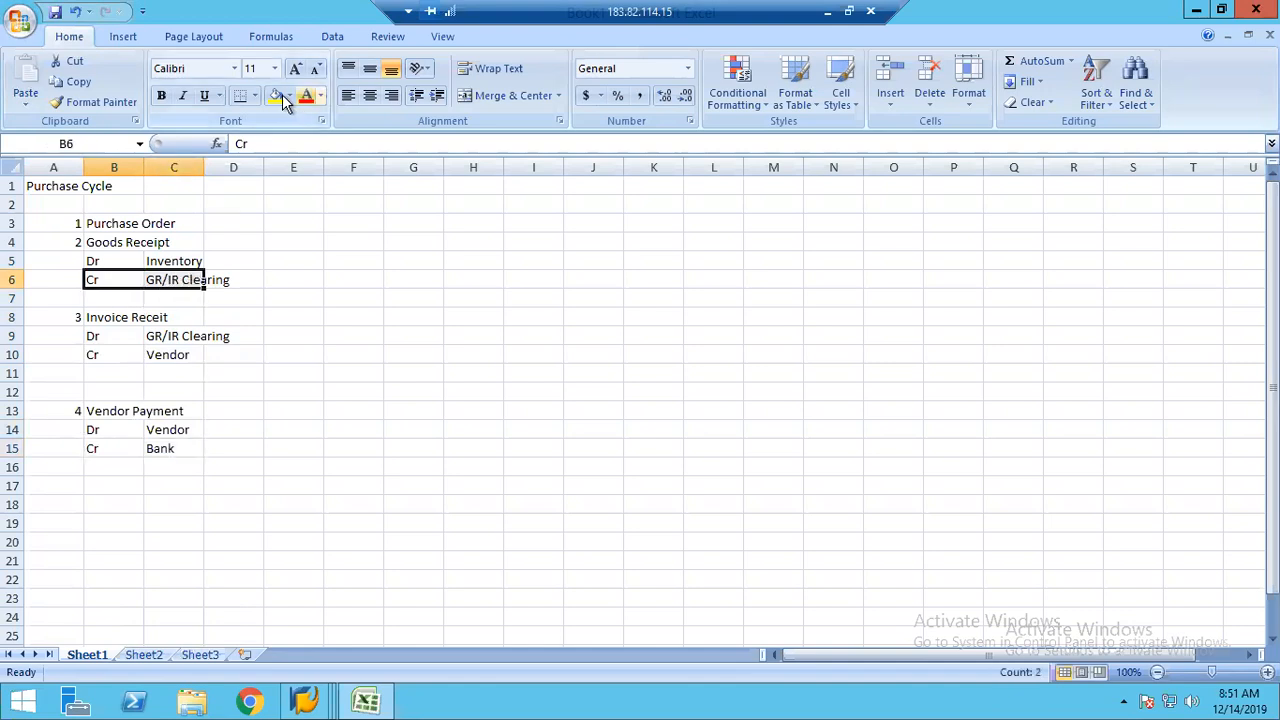
left_click(276, 97)
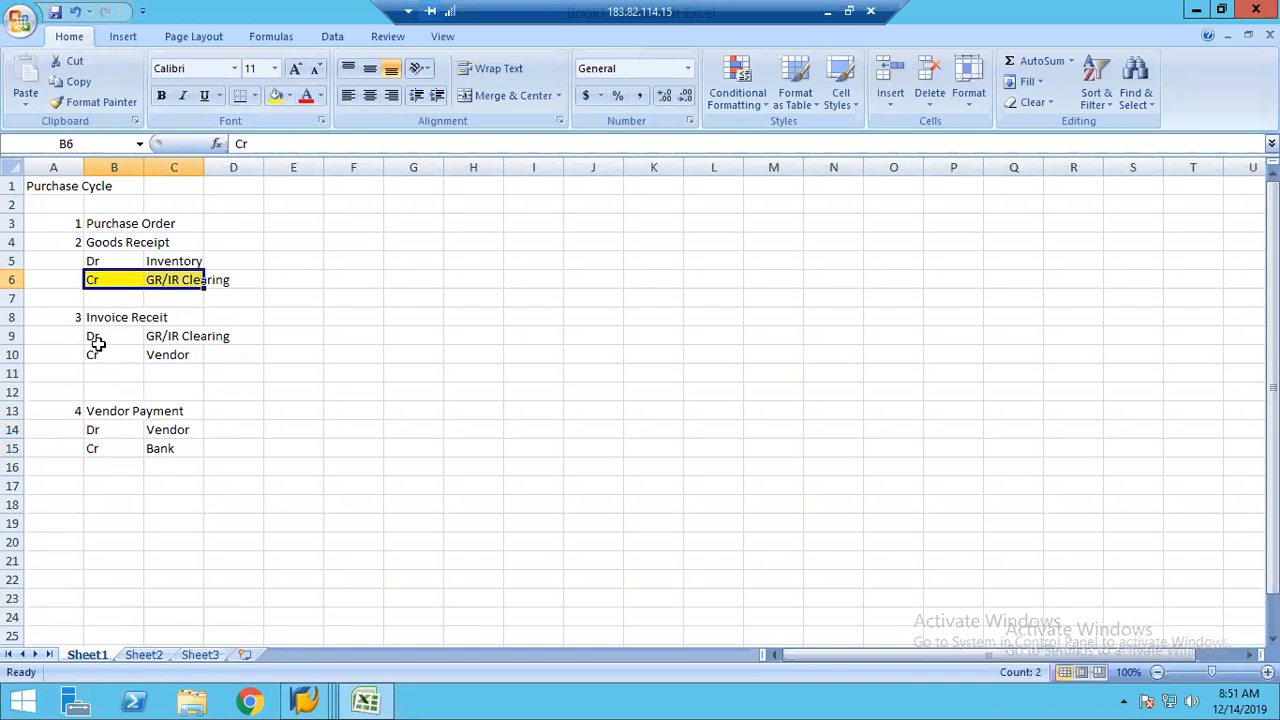
Step: Fill the invoice lines in cells B9:C10 and the Vendor Payment debit line in cells B14:C14 with yellow
left_click_drag(98, 342, 194, 336)
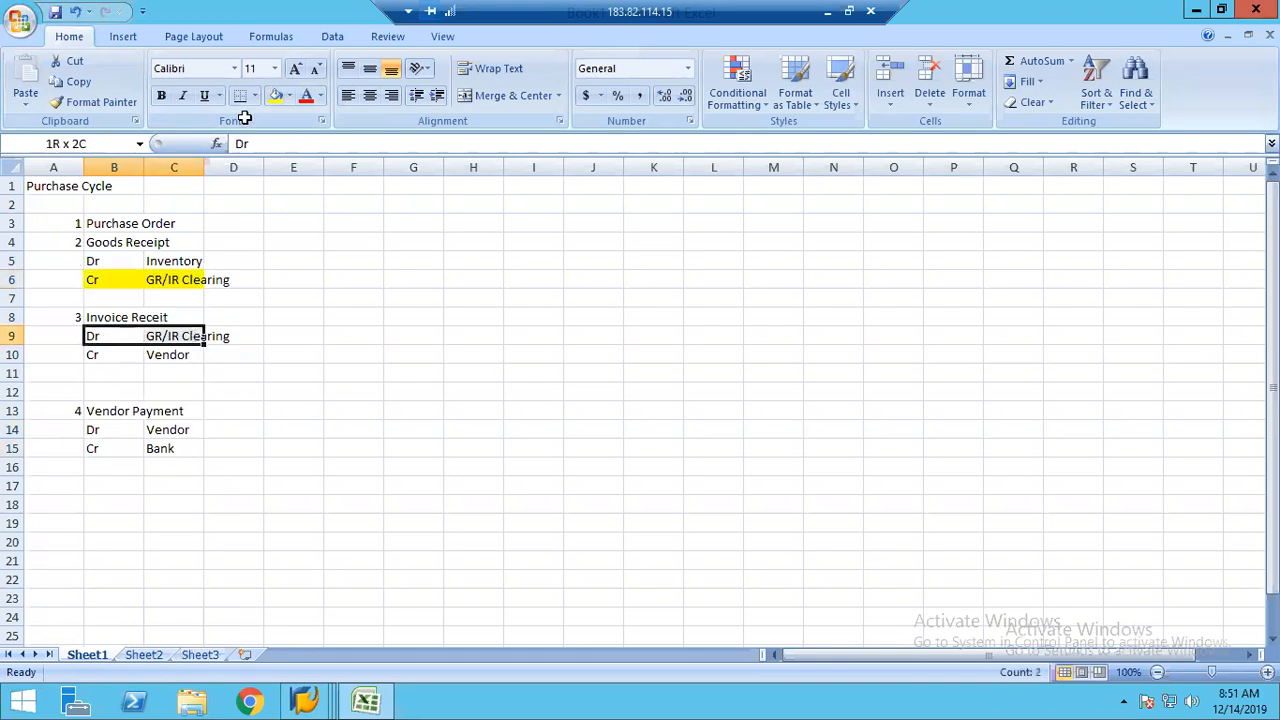
left_click(276, 97)
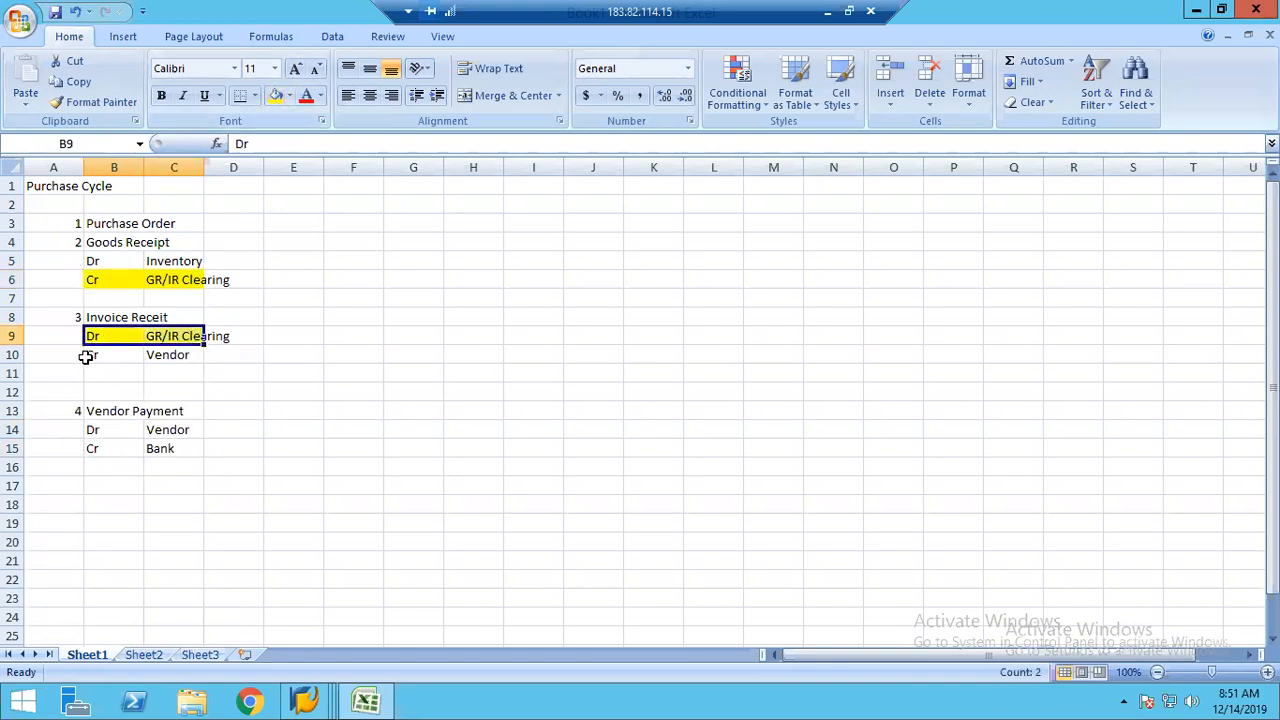
left_click_drag(132, 357, 167, 355)
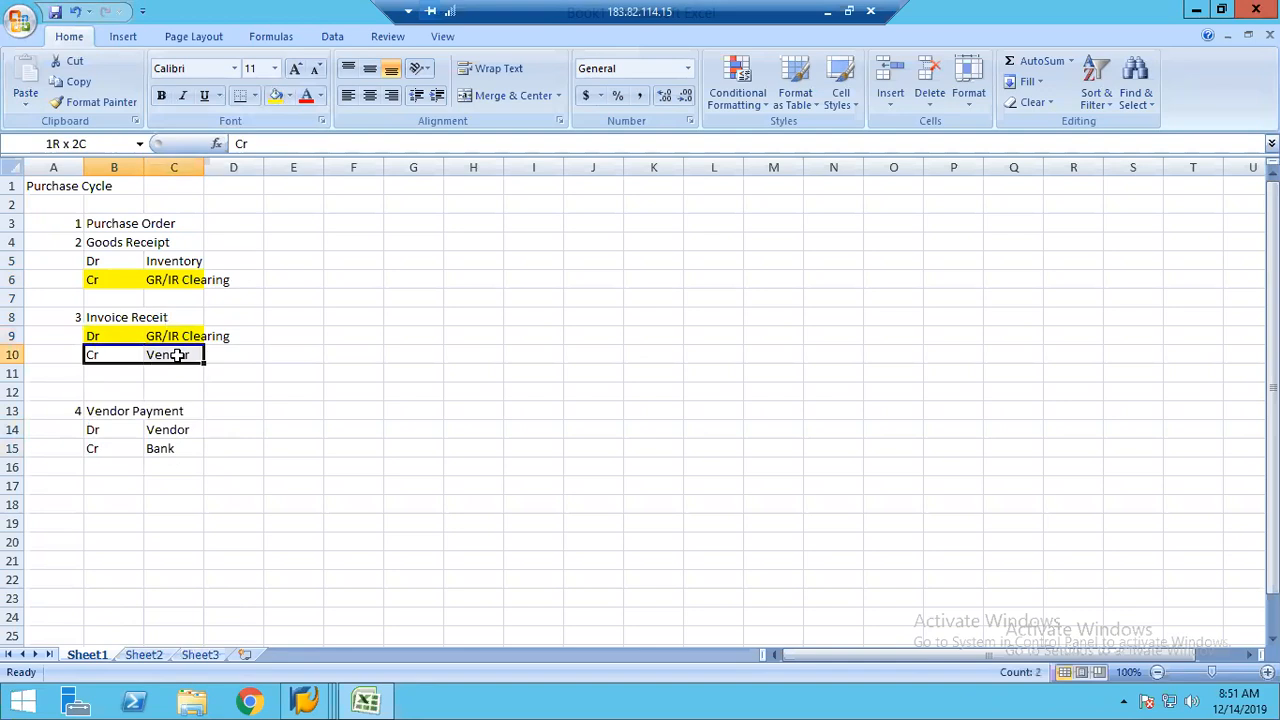
left_click(278, 92)
left_click_drag(92, 426, 180, 428)
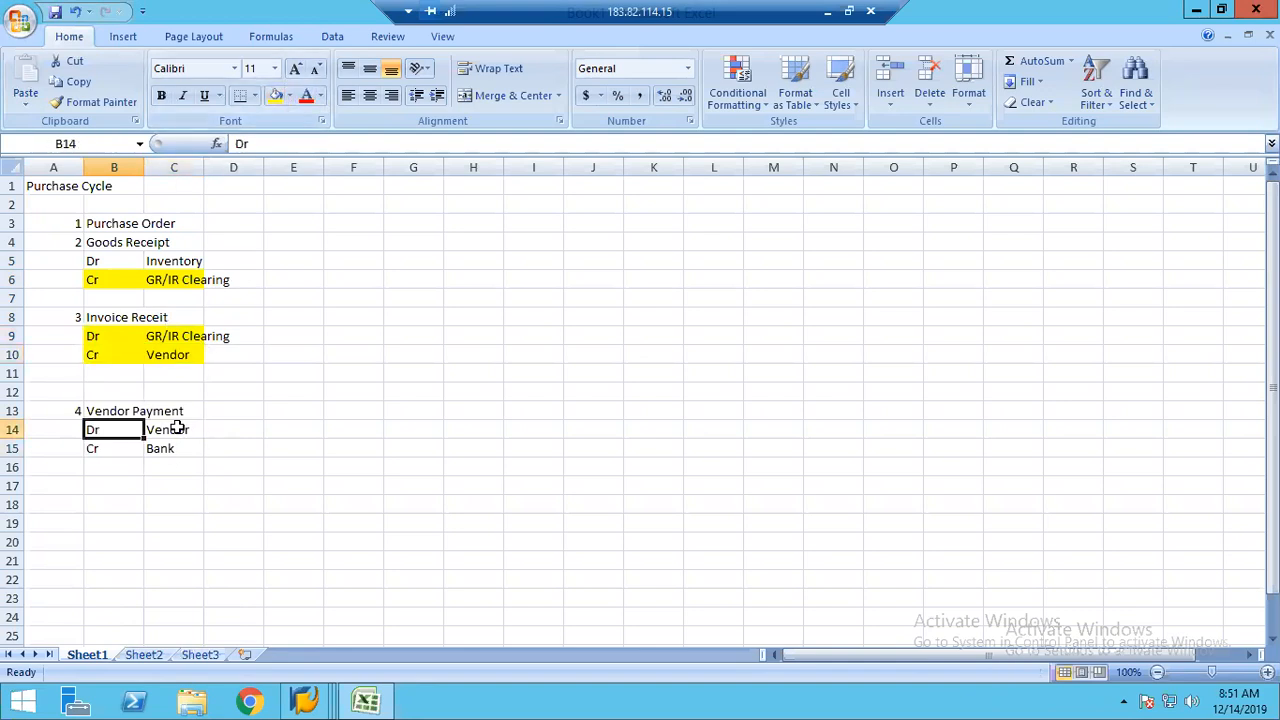
left_click(277, 100)
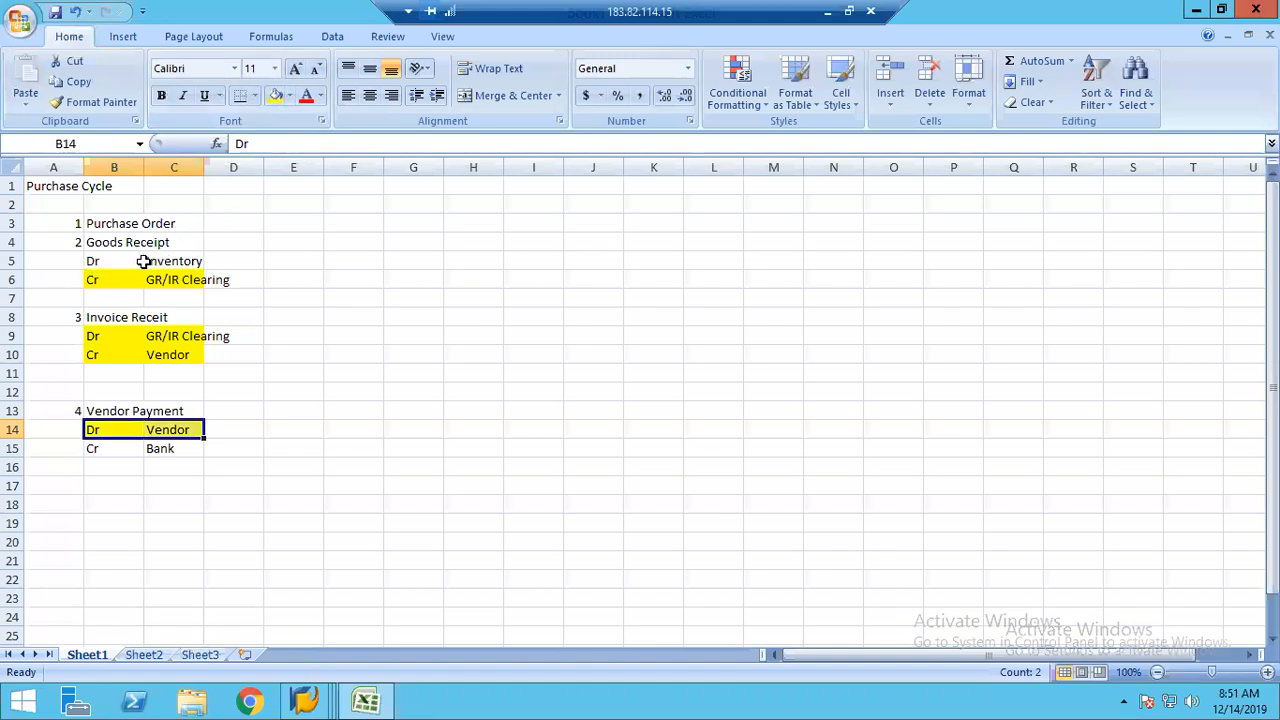
left_click_drag(90, 460, 192, 451)
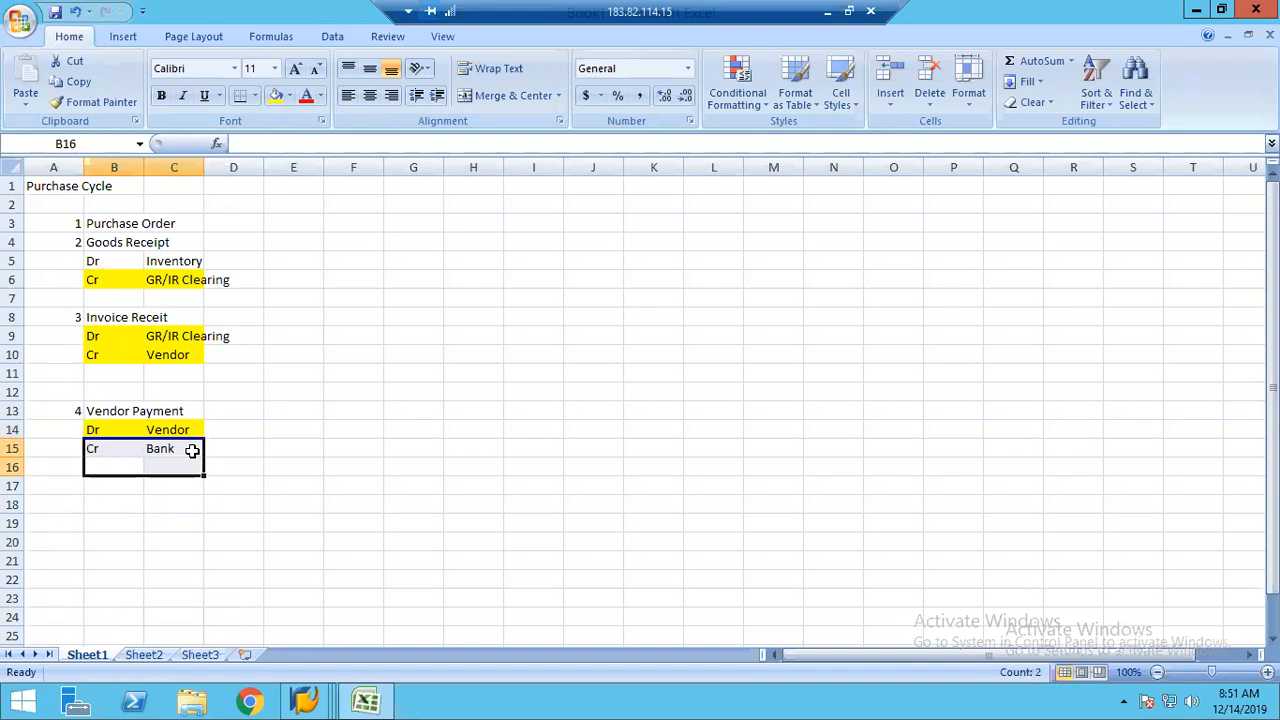
Step: Switch to the Create Material session in SAP and start transaction ME21N to create a purchase order
left_click(308, 702)
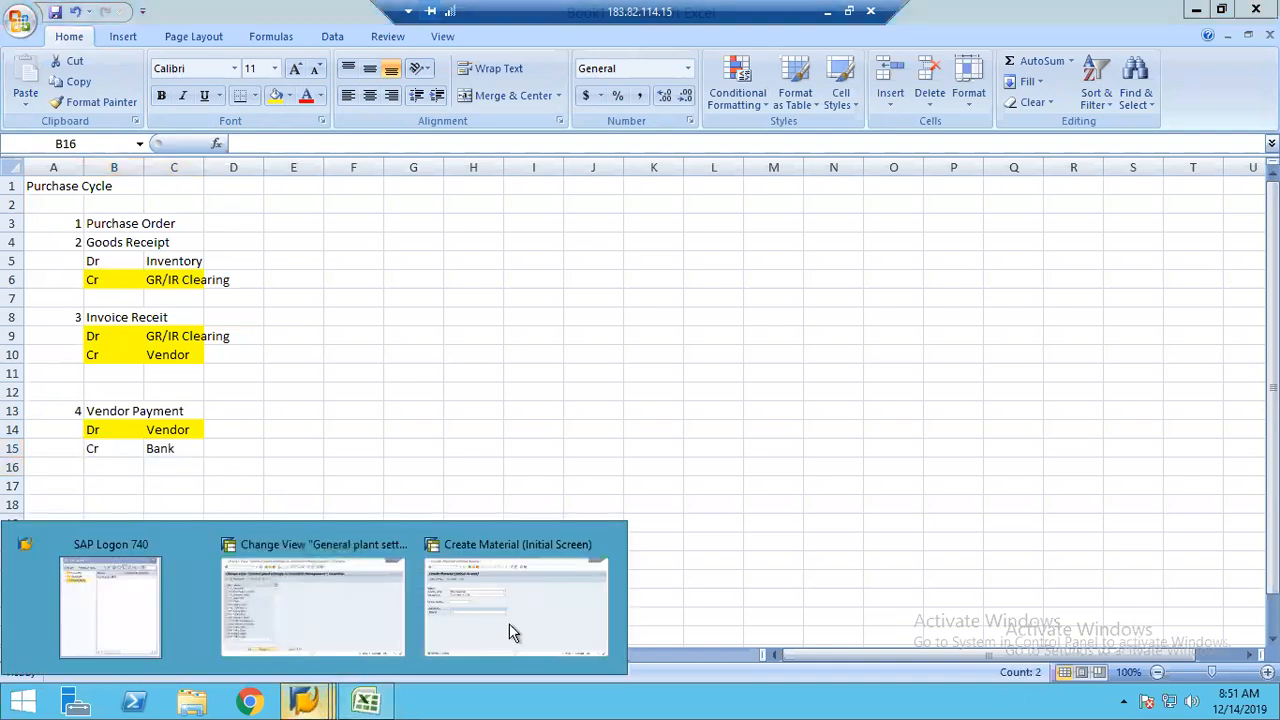
left_click(520, 576)
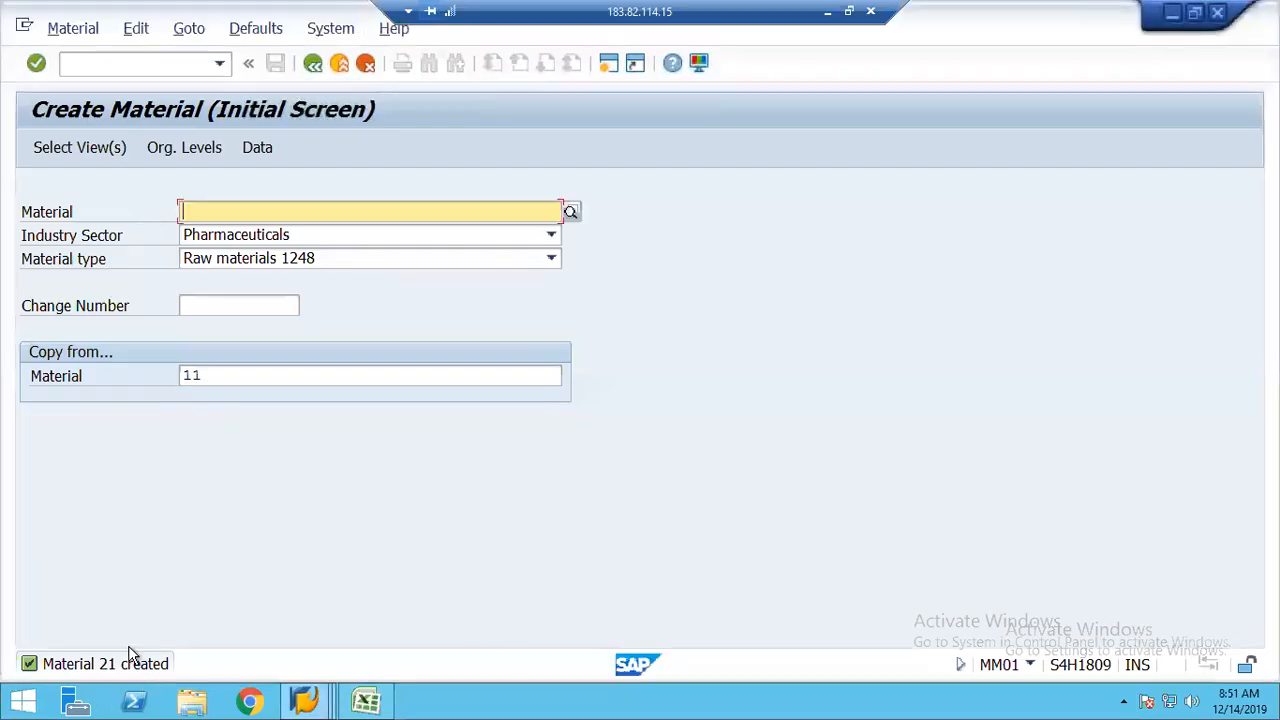
left_click(72, 66)
type("/n")
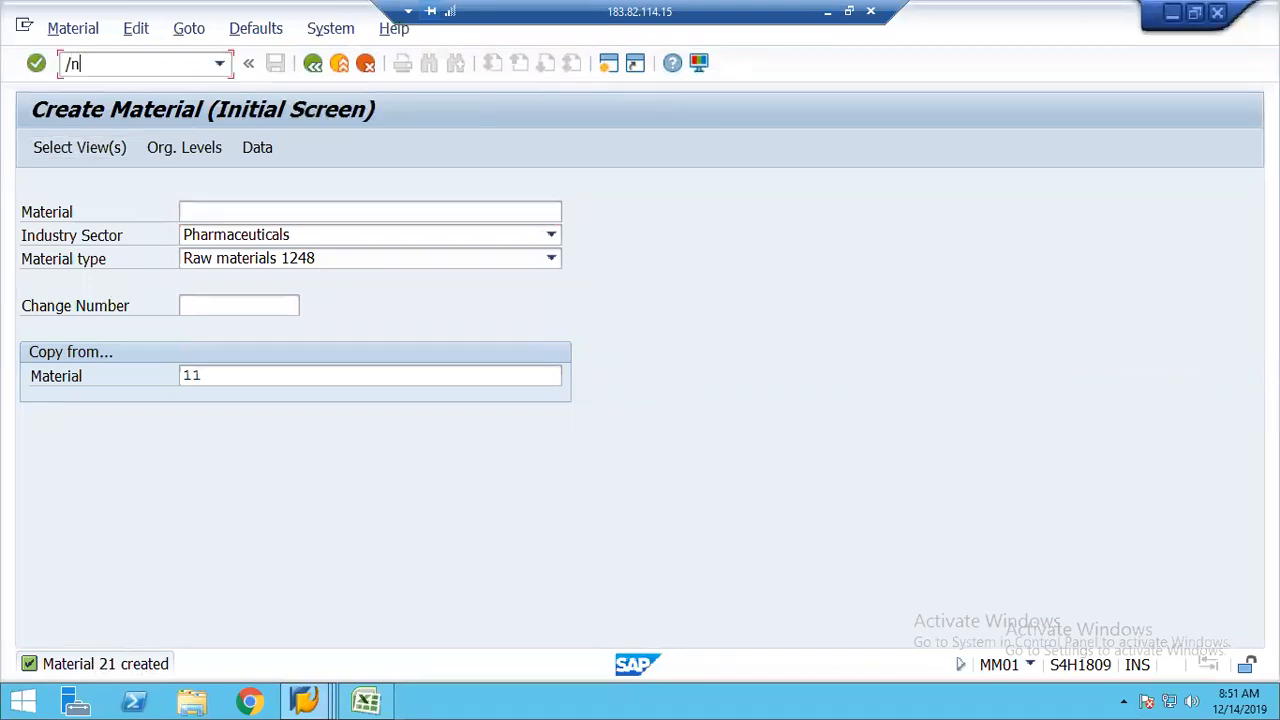
type("me21n")
key("Return")
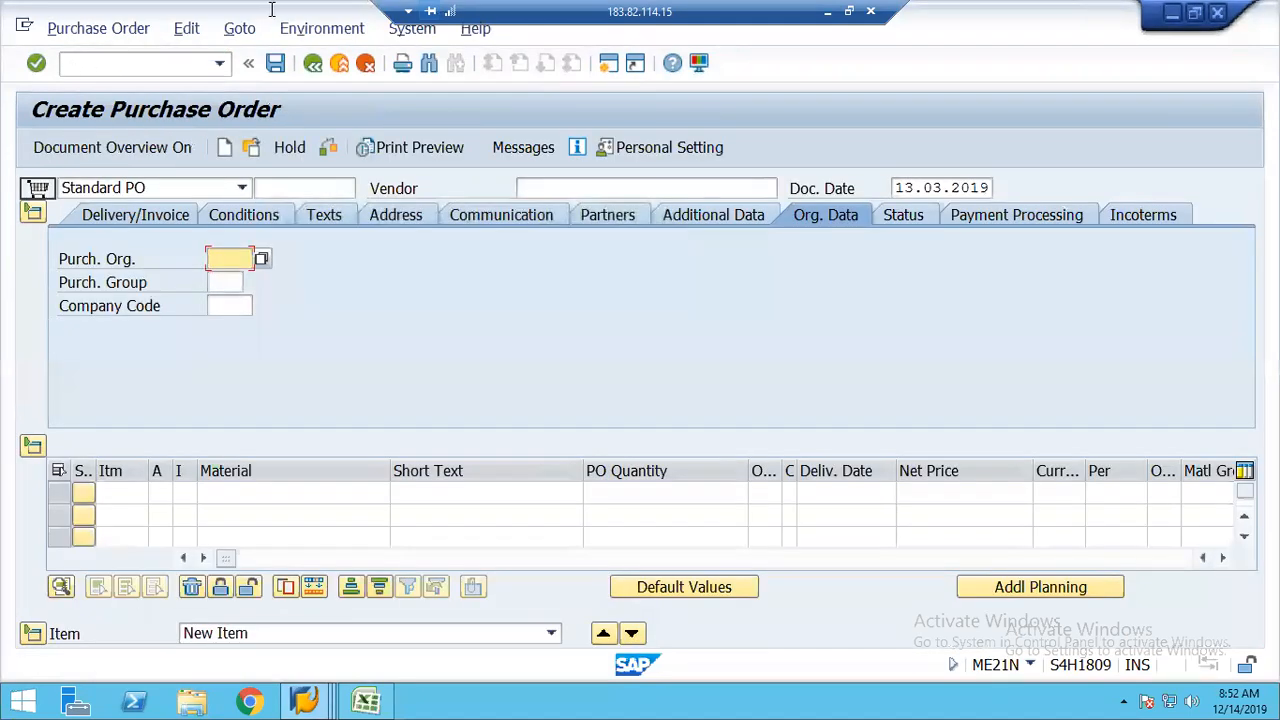
Step: Leave the purchase order for SAP Easy Access and expand Logistics and its Materials Management folder
left_click(340, 62)
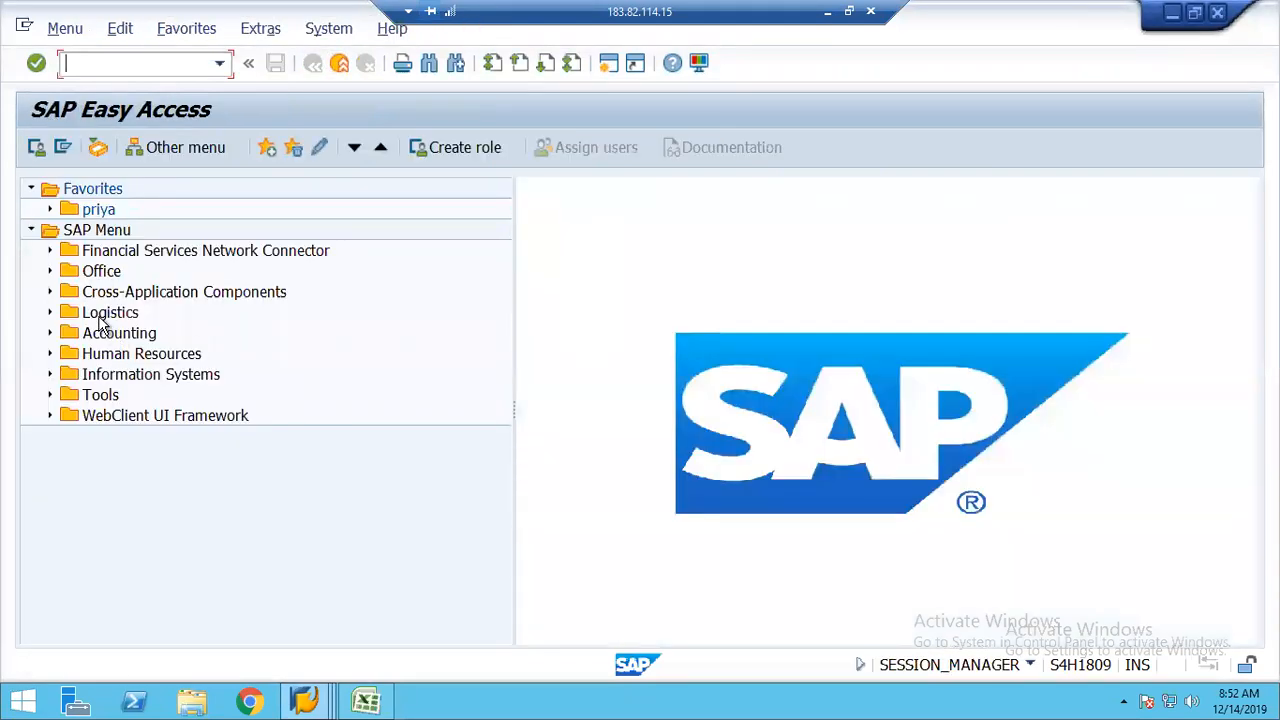
left_click(100, 318)
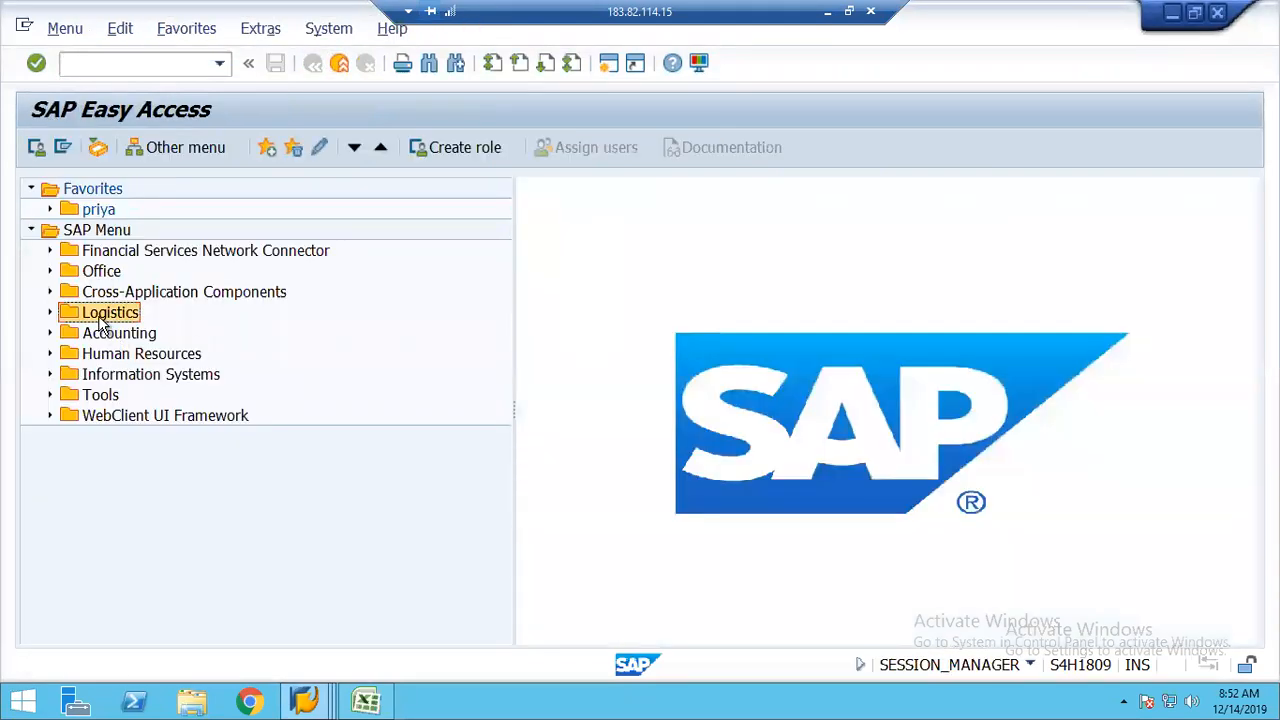
double_click(100, 318)
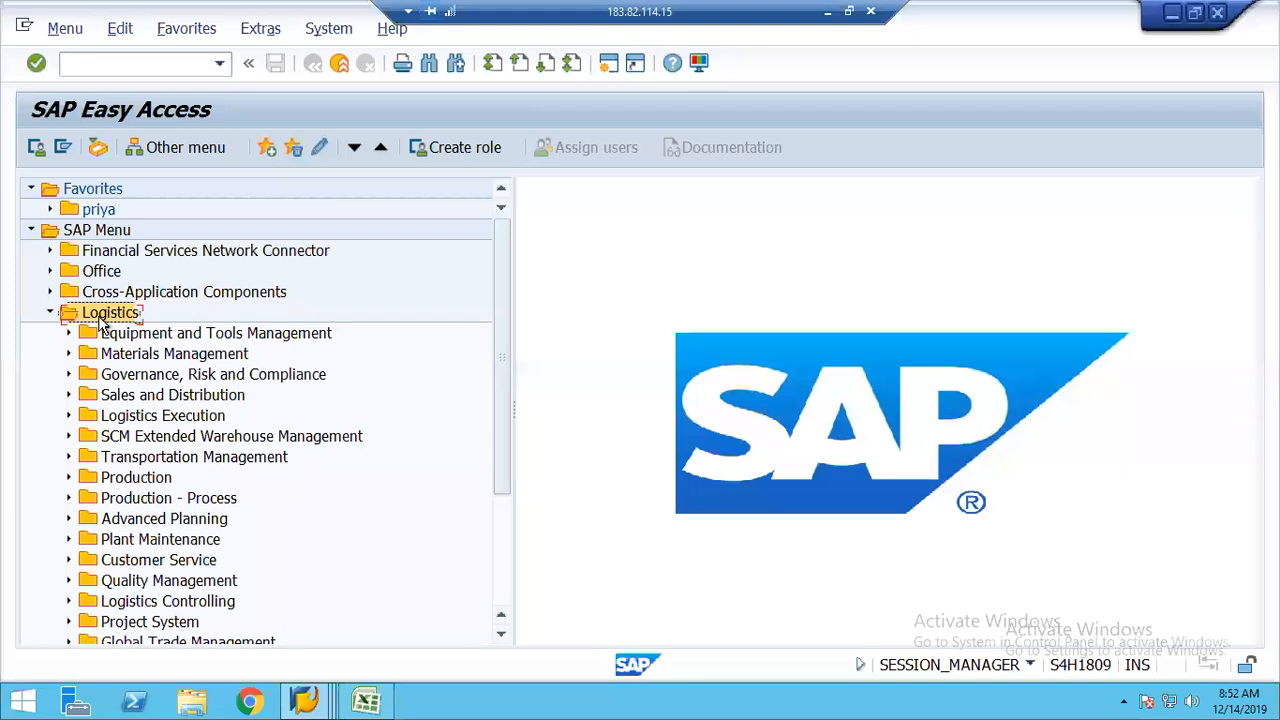
key("Down")
key("Down")
key("Right")
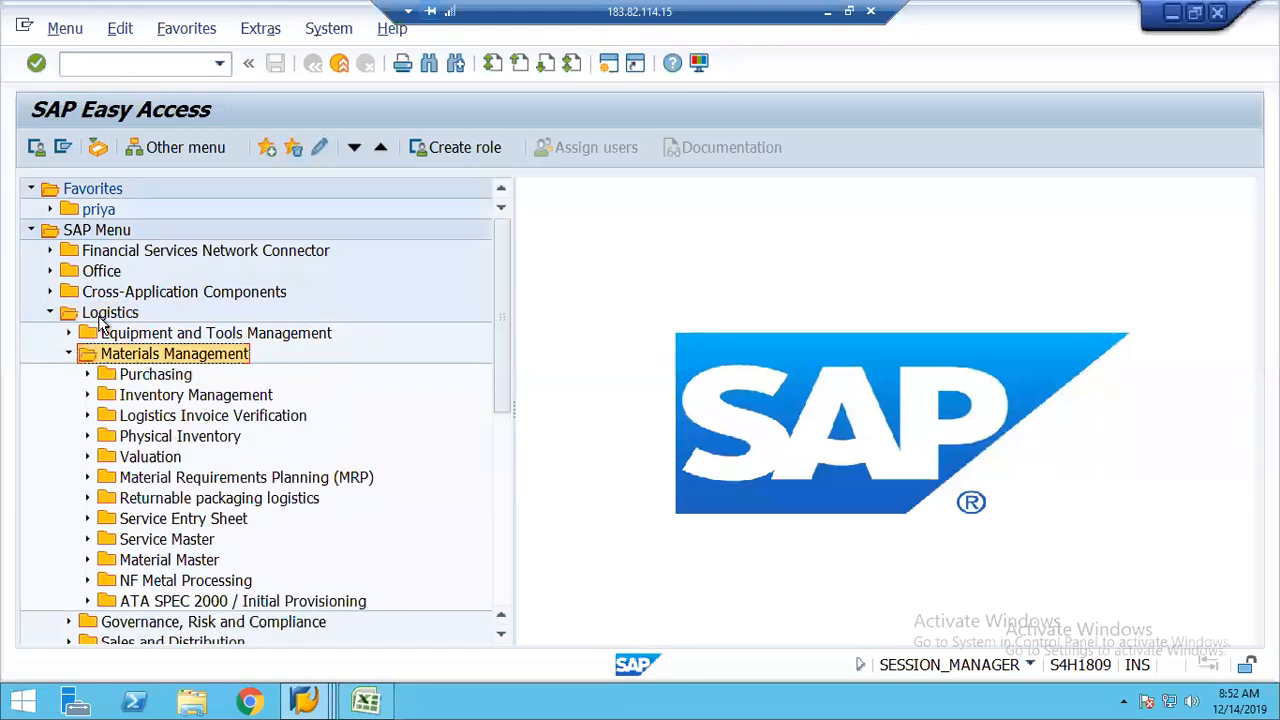
Step: Open ME21N - Vendor/Supplying Plant Known from the Create folder of Purchasing's Purchase Order branch
key("Down")
key("Right")
key("Down")
key("Right")
key("Down")
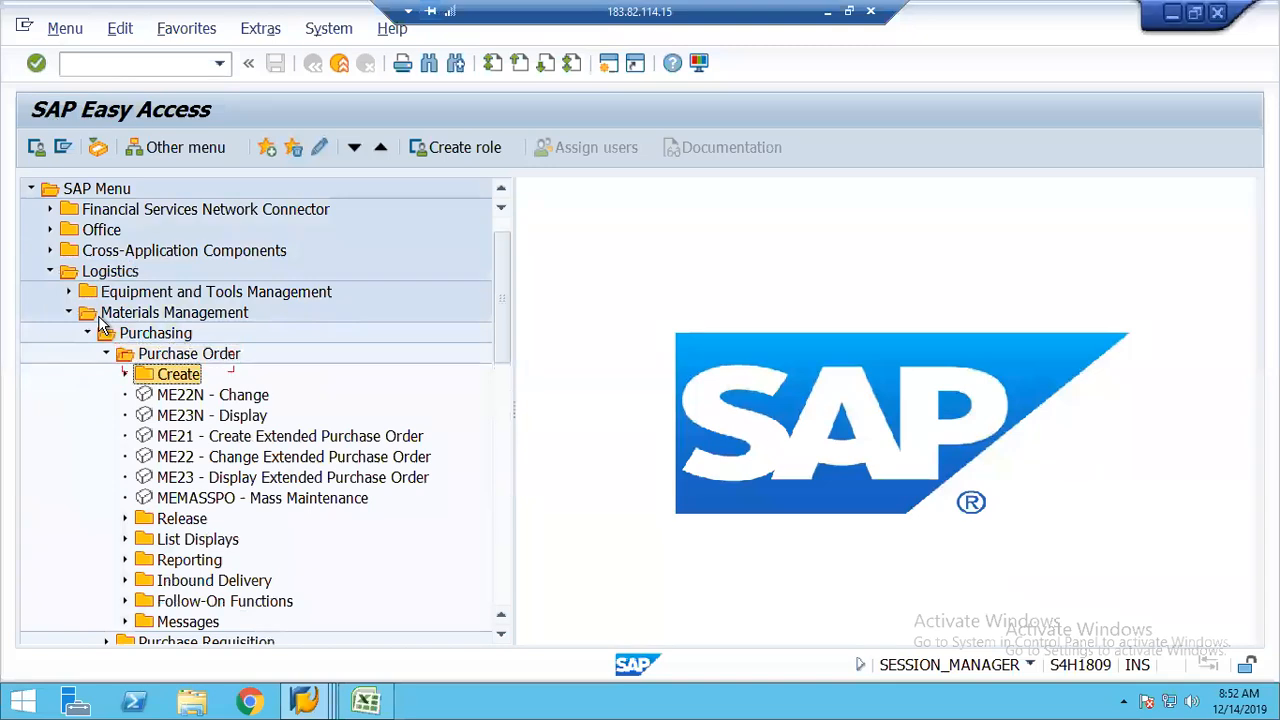
key("Right")
key("Down")
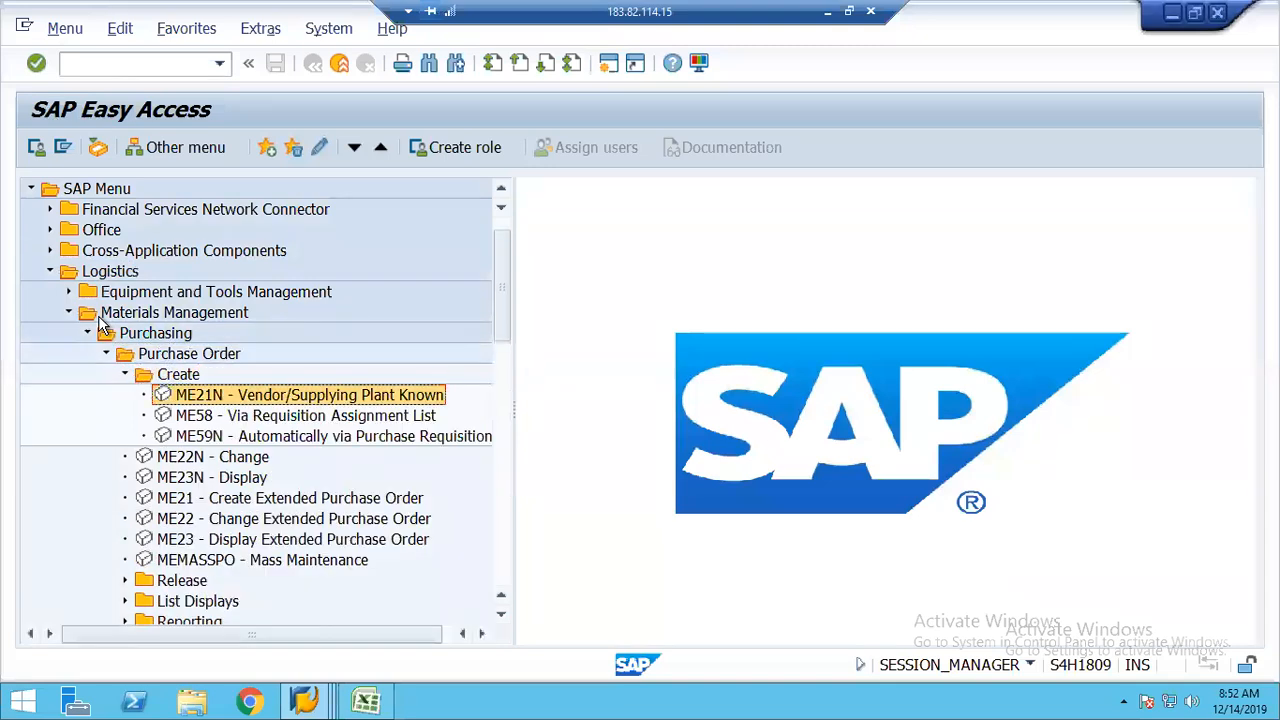
double_click(211, 397)
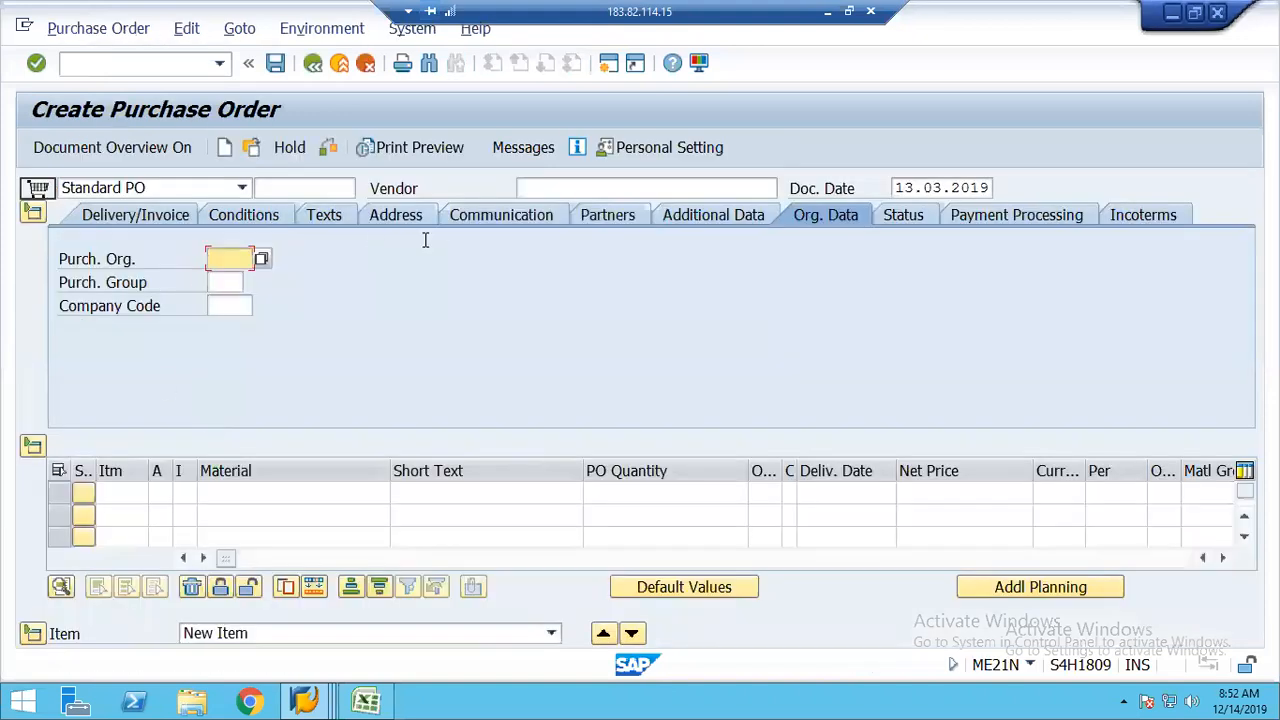
Step: Set the purchase order's organizational data to purchasing organization 1248, purchasing group 001 and company code 1248
type("1248")
key("Tab")
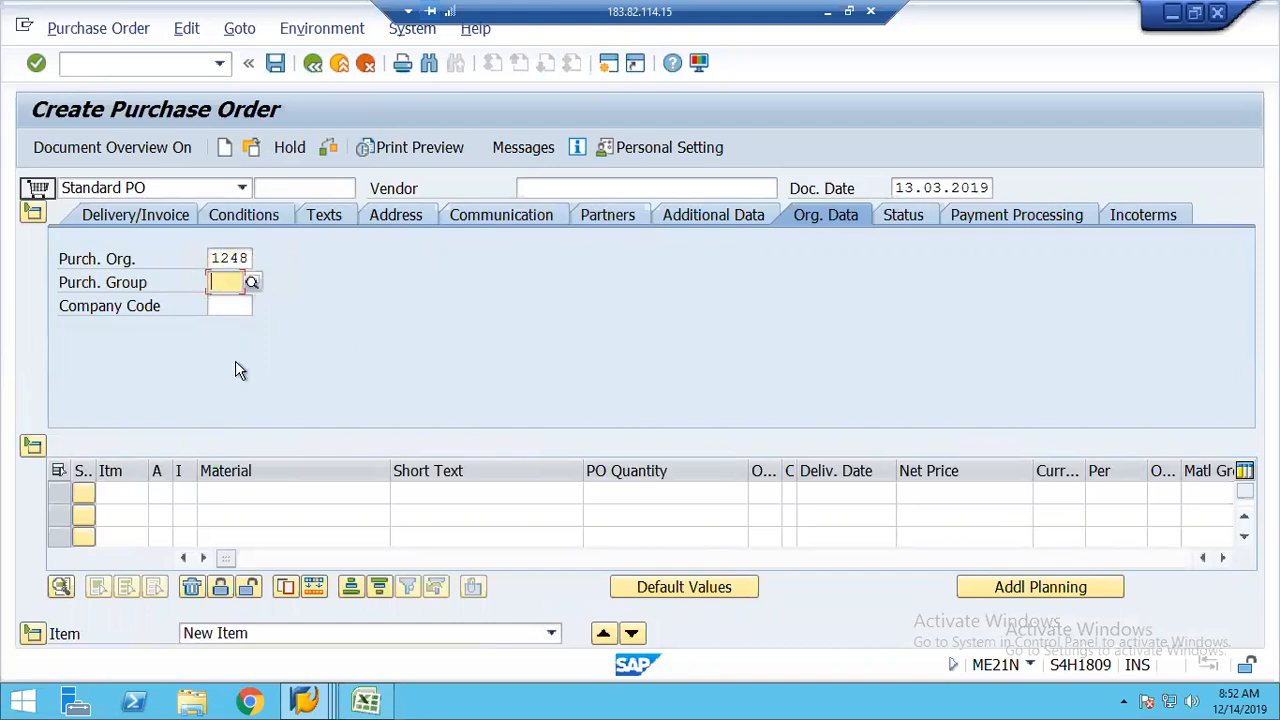
key("Down")
key("Down")
key("Return")
key("Tab")
type("124")
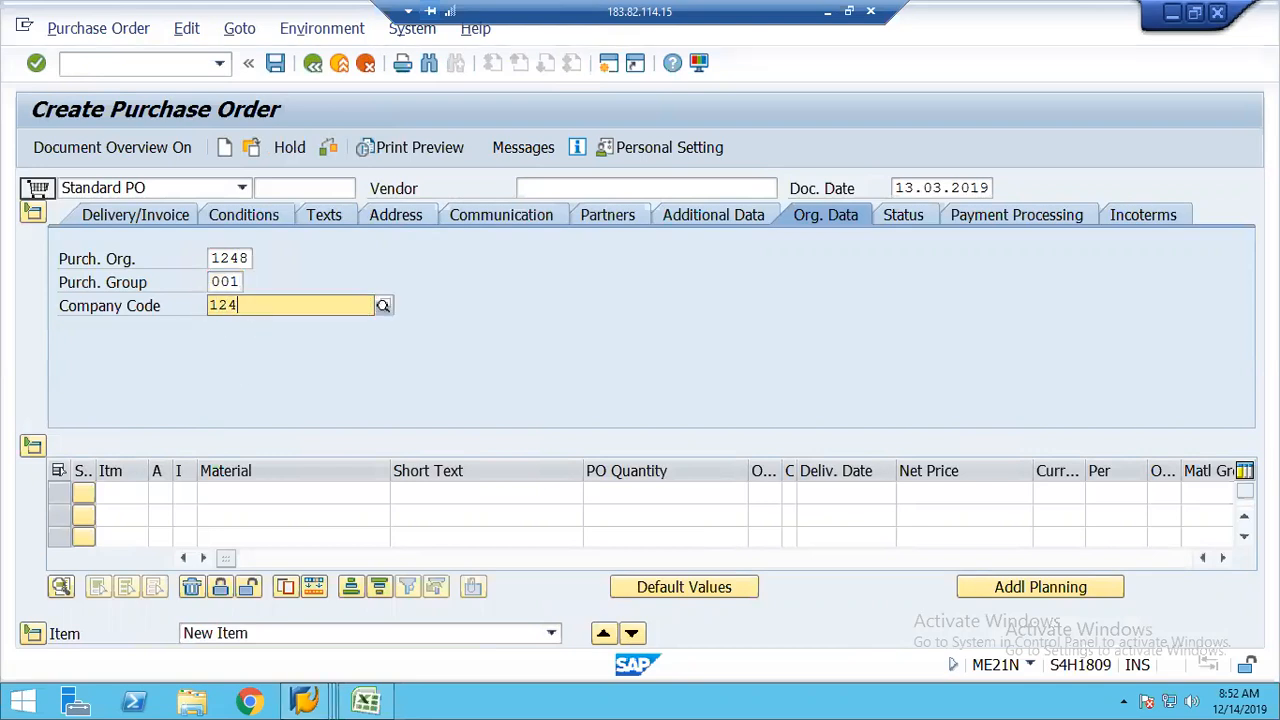
type("8")
key("Return")
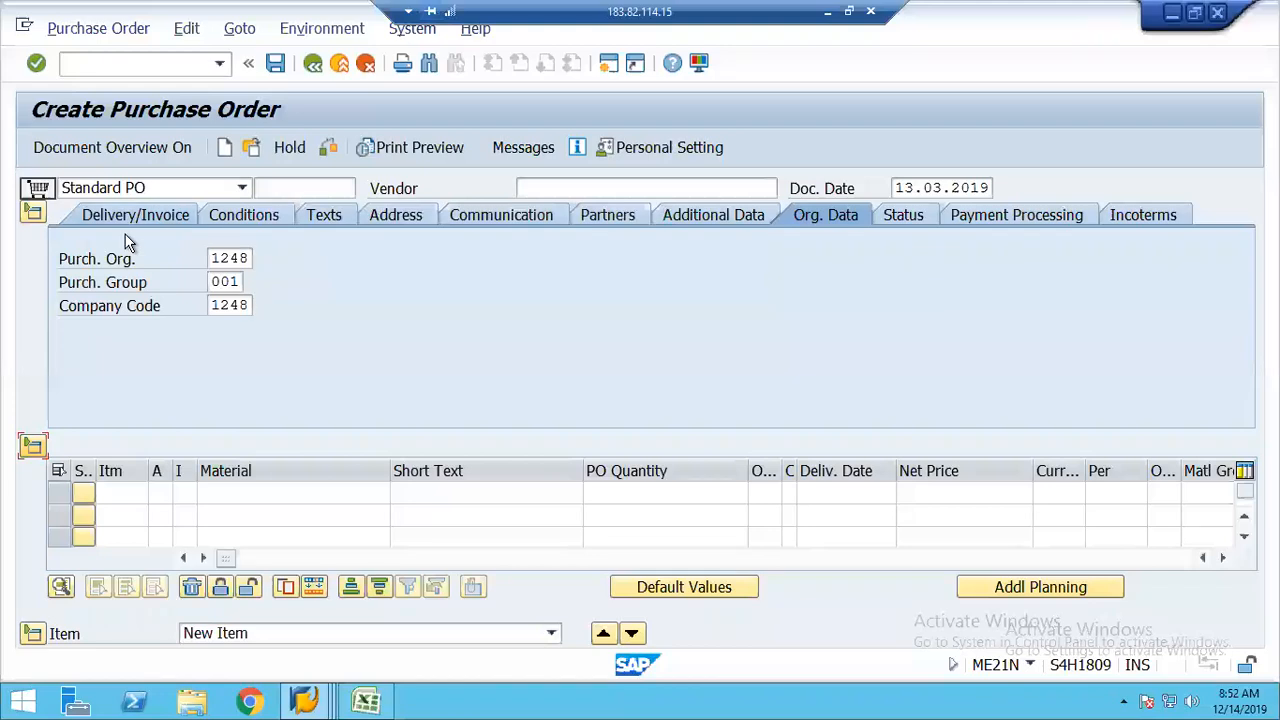
key("Return")
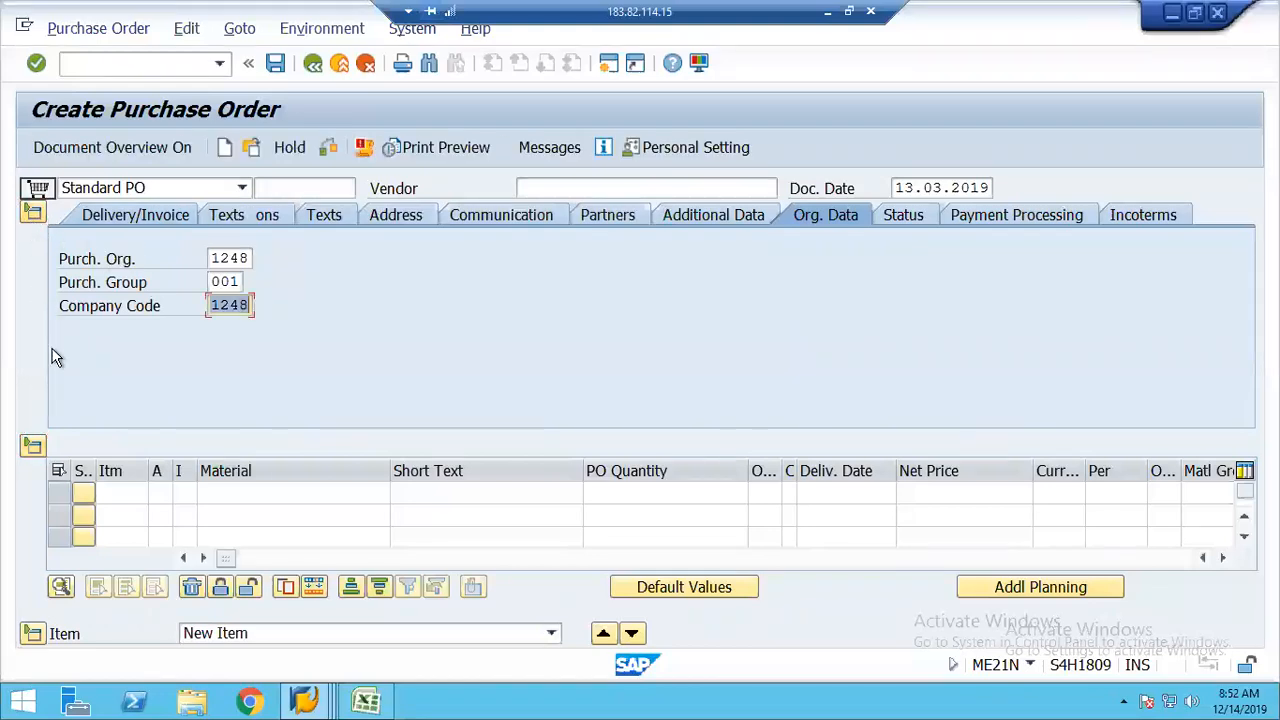
Step: Reselect purchasing organization 1248 from its list of possible values
left_click(571, 183)
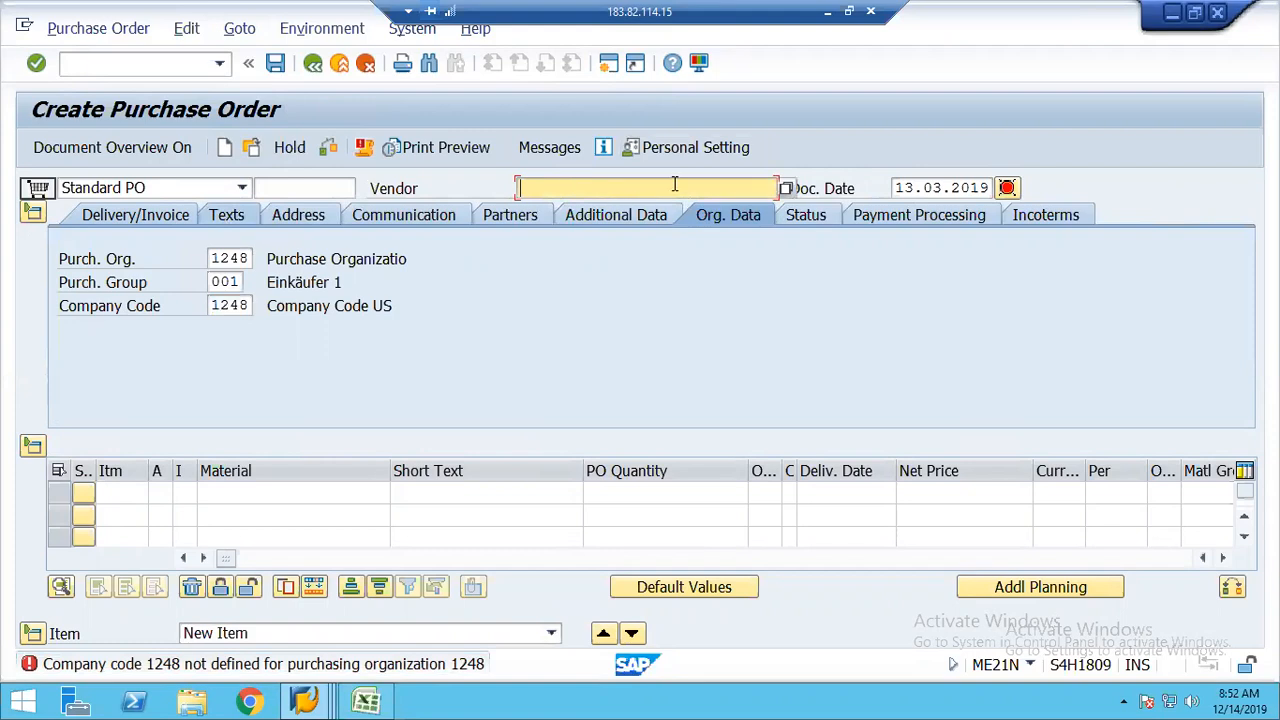
left_click(238, 256)
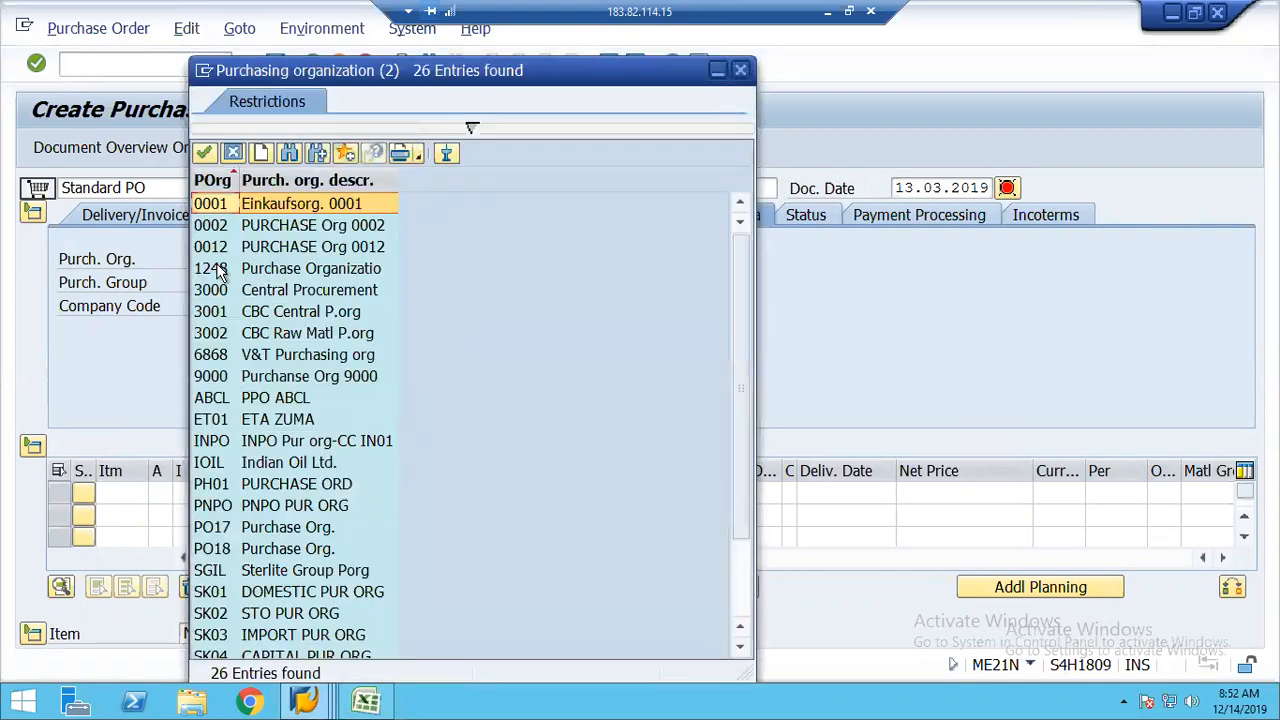
double_click(212, 268)
Step: Search the suppliers by country/company code for company code 2000 and select vendor XYZ for the purchase order
left_click(569, 189)
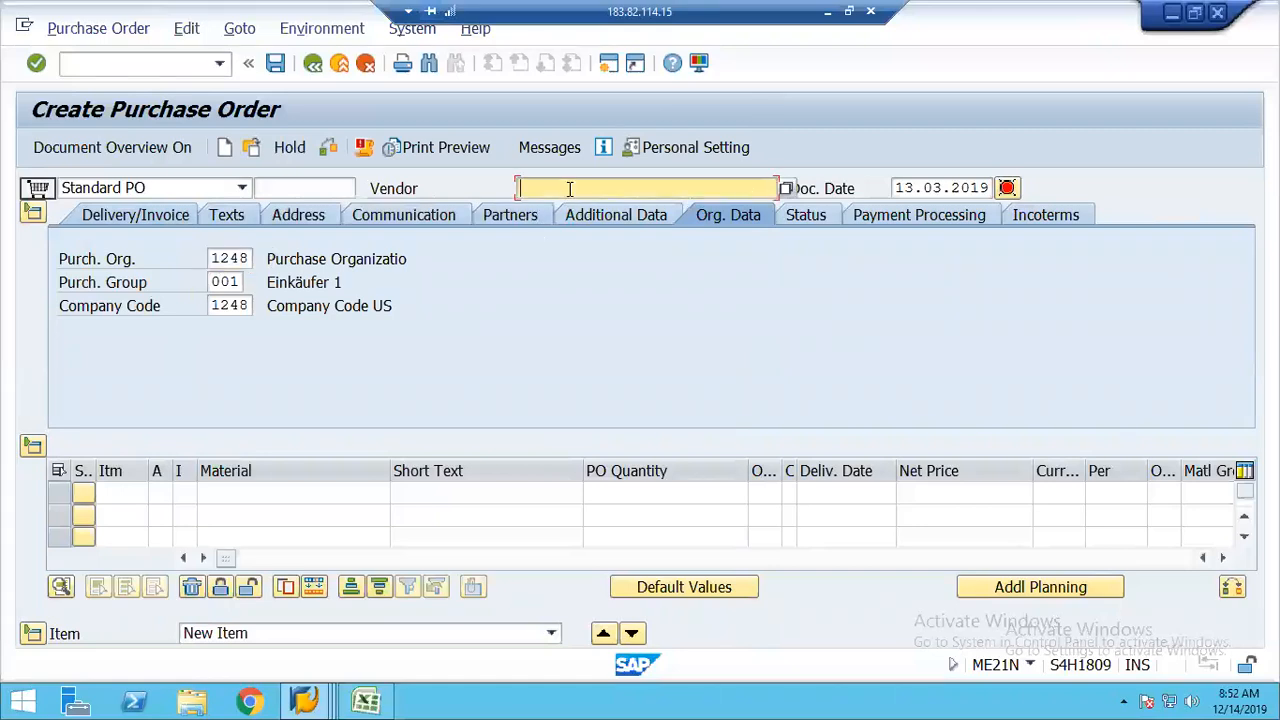
left_click(786, 190)
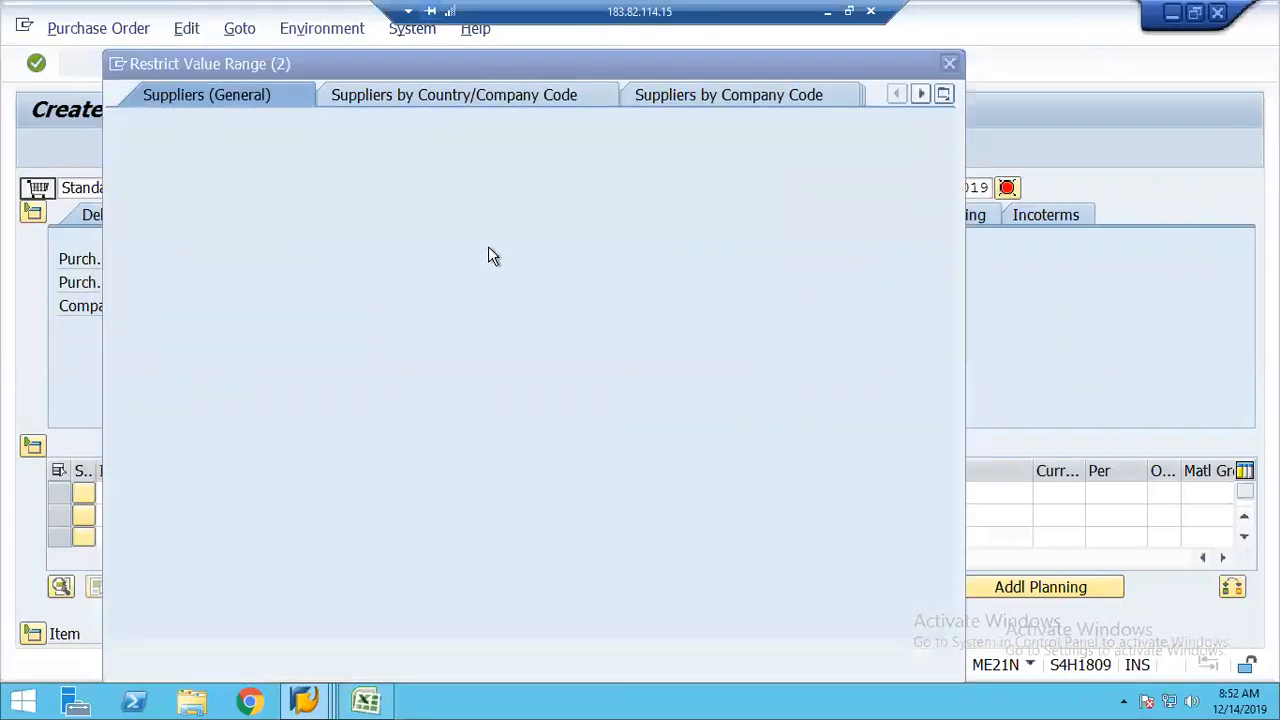
left_click(456, 92)
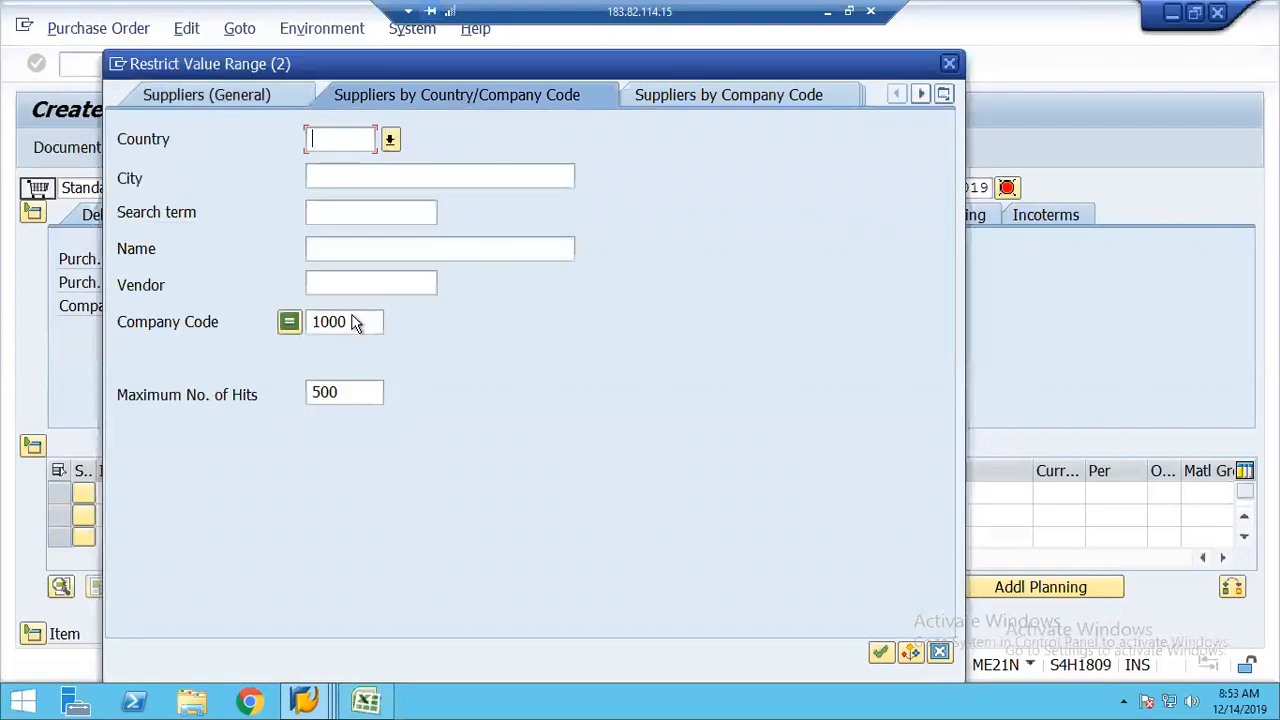
left_click(362, 320)
key("BackSpace")
key("BackSpace")
key("BackSpace")
key("BackSpace")
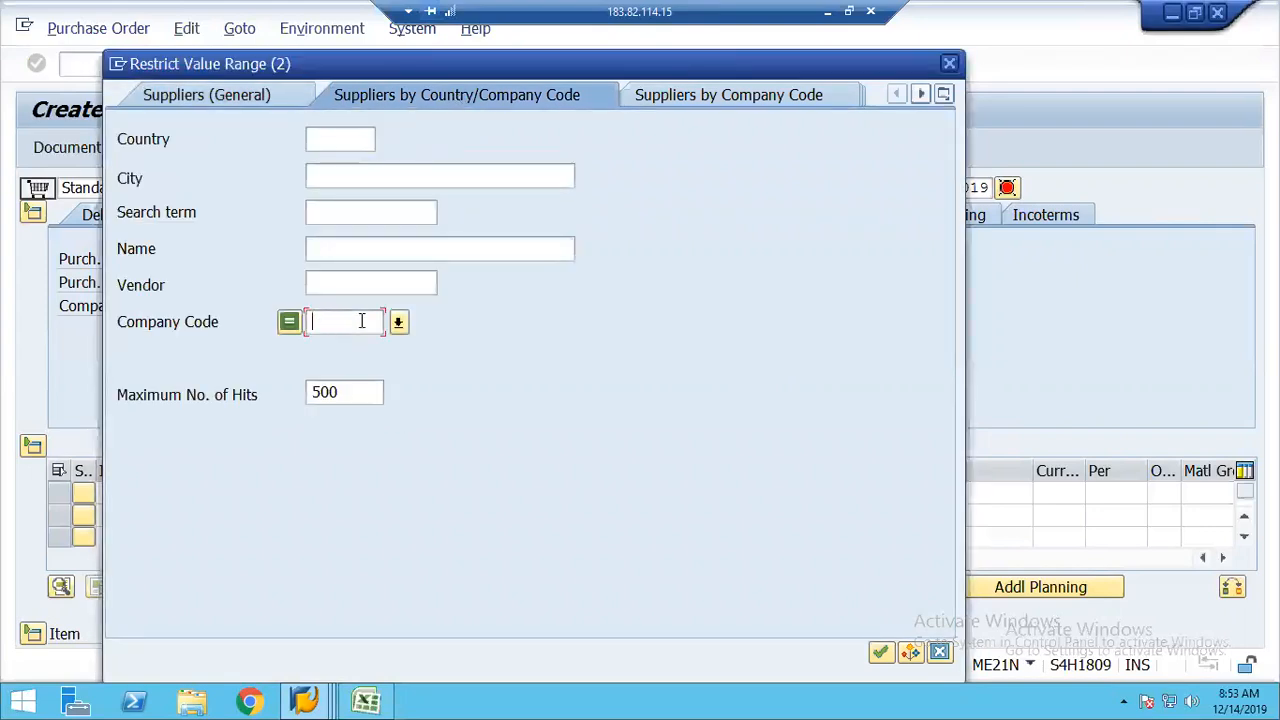
type("2000")
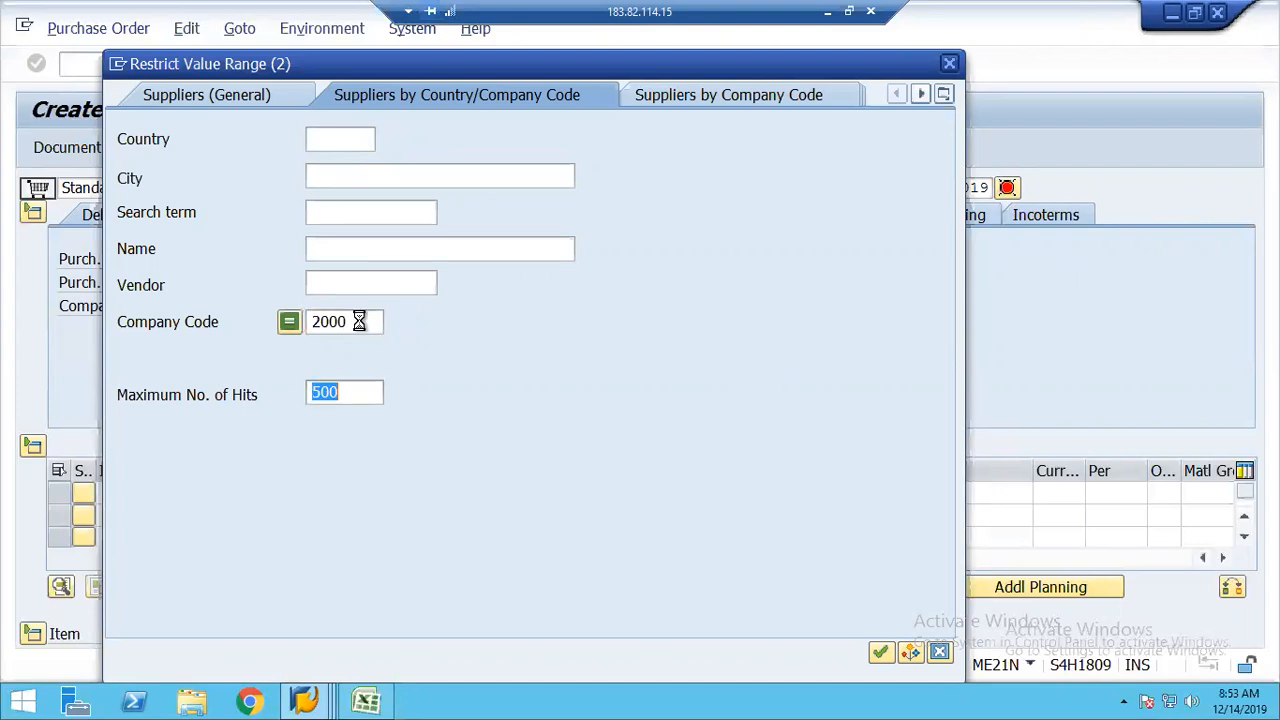
key("Return")
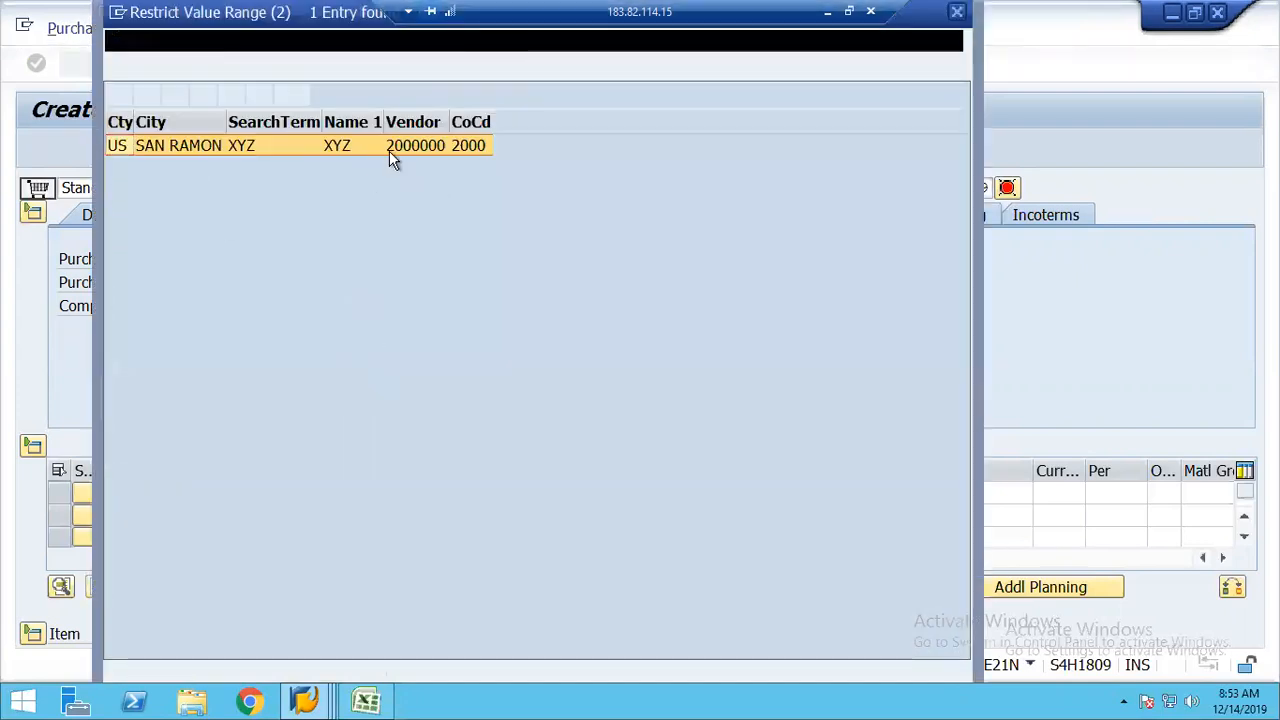
double_click(389, 151)
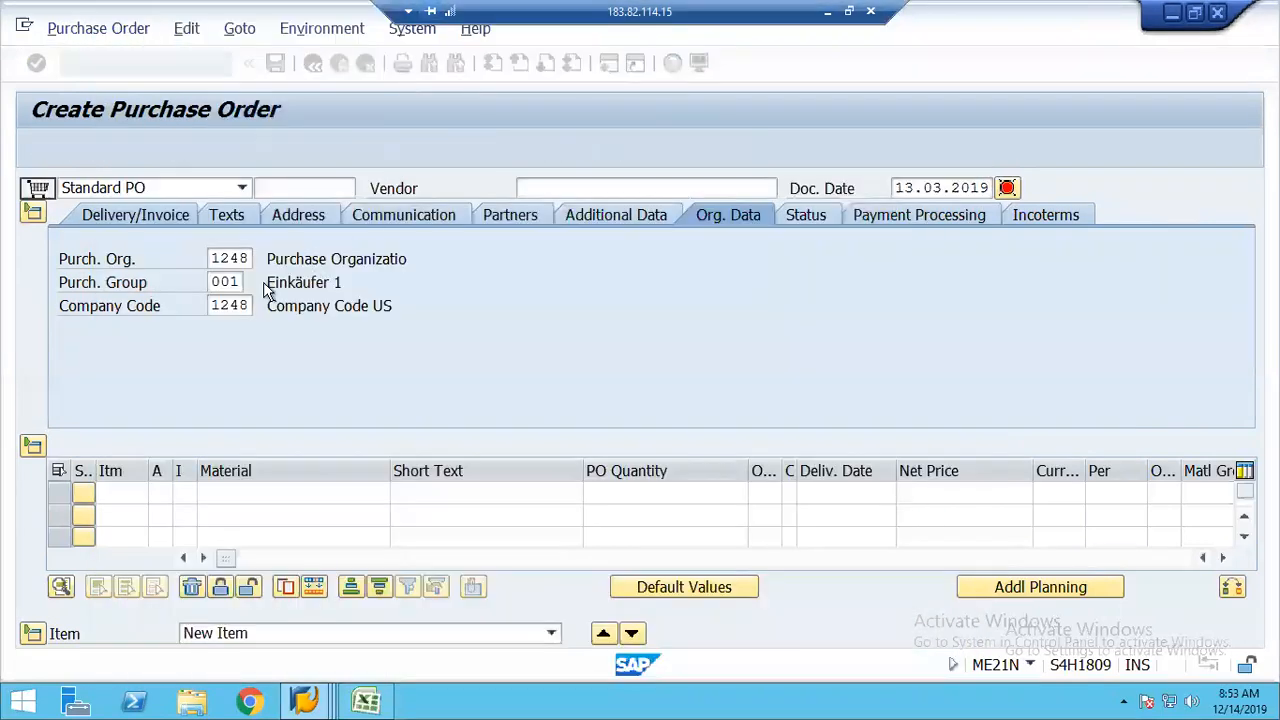
Step: Change the purchase order's company code to 2000 and validate the header data
left_click(214, 306)
key("Delete")
key("Delete")
key("Delete")
key("Delete")
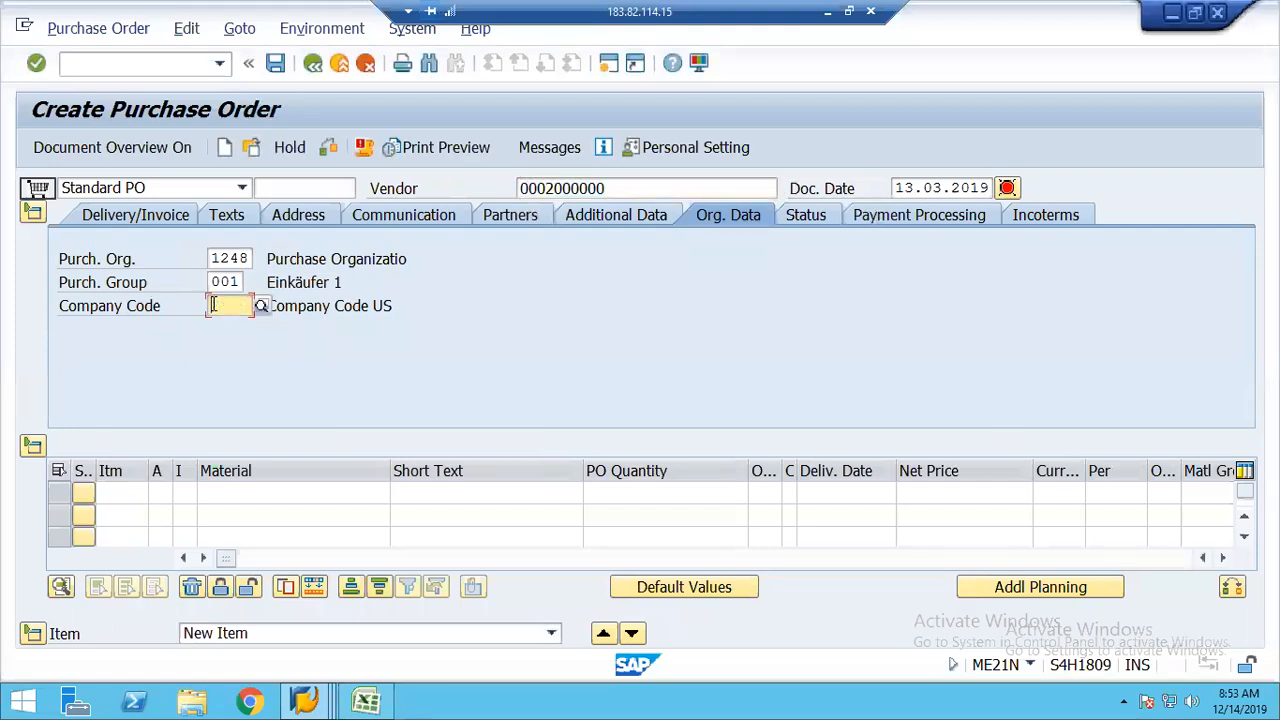
type("2000")
key("Return")
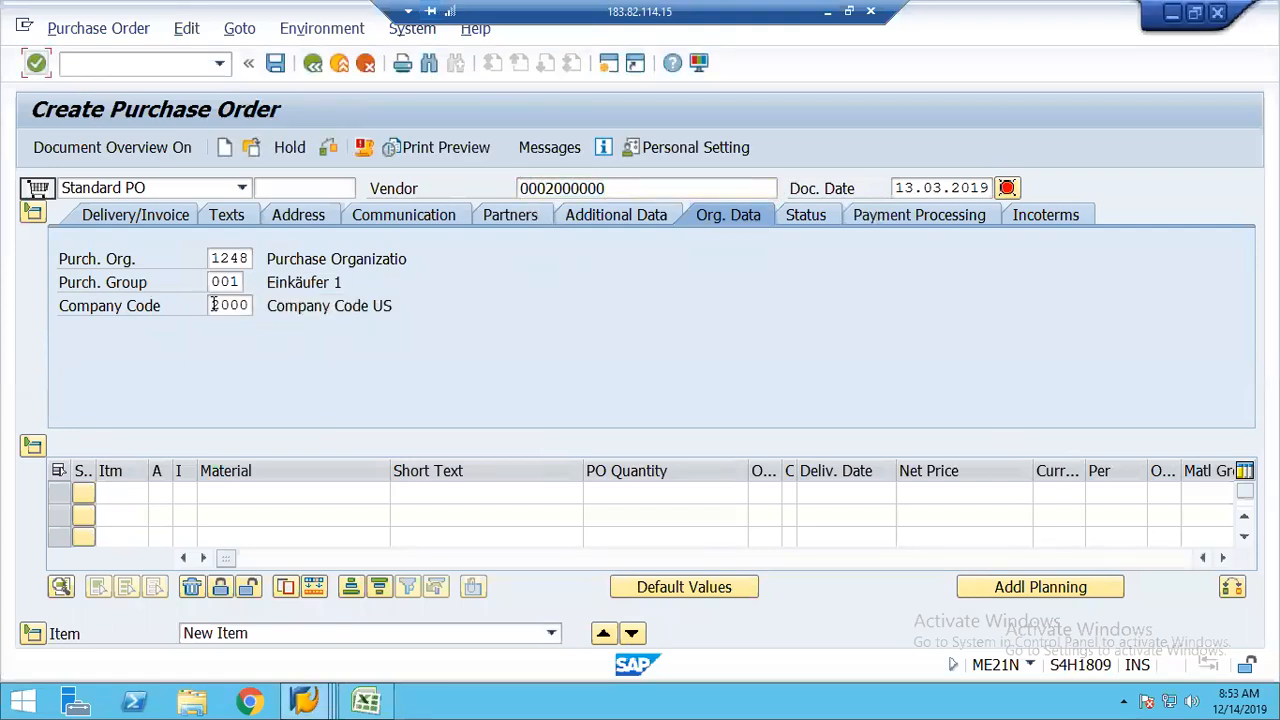
Step: Collapse the Header and Item Overview sections, and expand the Header again to its Org. Data
left_click(33, 215)
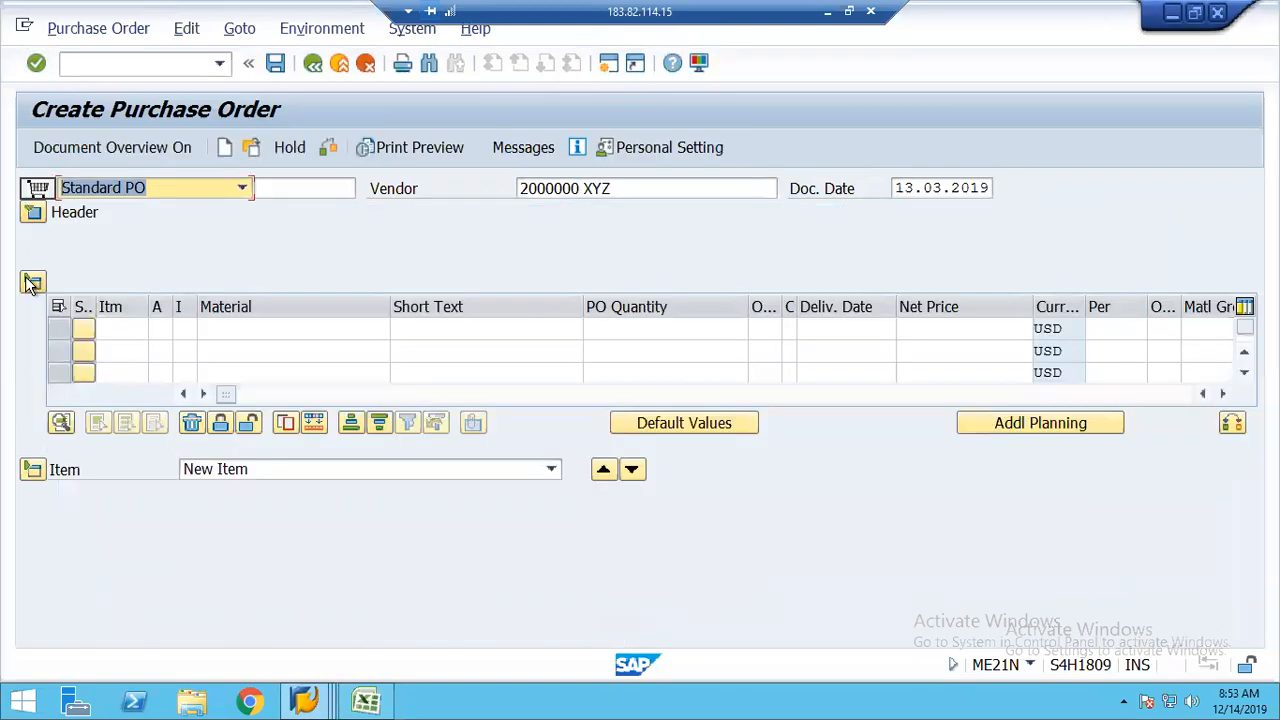
left_click(33, 283)
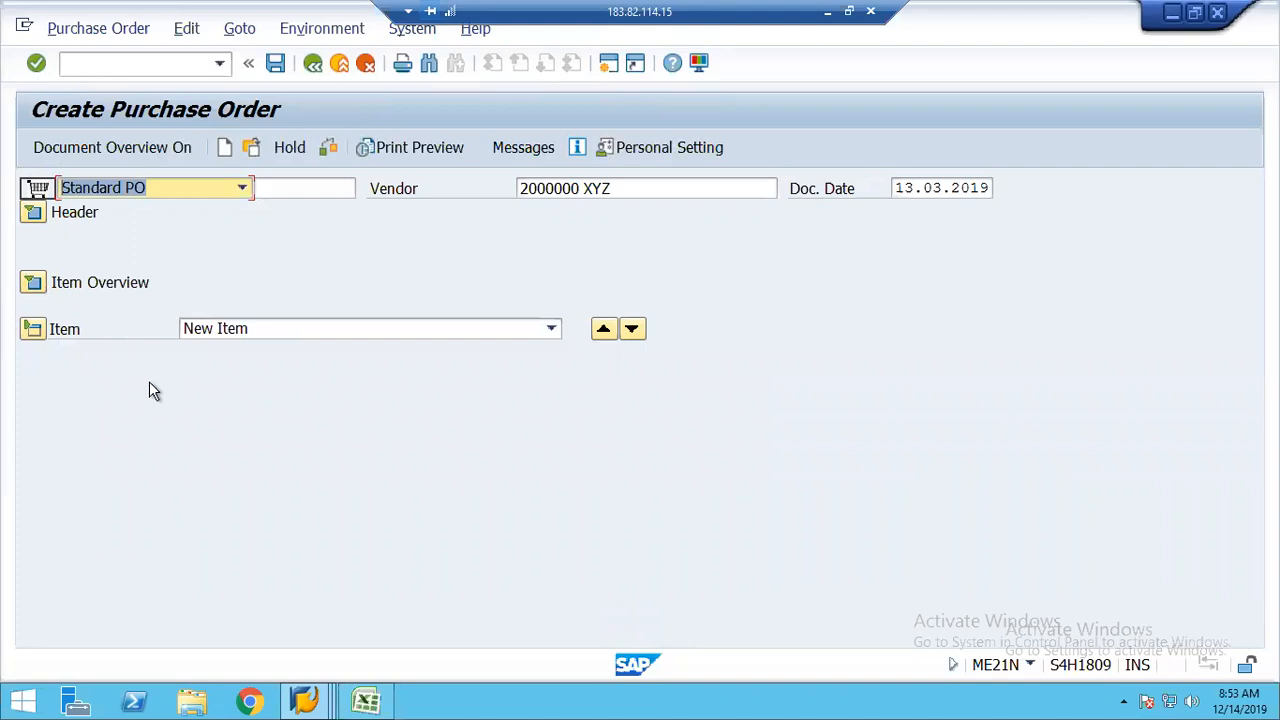
left_click(34, 214)
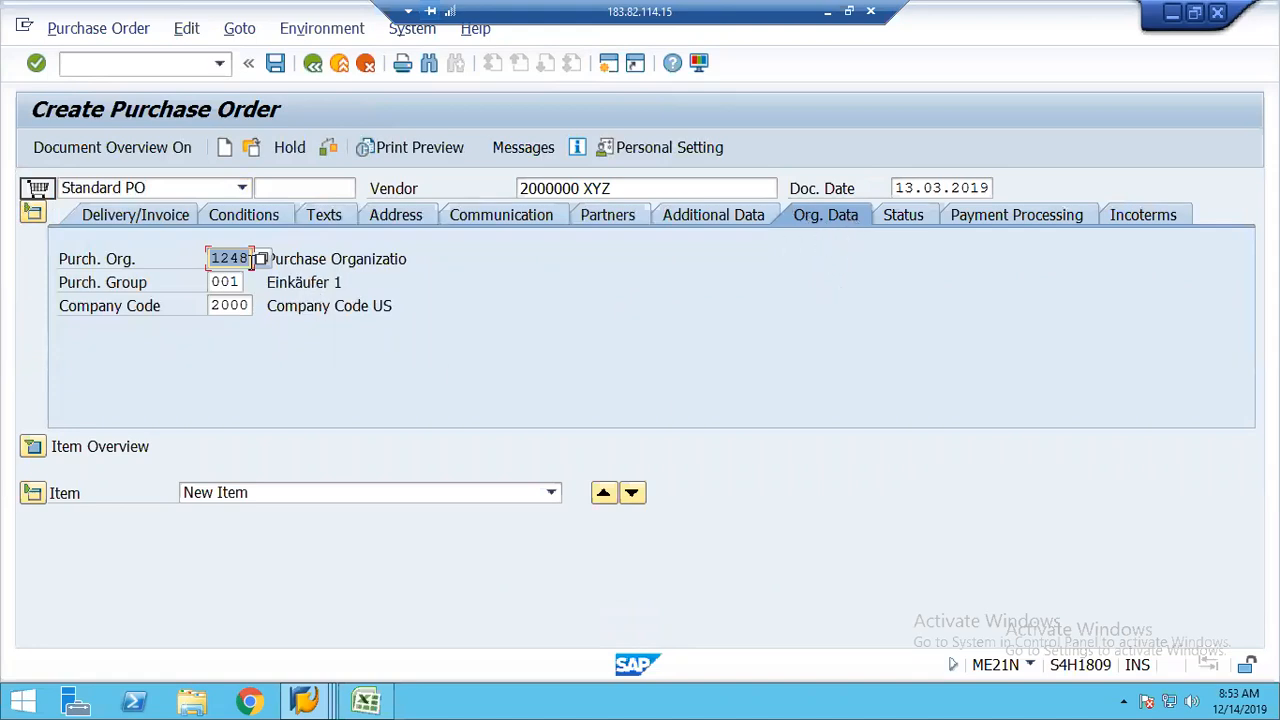
Step: Collapse the Header in favour of the Item Overview and enter material 21 in the first item row
left_click(32, 214)
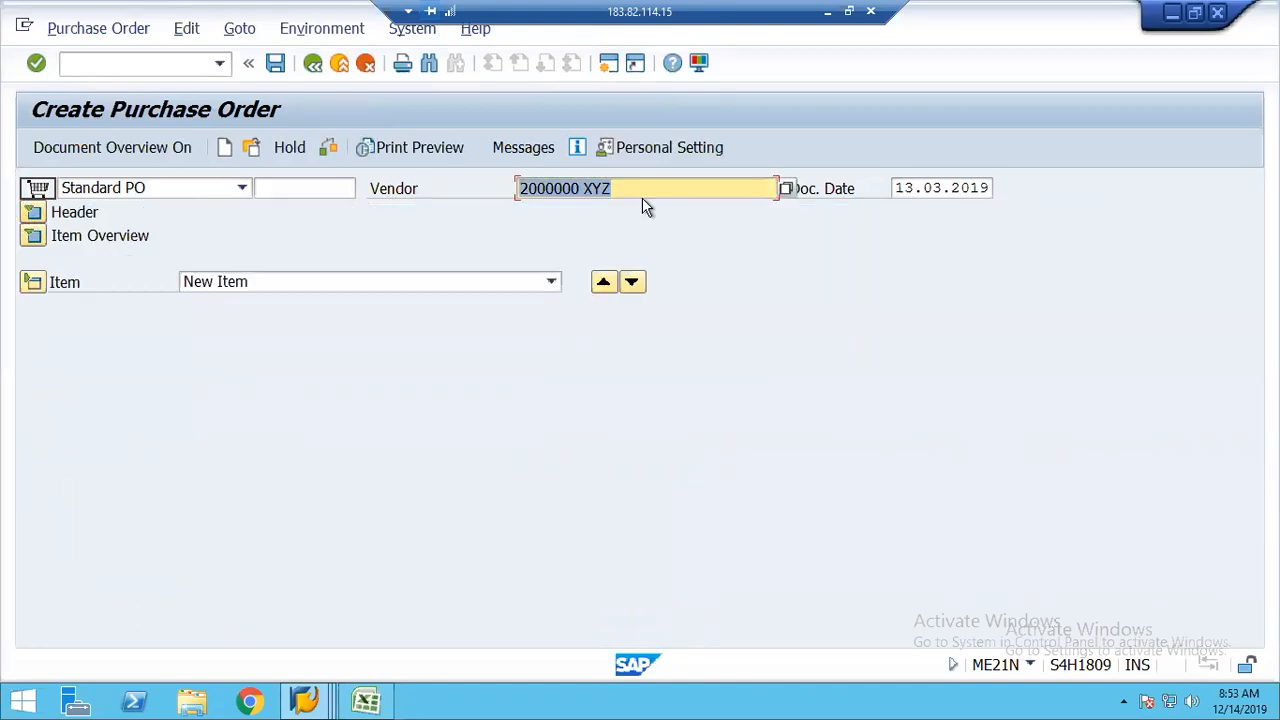
left_click(33, 237)
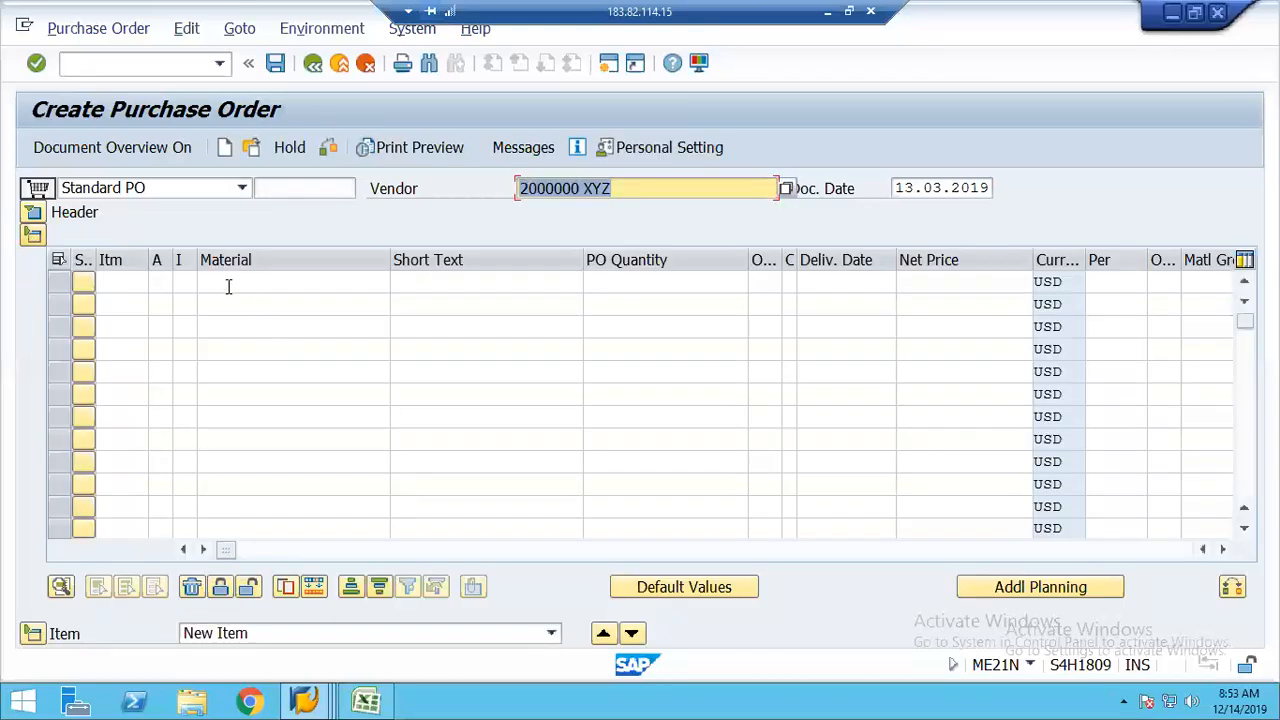
left_click(228, 283)
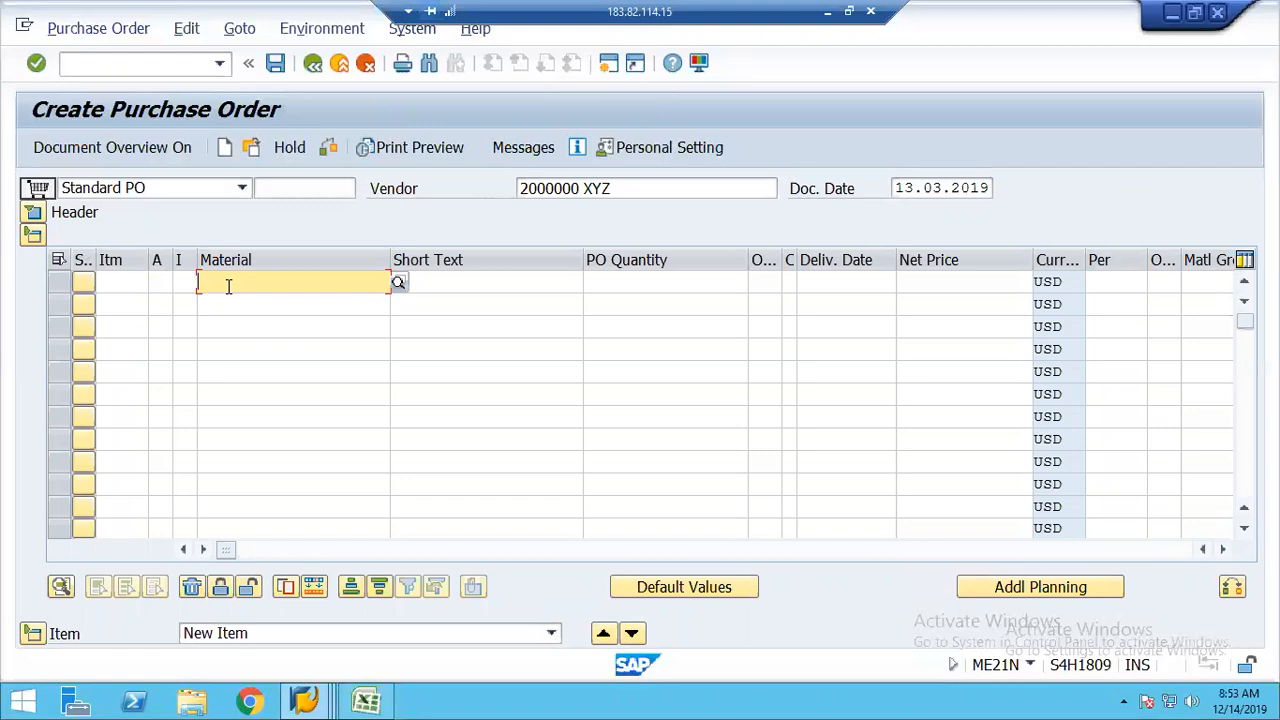
type("21")
key("Return")
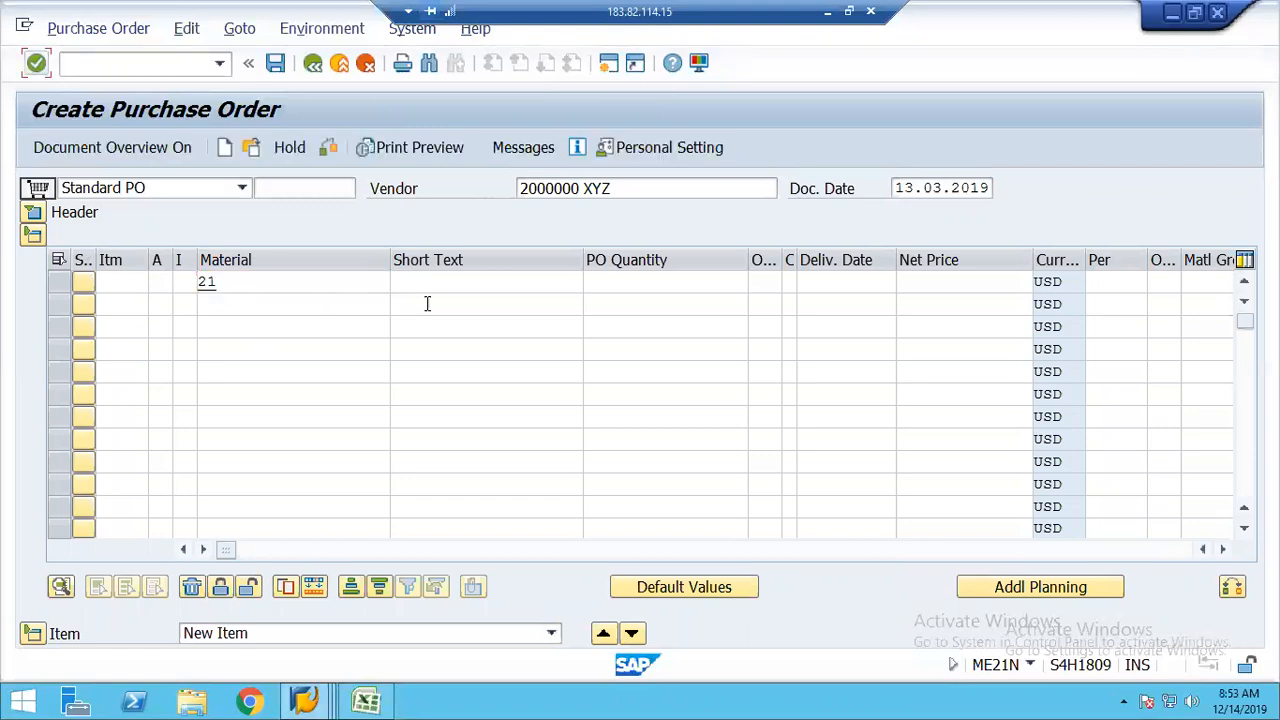
Step: Set the first item's PO quantity to 1000 and its net price to 12
left_click(645, 282)
type("1000")
key("Tab")
key("Tab")
key("Tab")
key("Tab")
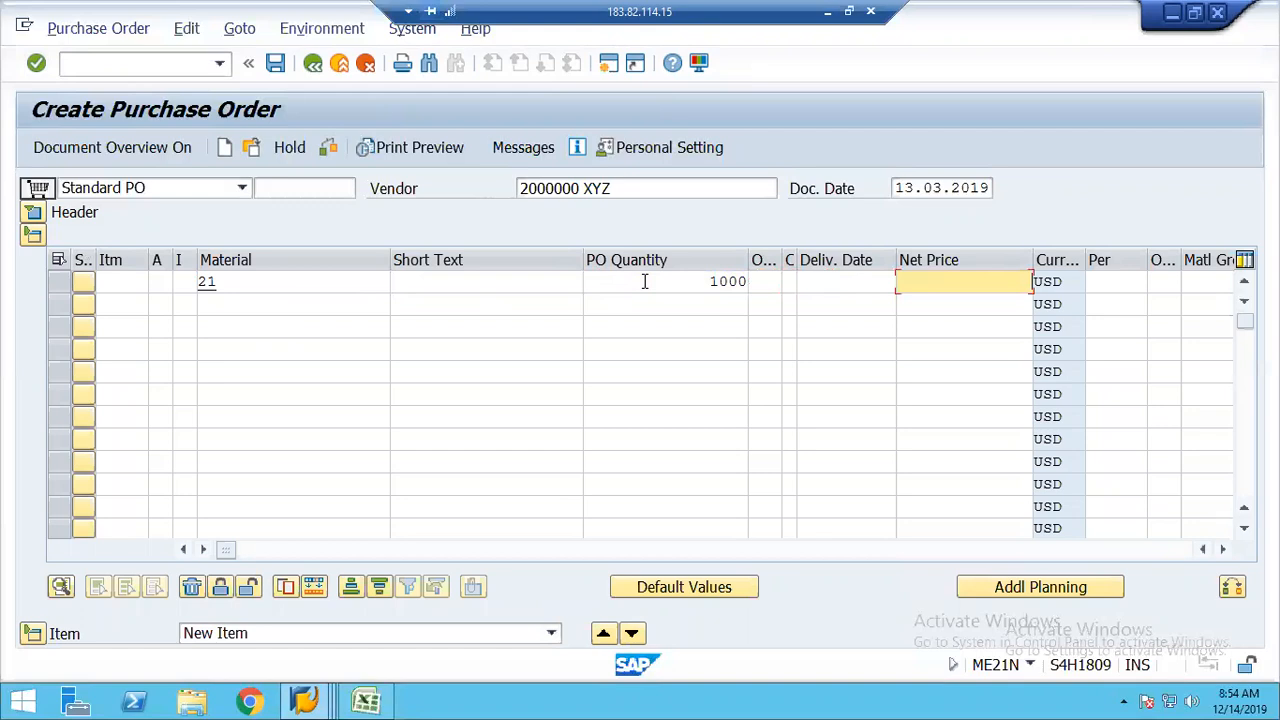
key("Tab")
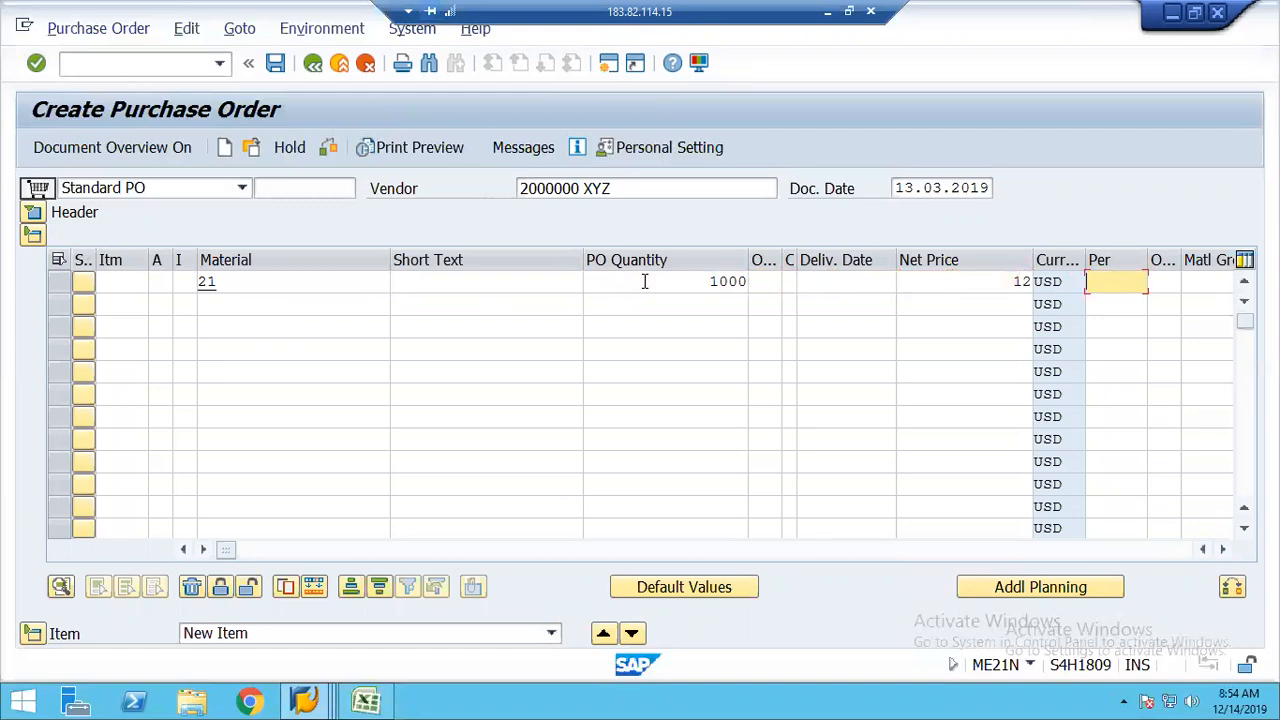
Step: Assign material group 01, plant 1248 and storage location 1248 to the first item
key("Tab")
key("Tab")
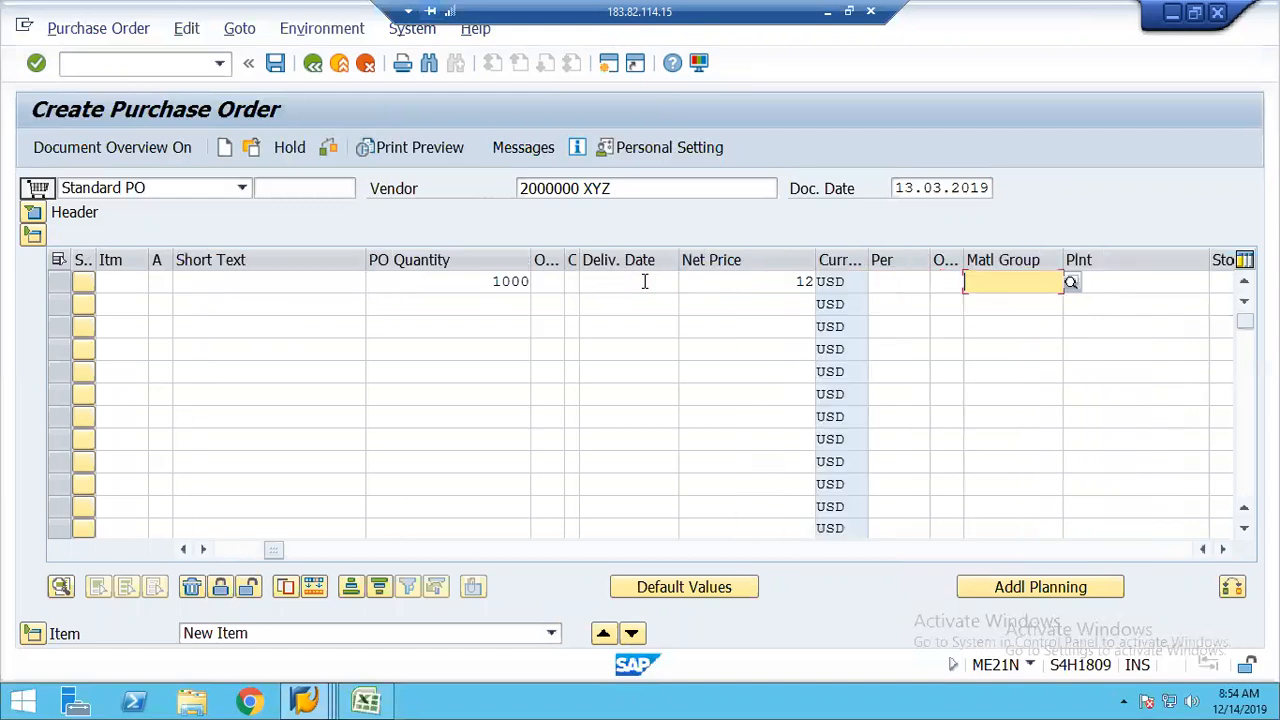
key("Down")
key("Return")
key("Tab")
type("1248")
key("Tab")
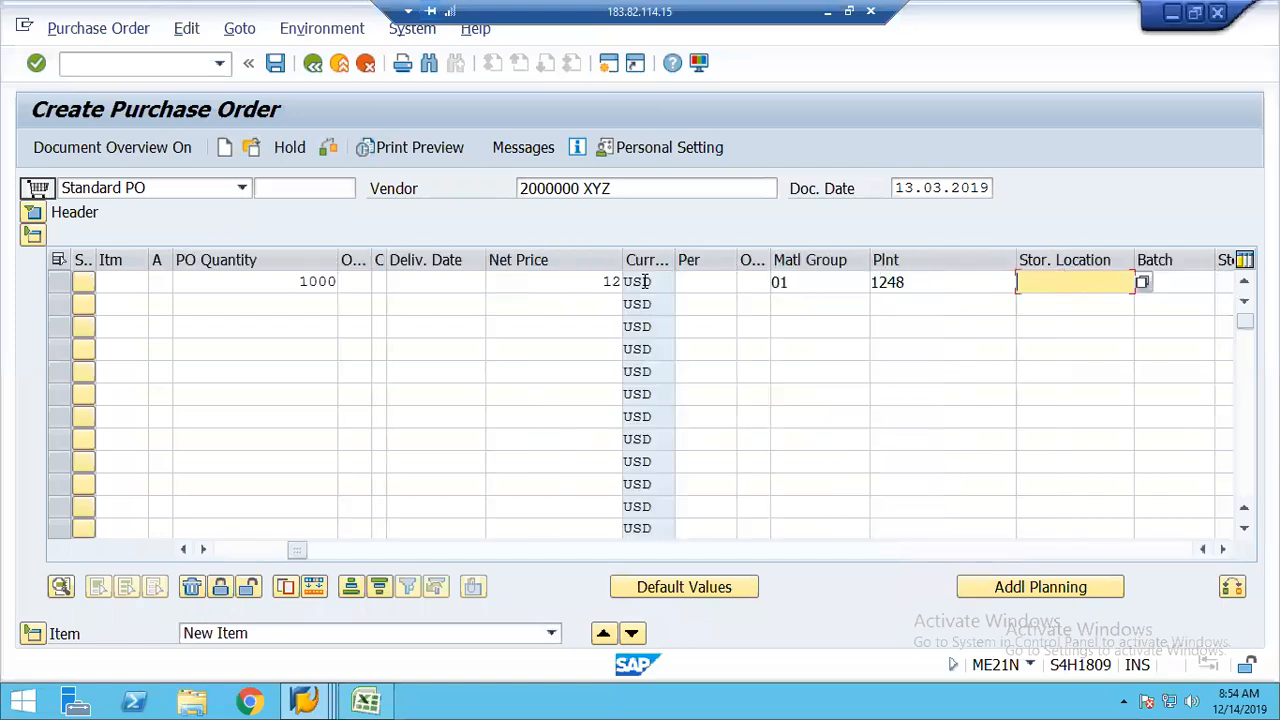
type("124")
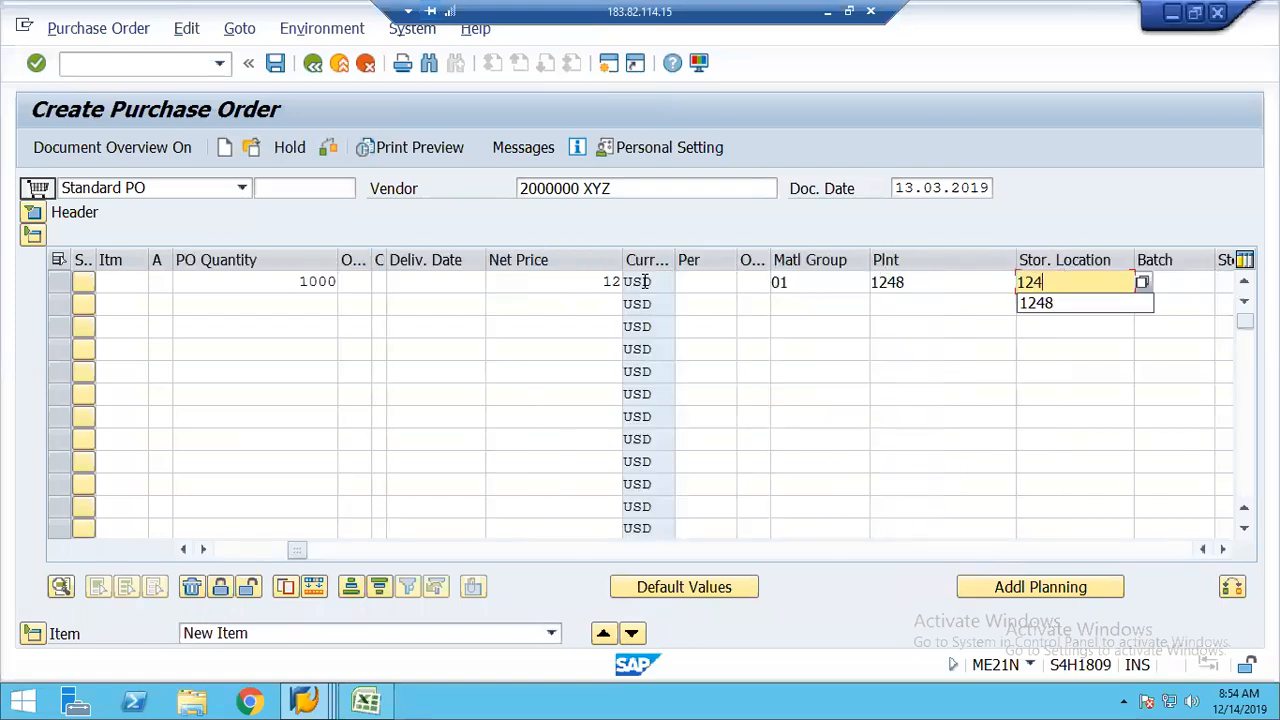
type("8")
key("Tab")
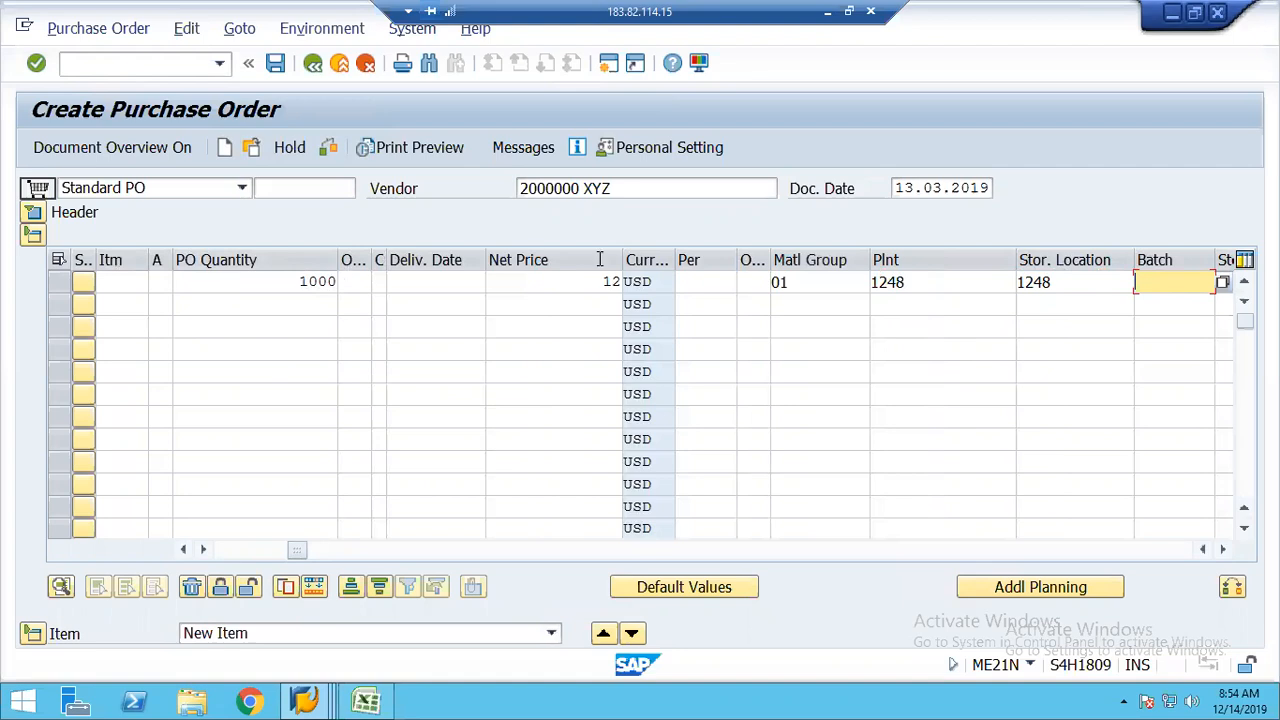
Step: Recheck the item's plant, storage location, net price and PO quantity, and validate the purchase order
left_click(920, 282)
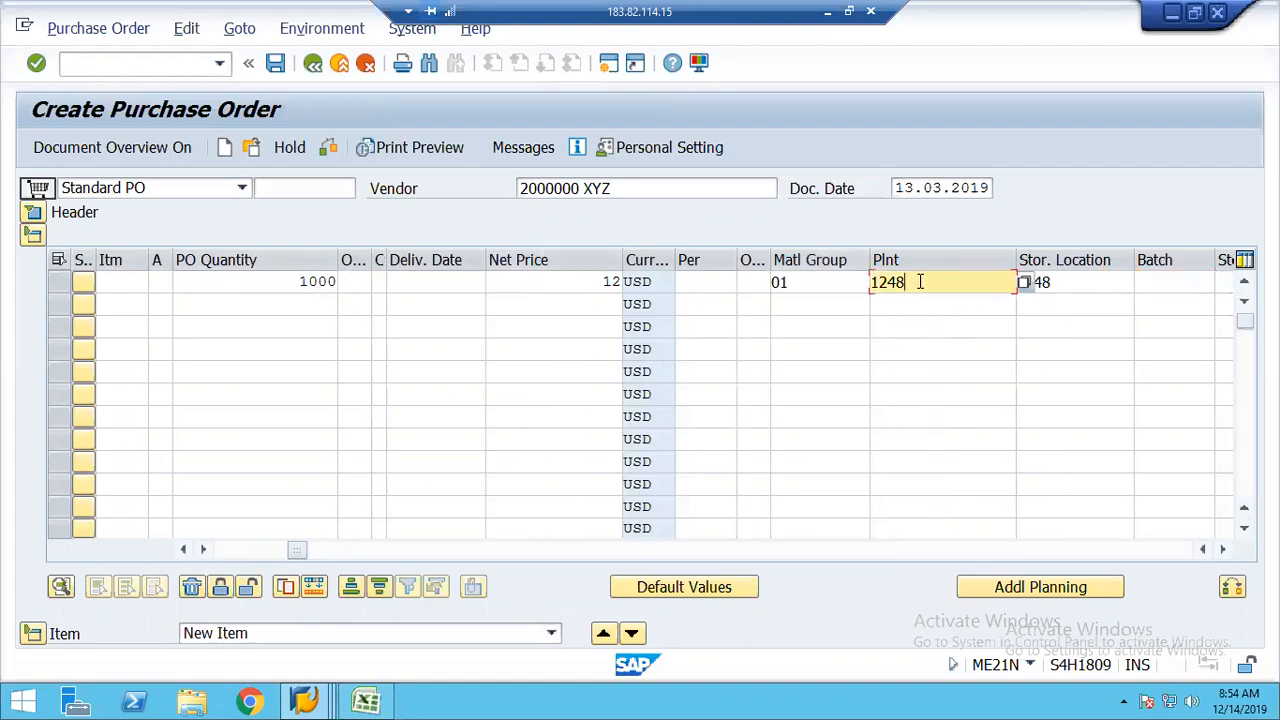
left_click(1087, 285)
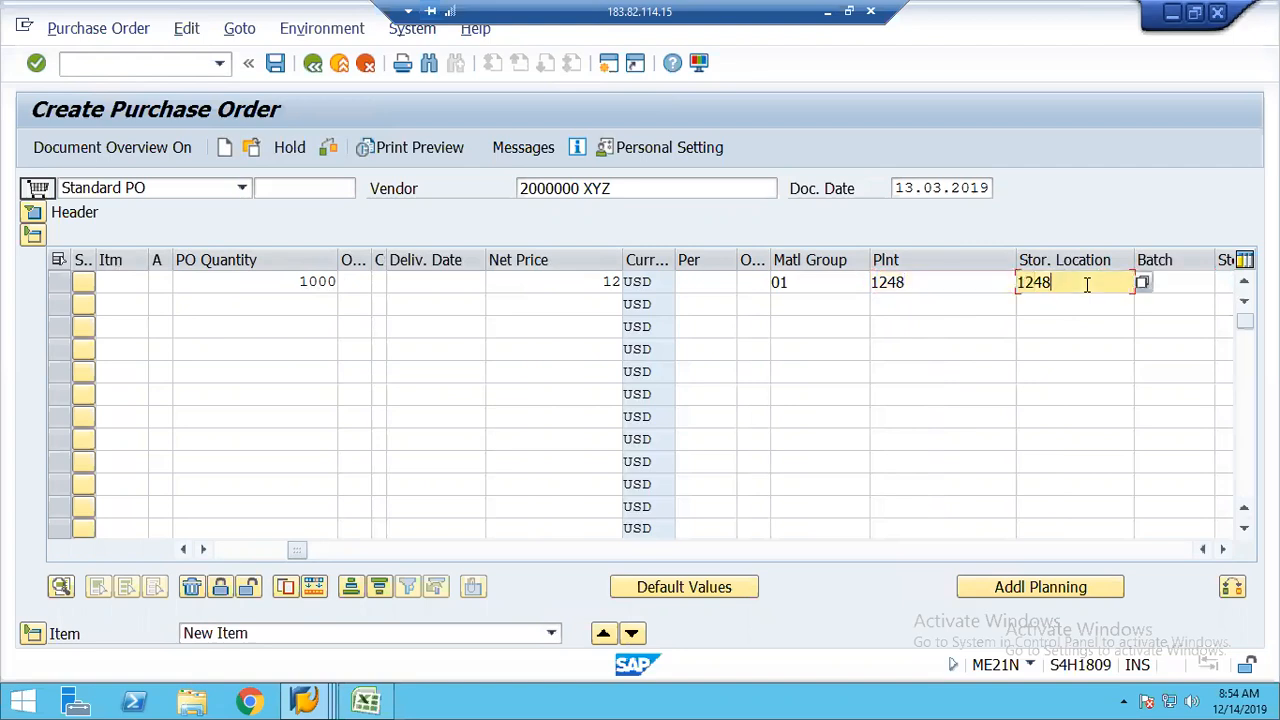
left_click(582, 281)
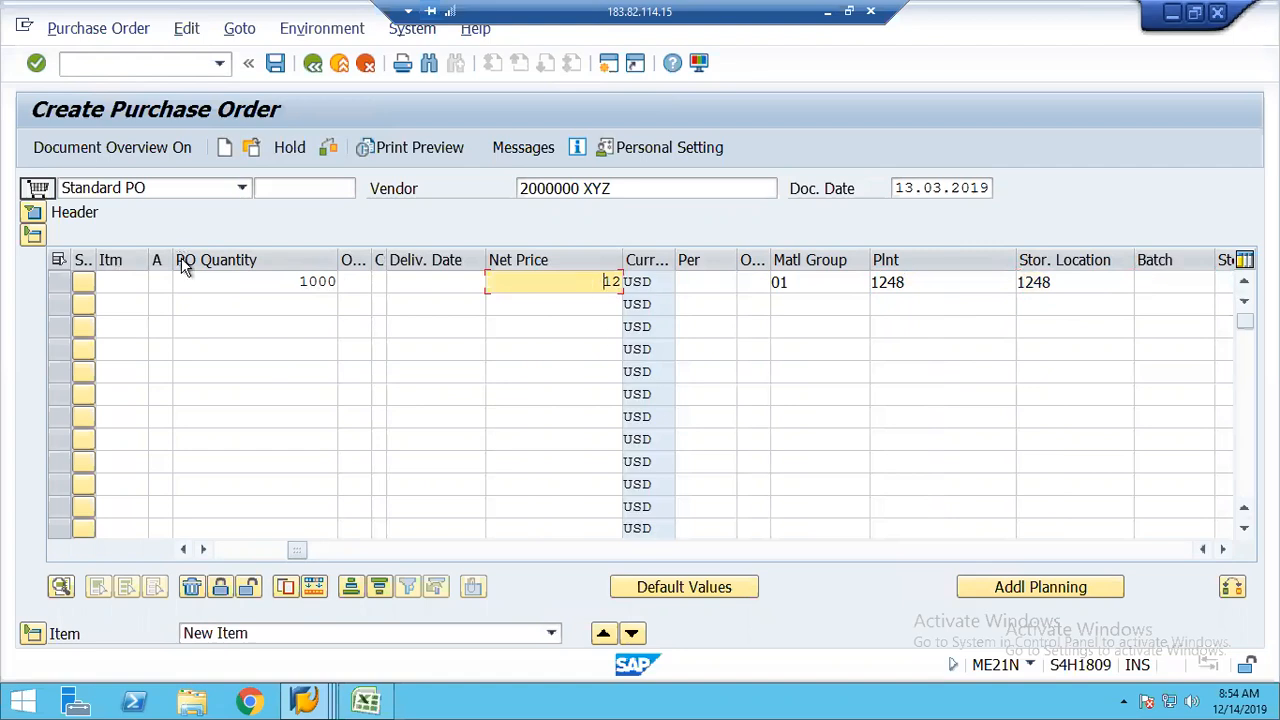
left_click(287, 281)
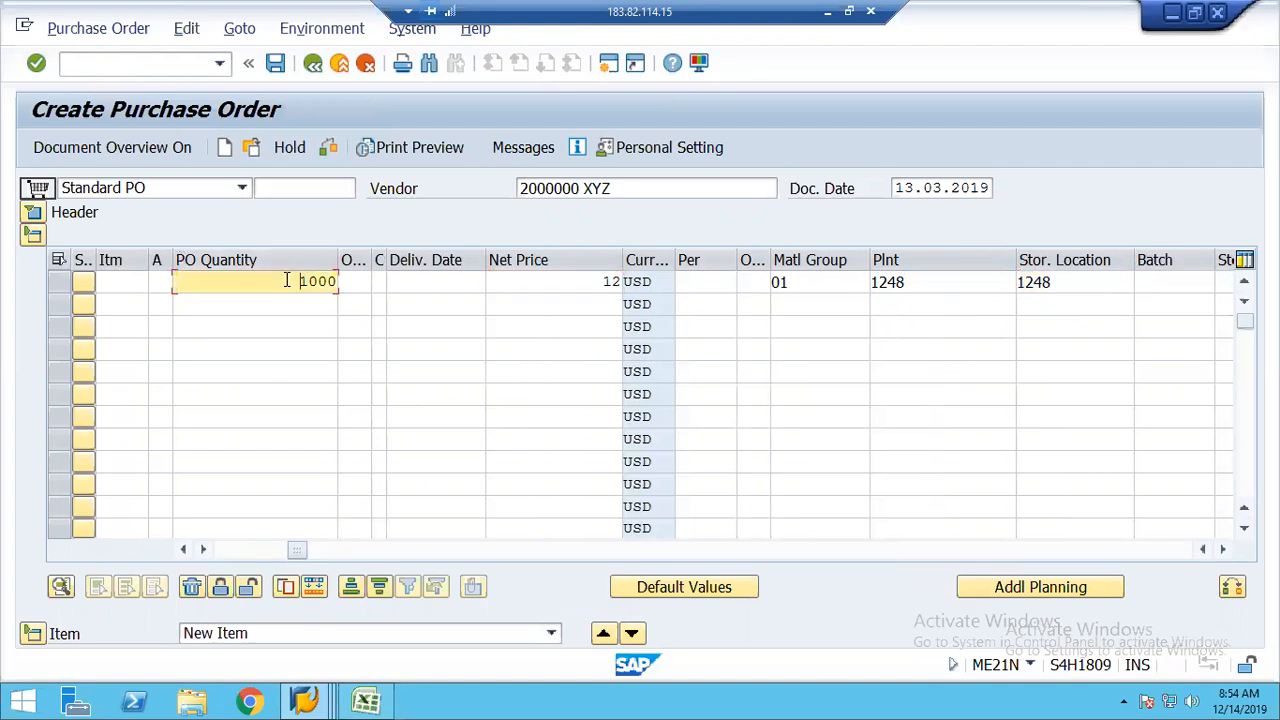
left_click(32, 237)
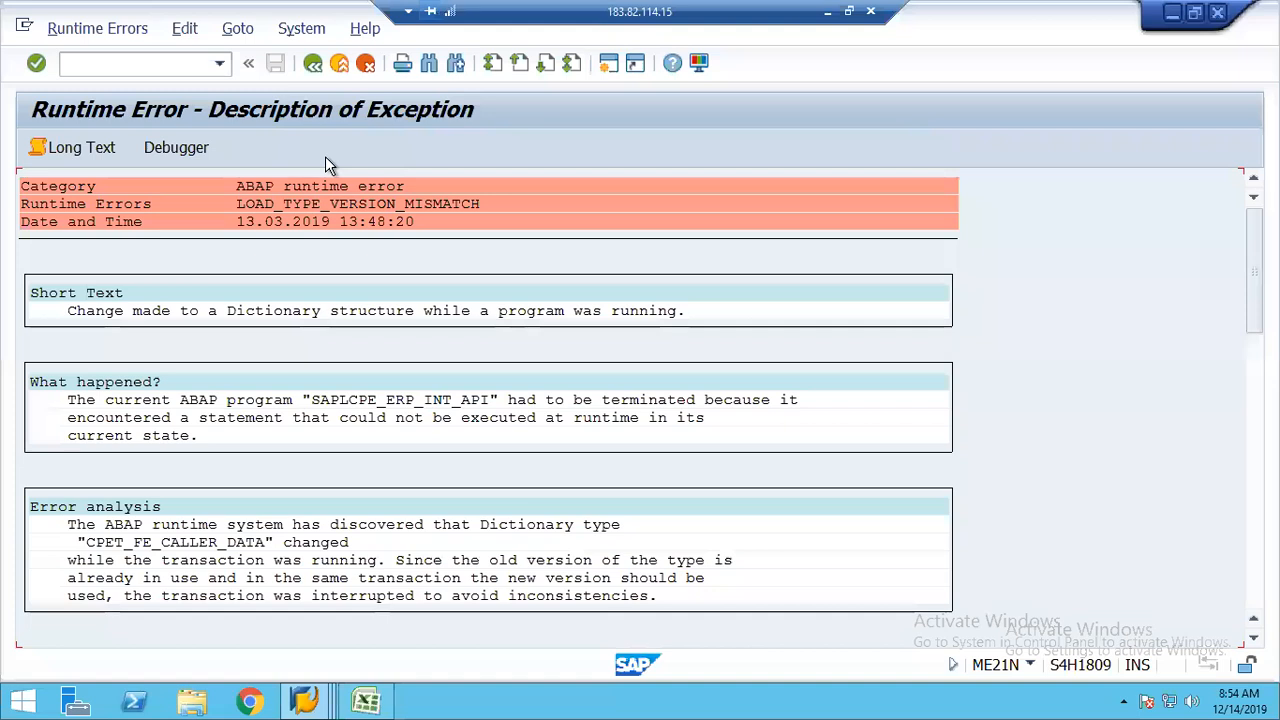
Step: Leave the runtime error screen, restart ME21N for a new purchase order and enter vendor XYZ's number
left_click(316, 70)
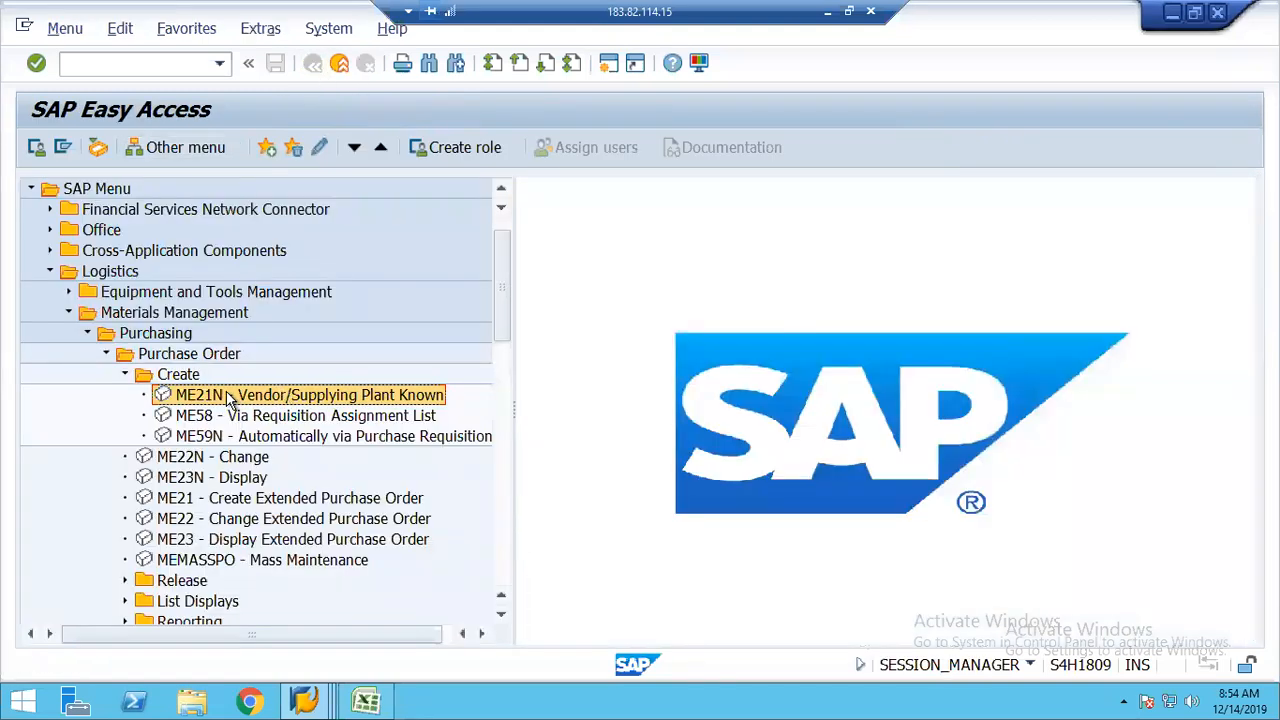
double_click(229, 396)
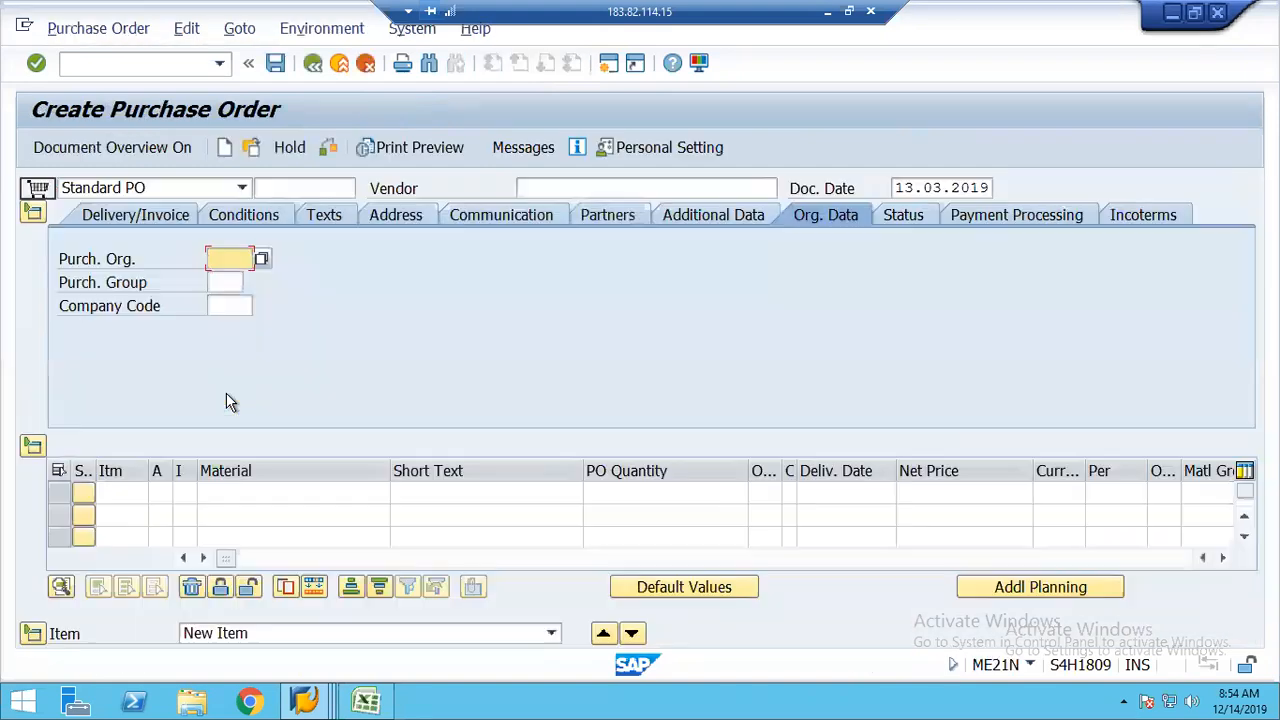
left_click(551, 197)
key("space")
key("Down")
key("Return")
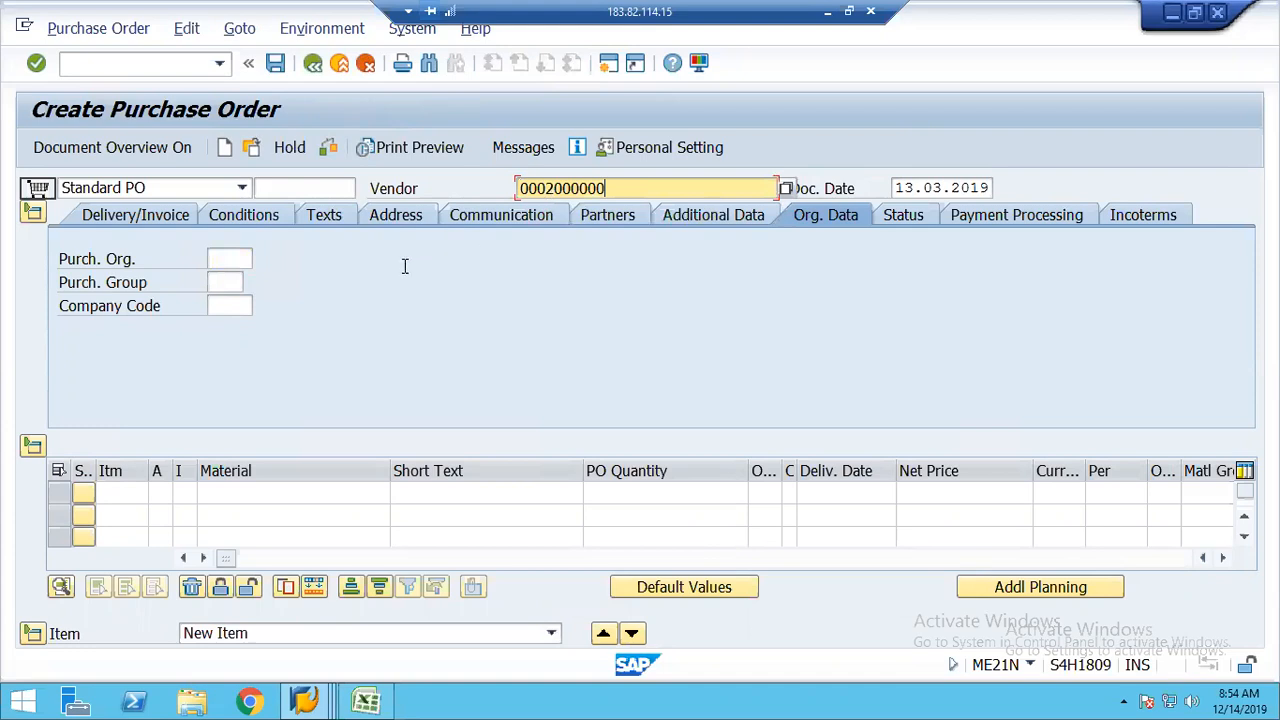
Step: Fill the Org. Data with purchasing organization 1248, purchasing group 005 and company code 2000
left_click(217, 259)
key("space")
key("Down")
key("Return")
key("Tab")
key("space")
key("Down")
key("Return")
key("Tab")
key("space")
key("Down")
key("Return")
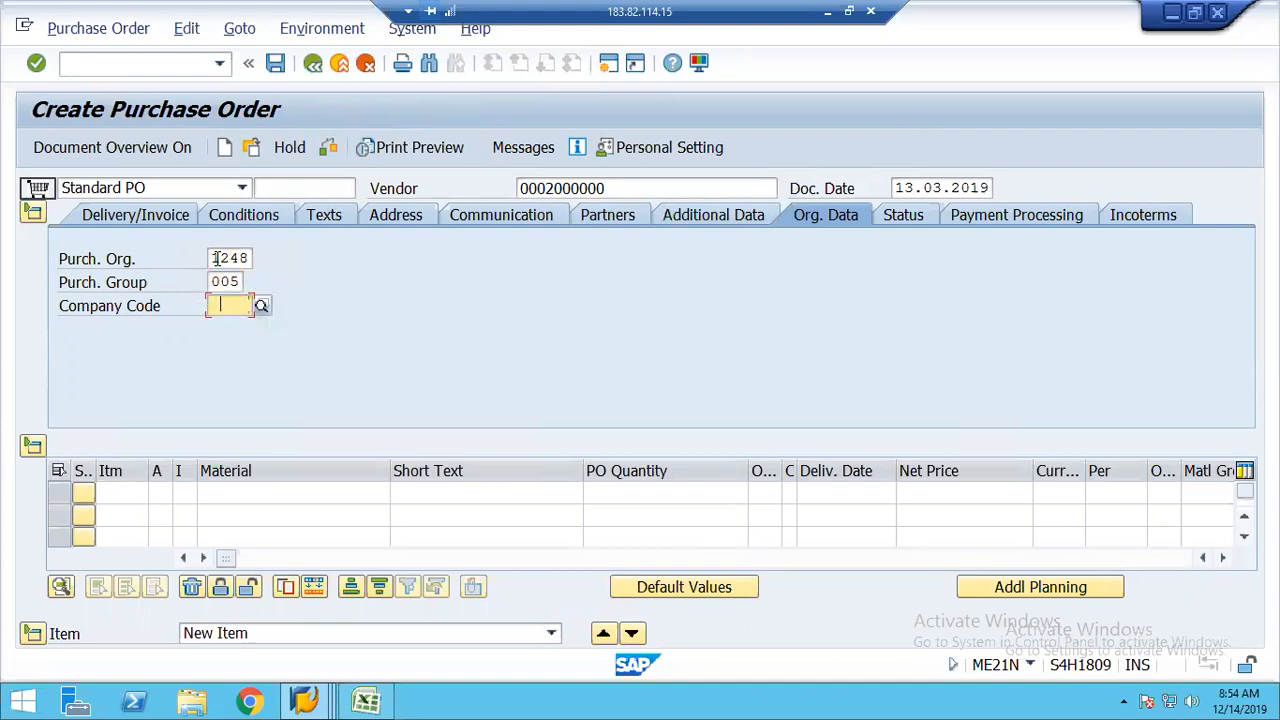
Step: Enter material 21 with a PO quantity of 1000 in the new order's first item row
left_click(260, 498)
key("Down")
key("Return")
key("Tab")
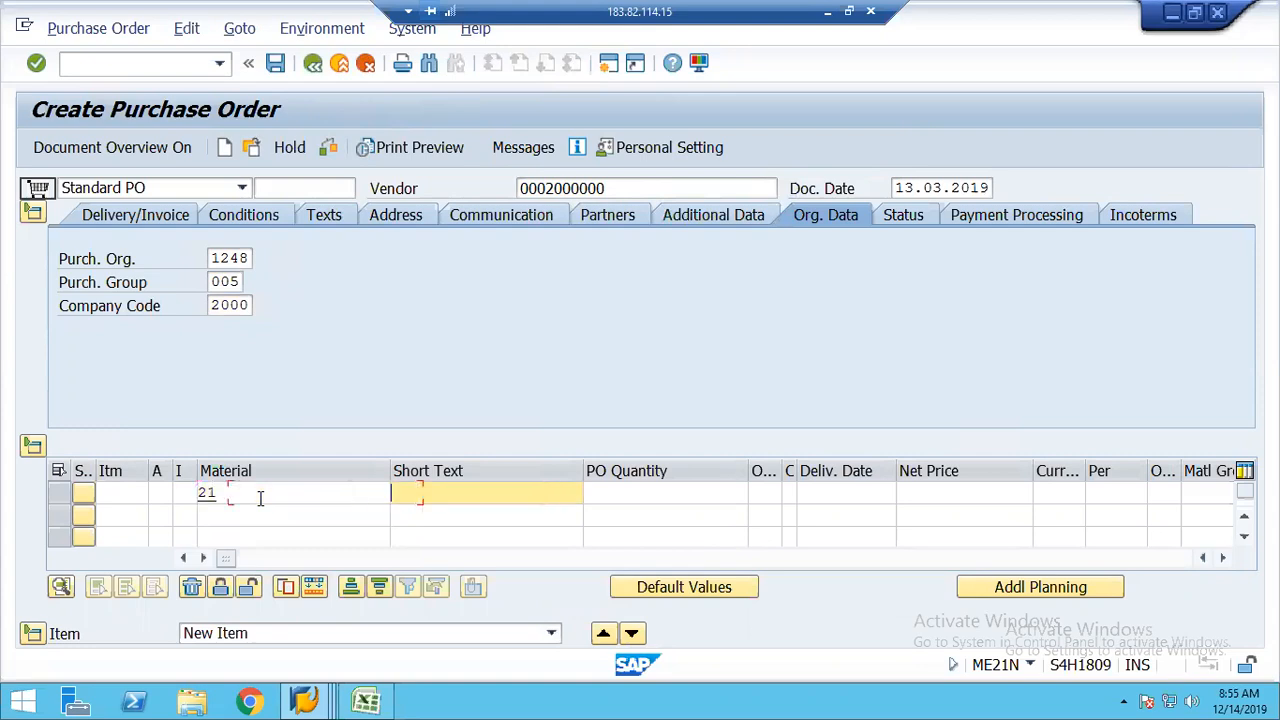
key("Tab")
type("1000")
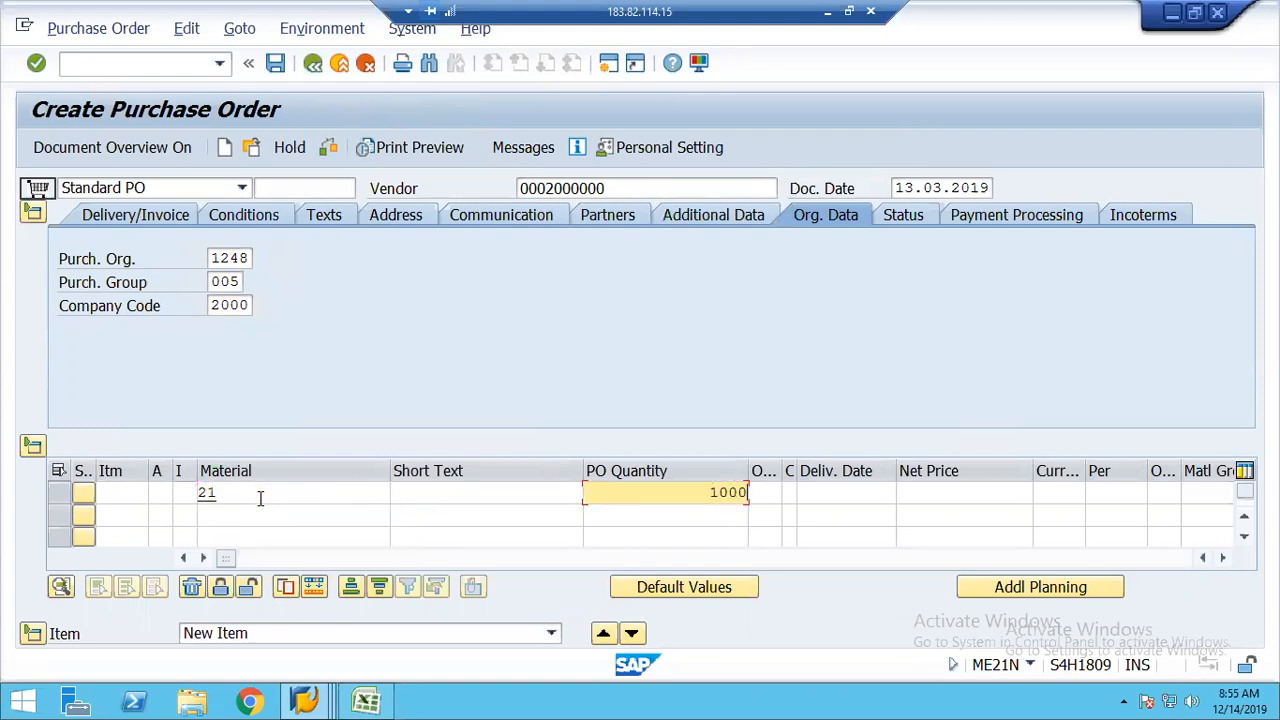
Step: Set the first item's net price to 12
key("Tab")
key("Tab")
key("Tab")
key("Tab")
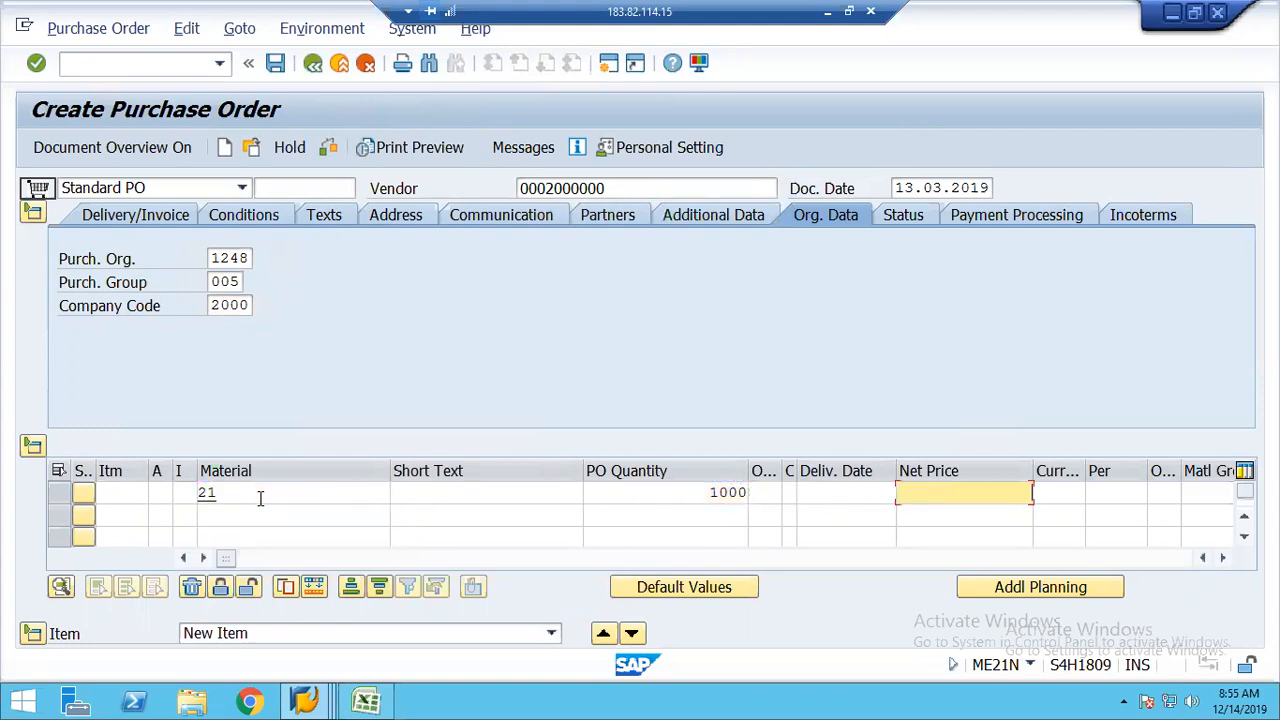
key("Tab")
key("Tab")
key("Tab")
key("Tab")
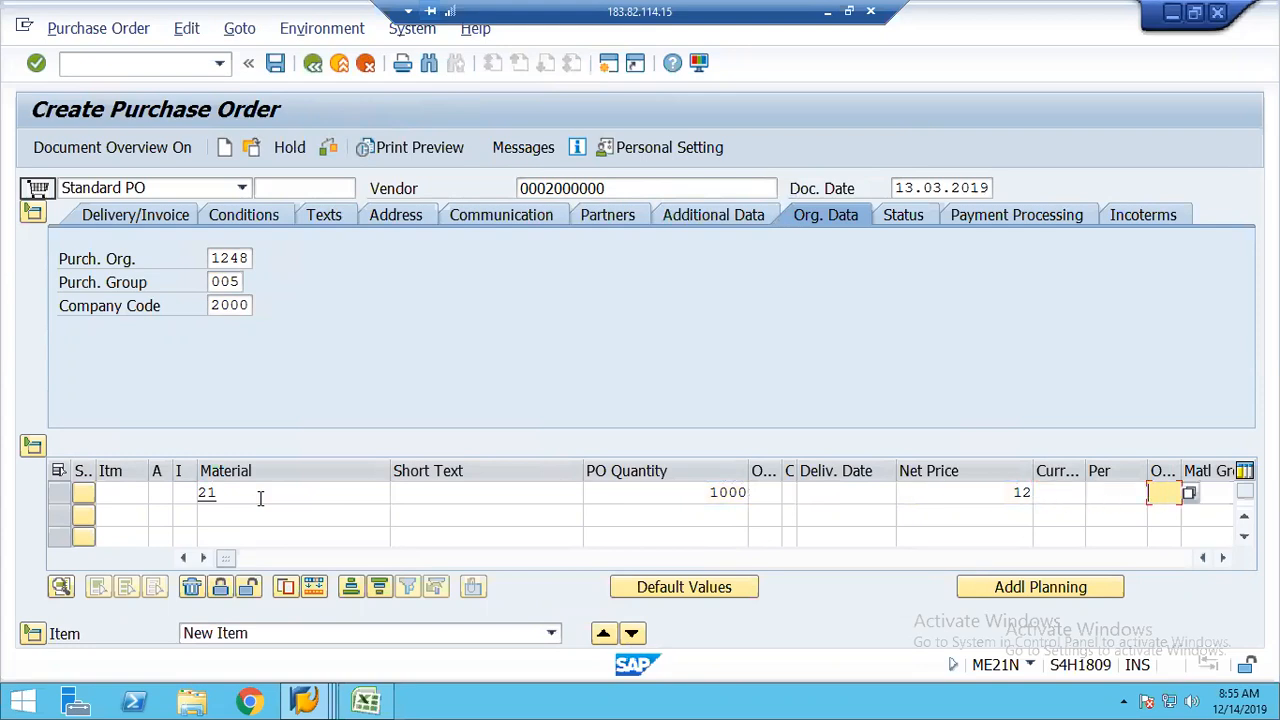
Step: Give the item in the new order material group 01, plant 1248 and storage location 1248
type("01")
key("Tab")
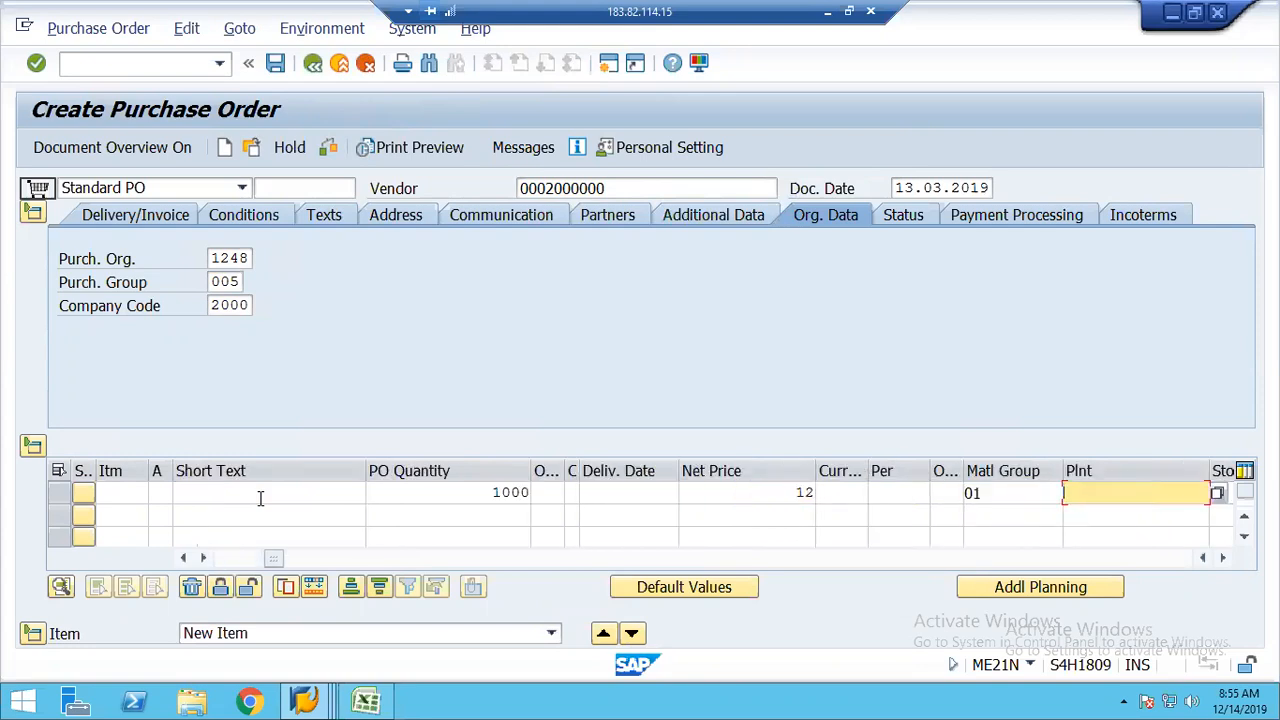
type("1248")
key("Tab")
type("1248")
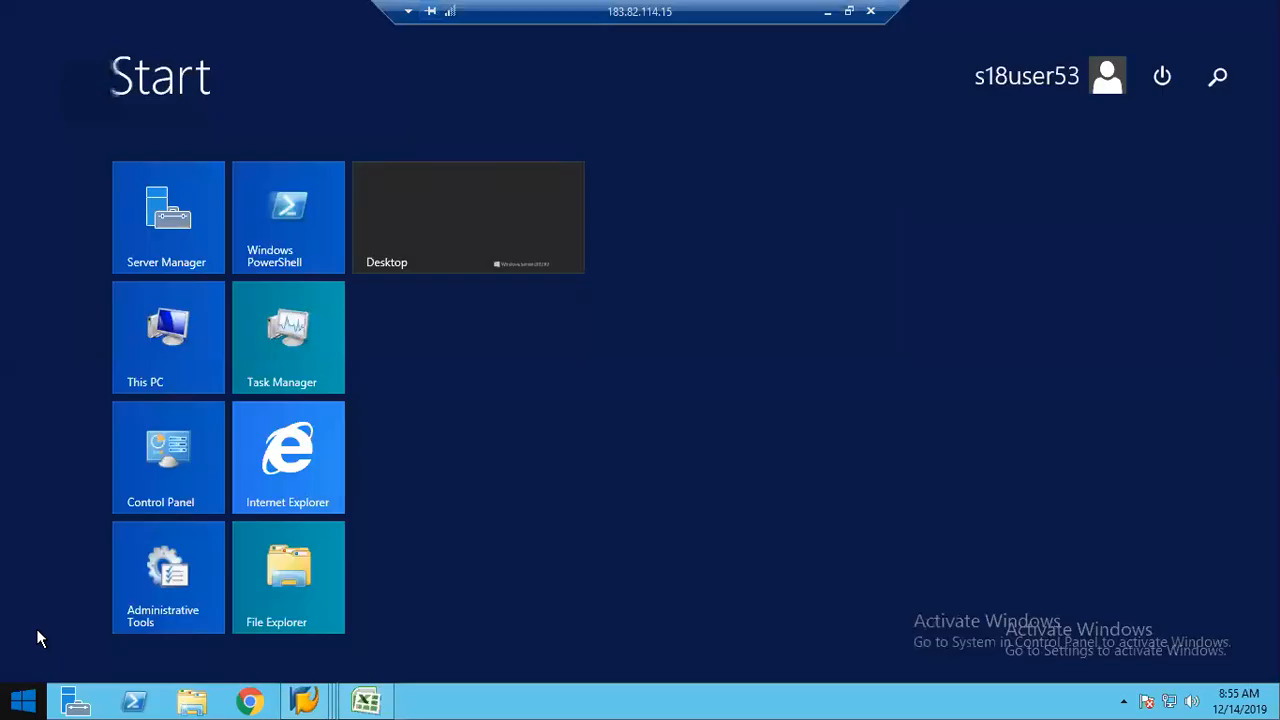
Step: Return to the purchase order, set the item's currency to USD and validate the entry
left_click(38, 633)
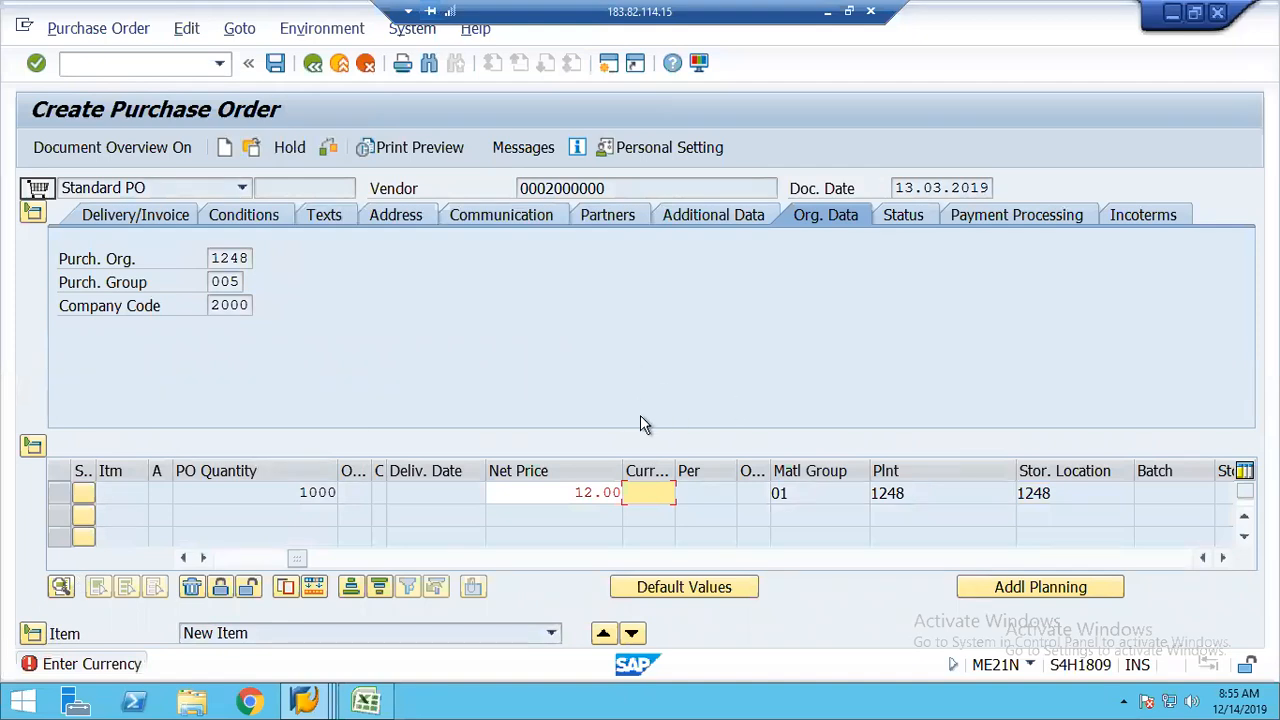
type("usd")
key("Return")
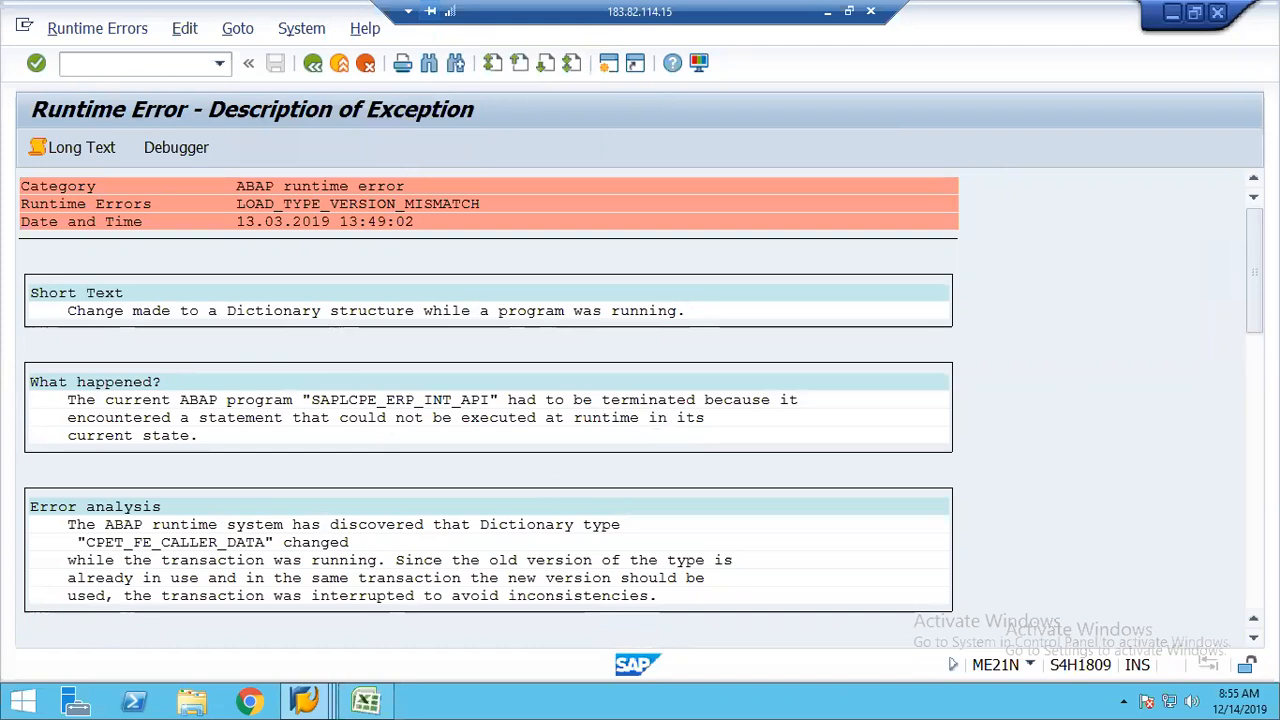
left_click(1195, 12)
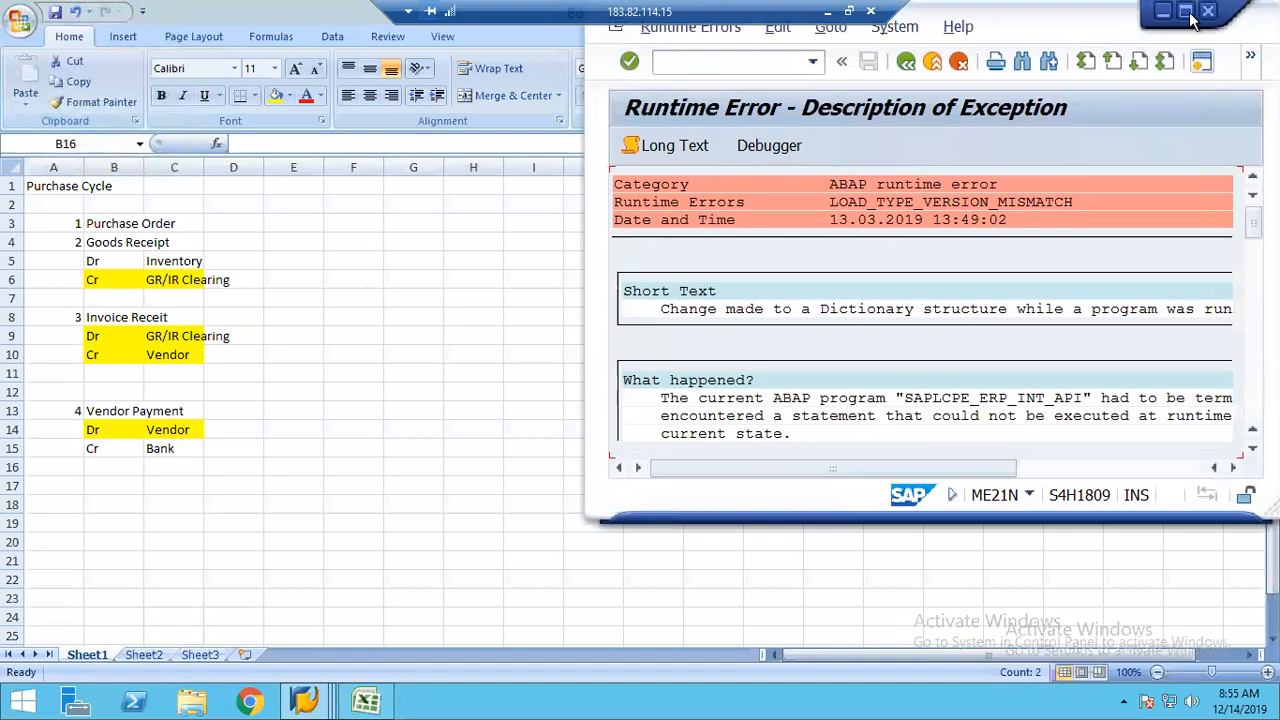
left_click(1187, 12)
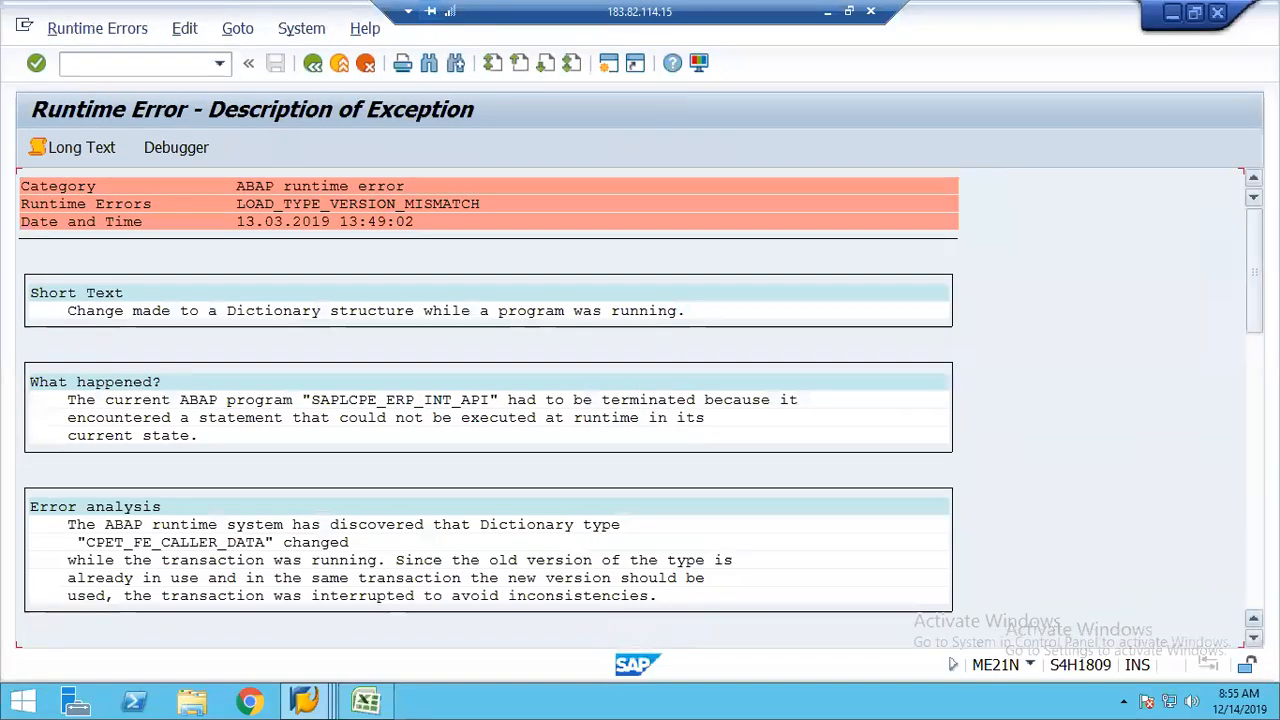
Step: Examine the runtime error description through its source code extract and open the non-CPE error handling line in the Function Builder
scroll(488, 410, "down", 3)
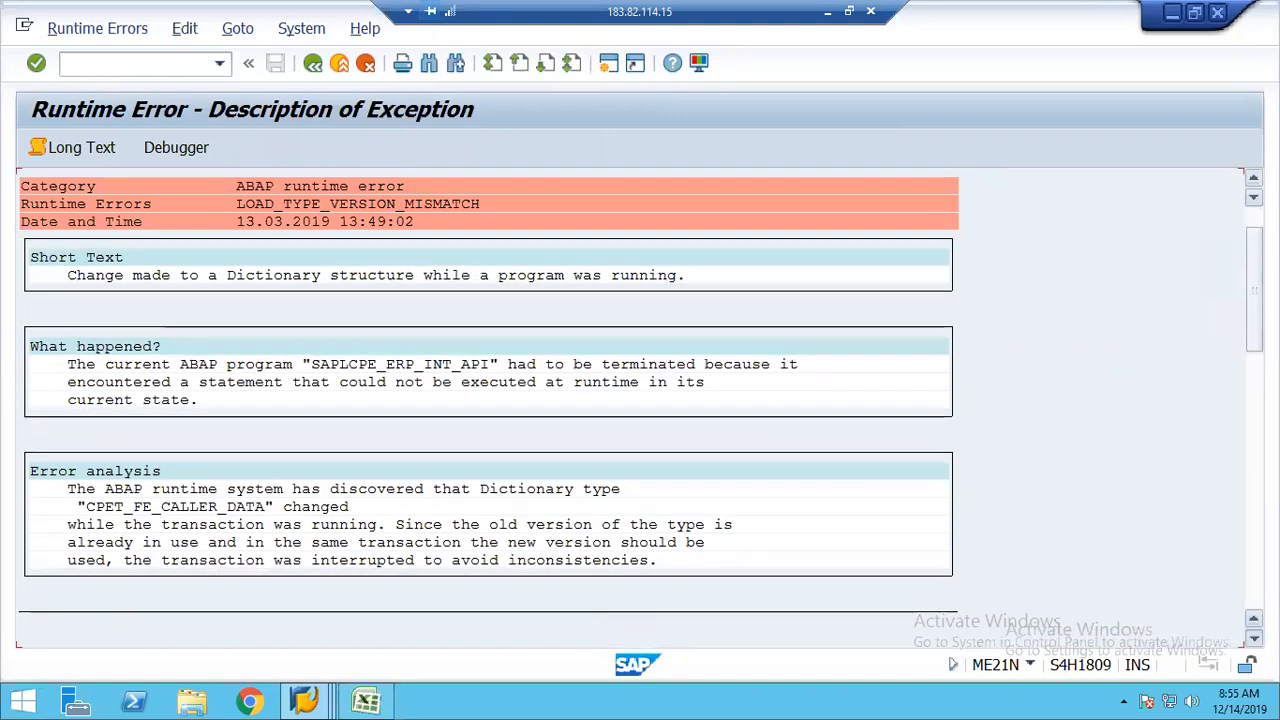
scroll(488, 410, "down", 4)
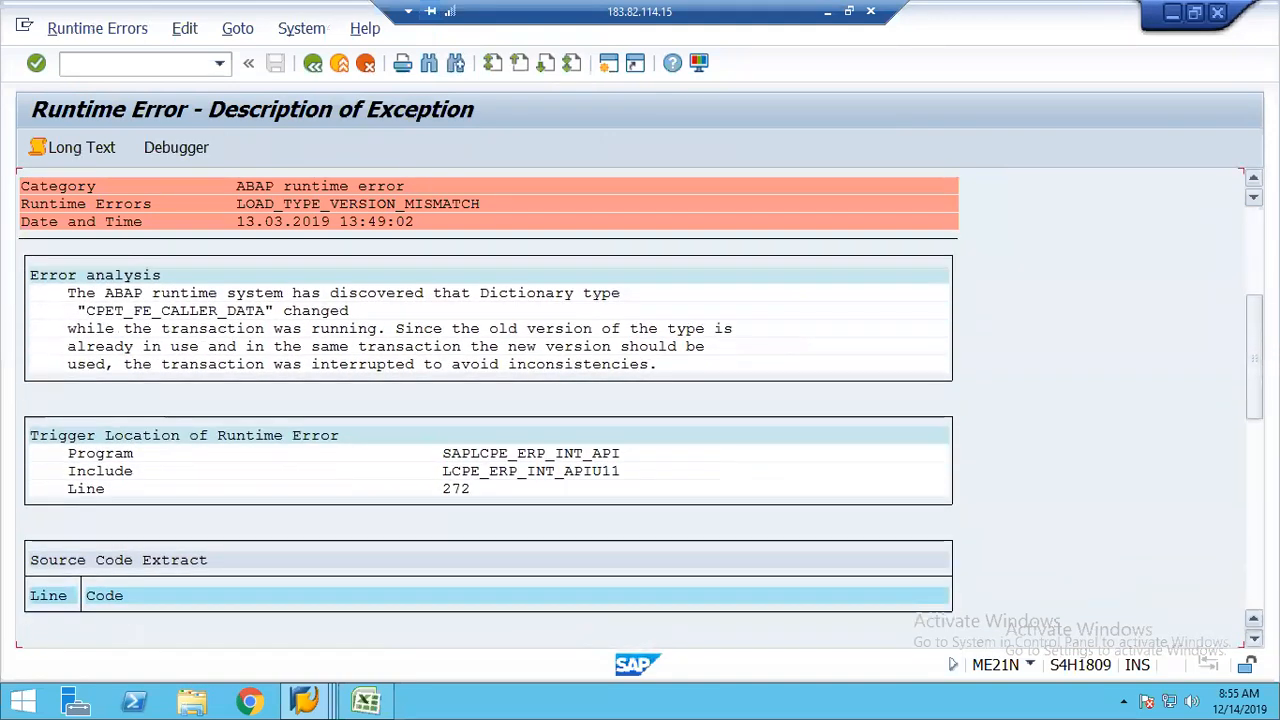
scroll(488, 410, "down", 4)
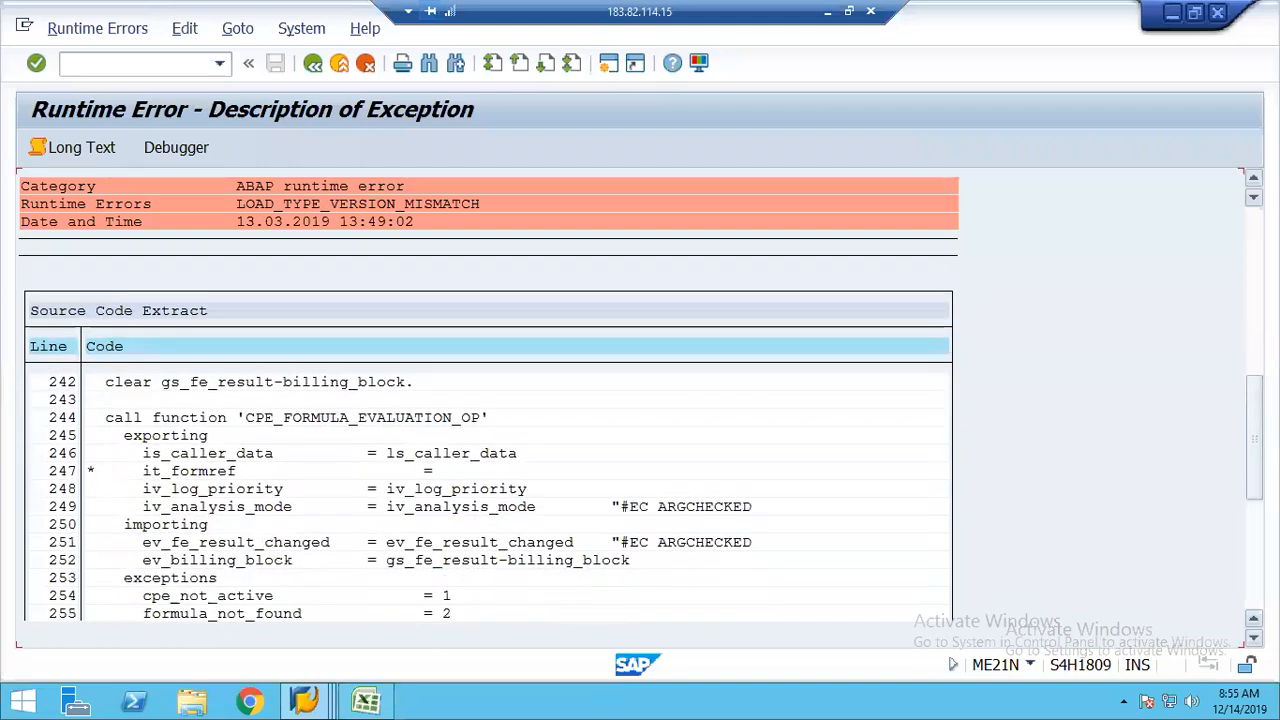
scroll(488, 430, "down", 4)
scroll(488, 430, "down", 3)
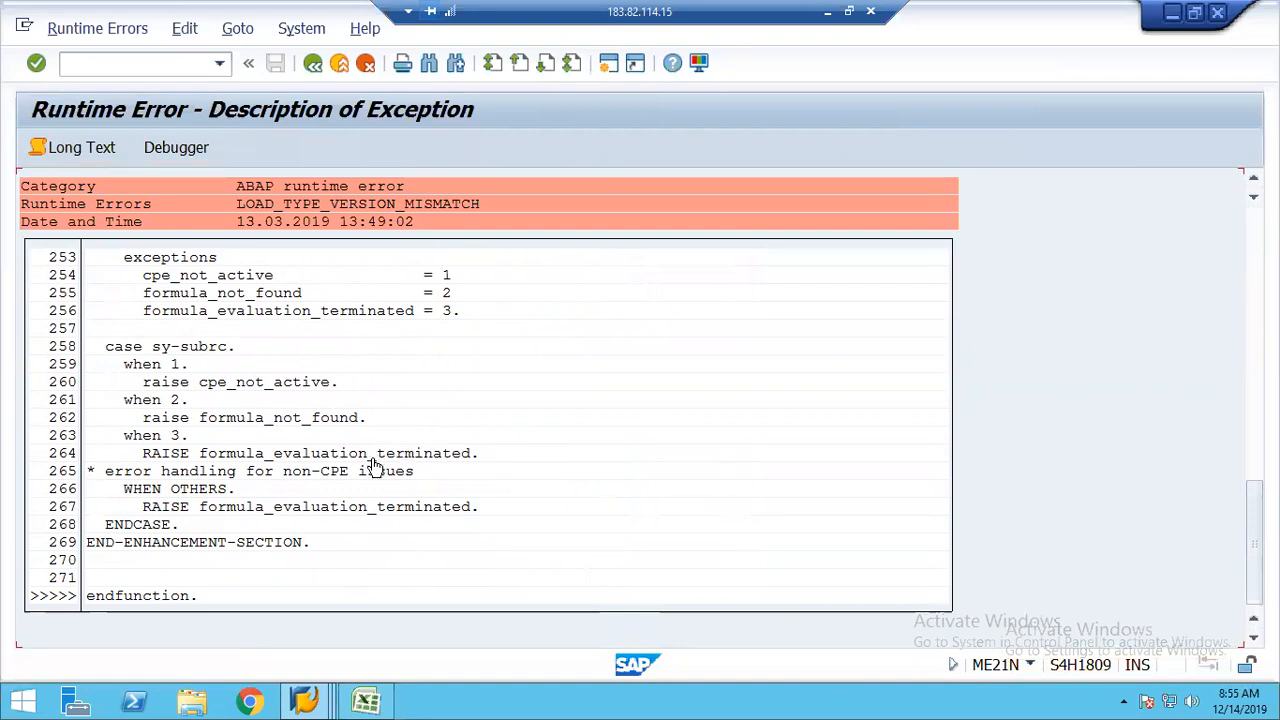
double_click(342, 476)
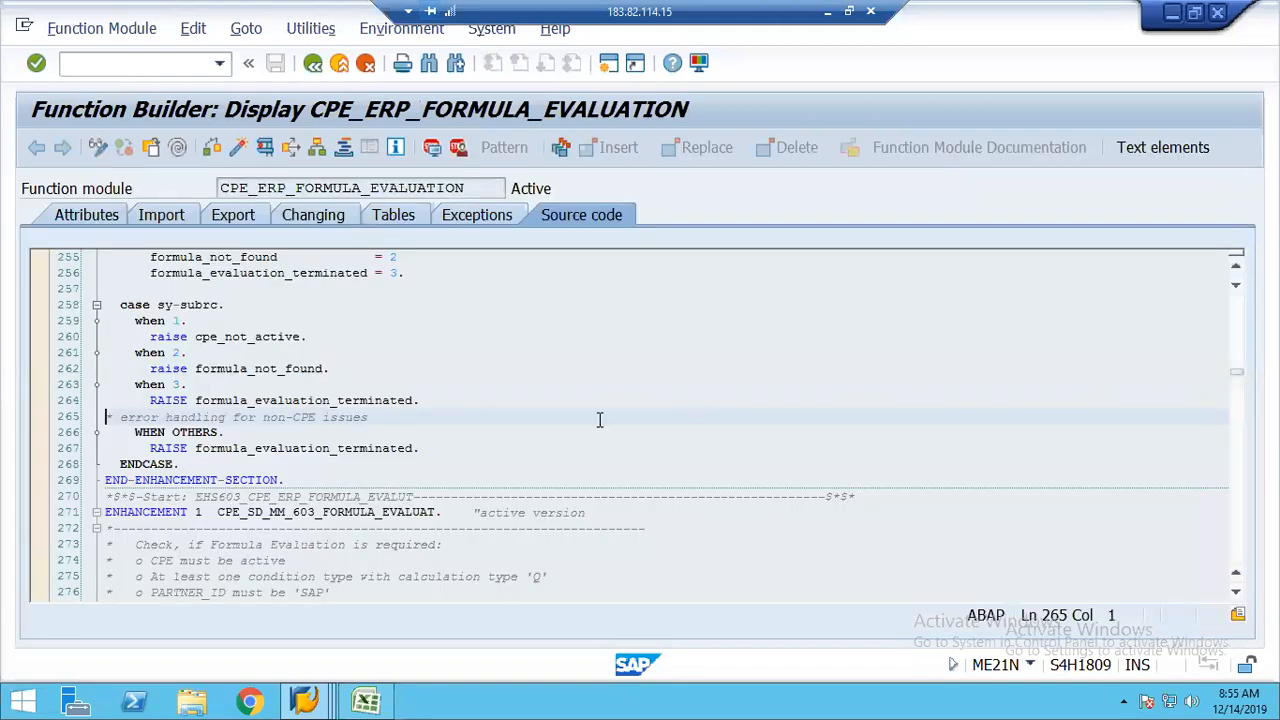
left_click(370, 417)
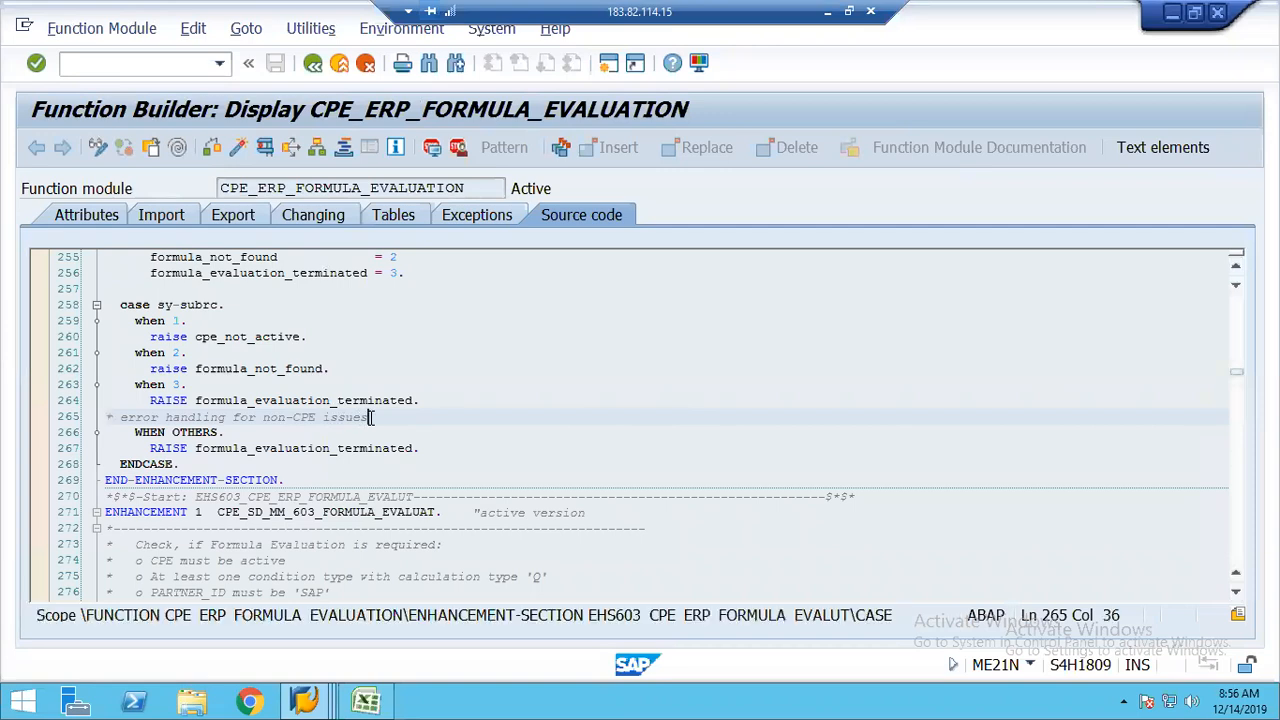
Step: Leave the function module's source code and start a new purchase order with transaction ME21N
left_click(212, 417)
left_click(337, 72)
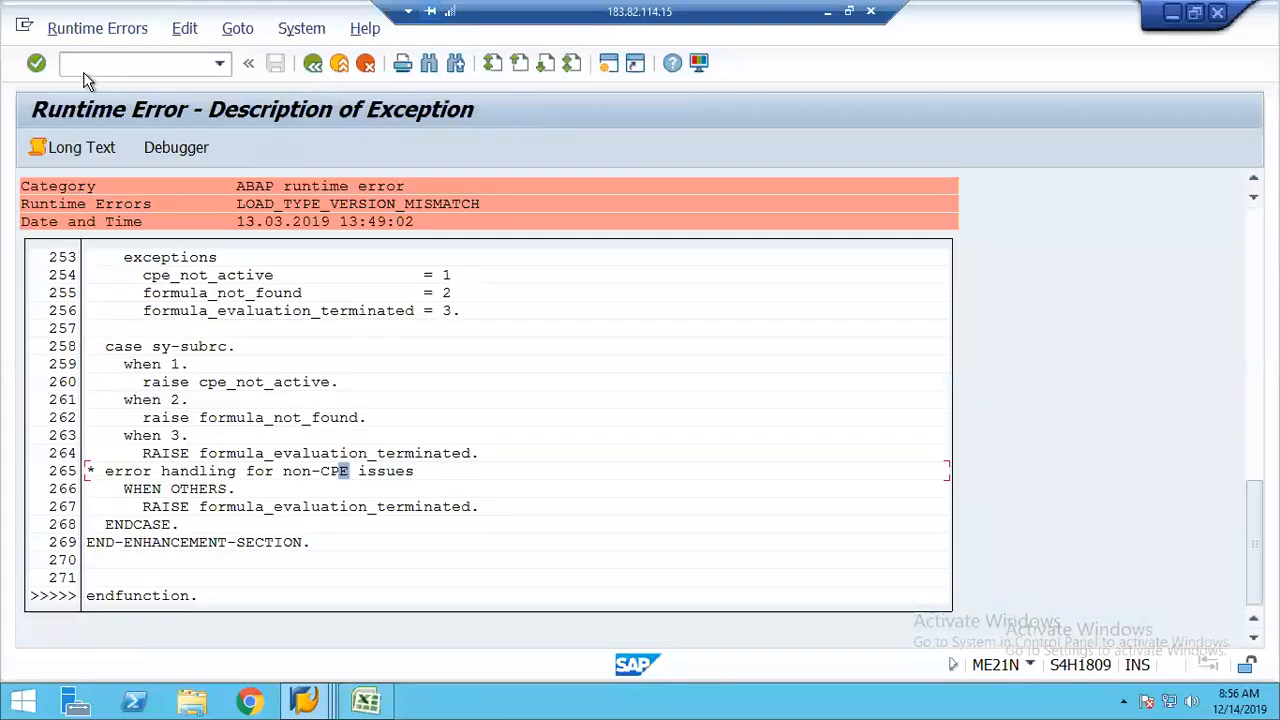
type("/nme21n")
key("Return")
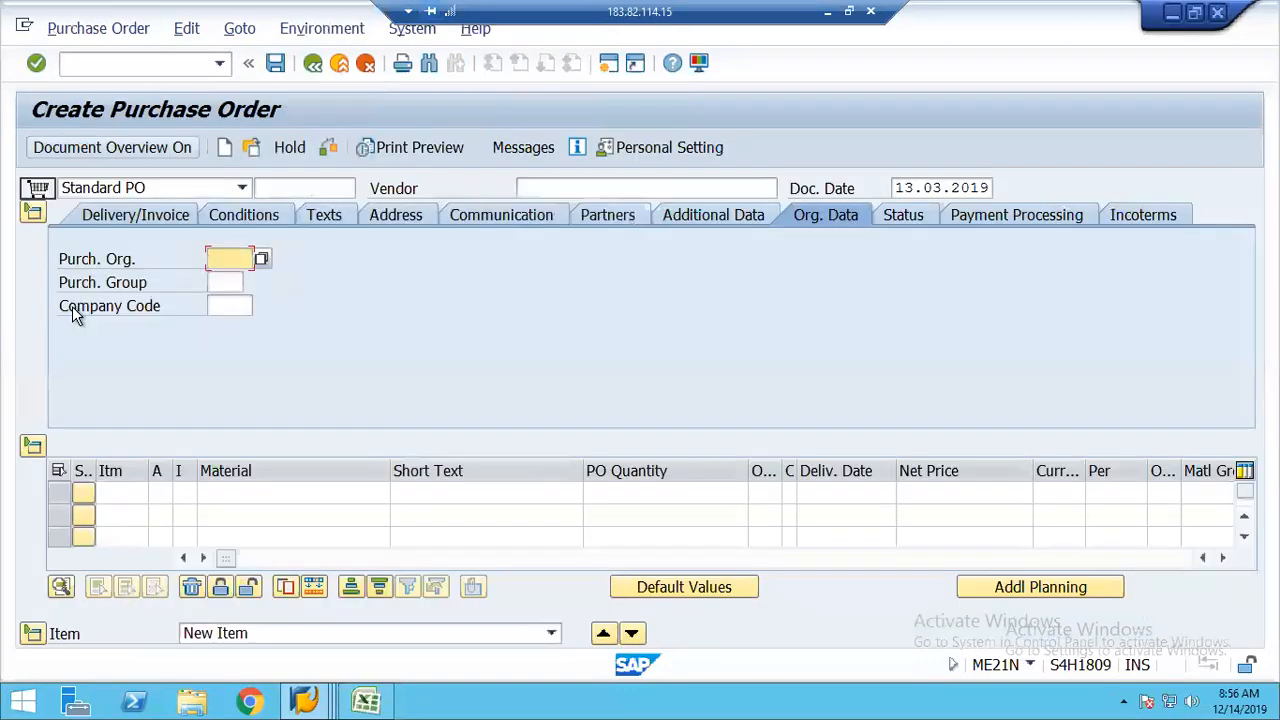
Step: Fill in the order's organizational data with purchasing organization 1248, purchasing group 004 (Internal Audit) and company code 2000
type("1248")
key("Tab")
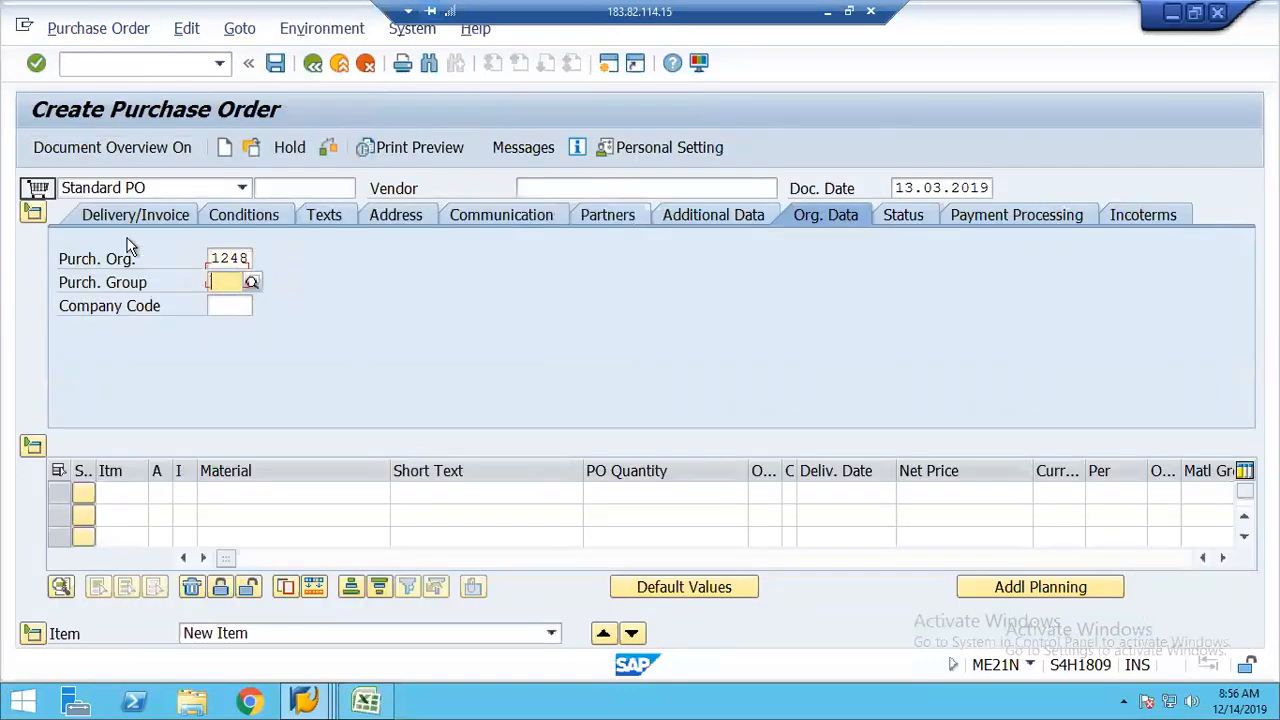
type("005")
key("Tab")
key("Down")
key("Return")
key("shift+Tab")
left_click(251, 282)
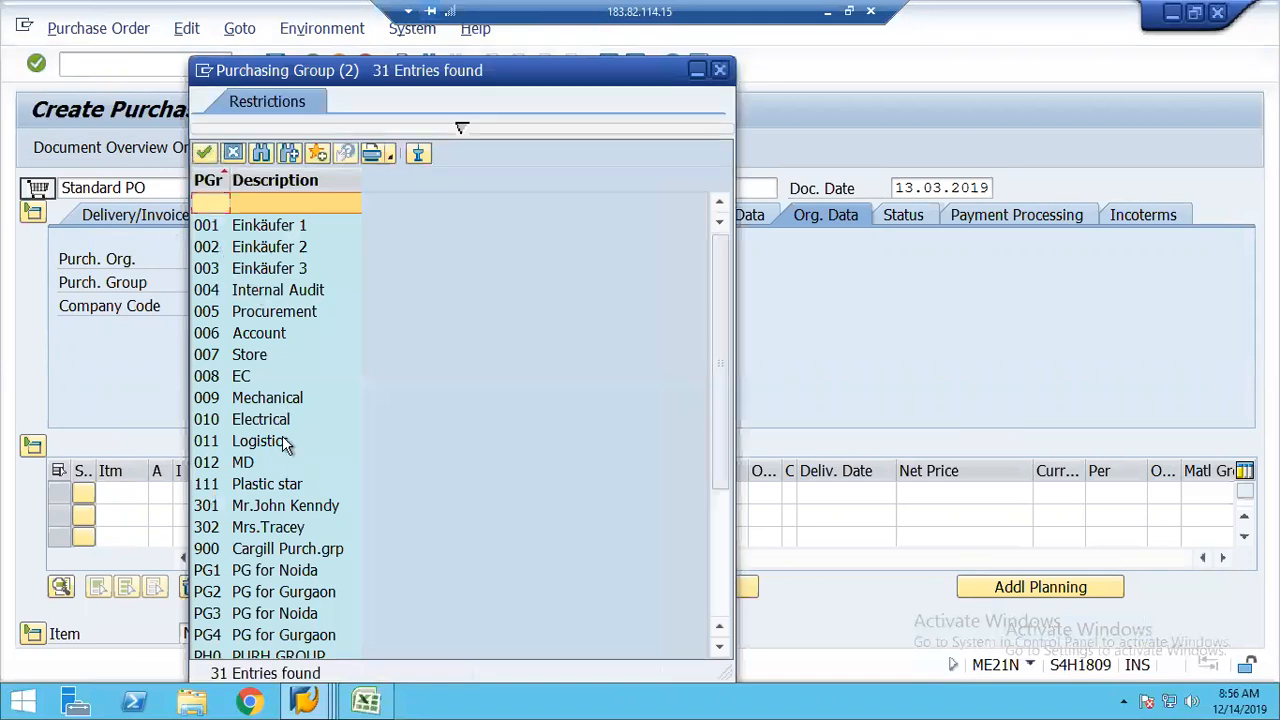
double_click(216, 290)
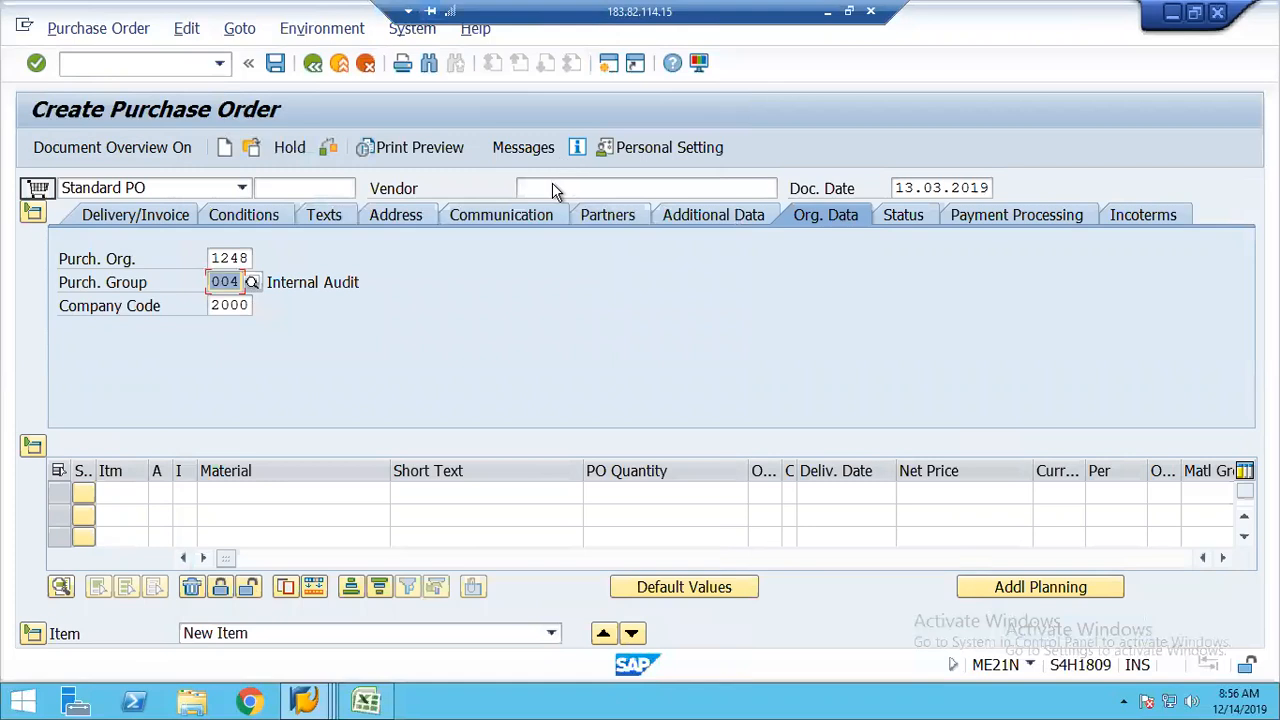
Step: Fill in the vendor number in the purchase order header using the previously entered value
left_click(554, 187)
type("0002000000")
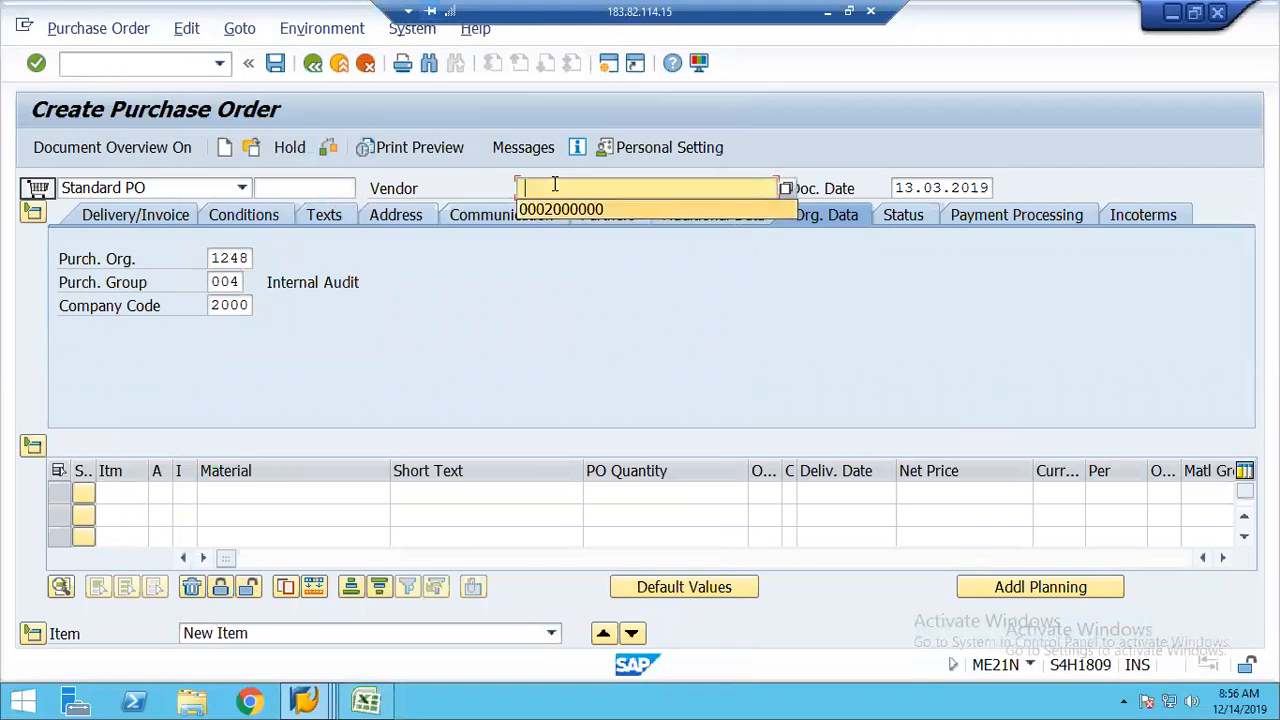
left_click(560, 208)
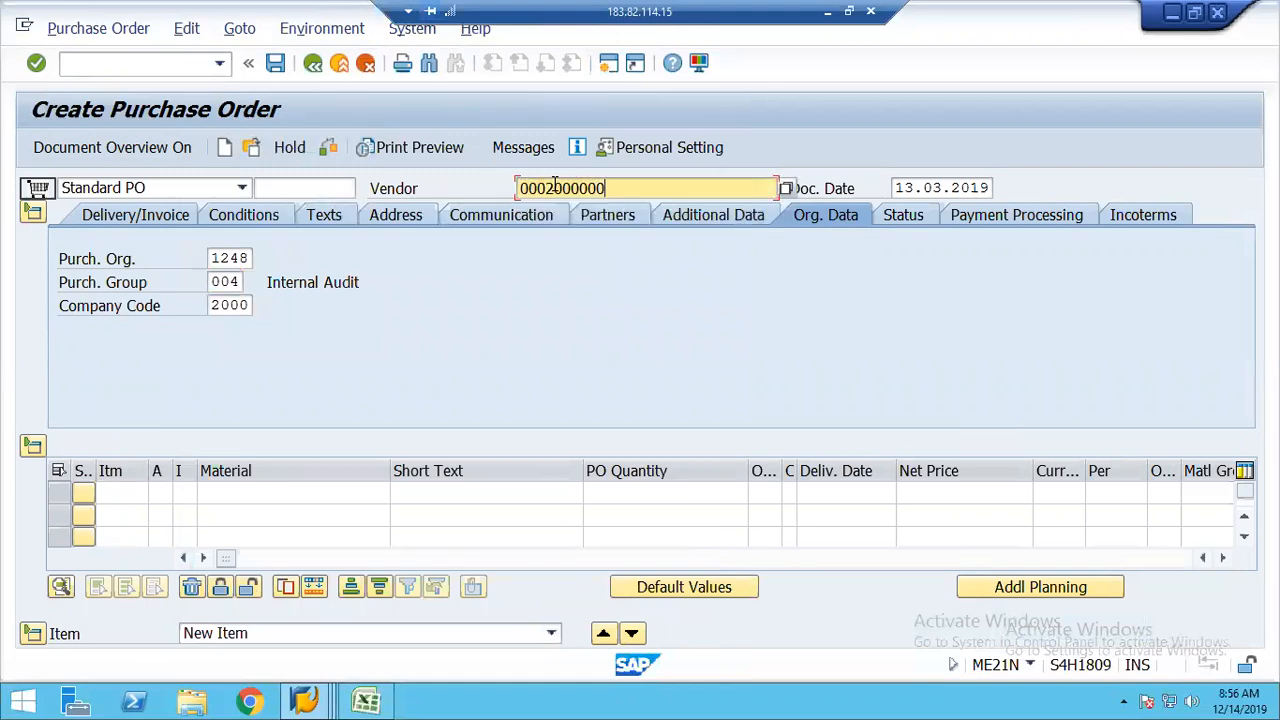
Step: Enter material 21 as the first order item with quantity 1000, net price 12 and currency USD
left_click(226, 496)
type("21")
key("Tab")
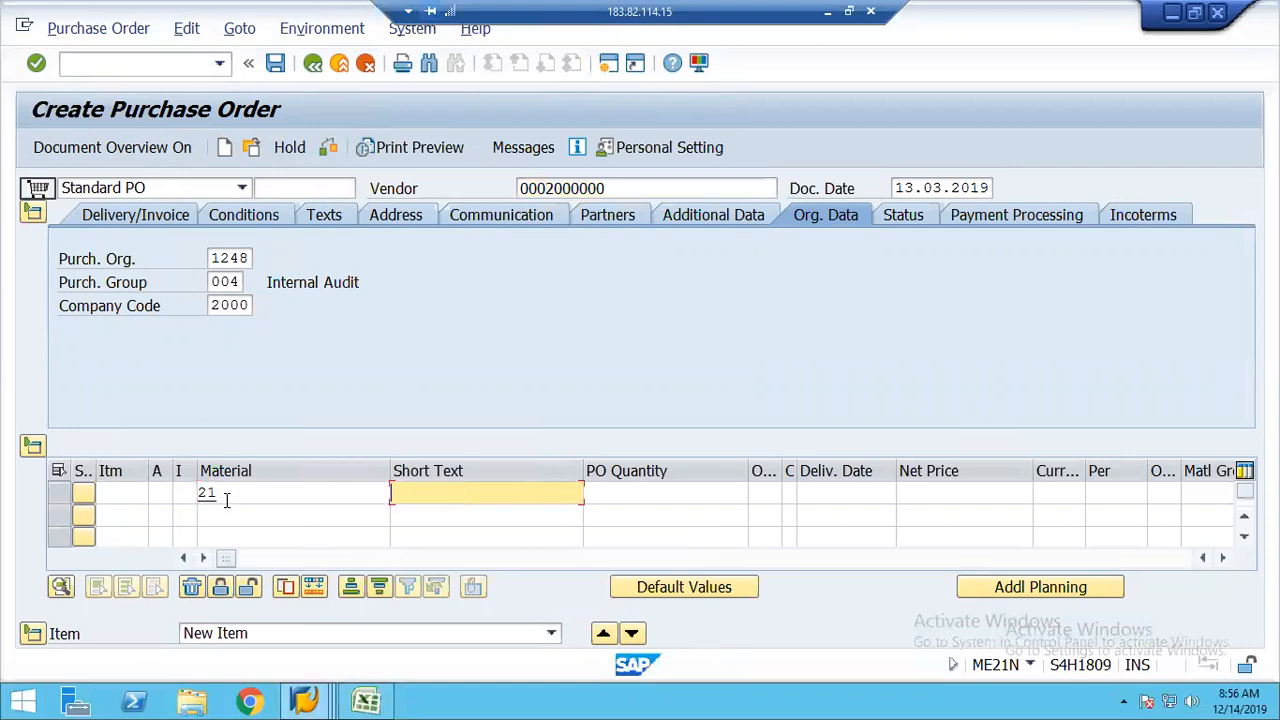
key("Tab")
type("1000")
key("Tab")
key("Tab")
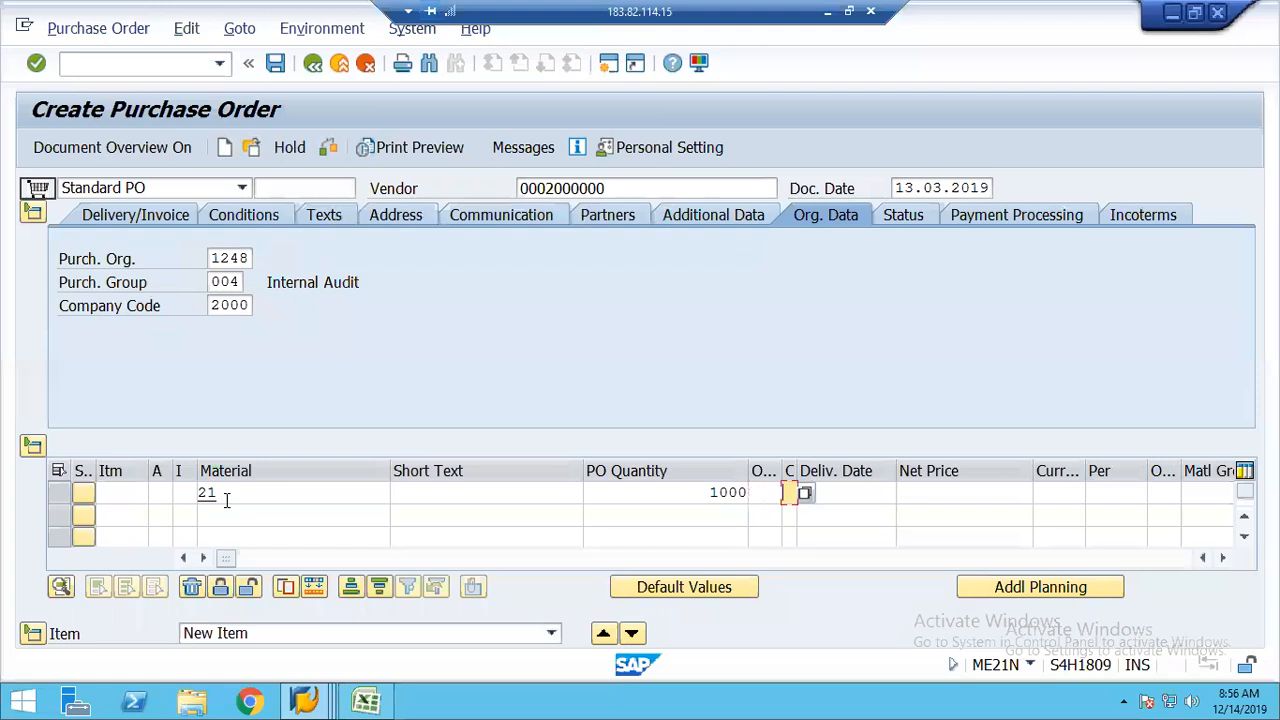
key("Tab")
key("Tab")
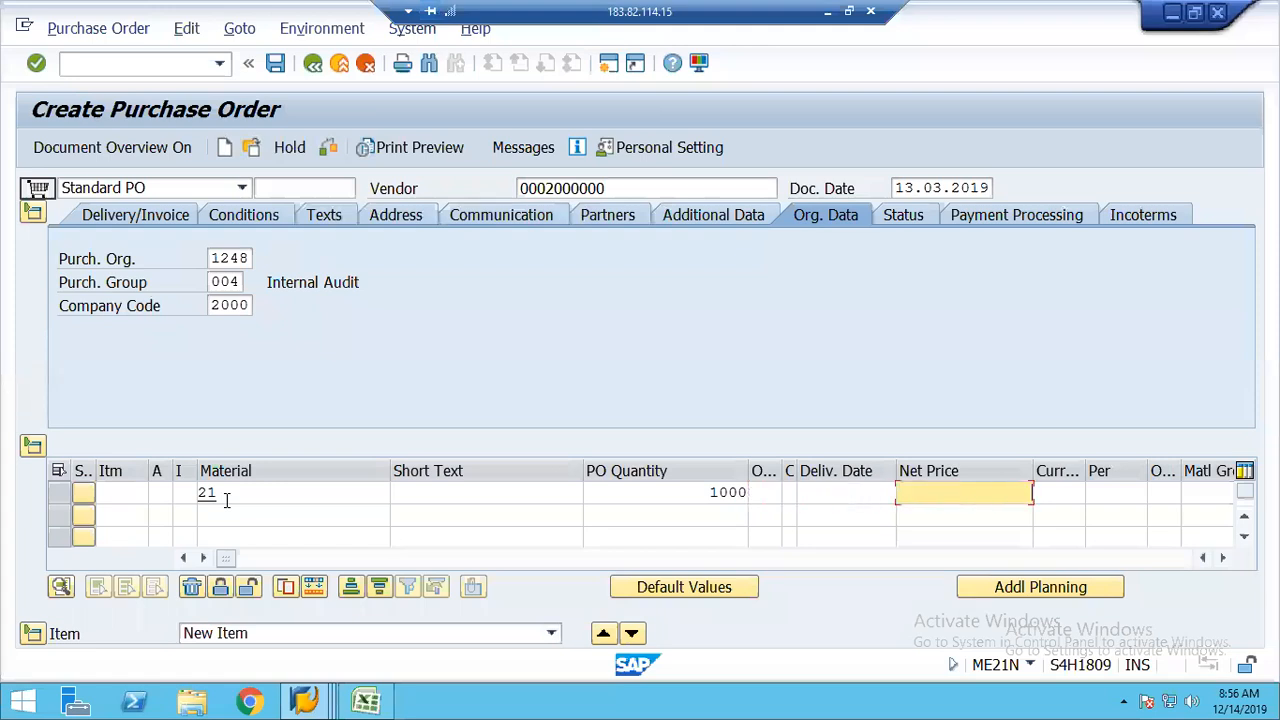
key("Tab")
type("usd")
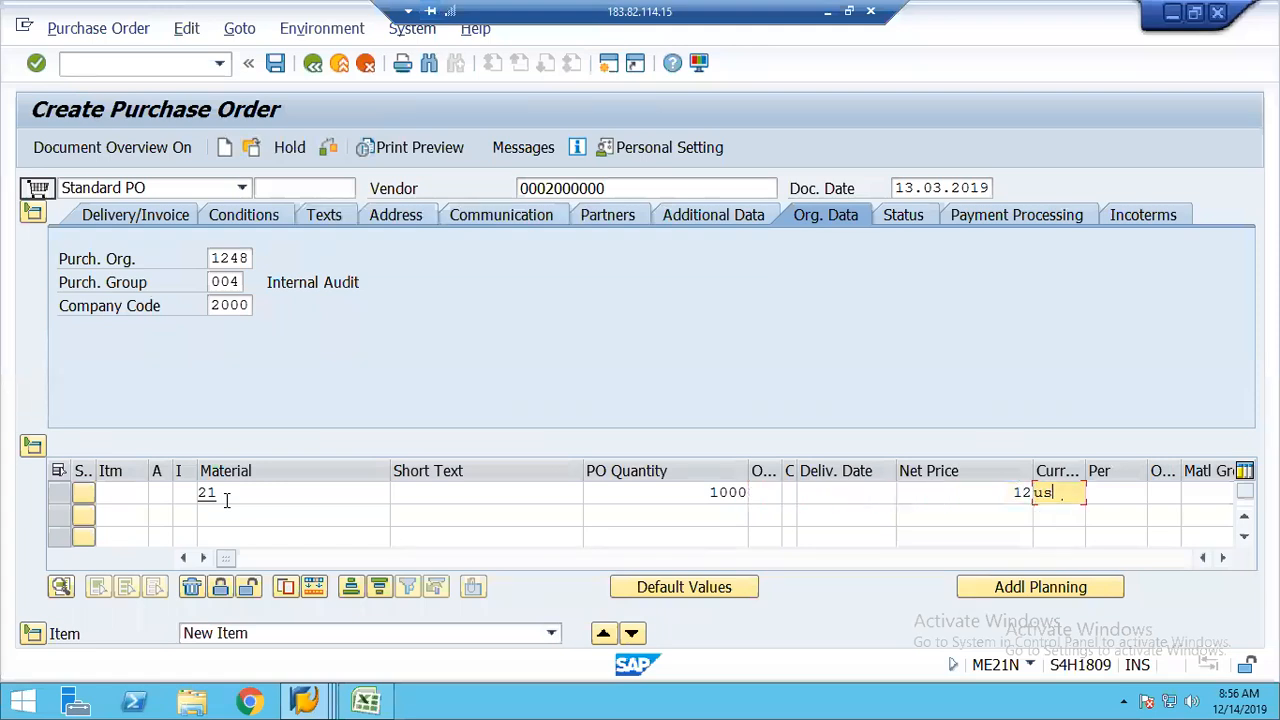
Step: Assign the item material group 01, plant 1248 and storage location 1248, and validate the purchase order
key("Tab")
key("Tab")
key("Tab")
type("01")
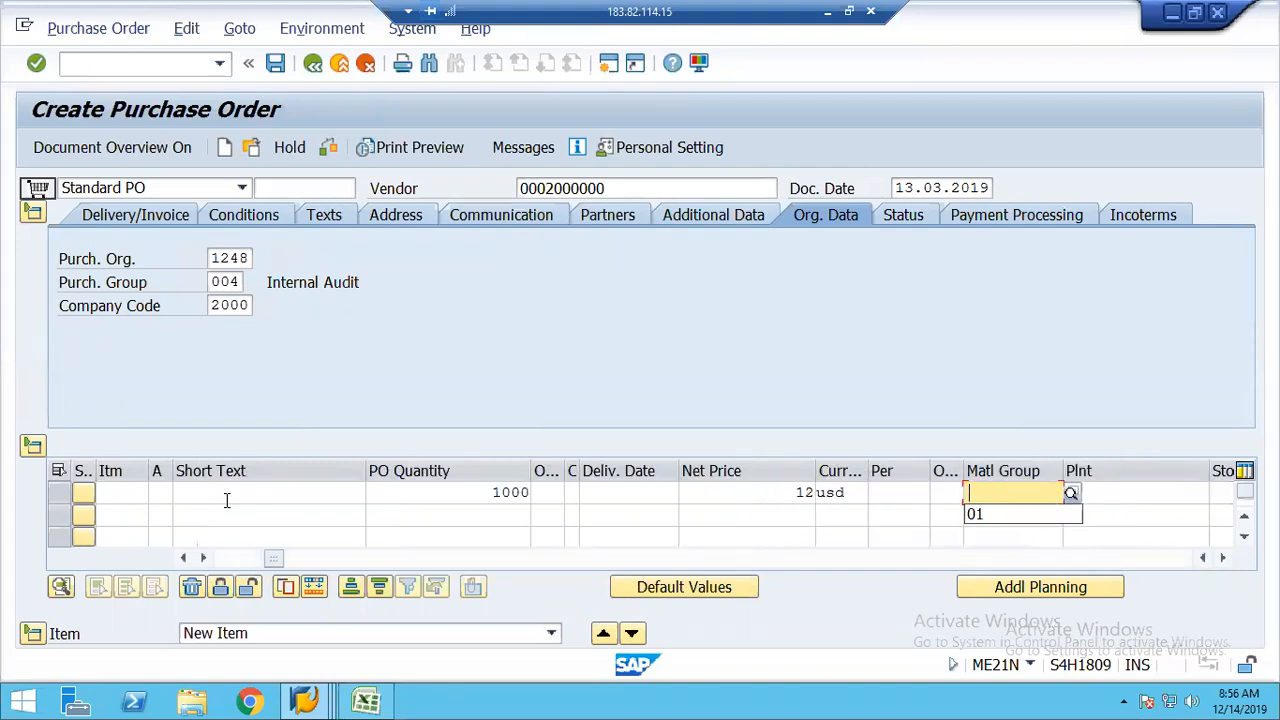
key("Tab")
type("1248")
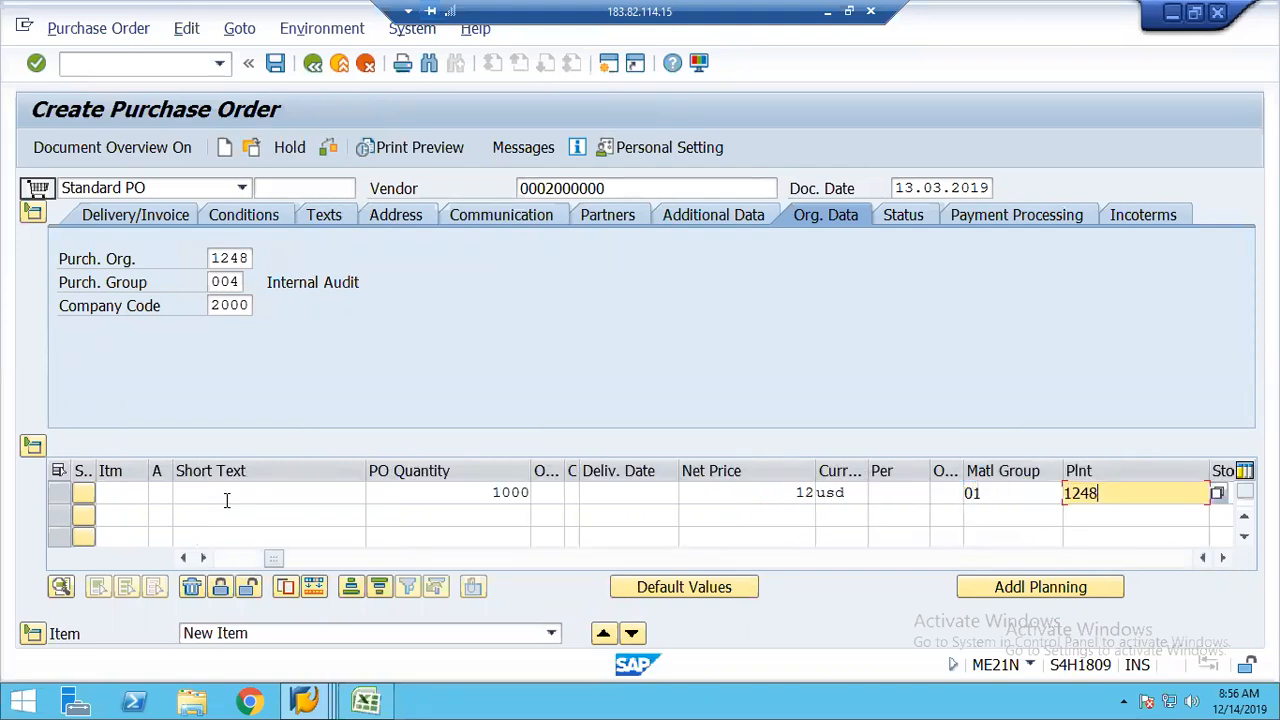
key("Tab")
type("1248")
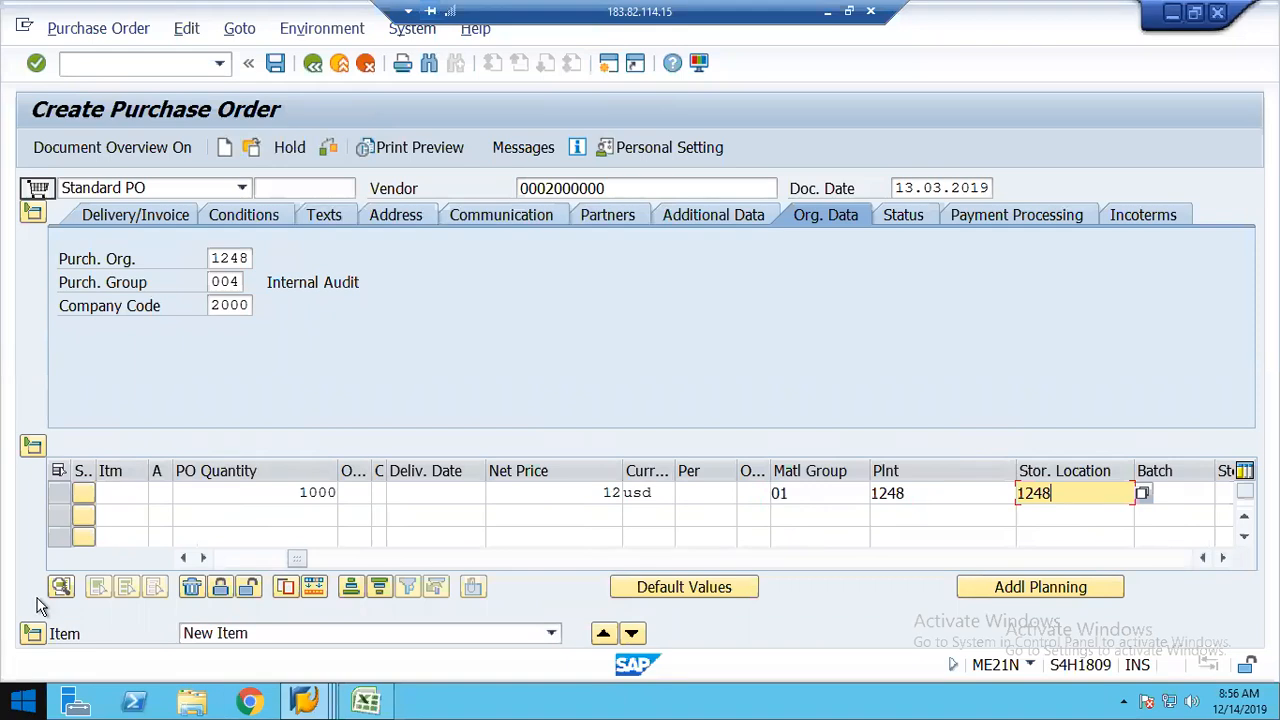
key("Return")
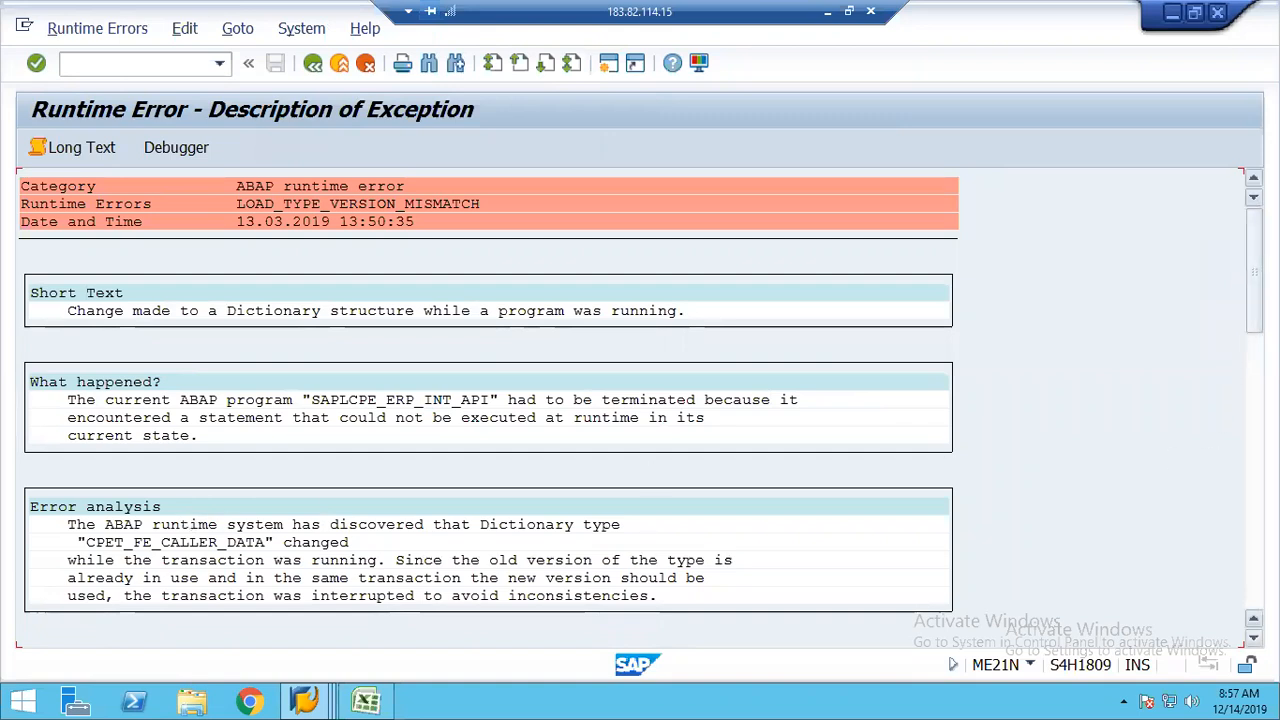
Step: Examine the new runtime error's description, including its error analysis, trigger location and source code extract
left_click_drag(1254, 272, 1254, 296)
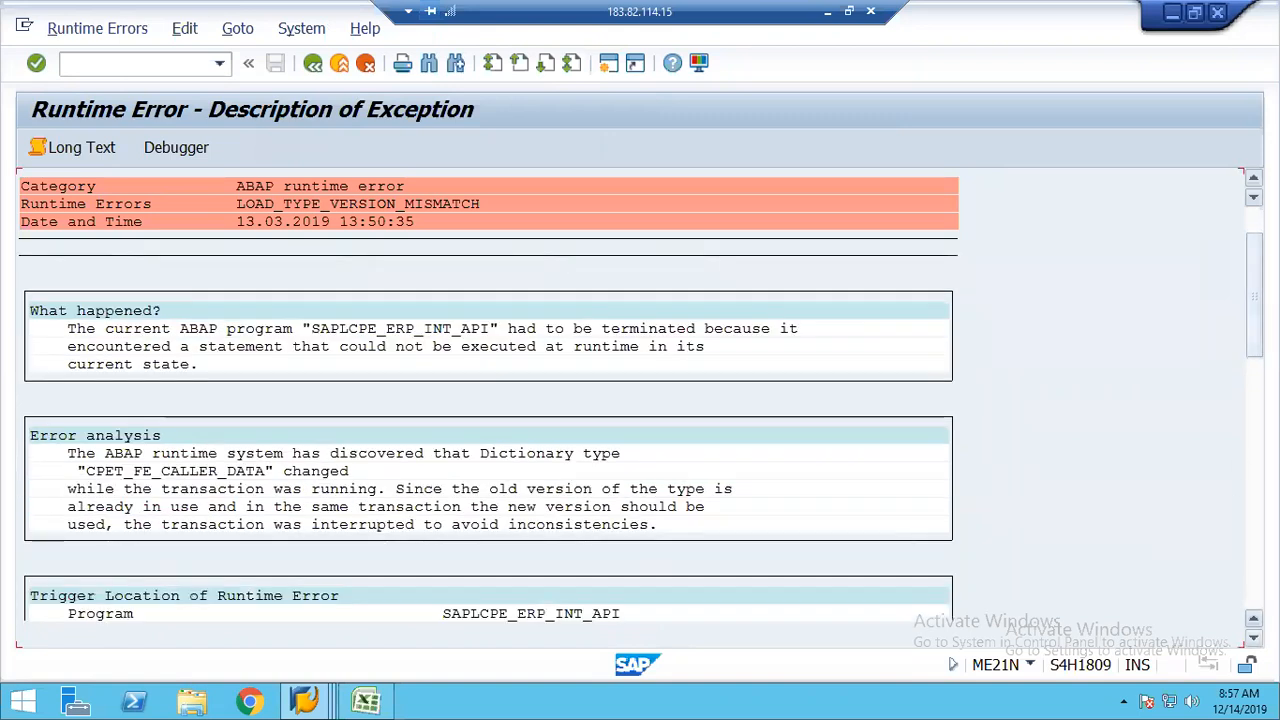
key("Page_Down")
key("Page_Down")
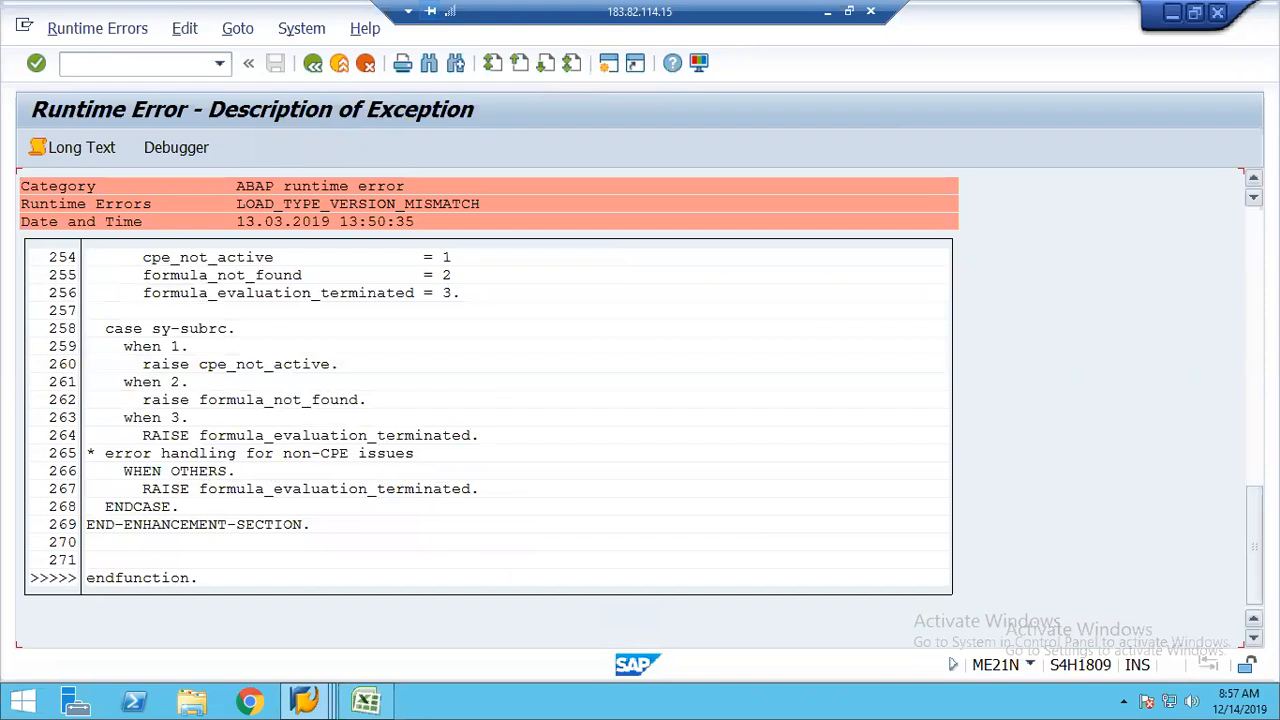
scroll(488, 420, "up", 5)
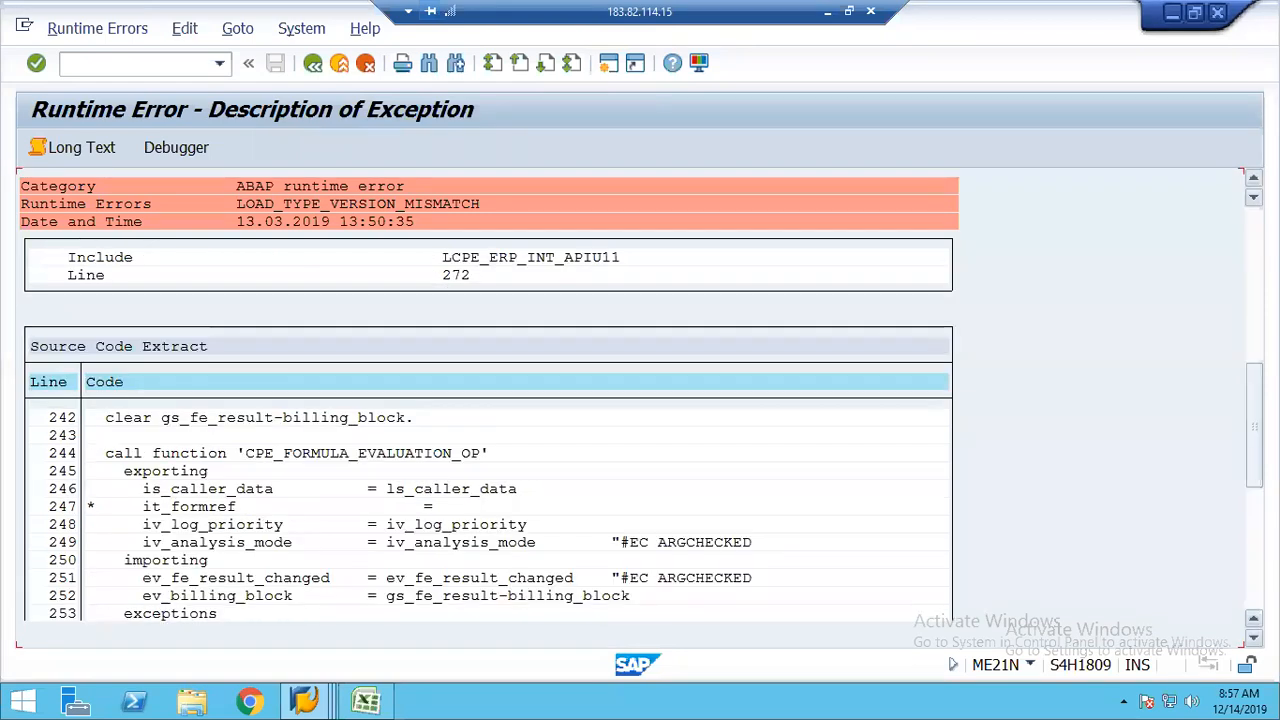
scroll(488, 430, "up", 6)
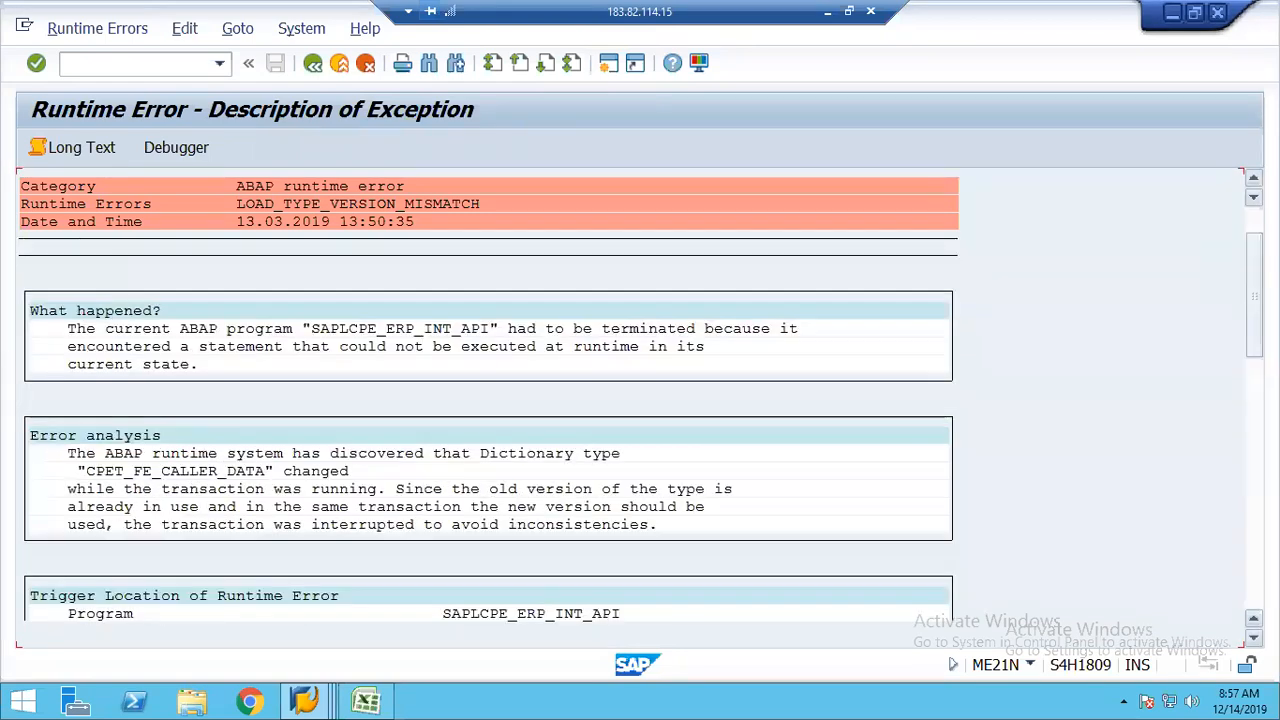
scroll(488, 420, "up", 2)
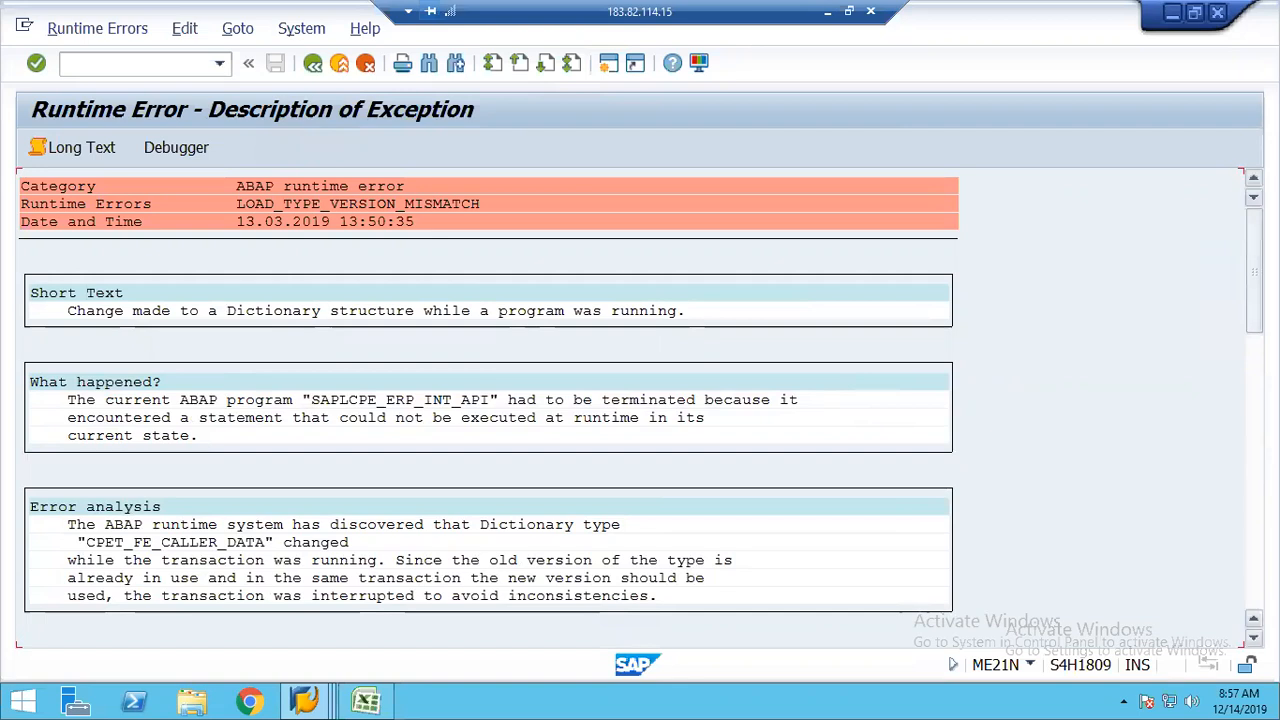
scroll(488, 450, "down", 5)
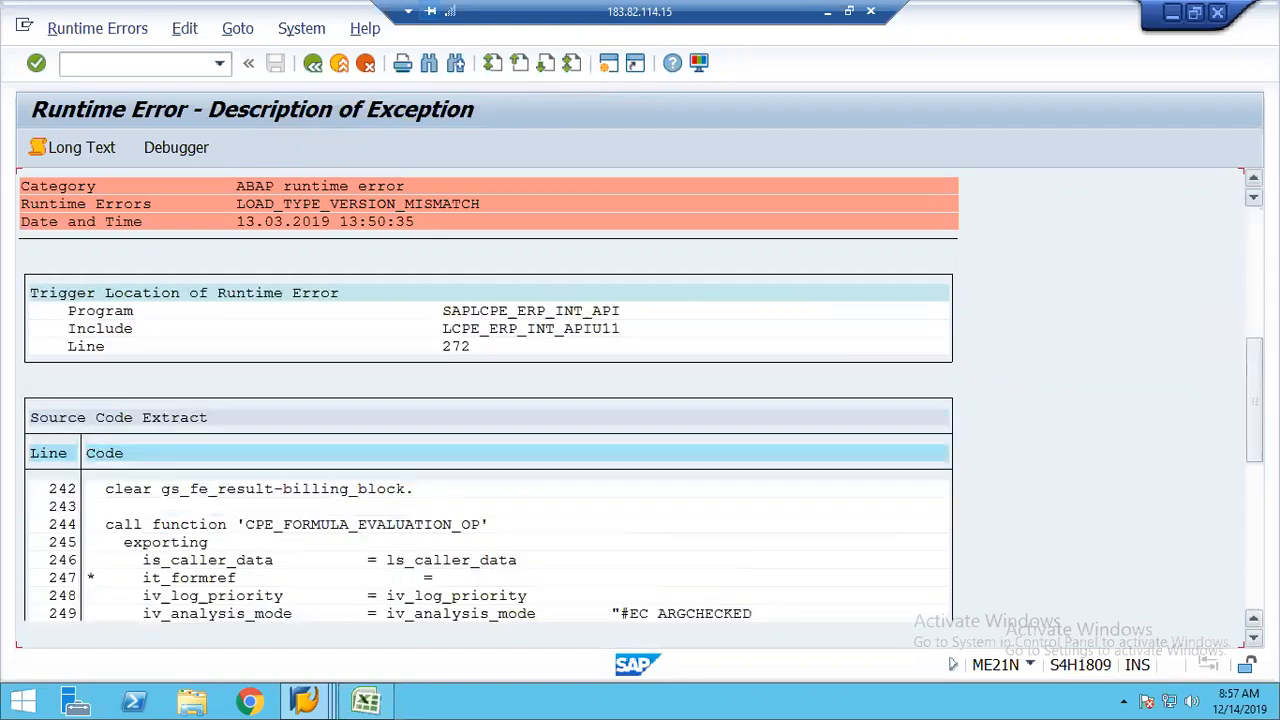
scroll(488, 430, "down", 5)
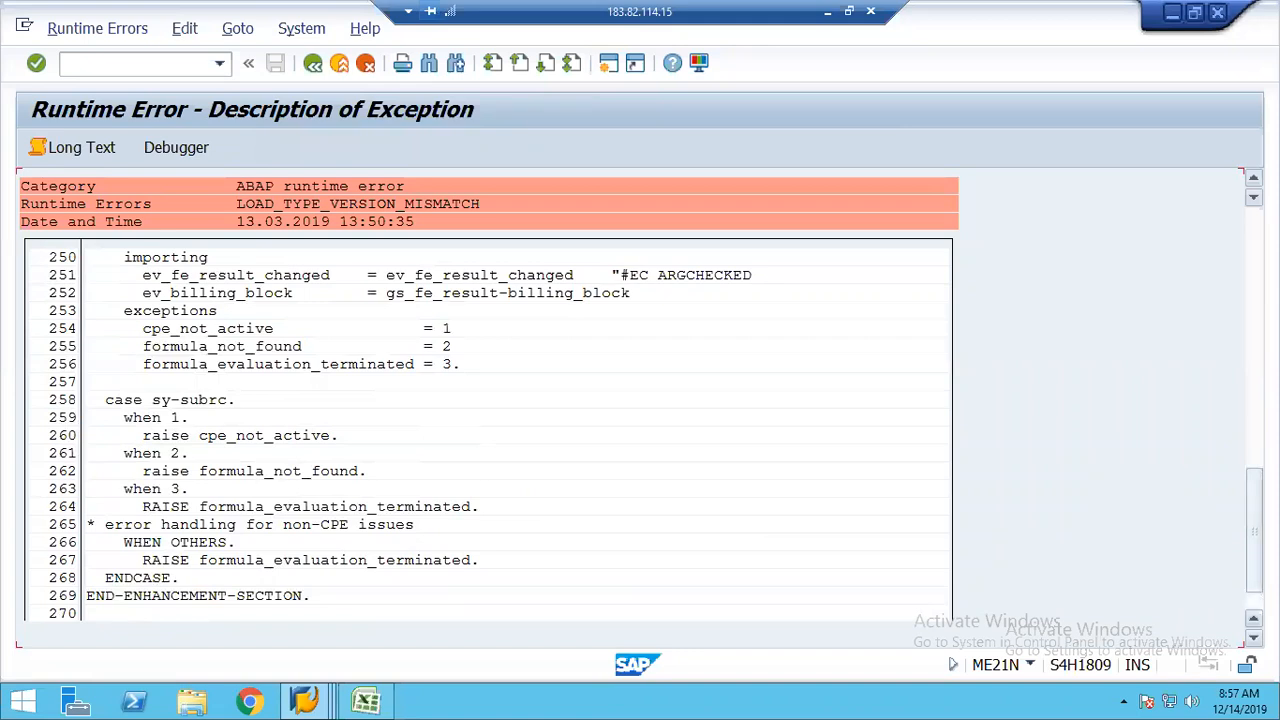
scroll(488, 430, "down", 5)
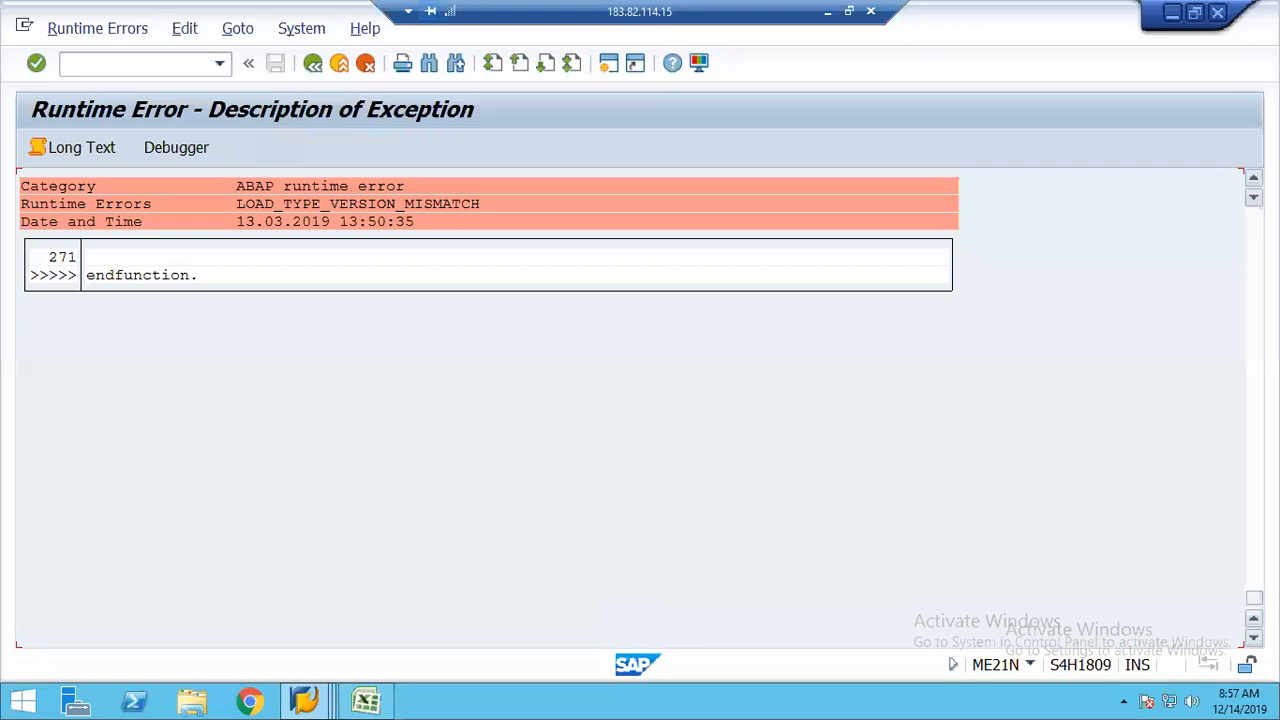
scroll(488, 430, "up", 5)
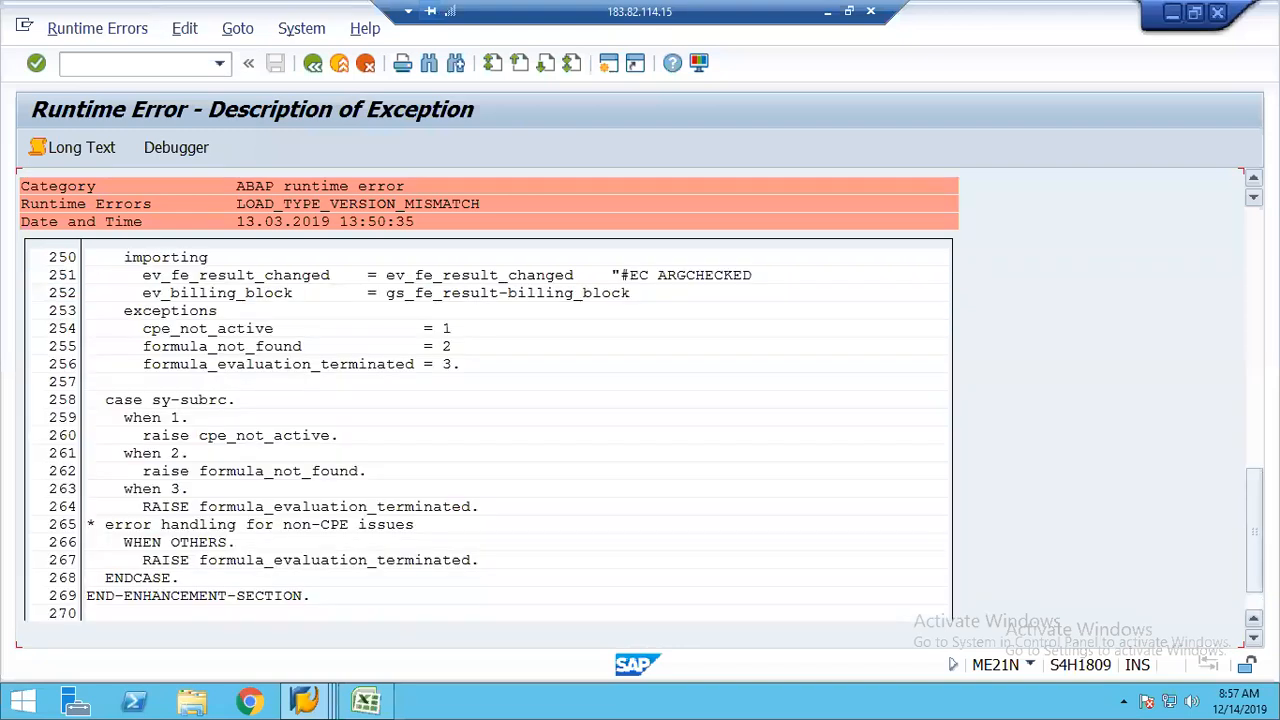
scroll(488, 430, "up", 5)
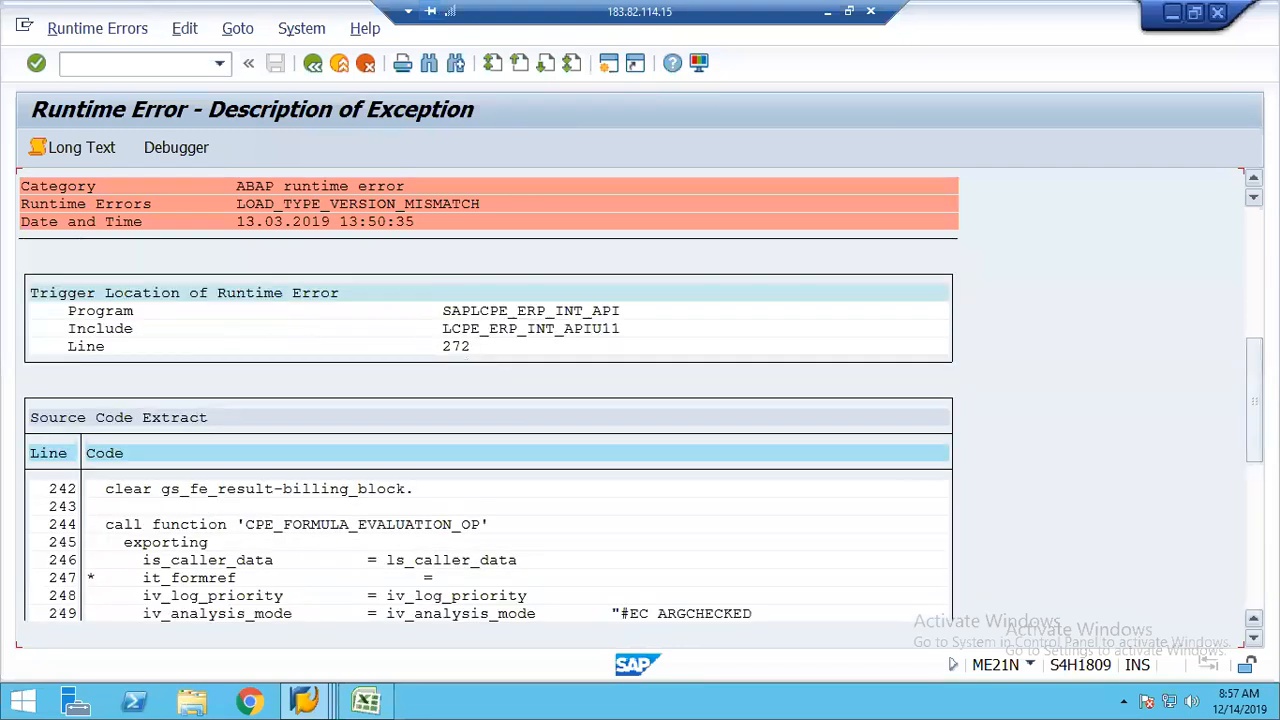
scroll(488, 430, "up", 5)
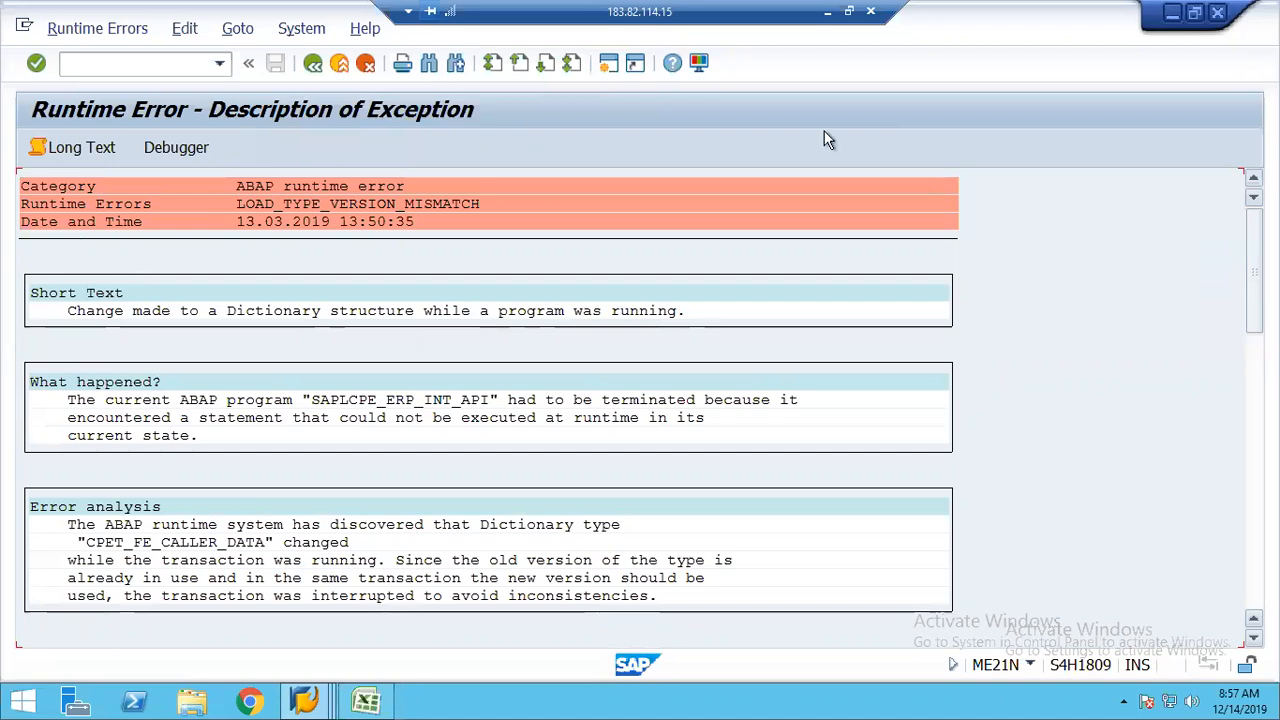
Step: Leave the runtime error and open G/L account document entry with transaction FB50
key("ctrl+slash")
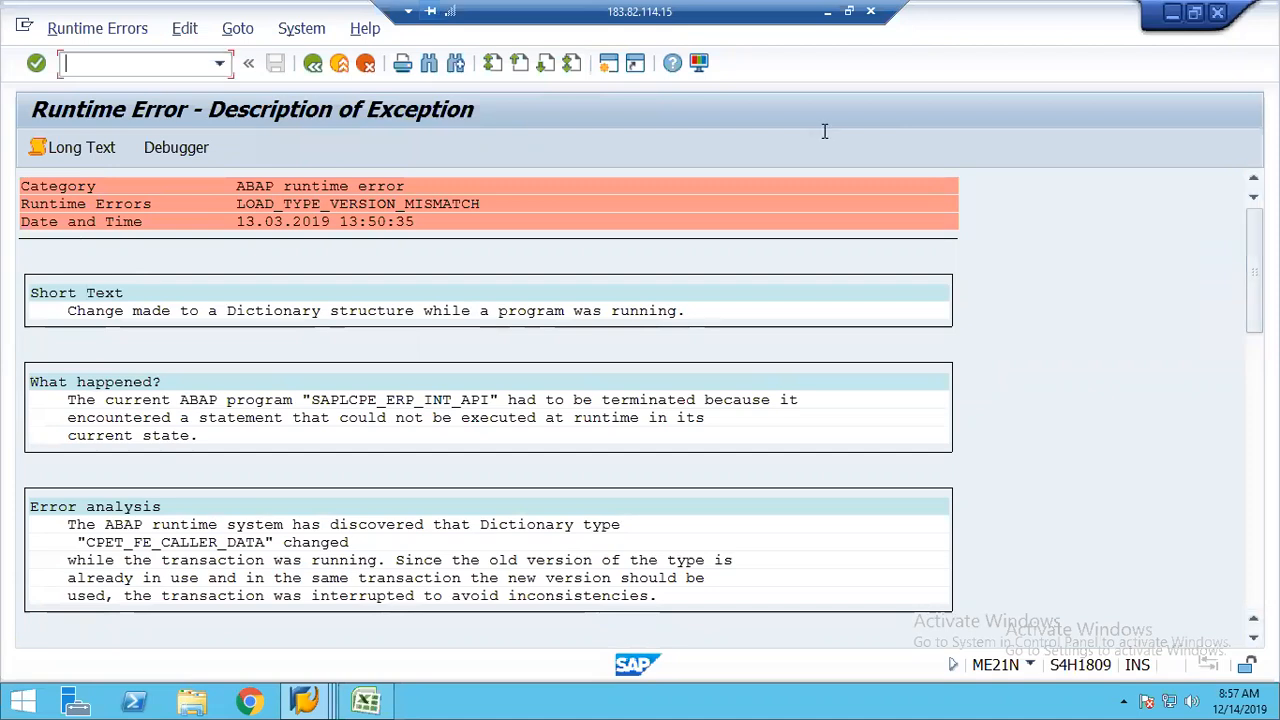
type("/nfb50")
key("Return")
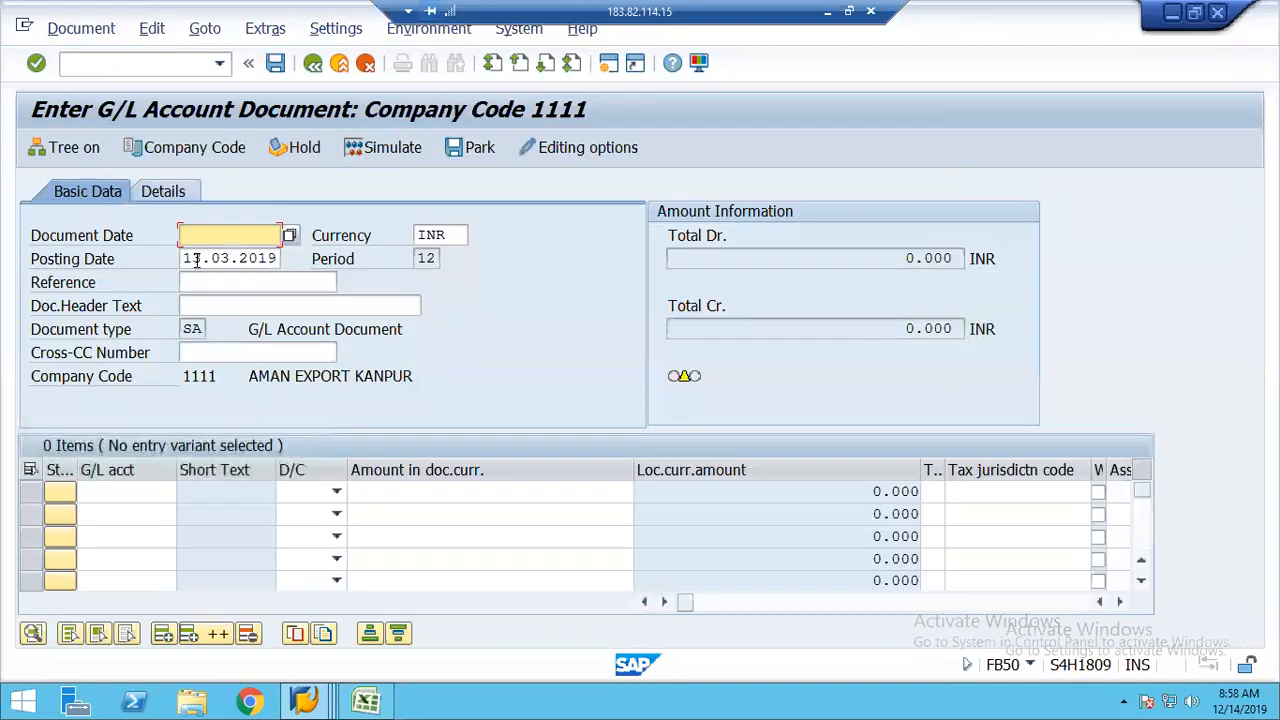
Step: Set the G/L document's date to 13.03.2019 and its header text to 321
type("130320")
key("Tab")
key("Tab")
key("Tab")
key("Tab")
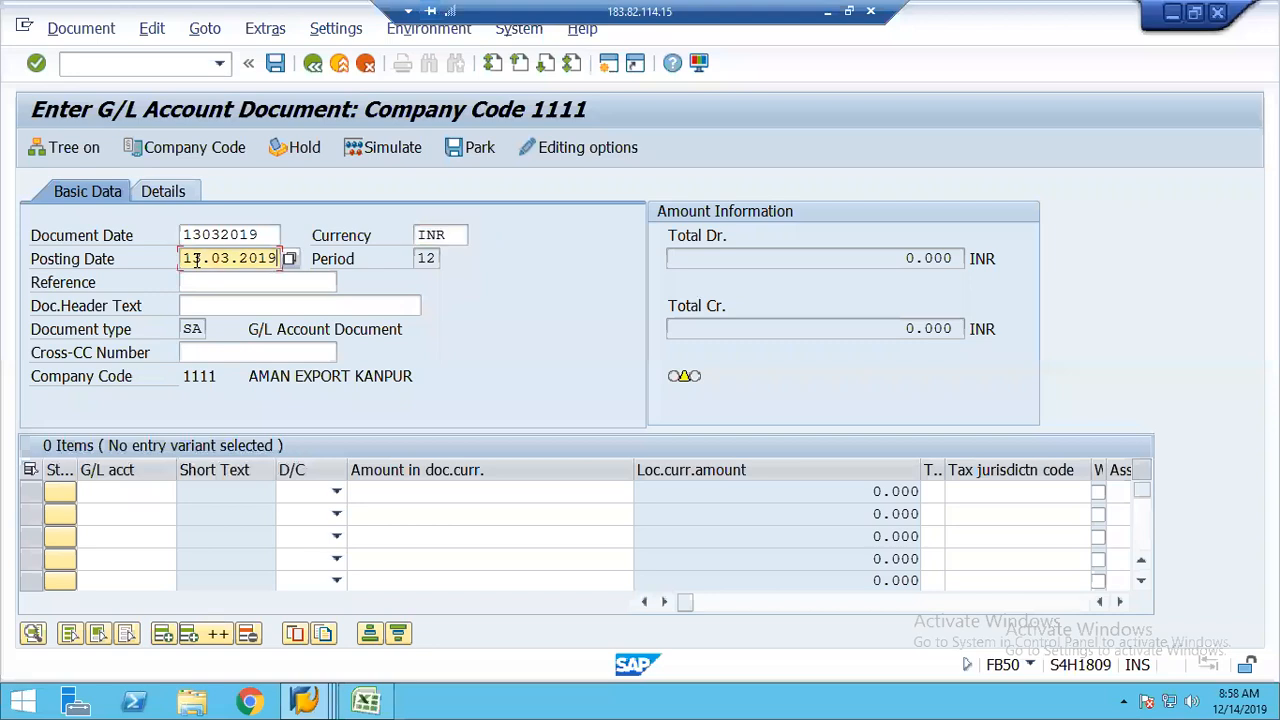
type("321")
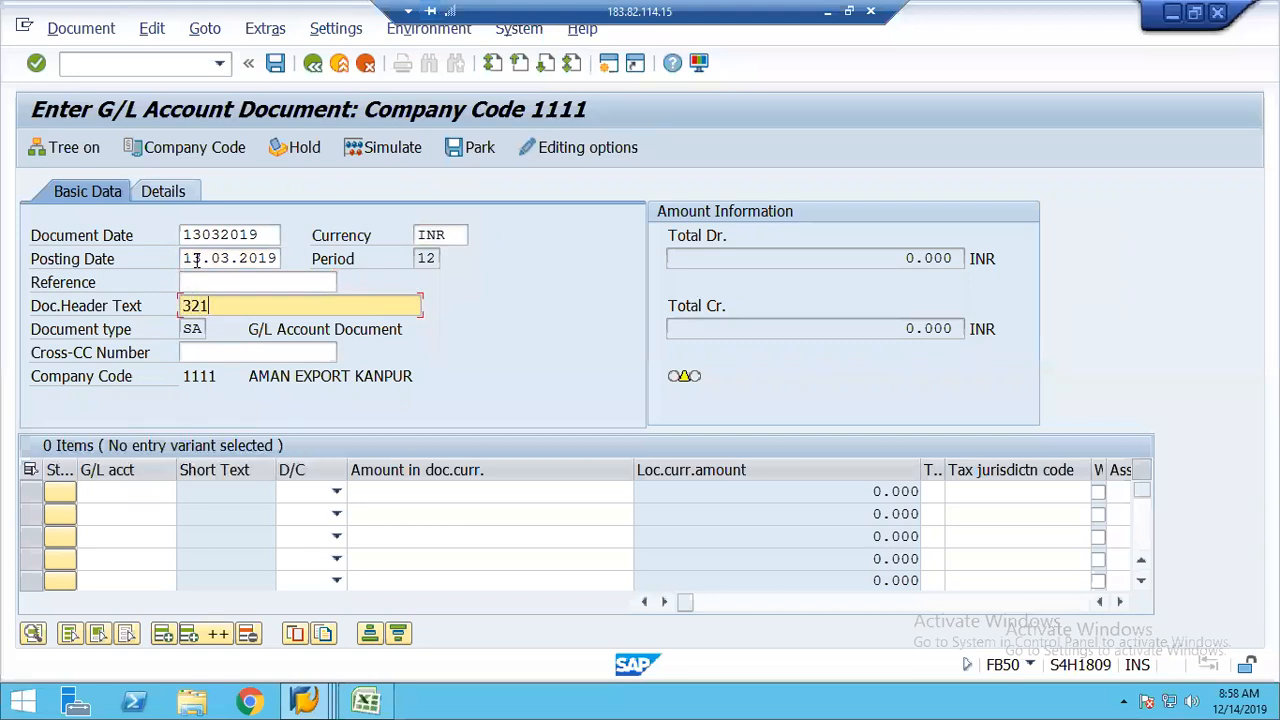
key("Tab")
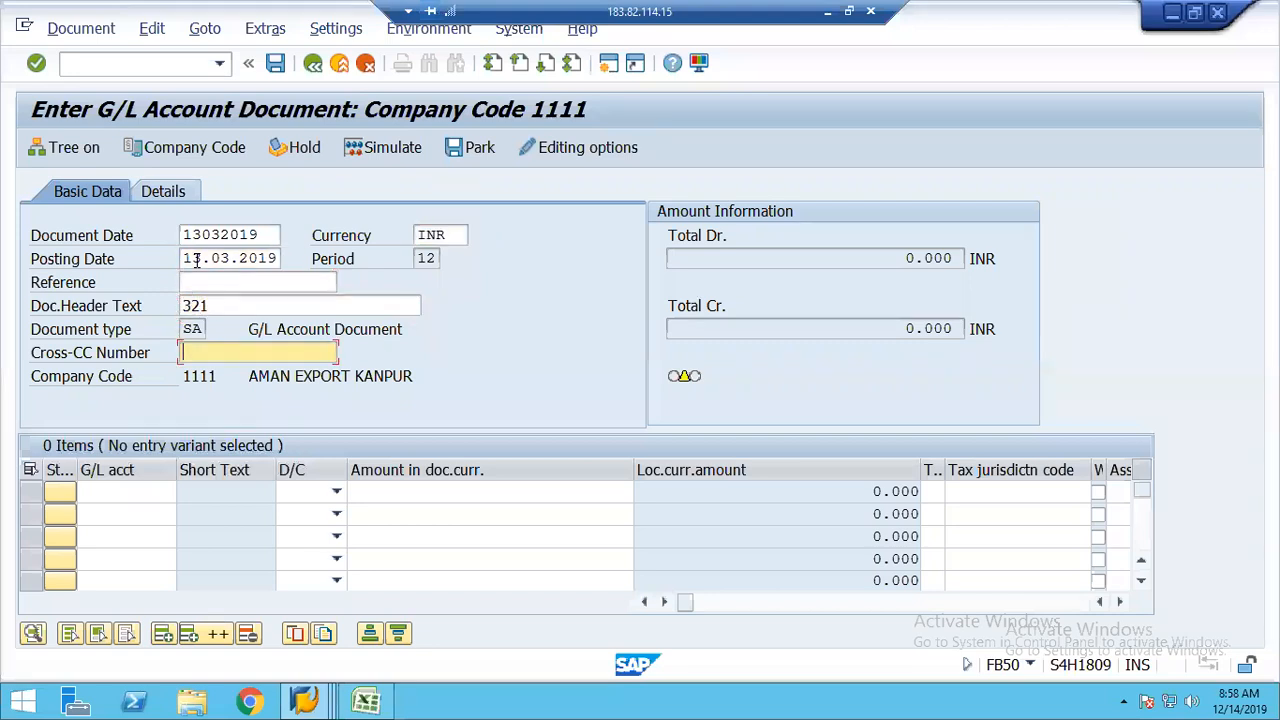
Step: Enter G/L account 400000 as a debit in the document's first line item
left_click(131, 494)
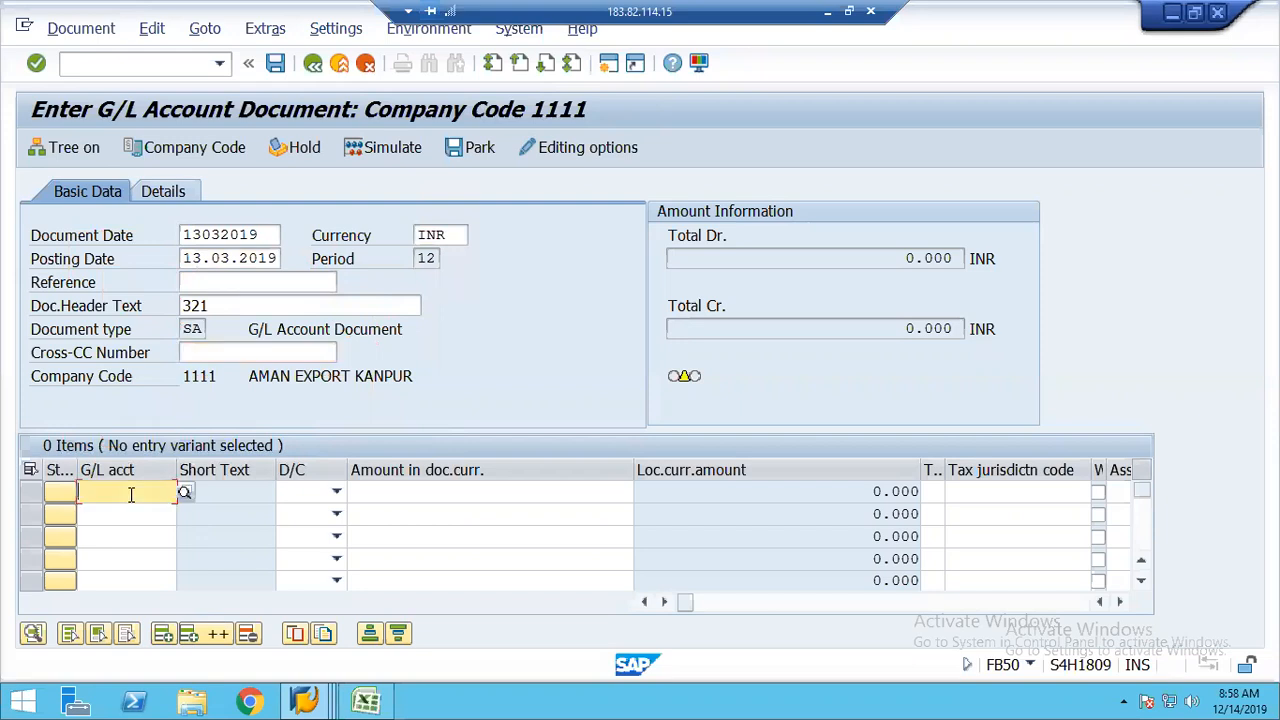
type("400000")
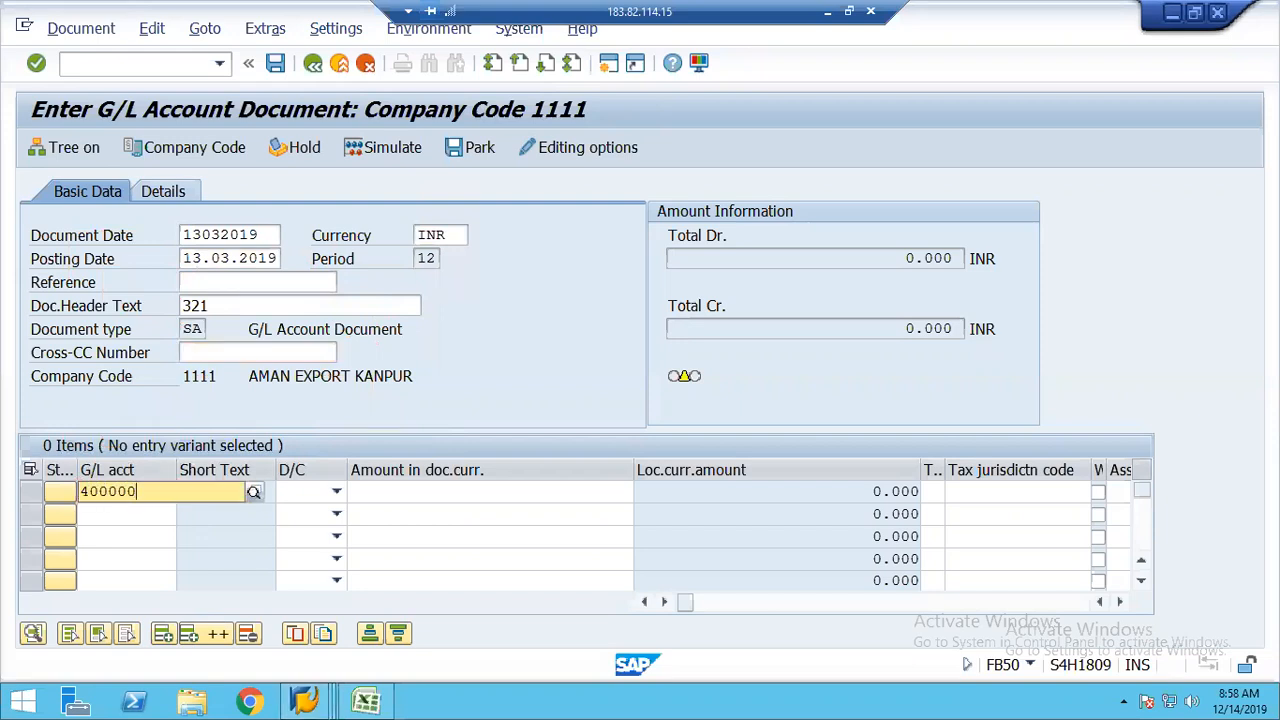
key("Tab")
type("d")
Step: Mark the second line item as a credit and look up the G/L accounts available in company code 1111
key("Down")
type("c")
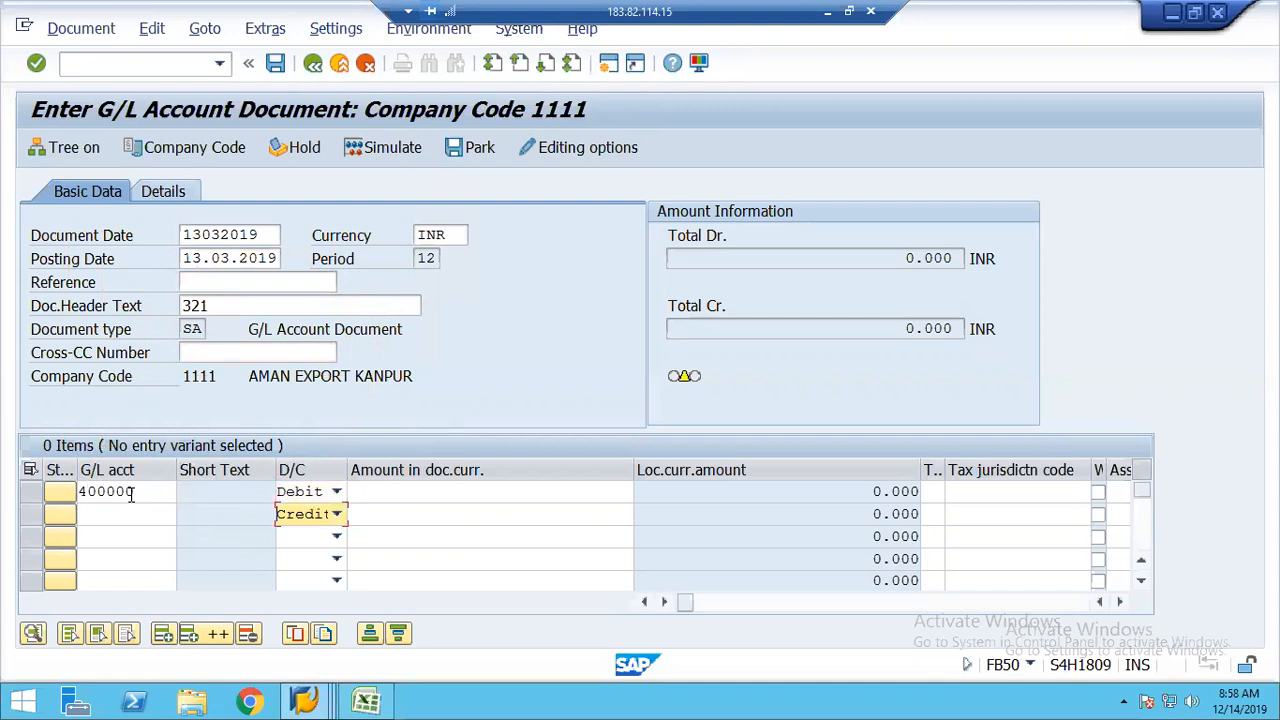
key("shift+Tab")
left_click(182, 515)
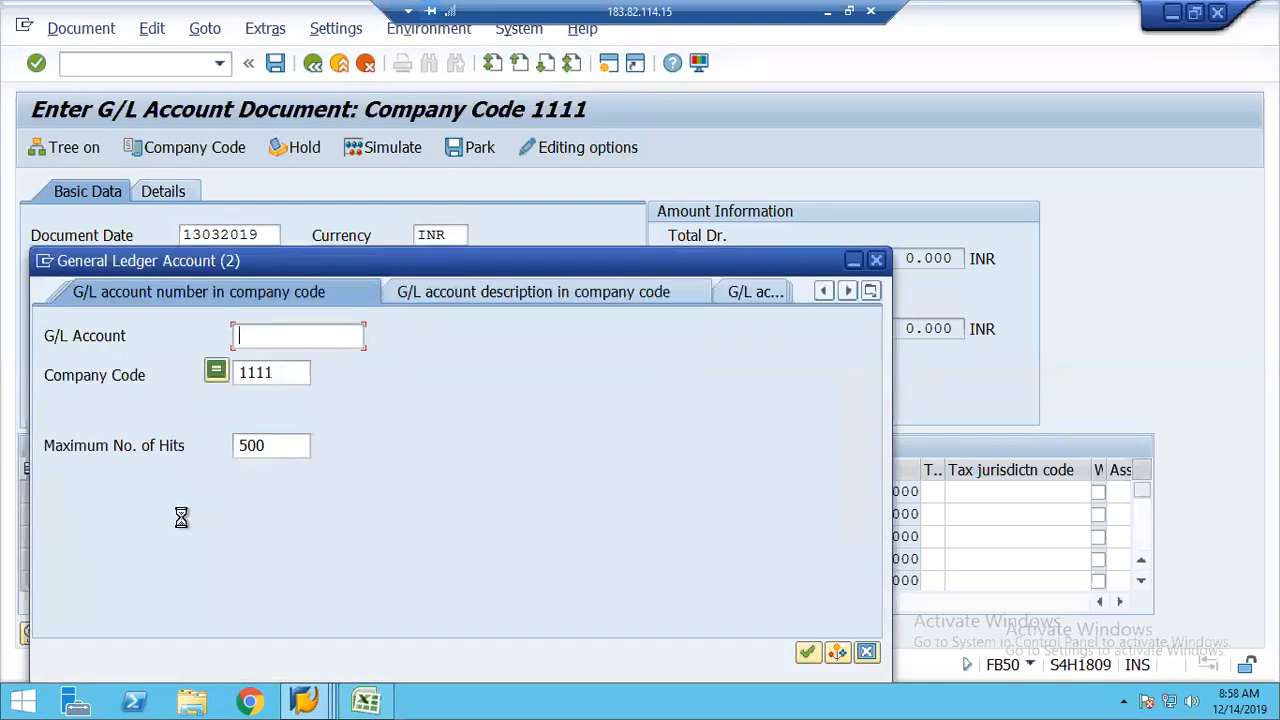
key("Return")
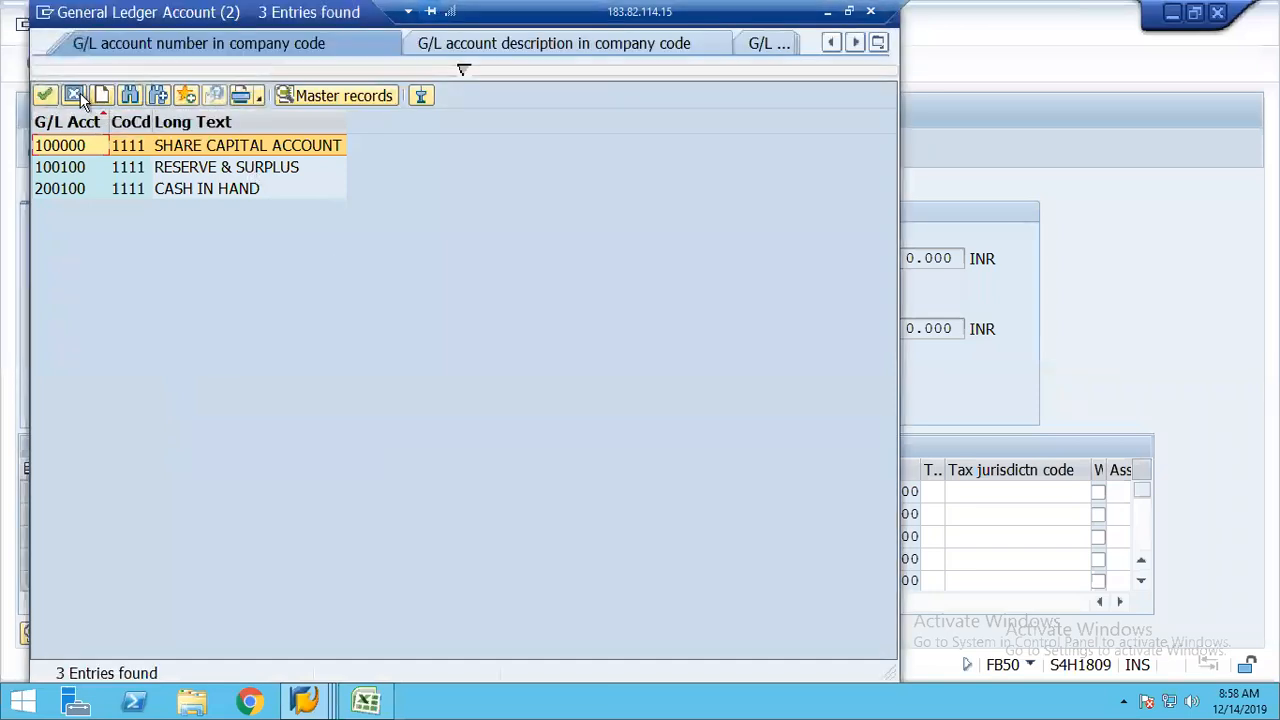
key("Escape")
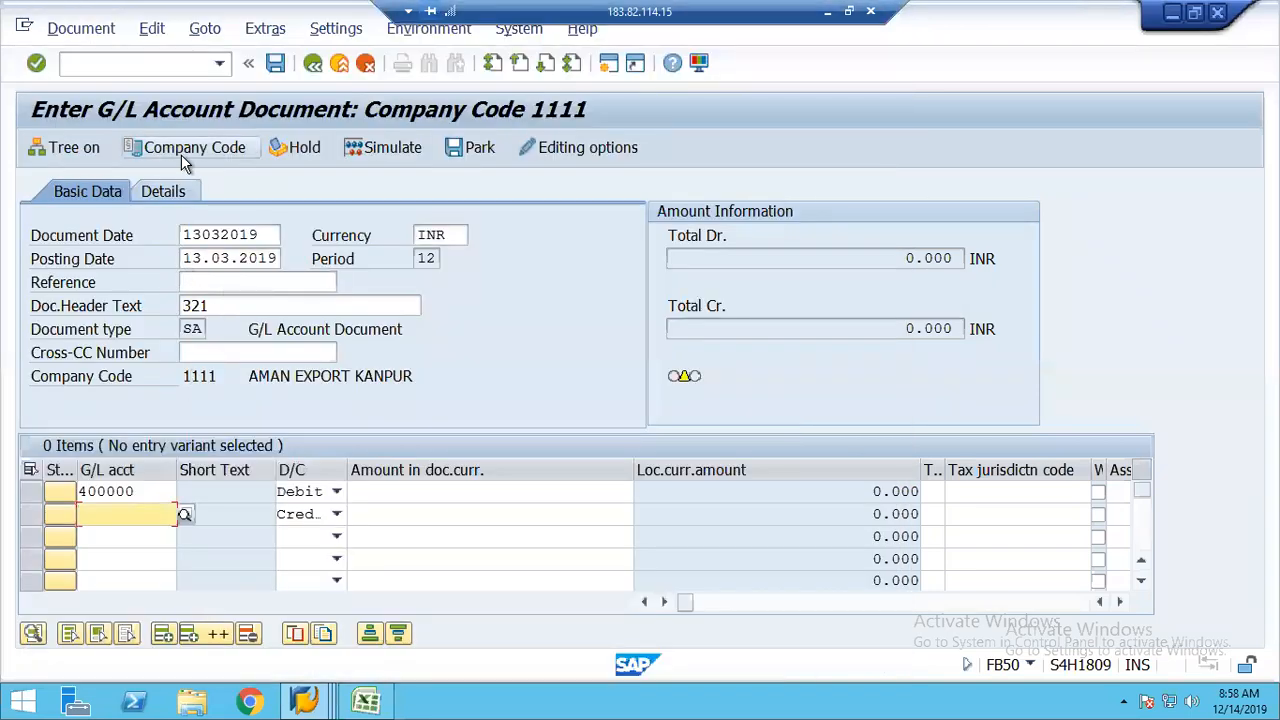
Step: Change the G/L document's company code to 2000
left_click(184, 158)
type("2000")
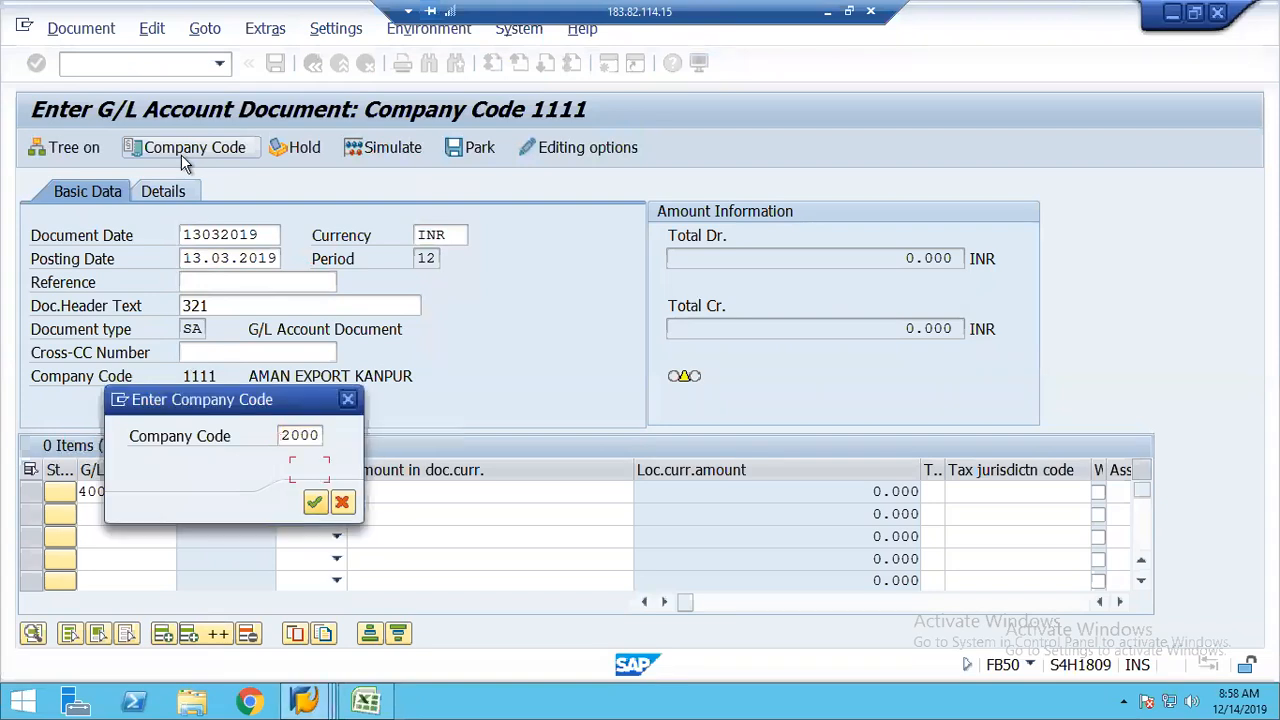
key("Tab")
key("Return")
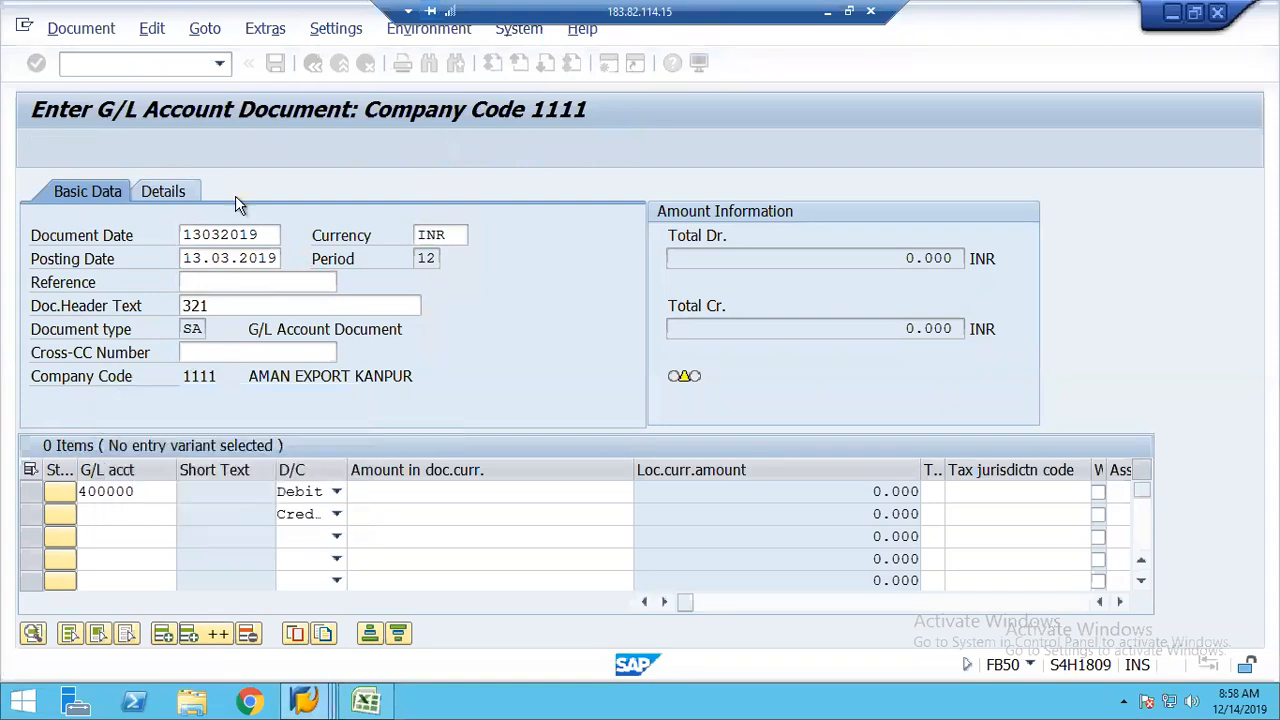
Step: Enter document date 13.03.2019 and header text 321 for the company code 2000 document
key("Down")
key("Return")
key("Down")
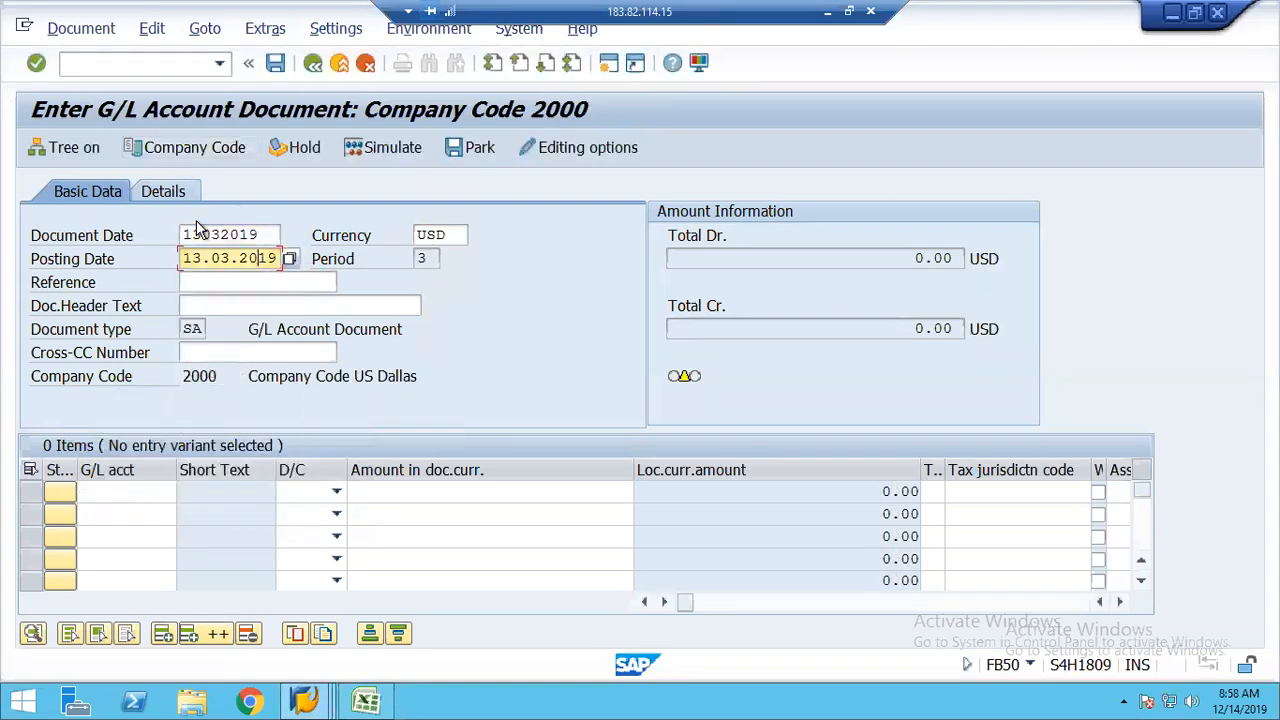
left_click(189, 305)
type("321")
key("Tab")
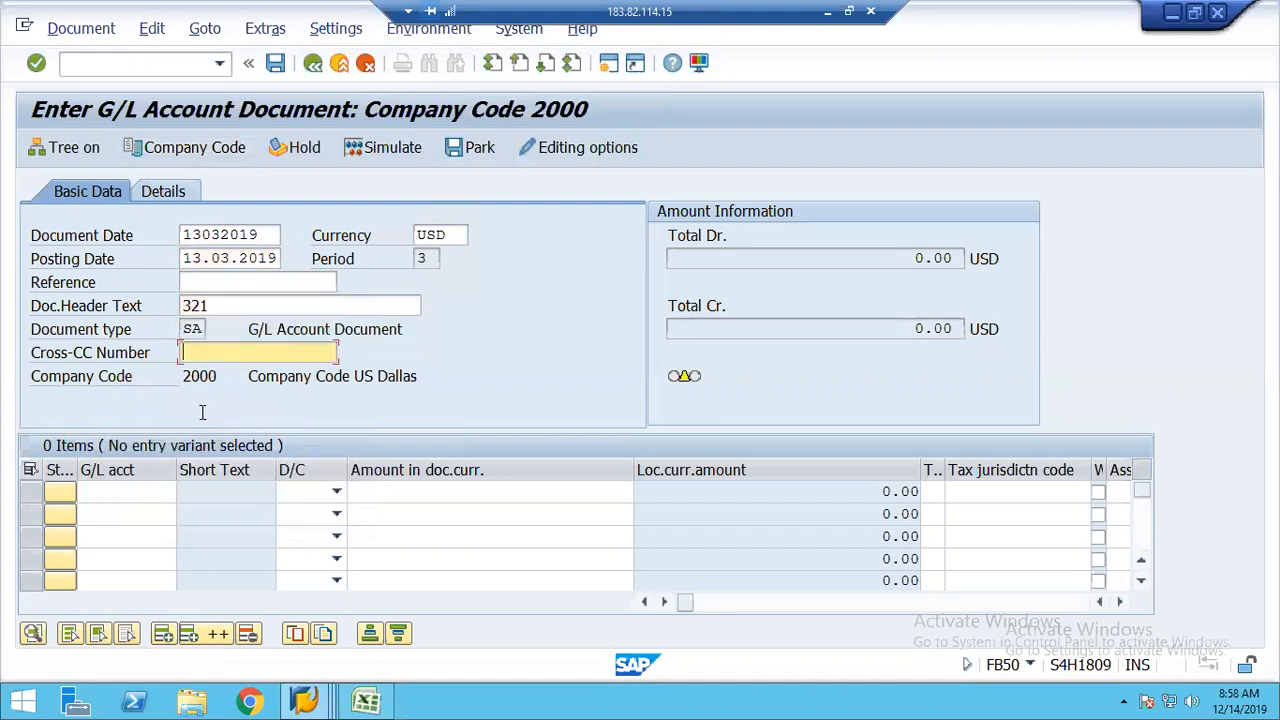
Step: Enter G/L account 400000 as a debit in the first line item and mark the second line item as a credit
left_click(119, 493)
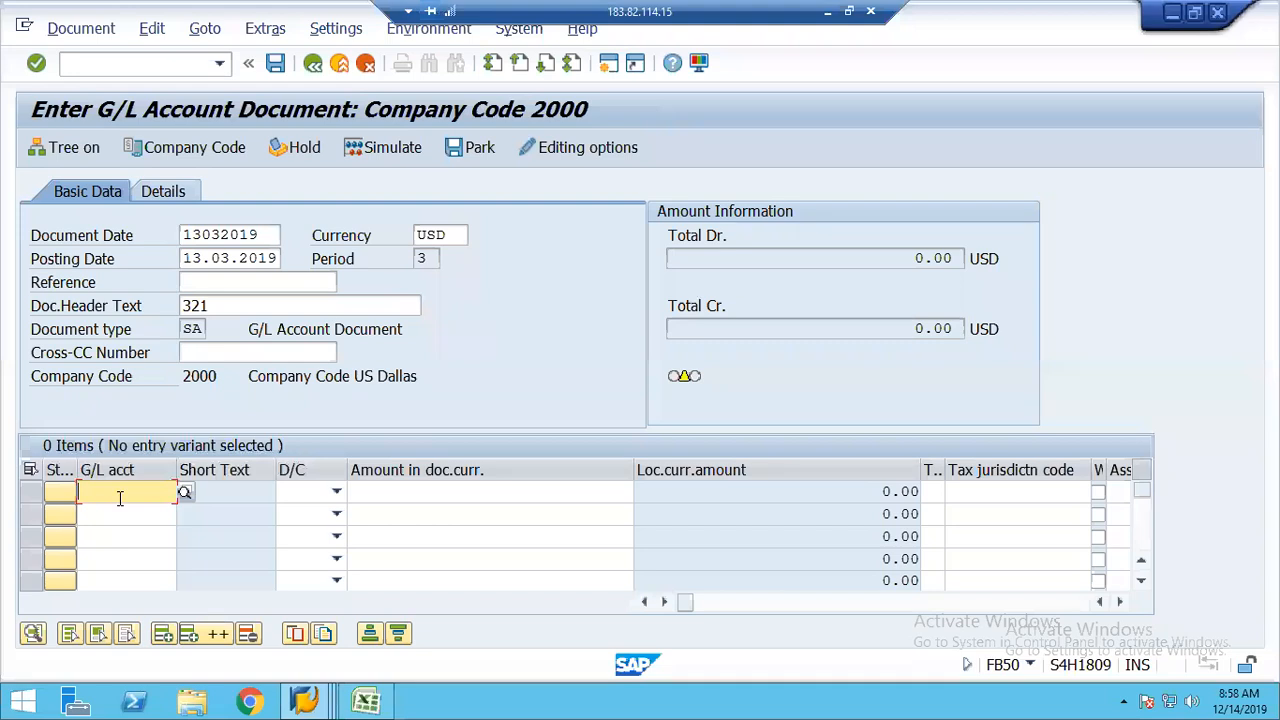
type("400000")
key("Tab")
key("d")
key("Down")
key("c")
Step: Look up the G/L accounts of company code 2000 and choose Bank of America, 120000, for the credit line
left_click(120, 510)
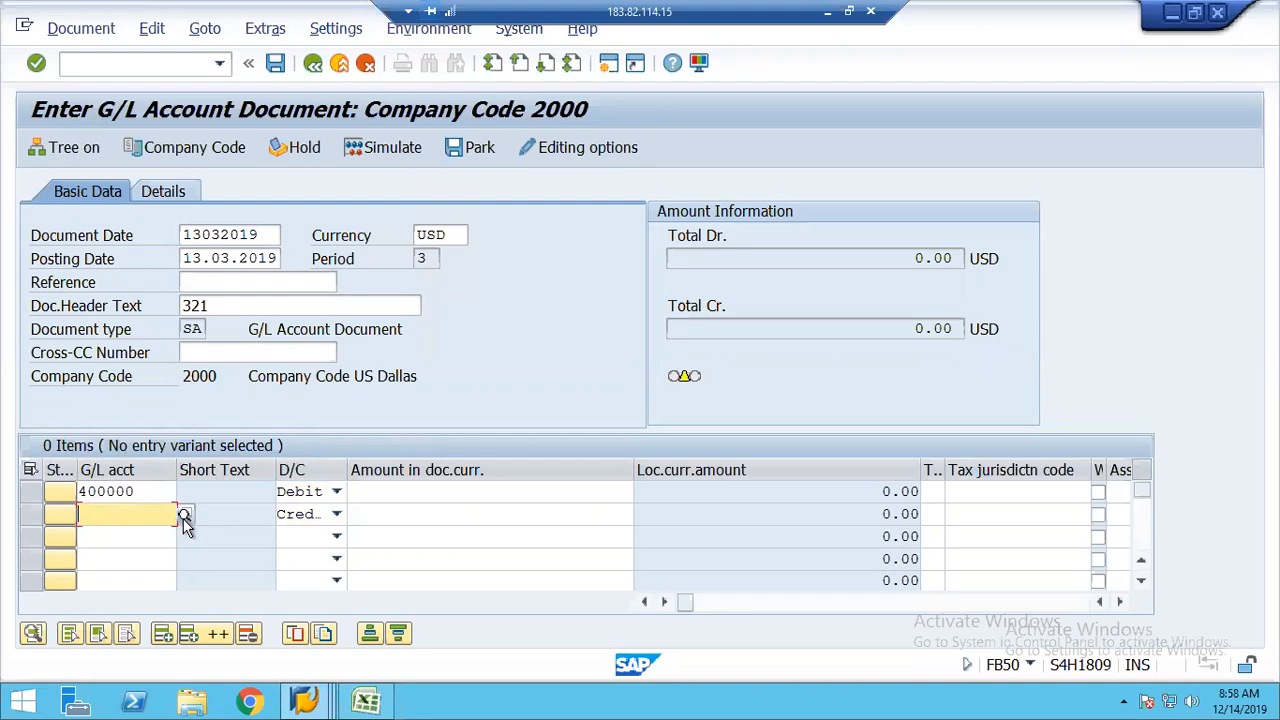
left_click(184, 517)
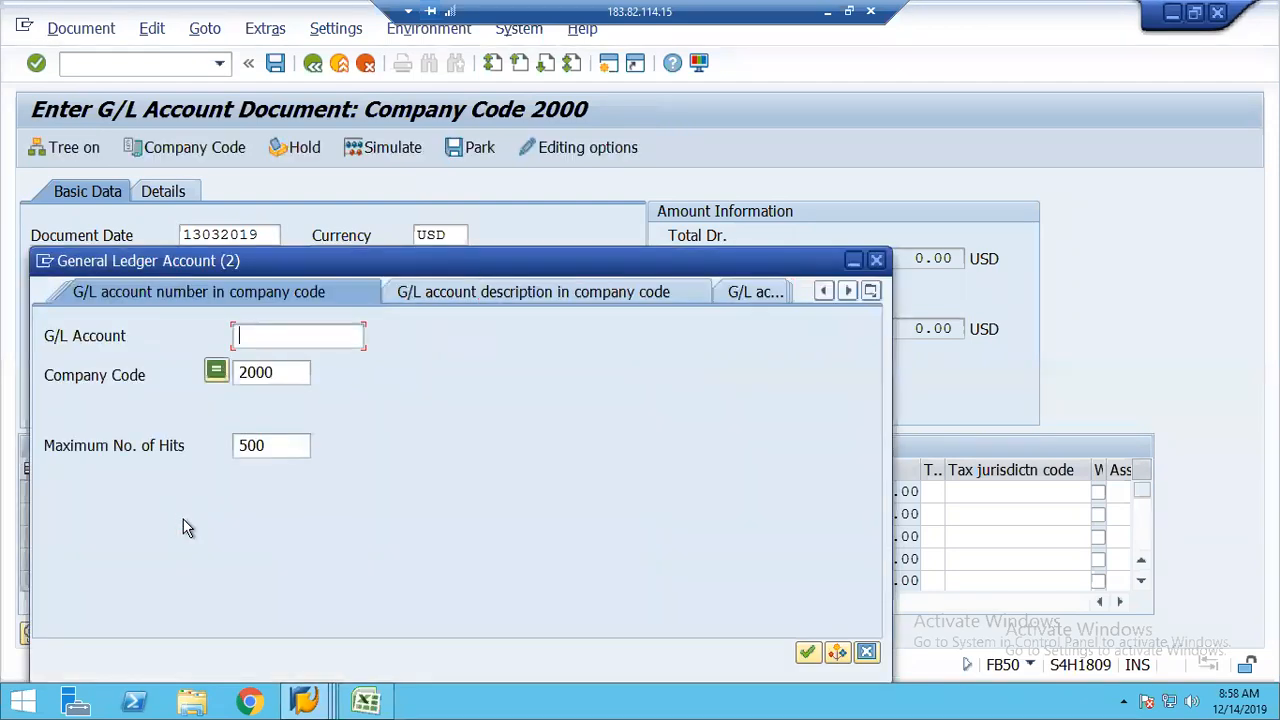
key("Return")
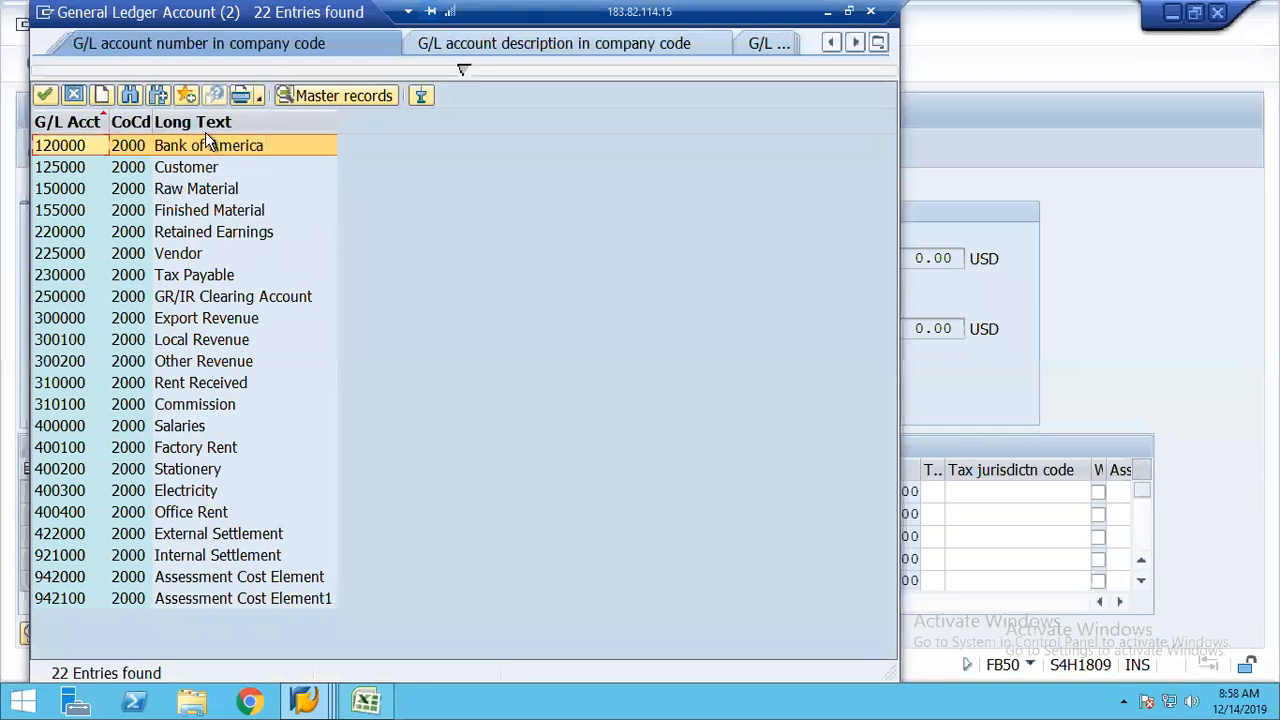
double_click(205, 145)
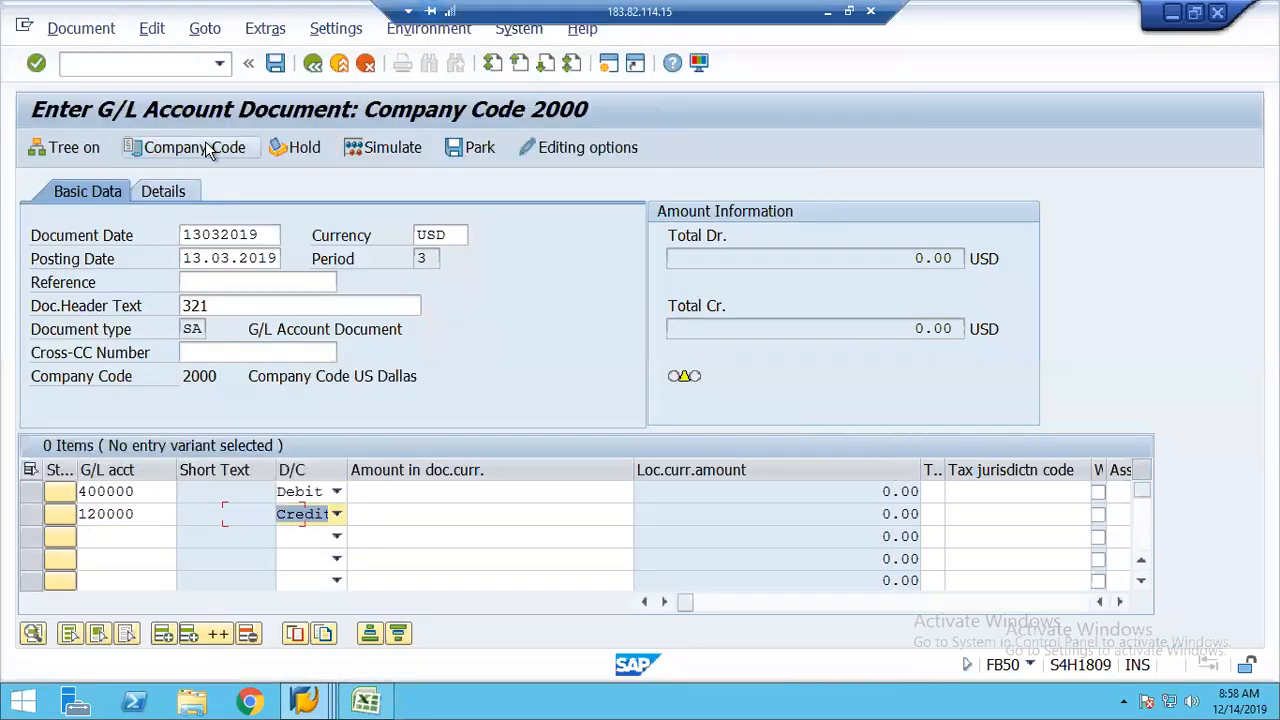
Step: Set the amount of both the credit and the debit line items to 1000
key("Tab")
type("1000")
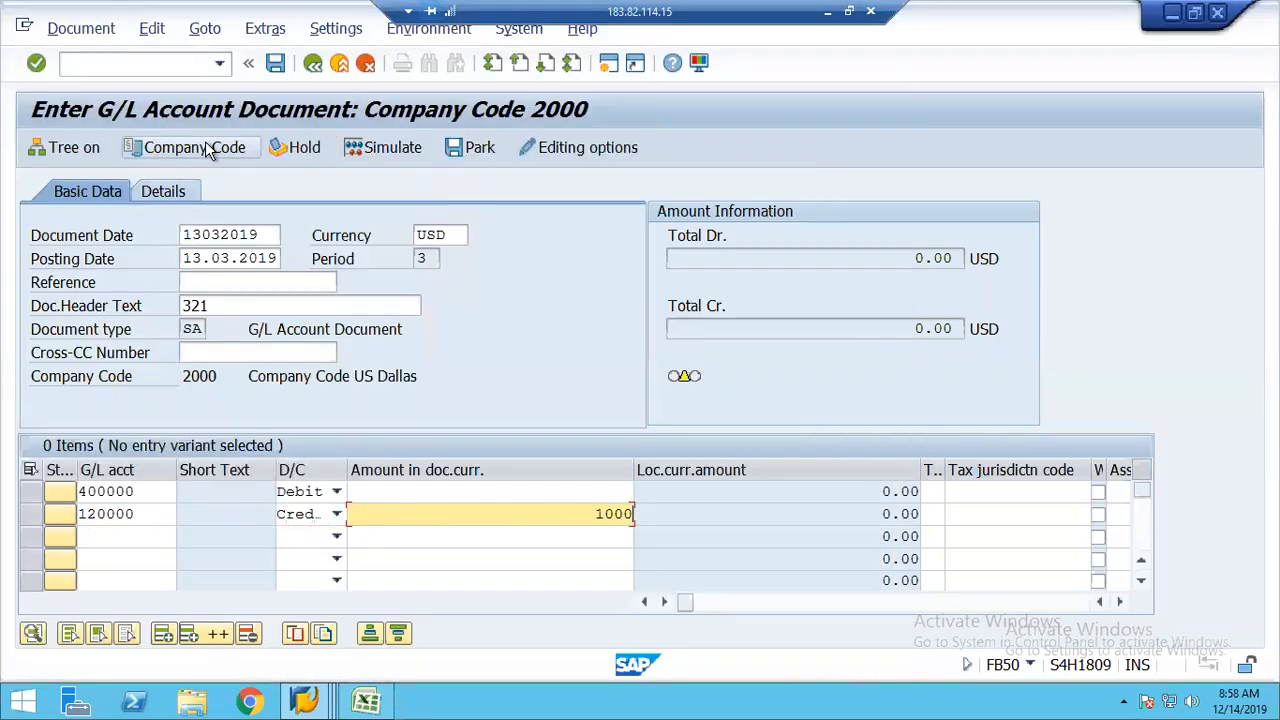
key("Up")
type("1000")
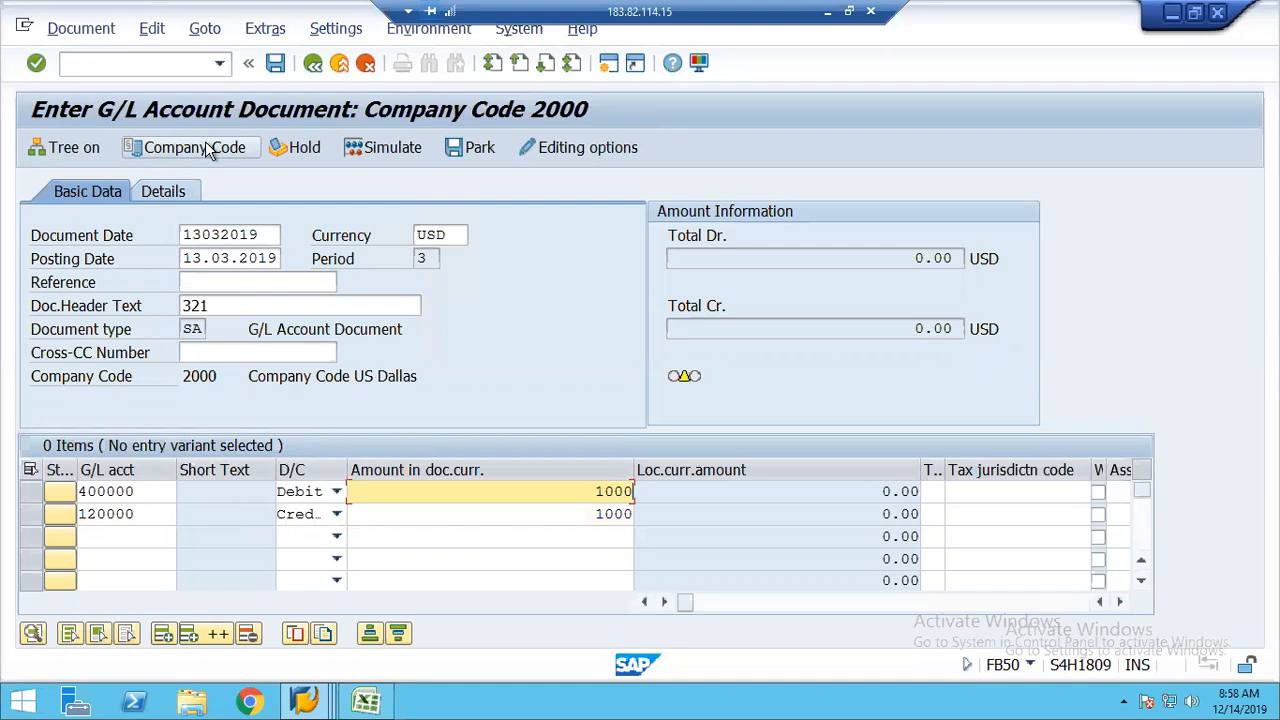
Step: Assign cost center 2000 to the 400000 debit line and try to post the document
key("Tab")
key("Tab")
key("Tab")
key("Tab")
key("Tab")
key("Tab")
key("Tab")
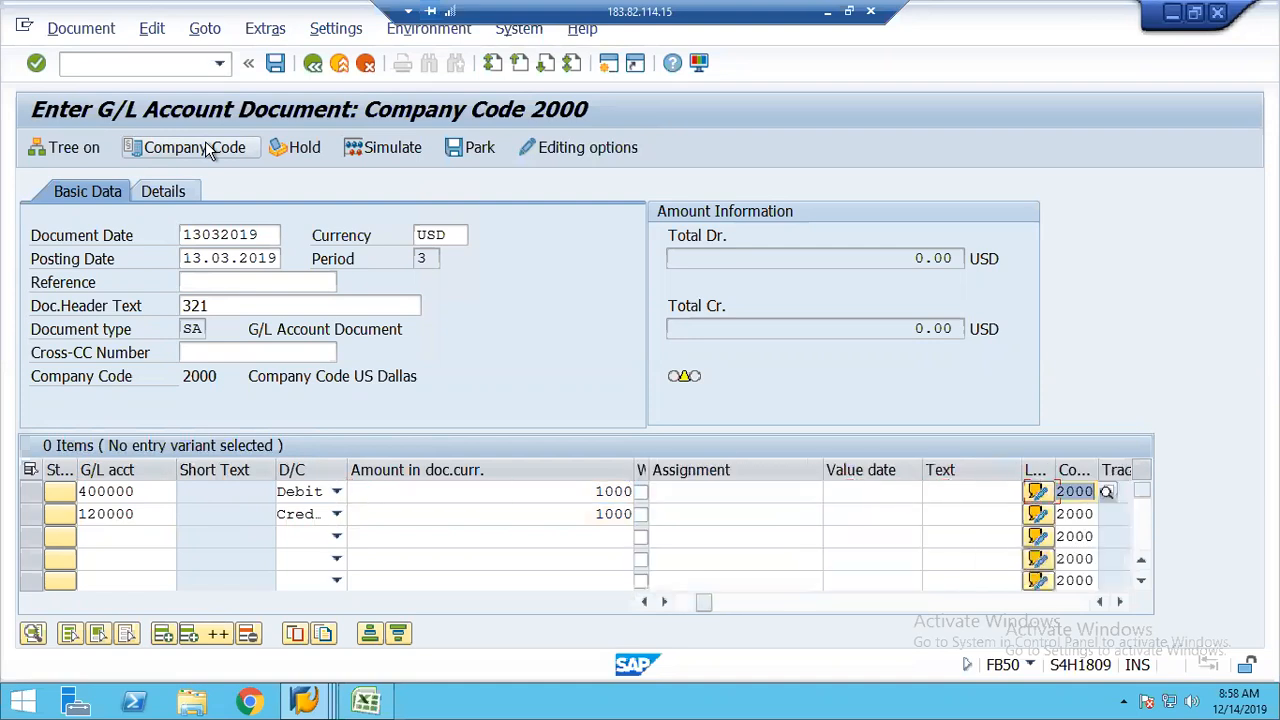
key("Tab")
key("Tab")
key("Tab")
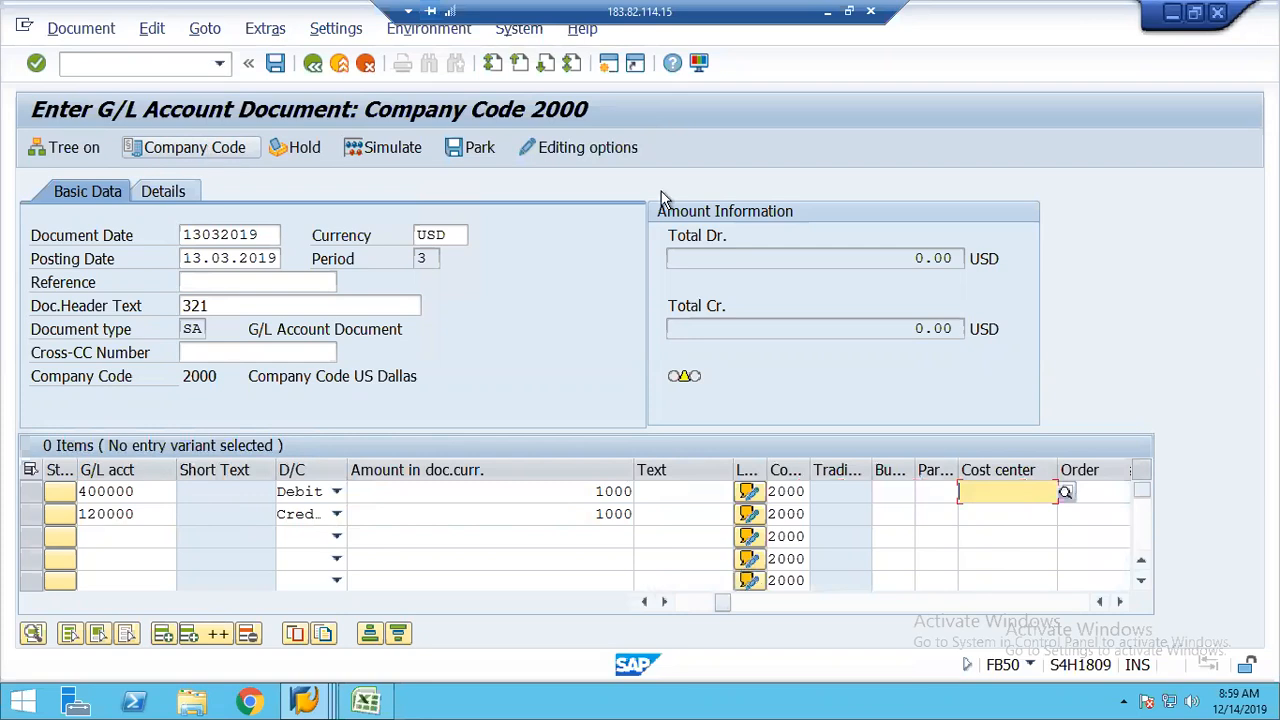
left_click(1065, 494)
key("Return")
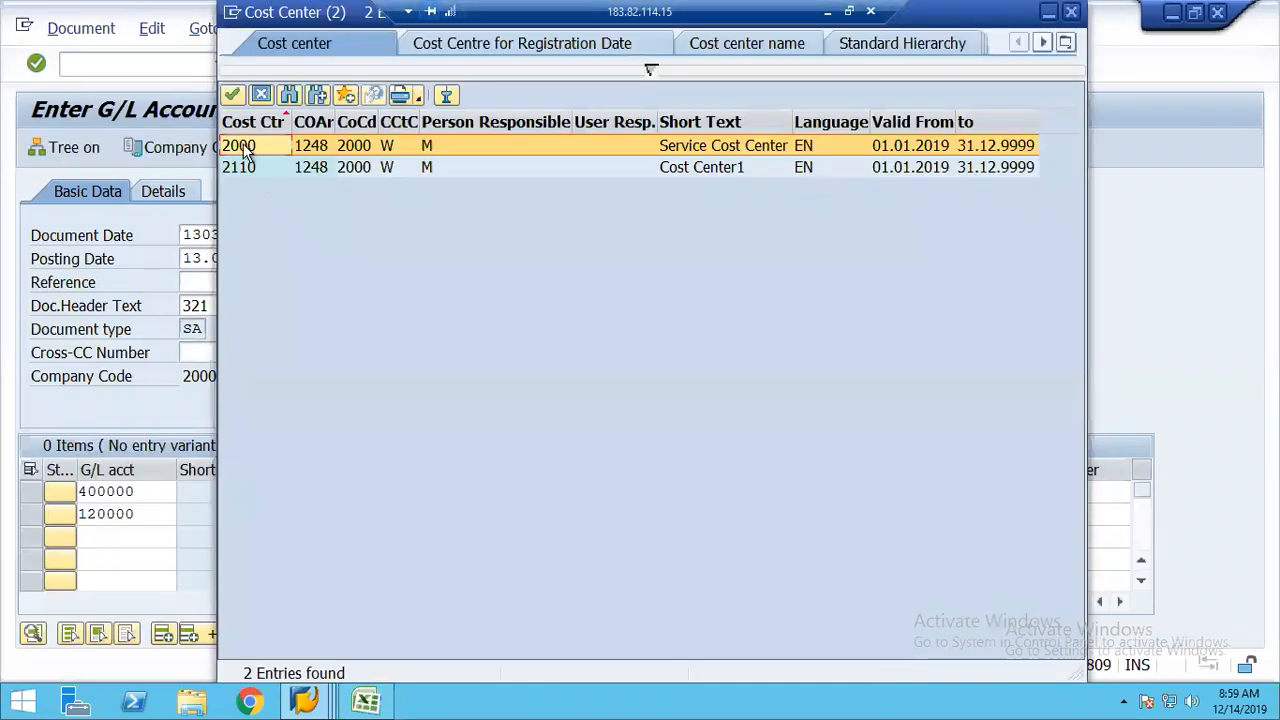
left_click(245, 147)
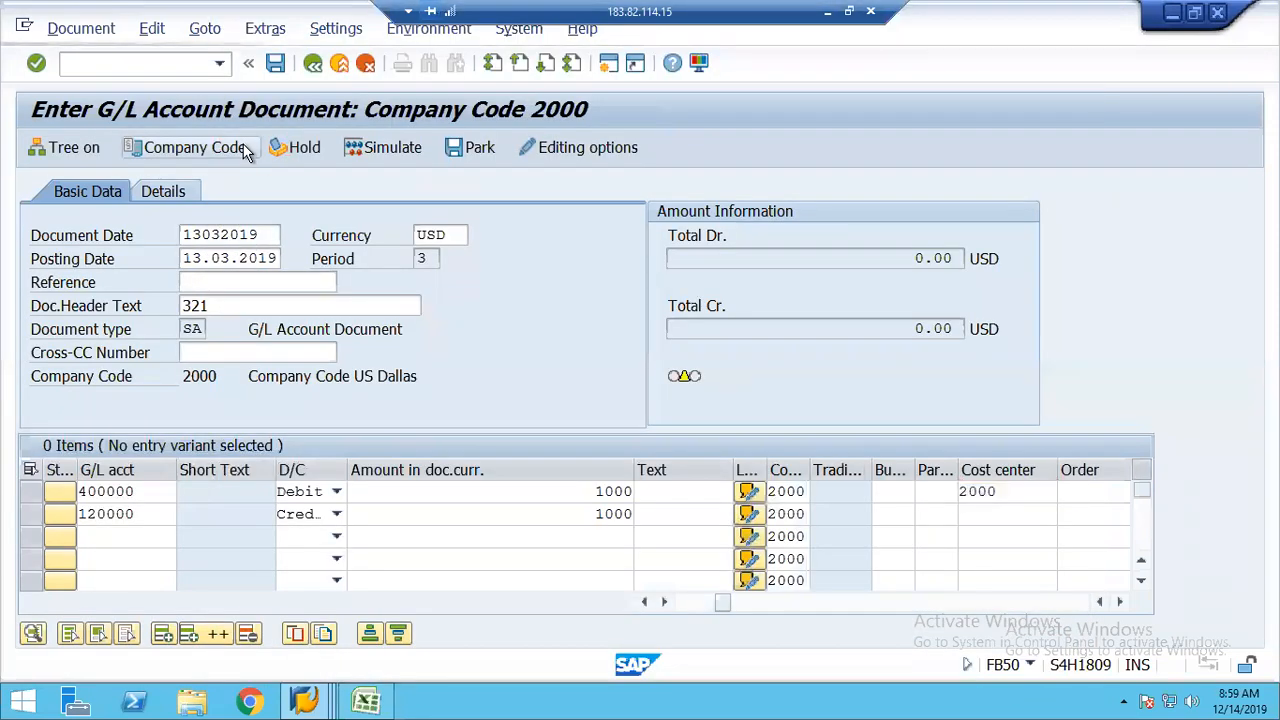
key("Return")
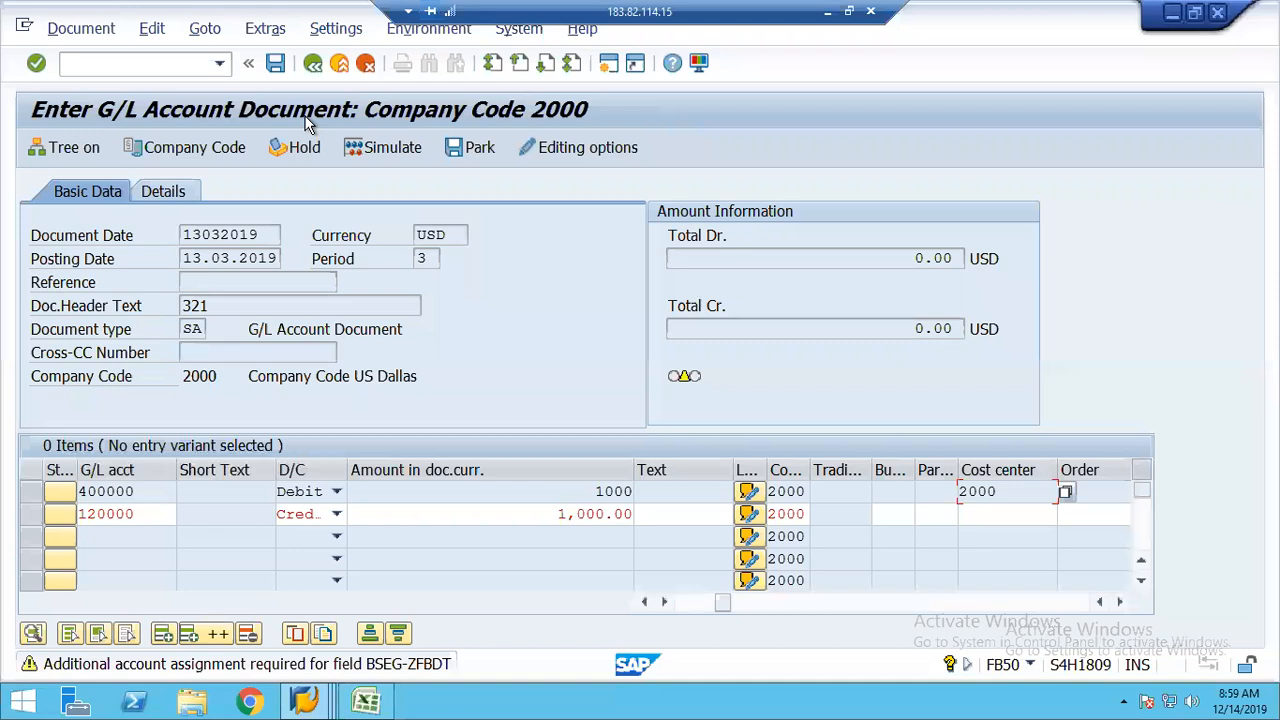
left_click(276, 65)
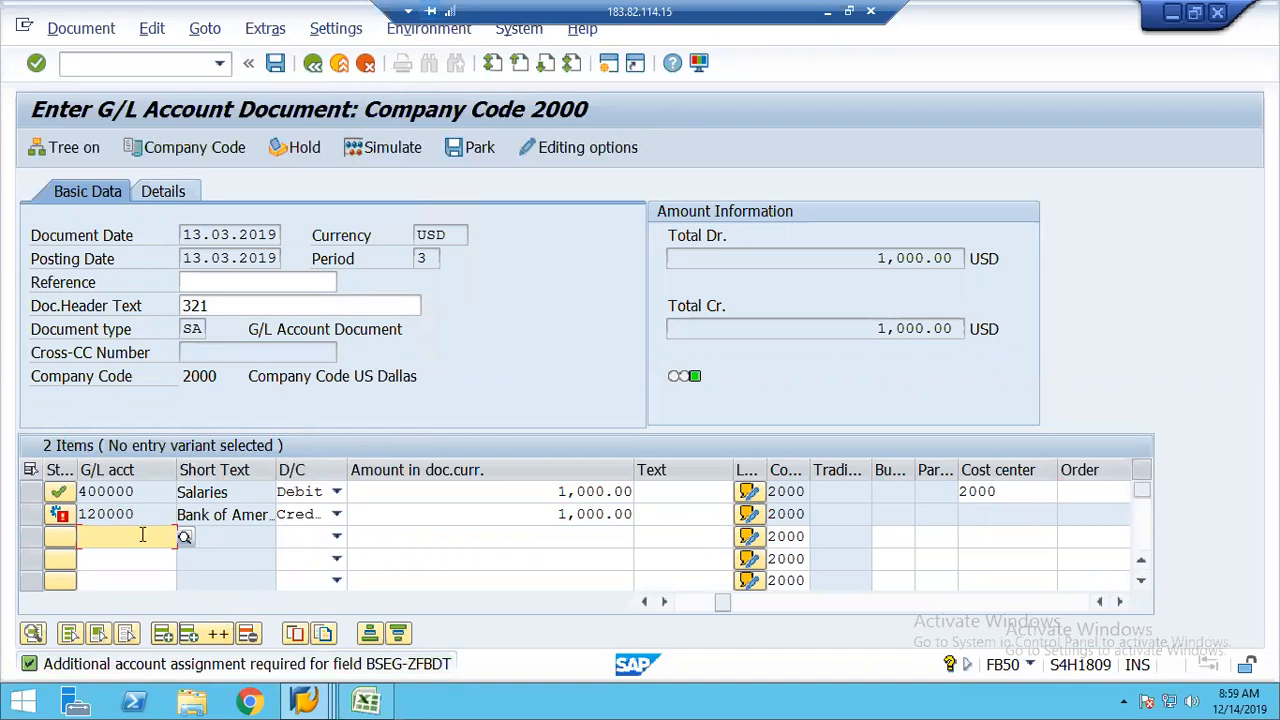
Step: Look through the Bank of America line's remaining fields for the required additional account assignment
left_click(363, 514)
key("Tab")
key("Tab")
key("Tab")
key("Tab")
key("Tab")
key("Tab")
key("Tab")
key("Tab")
key("Tab")
key("Tab")
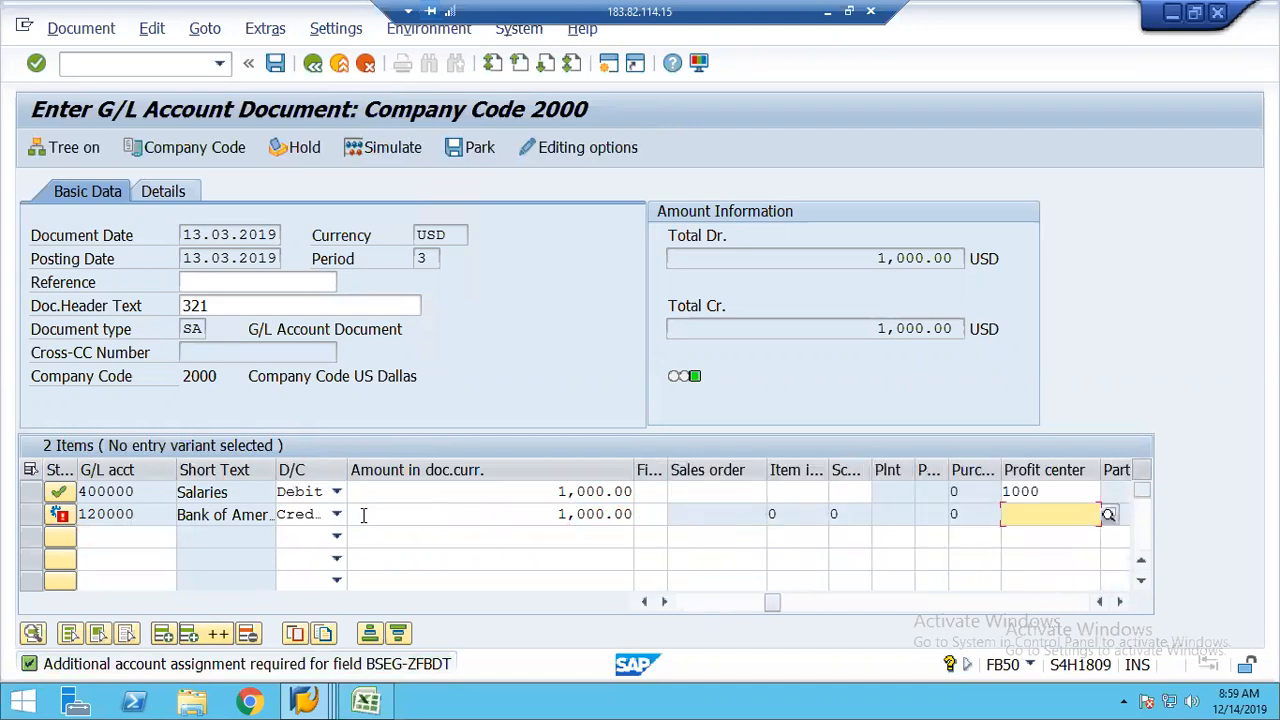
key("Tab")
key("Tab")
key("Tab")
key("Tab")
key("Tab")
key("Tab")
key("Tab")
key("Tab")
key("Tab")
key("Tab")
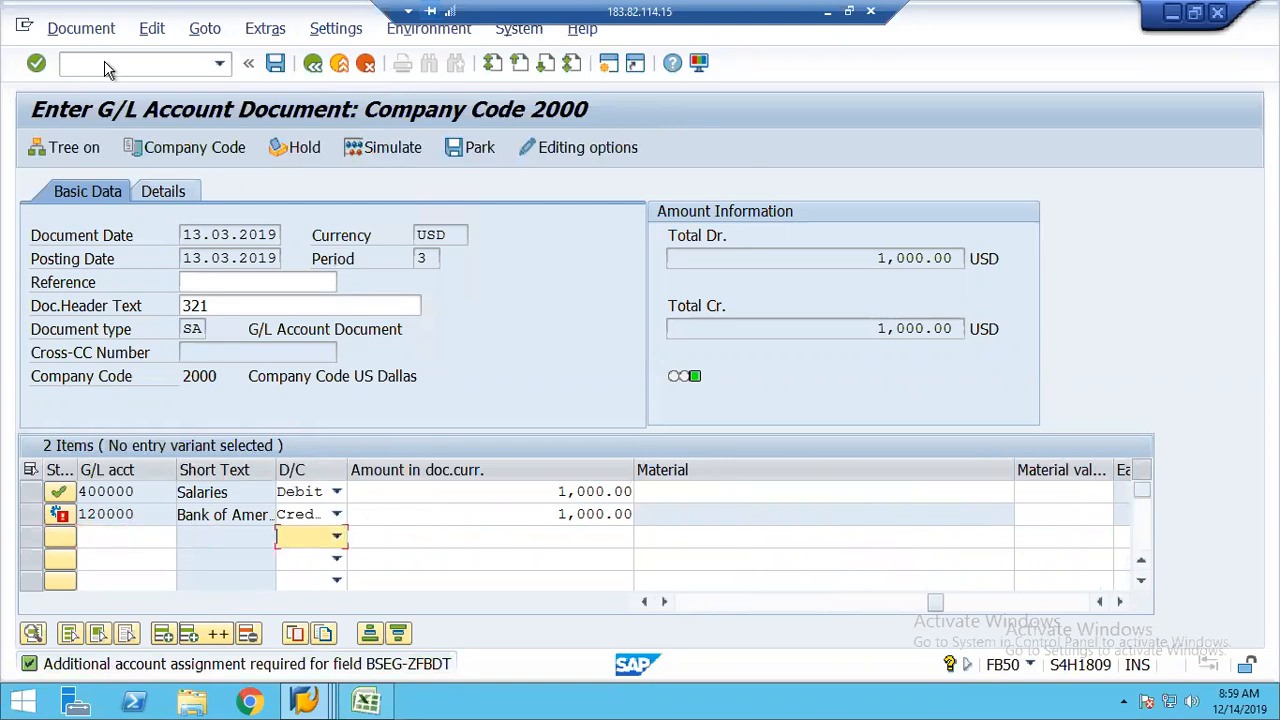
Step: Leave the document for G/L account posting with transaction F-02 and set the document date to 07.04.2019
left_click(84, 58)
type("/nf-02")
key("Return")
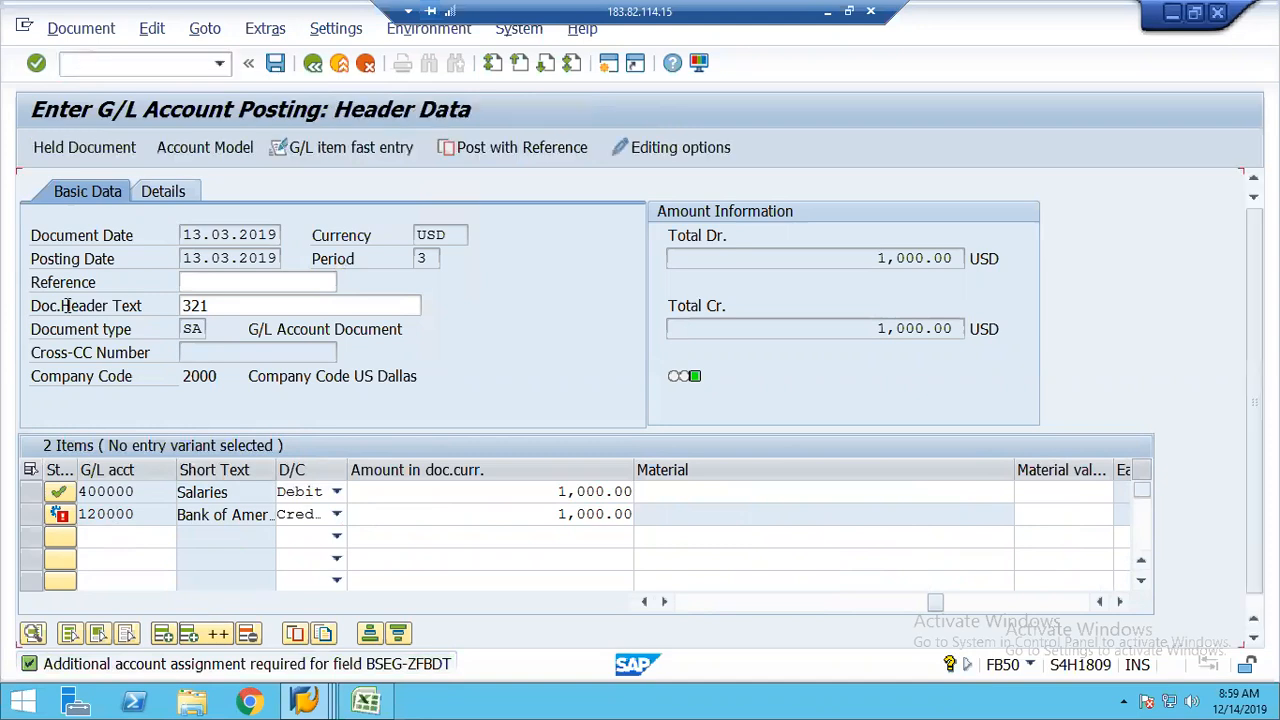
key("BackSpace")
key("Down")
key("Return")
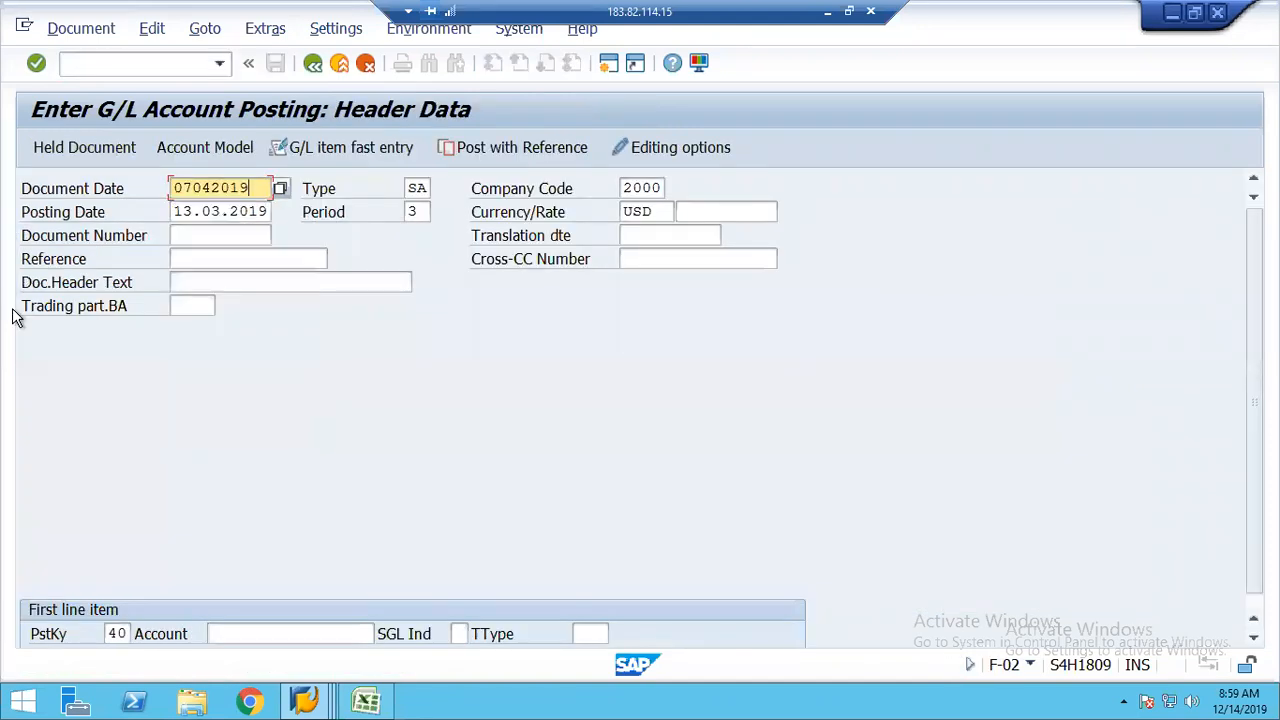
Step: Start the first line item with posting key 40 and account 400000, accepting the header data
key("Tab")
key("Tab")
key("Tab")
key("Tab")
key("Tab")
type("40")
key("Tab")
type("400000")
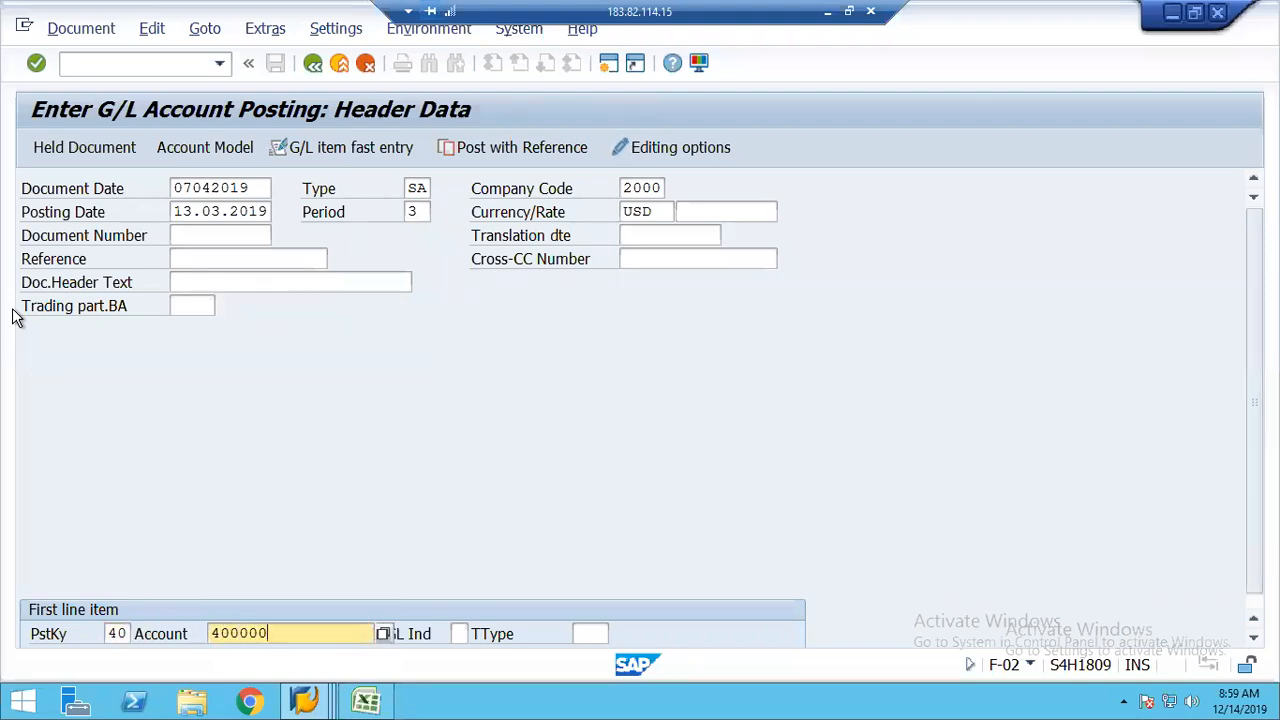
key("Return")
key("Return")
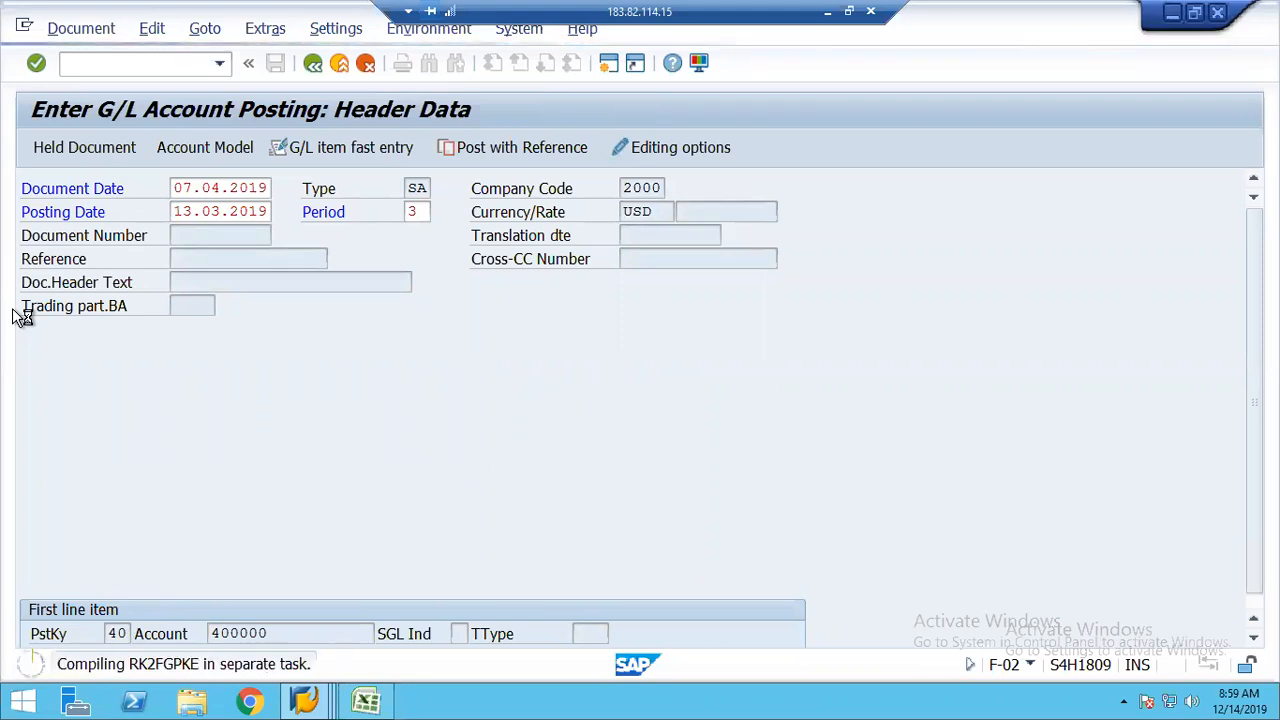
Step: Set the salaries debit item's amount to 1000 and its cost center to 2000
type("1000")
key("Tab")
key("Tab")
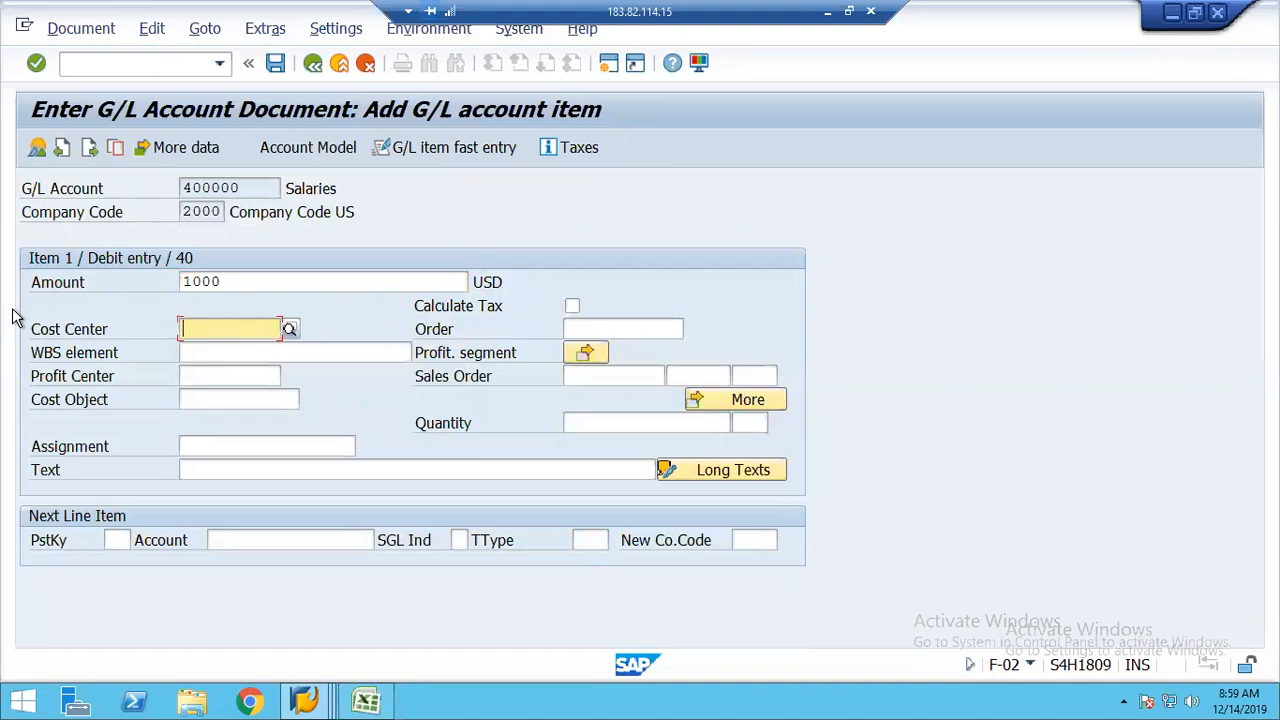
type("2000")
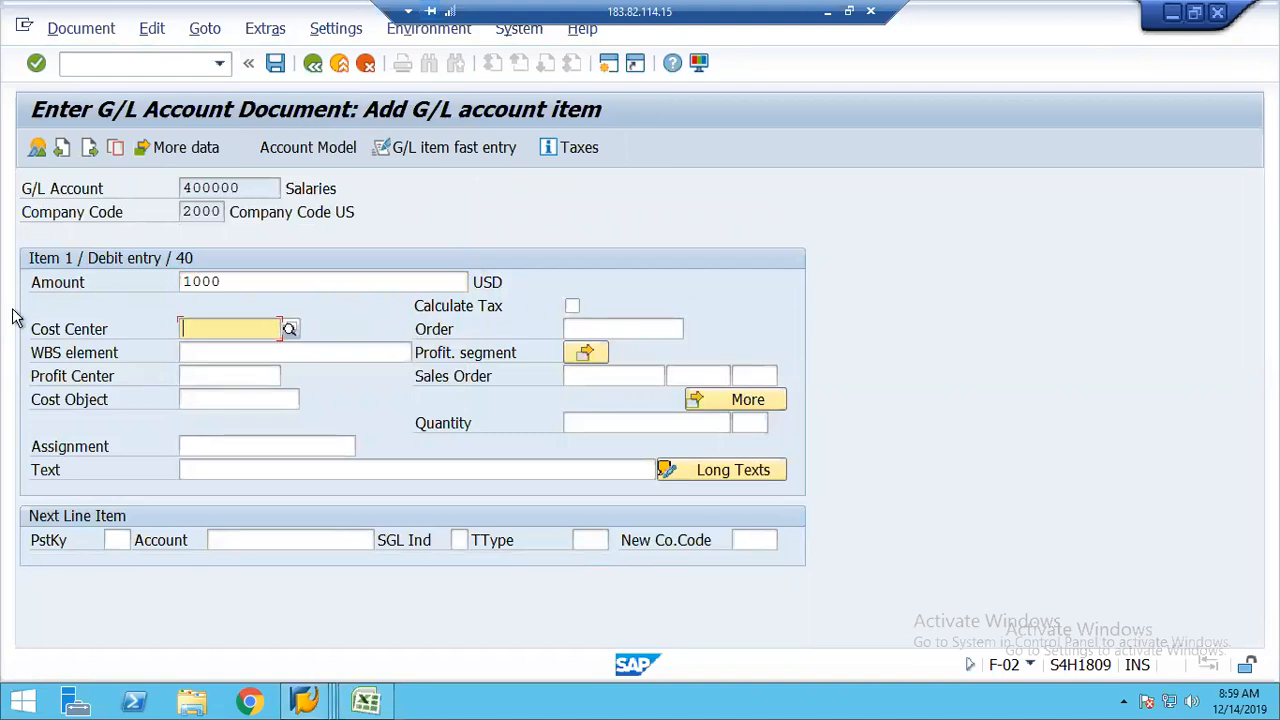
key("Tab")
key("Tab")
key("Tab")
key("Tab")
key("Tab")
key("Tab")
Step: Add the next line item with posting key 50 and account 120000
type("4")
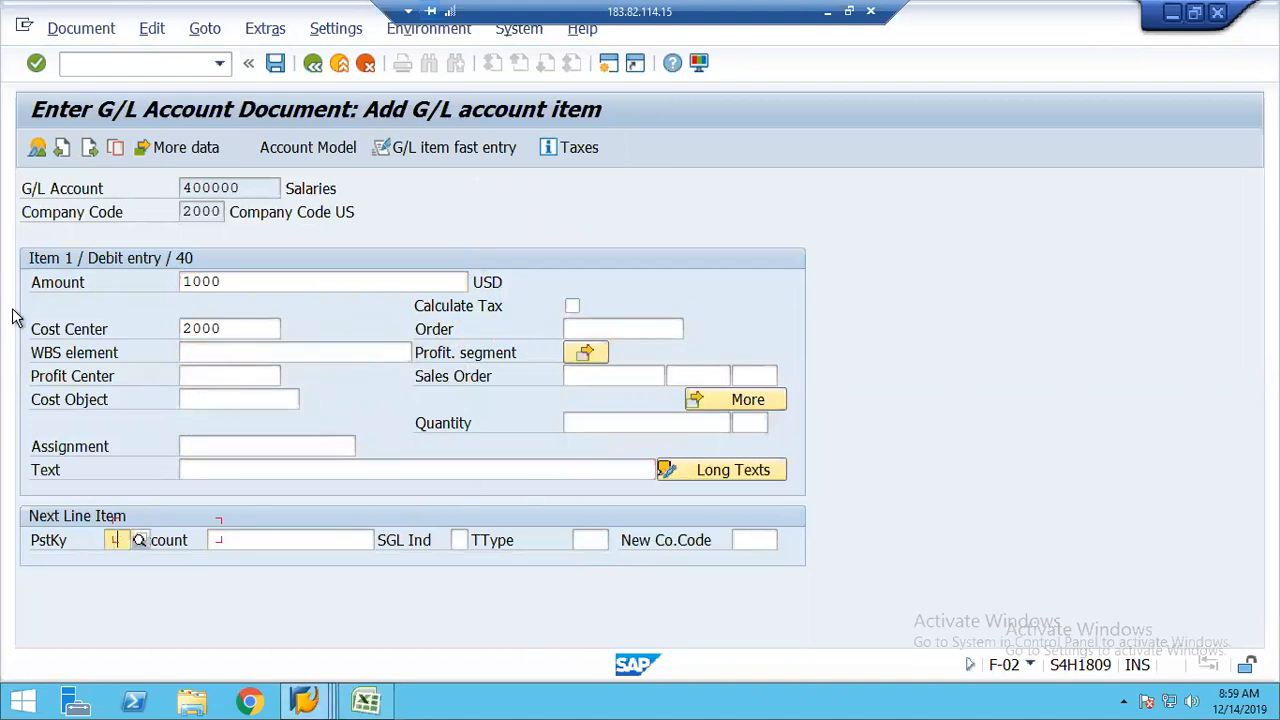
type("50")
key("Tab")
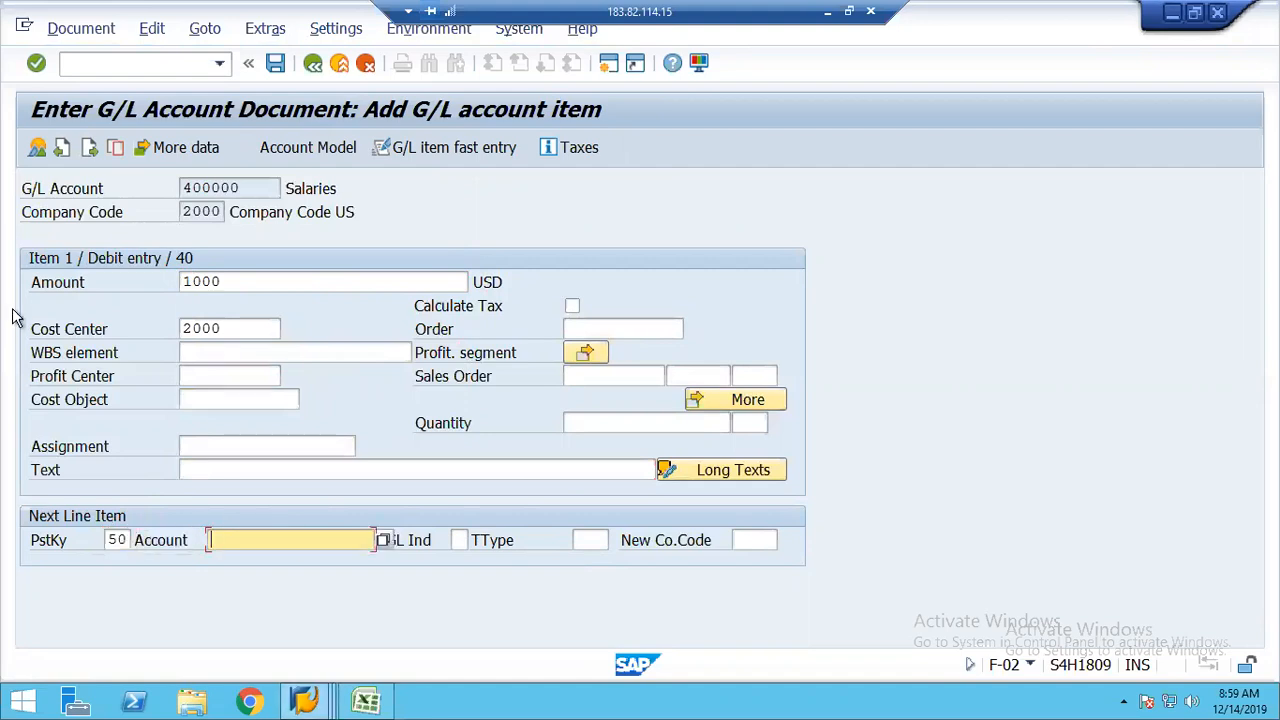
type("120000")
key("Return")
key("Return")
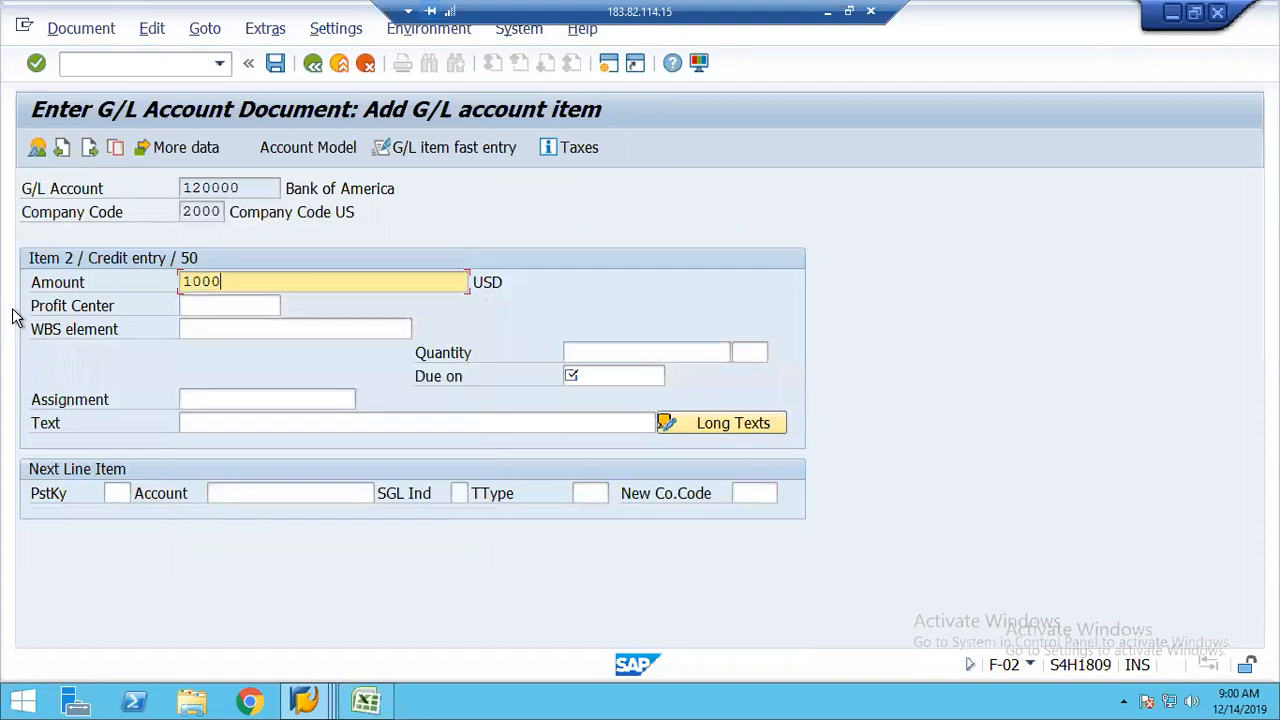
Step: Complete the 1000 credit item with due date 10.04.2019 and post the document
key("Tab")
key("Tab")
key("Tab")
key("Tab")
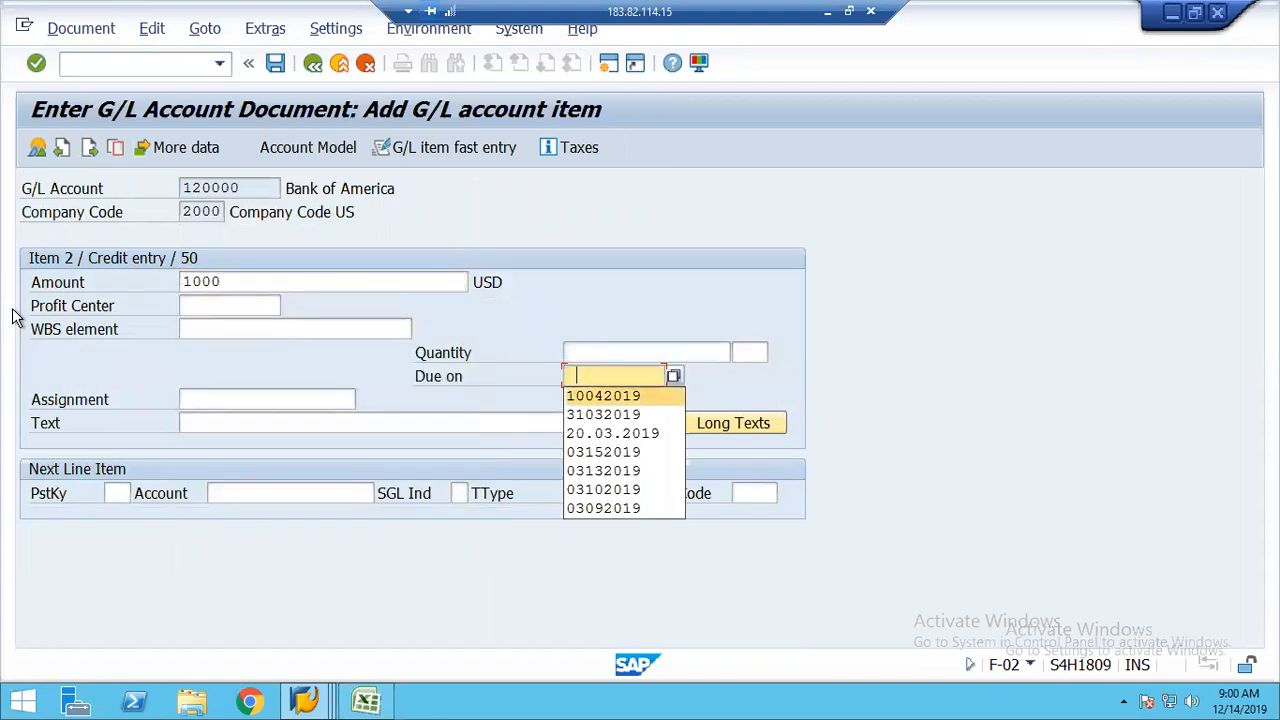
key("Return")
key("Return")
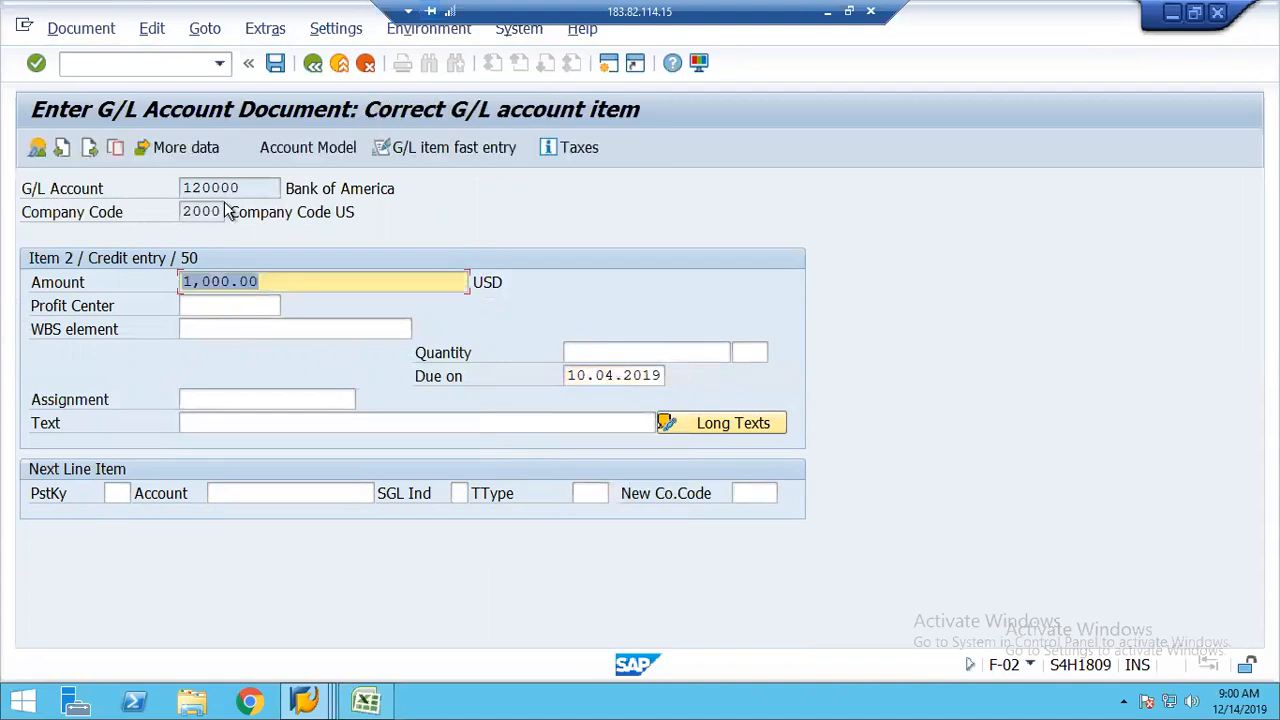
left_click(275, 64)
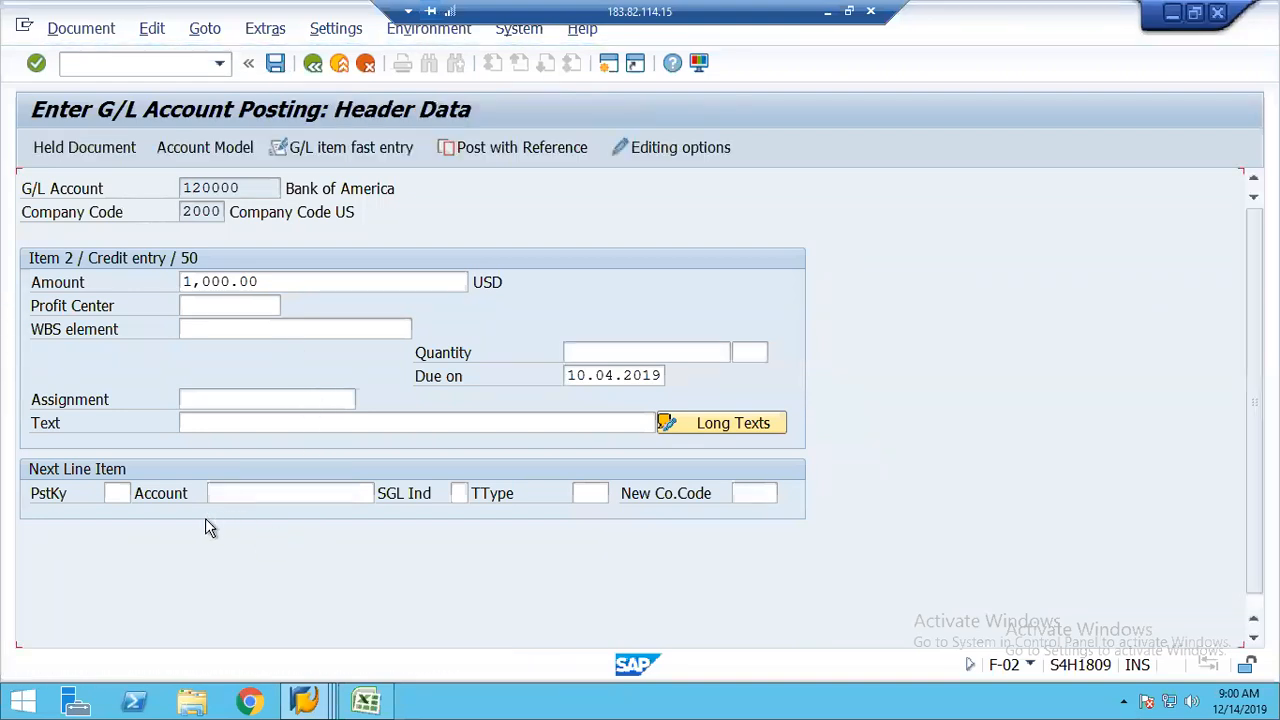
Step: Open transaction ME21N and set purchasing organization 1248, purchasing group 001 and company code 2000
left_click(101, 62)
type("/nme21n")
key("Return")
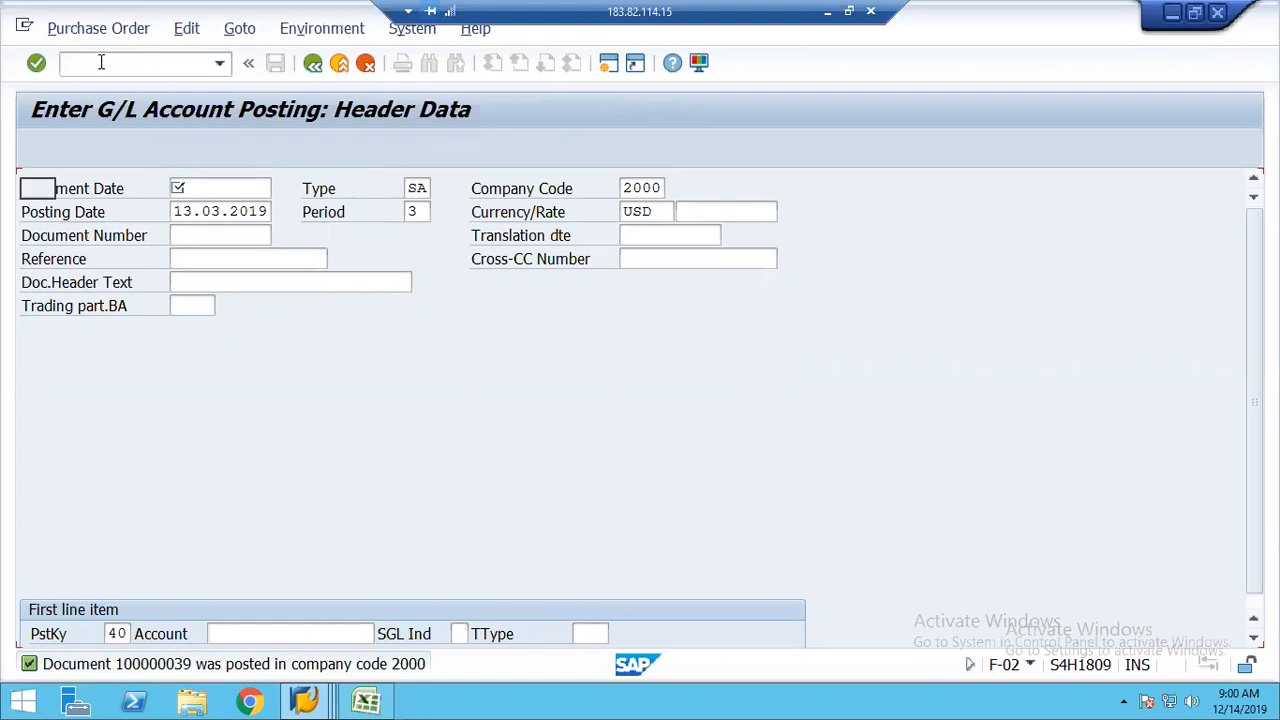
type("1248")
key("Tab")
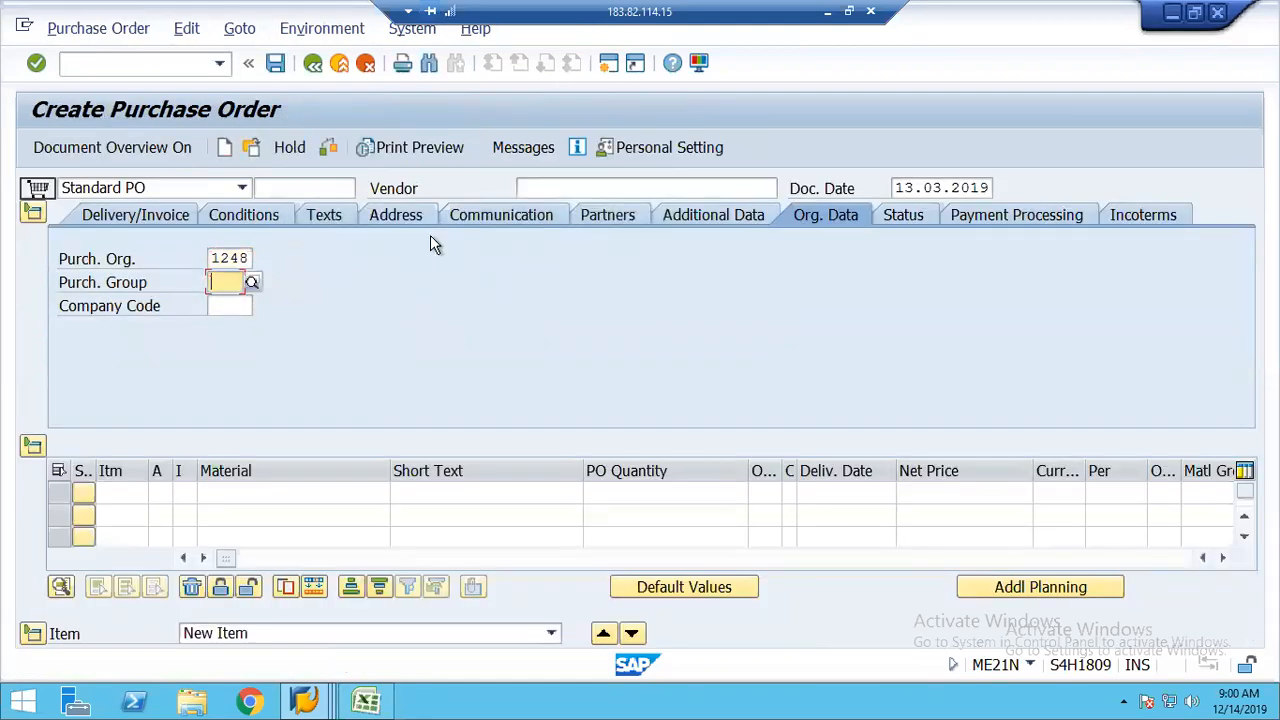
type("001")
key("Tab")
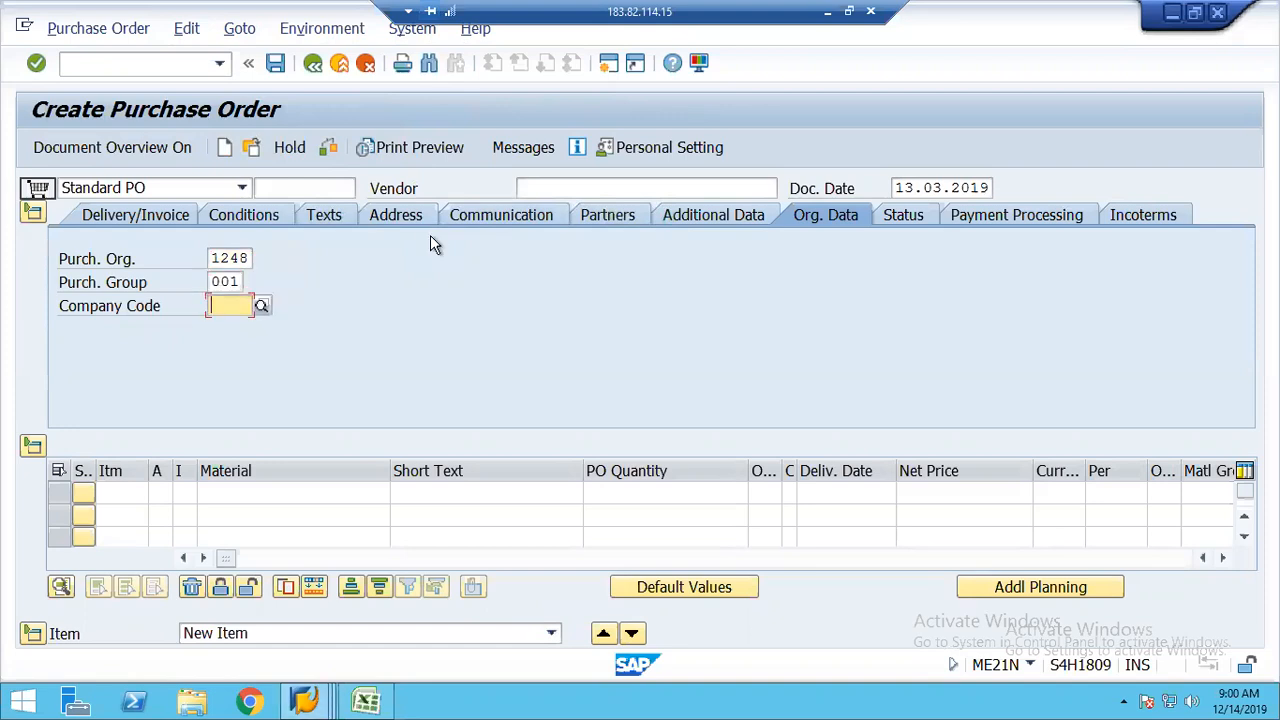
type("2000")
key("Return")
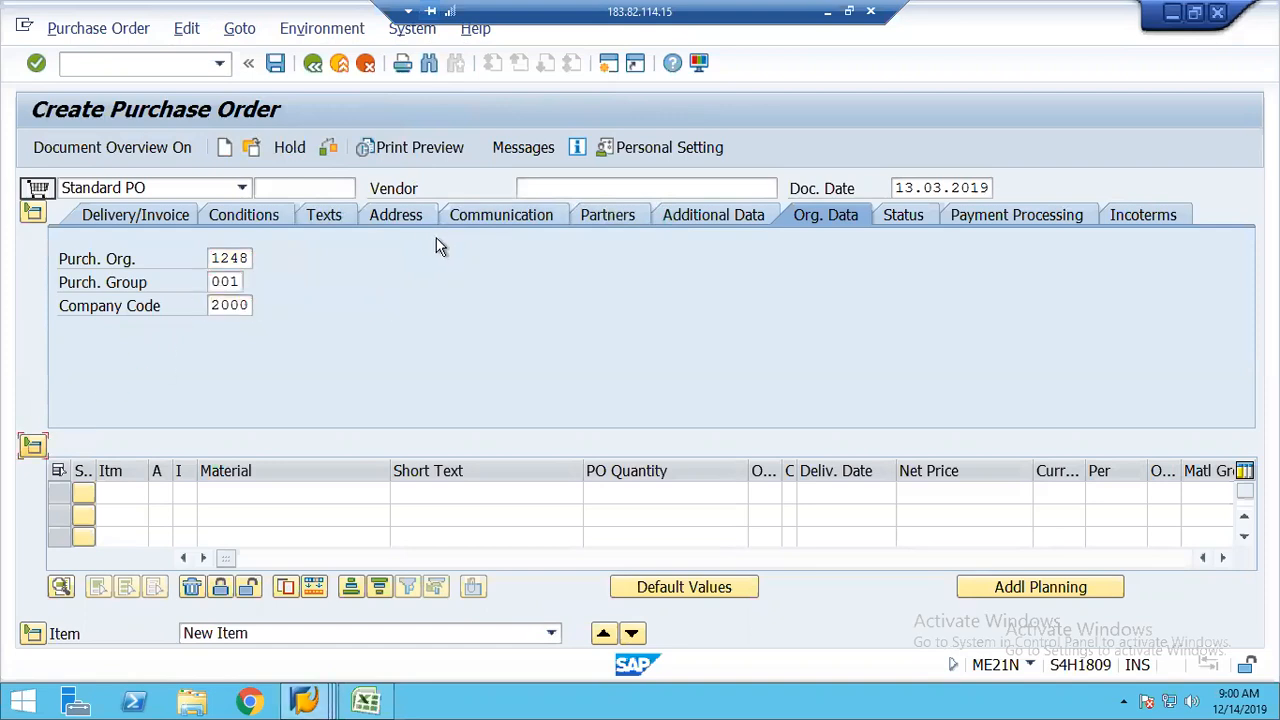
Step: Assign vendor XYZ, enter material 21 on the first item row and try to expand the item details
left_click(532, 184)
key("Down")
key("Return")
key("Return")
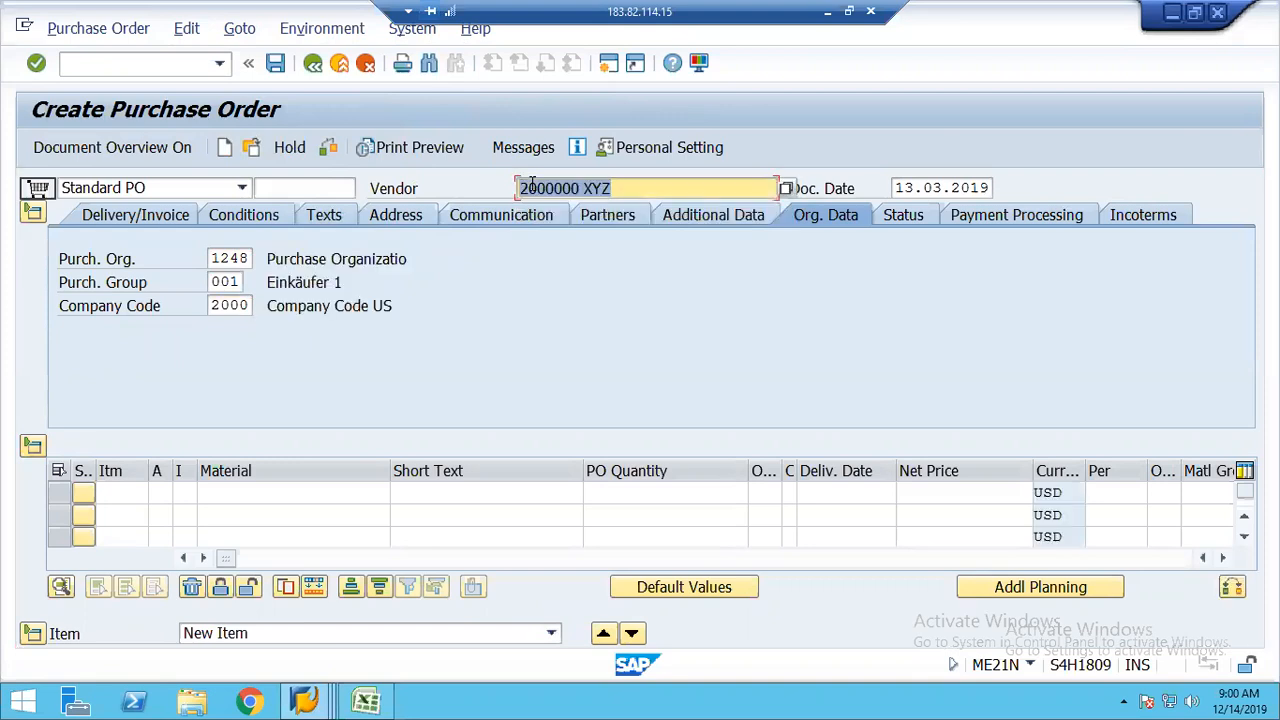
left_click(212, 502)
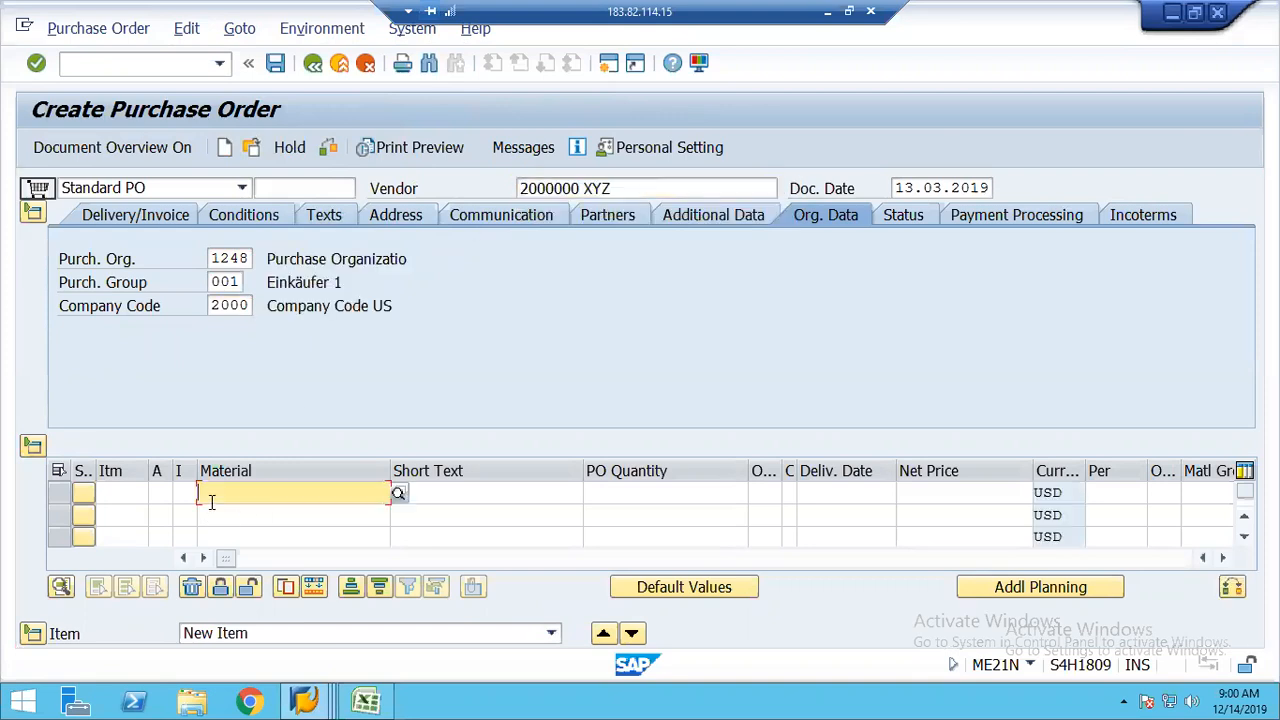
type("21")
key("Tab")
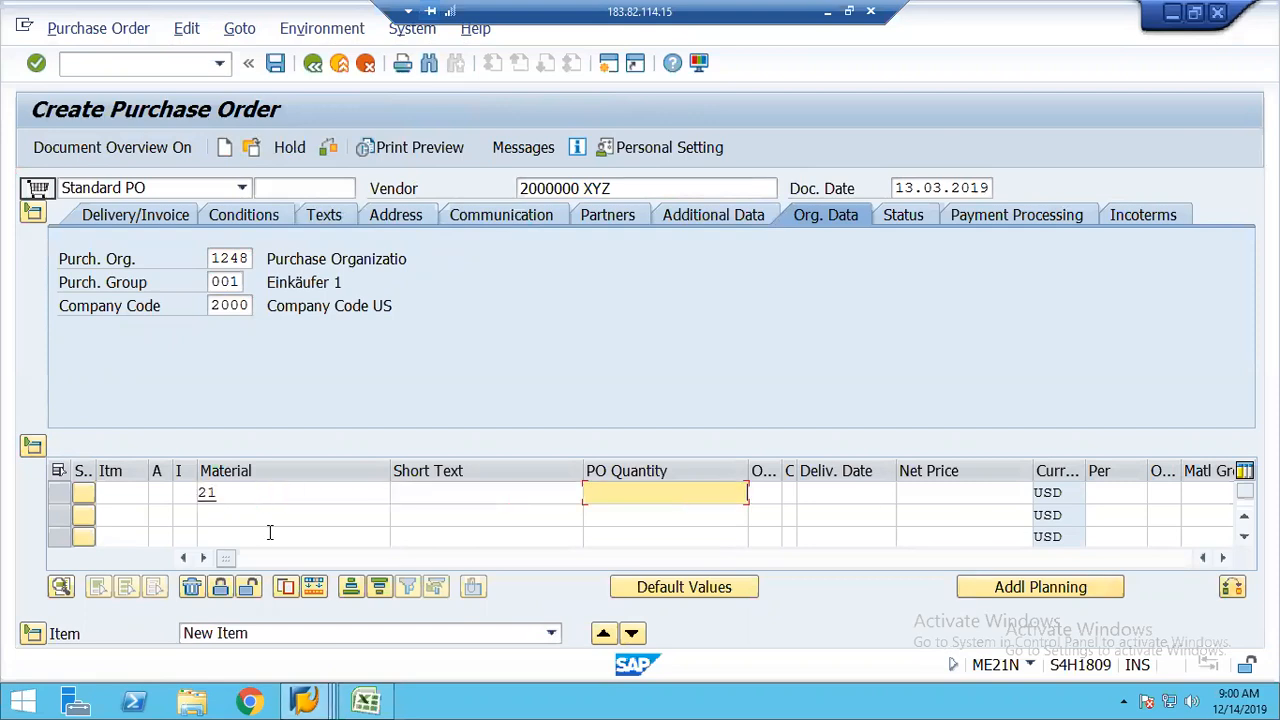
left_click(33, 636)
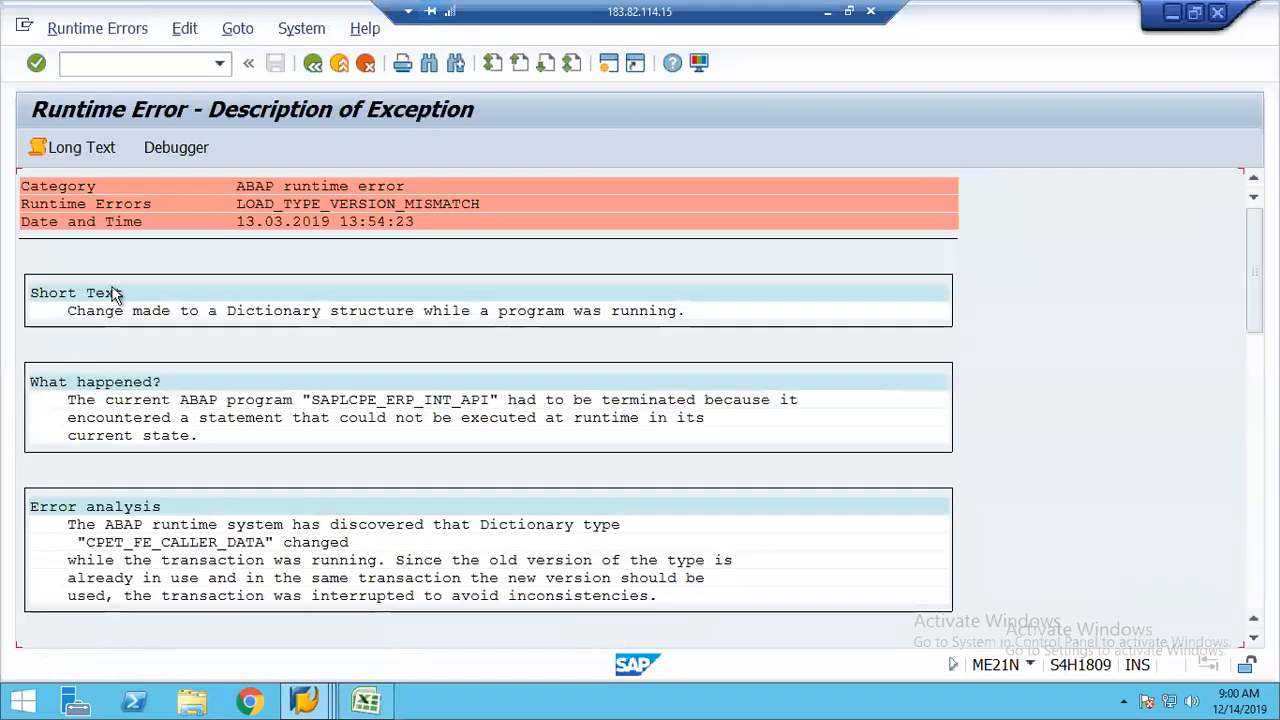
Step: Restart transaction ME21N and fill in purchasing organization 1248, purchasing group 001 and company code 2000
left_click(88, 62)
type("/nme21n")
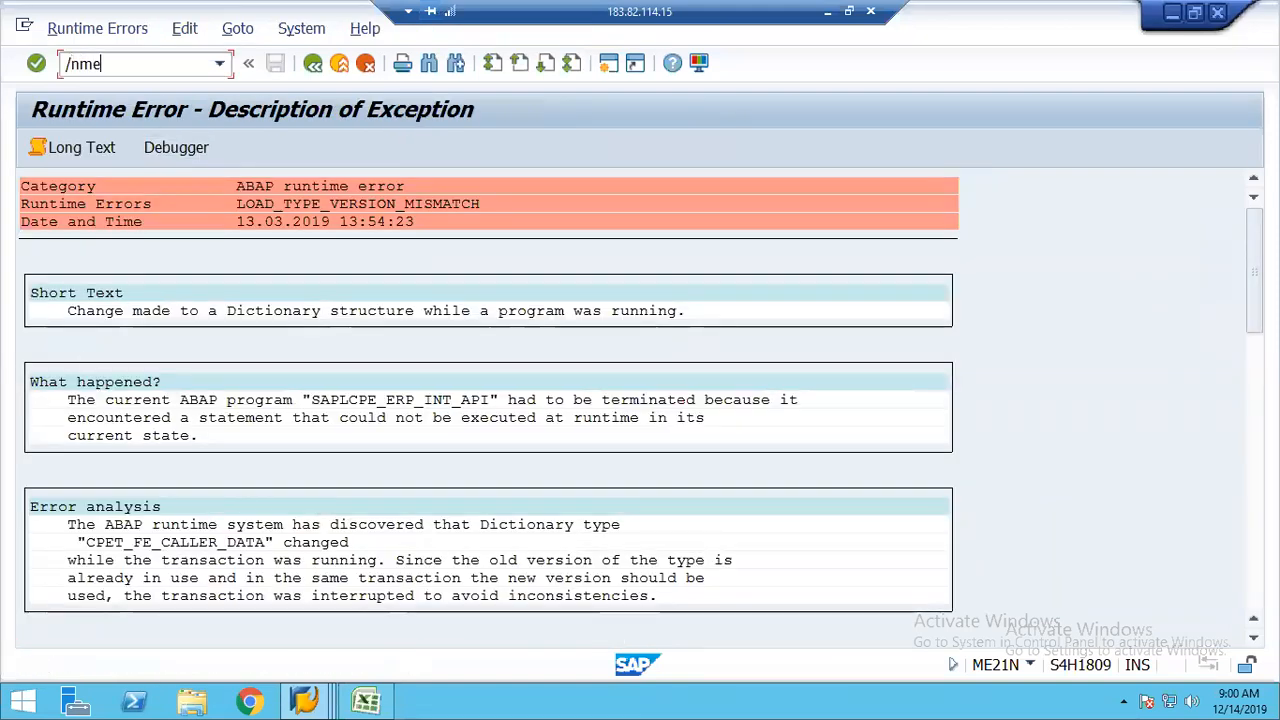
key("Return")
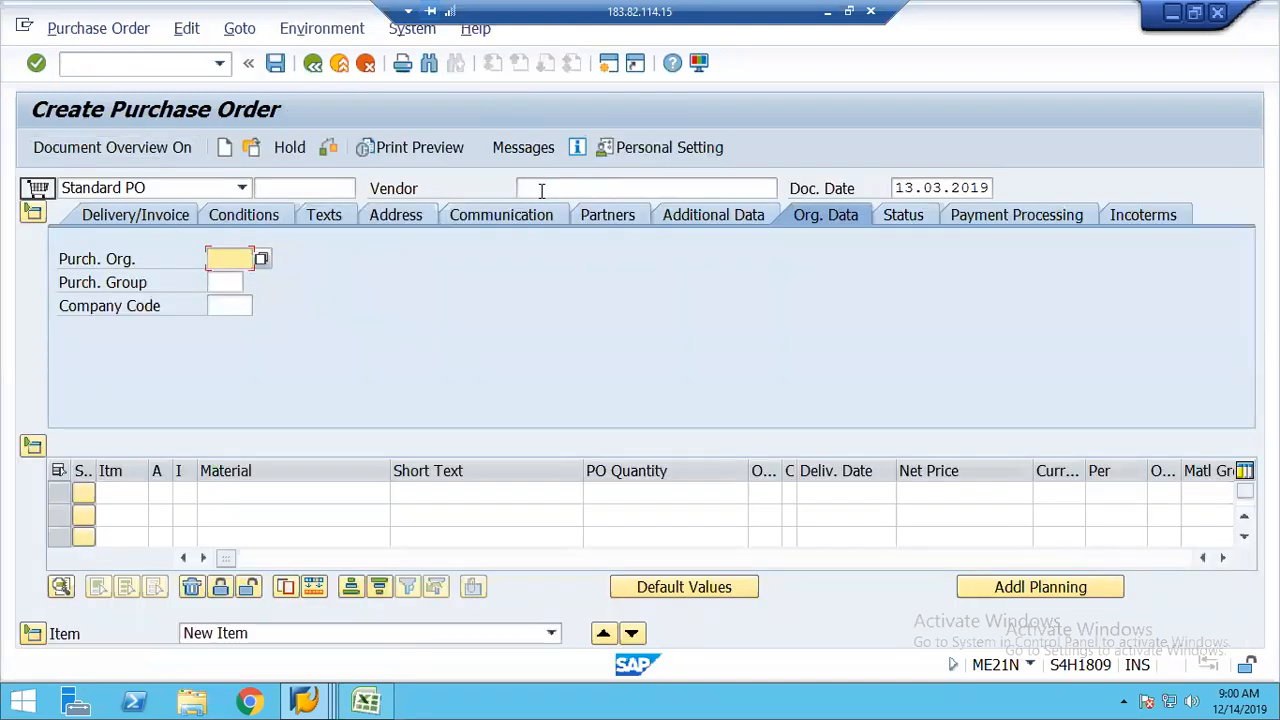
key("Down")
key("Return")
key("Tab")
key("Down")
key("Return")
key("Tab")
key("Down")
key("Return")
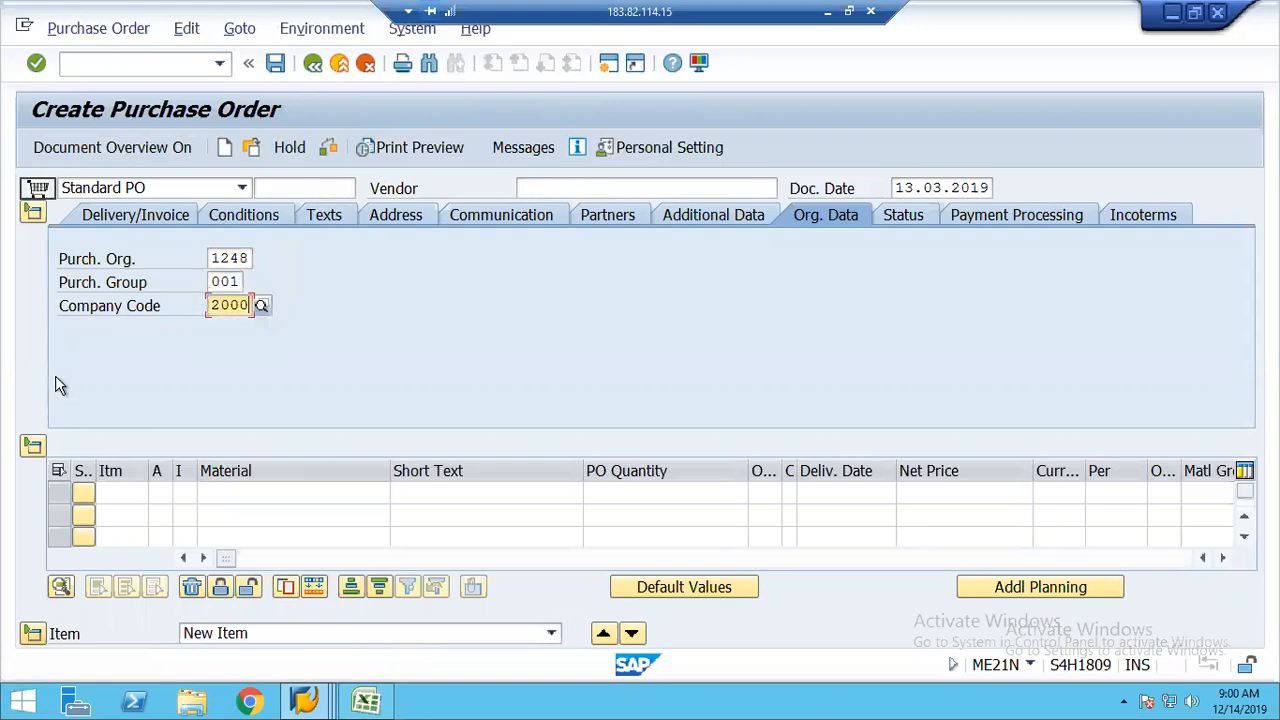
Step: Assign vendor XYZ to the purchase order and collapse the header details
left_click(560, 190)
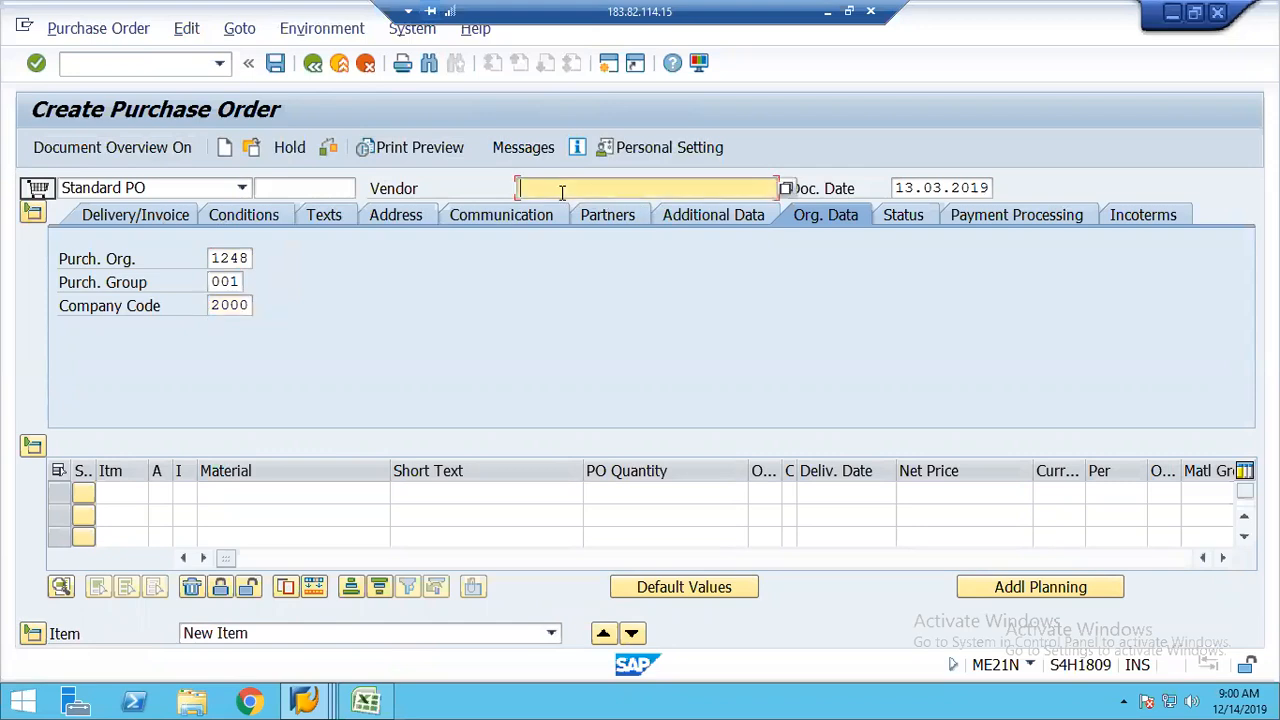
key("Down")
key("Return")
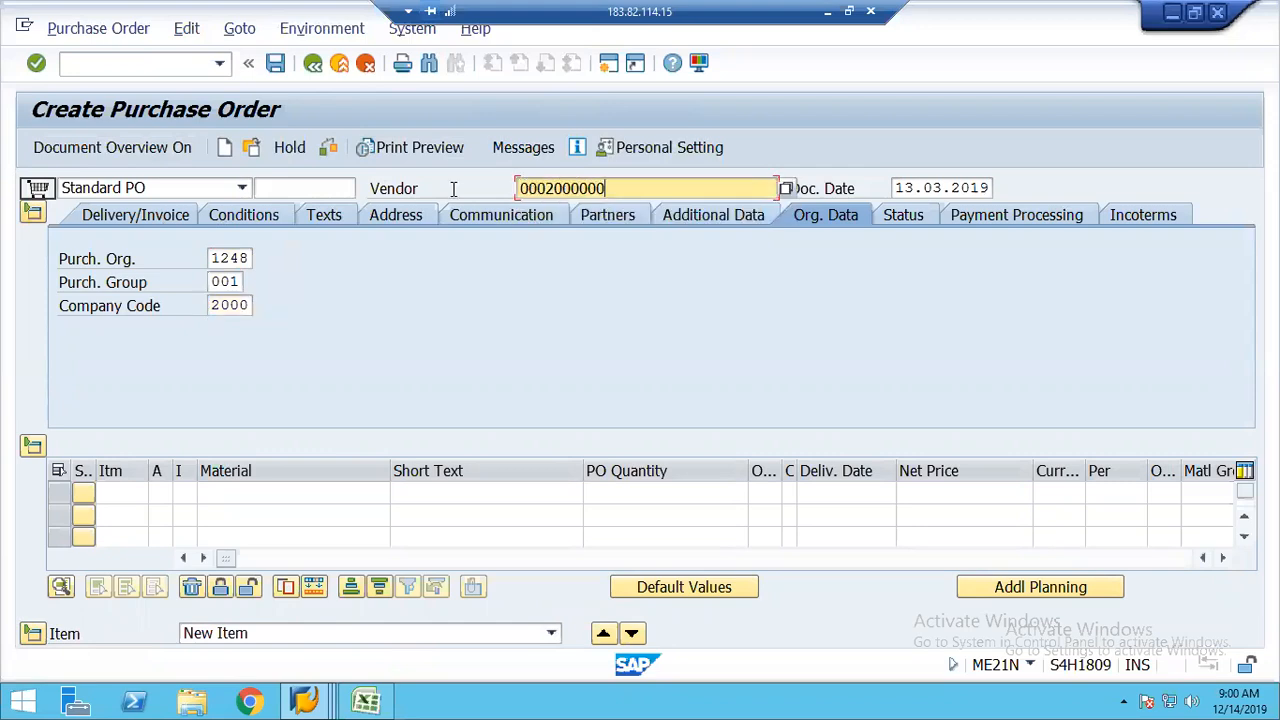
left_click(33, 212)
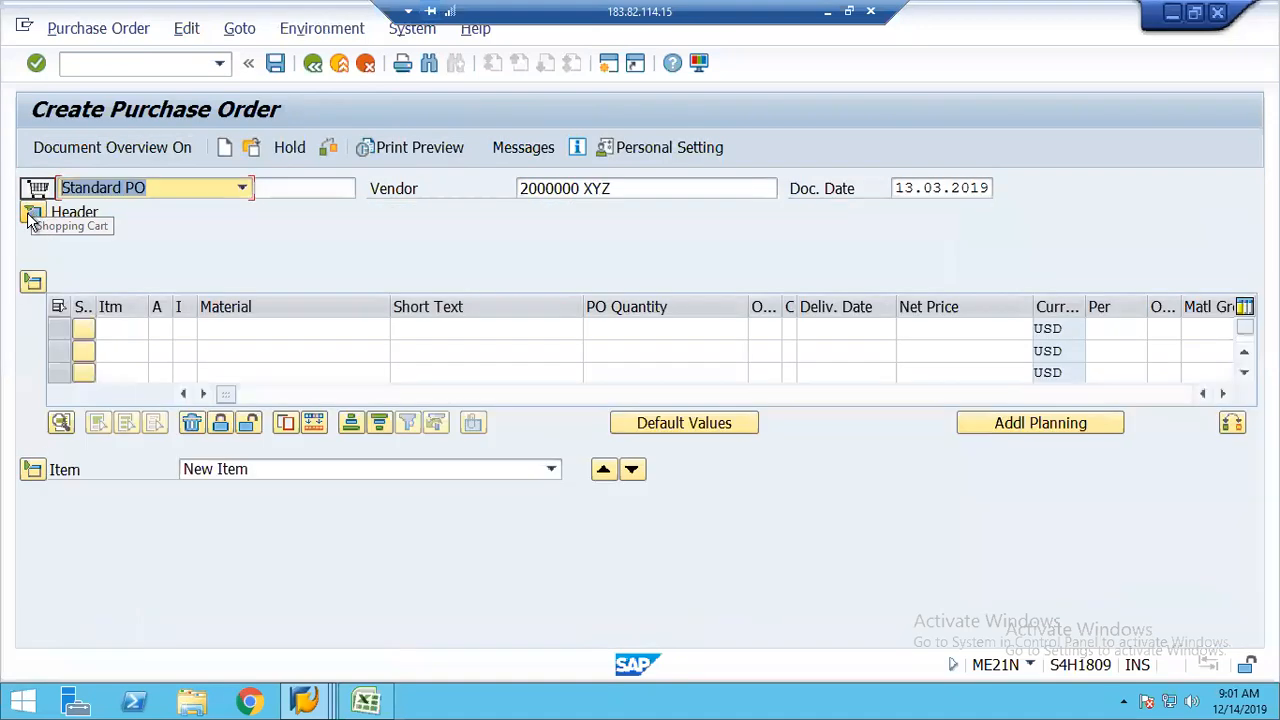
Step: Enter material 21 with a PO quantity of 1000 on the first item row
left_click(240, 327)
type("21")
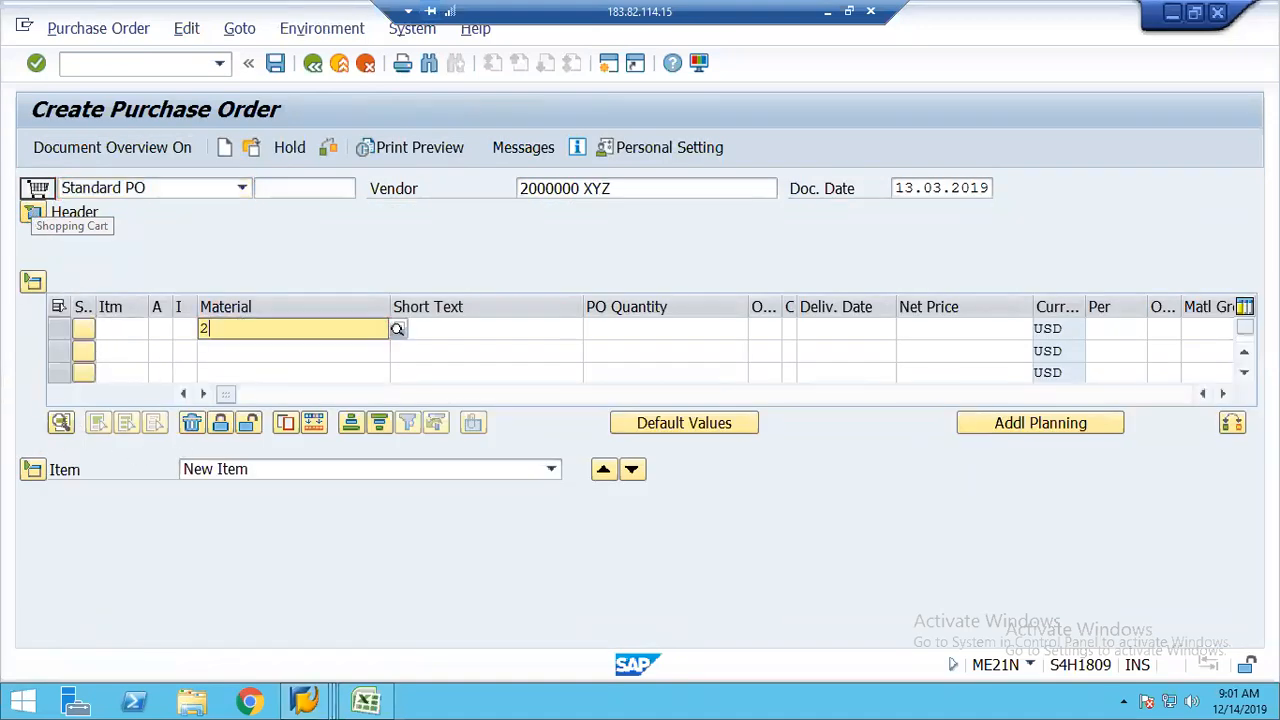
key("Tab")
key("Tab")
type("1000")
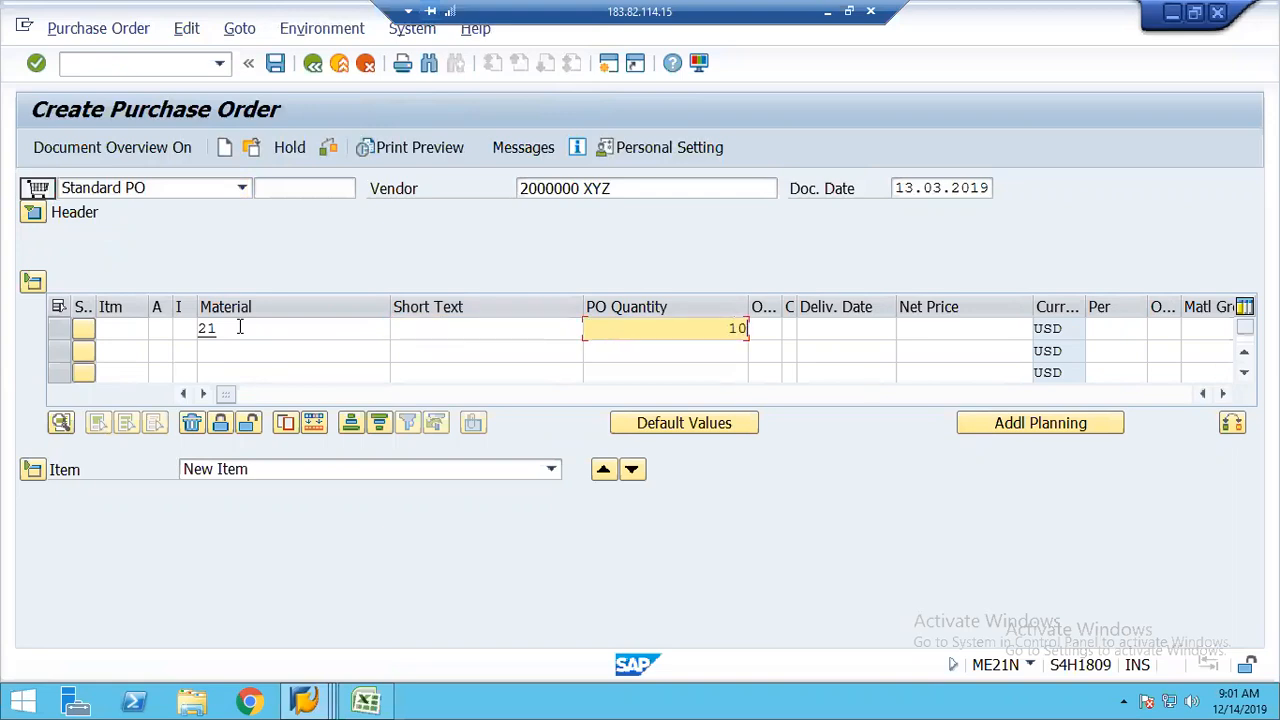
Step: Set the first item's net price to 12
key("Tab")
key("Tab")
key("Tab")
key("Tab")
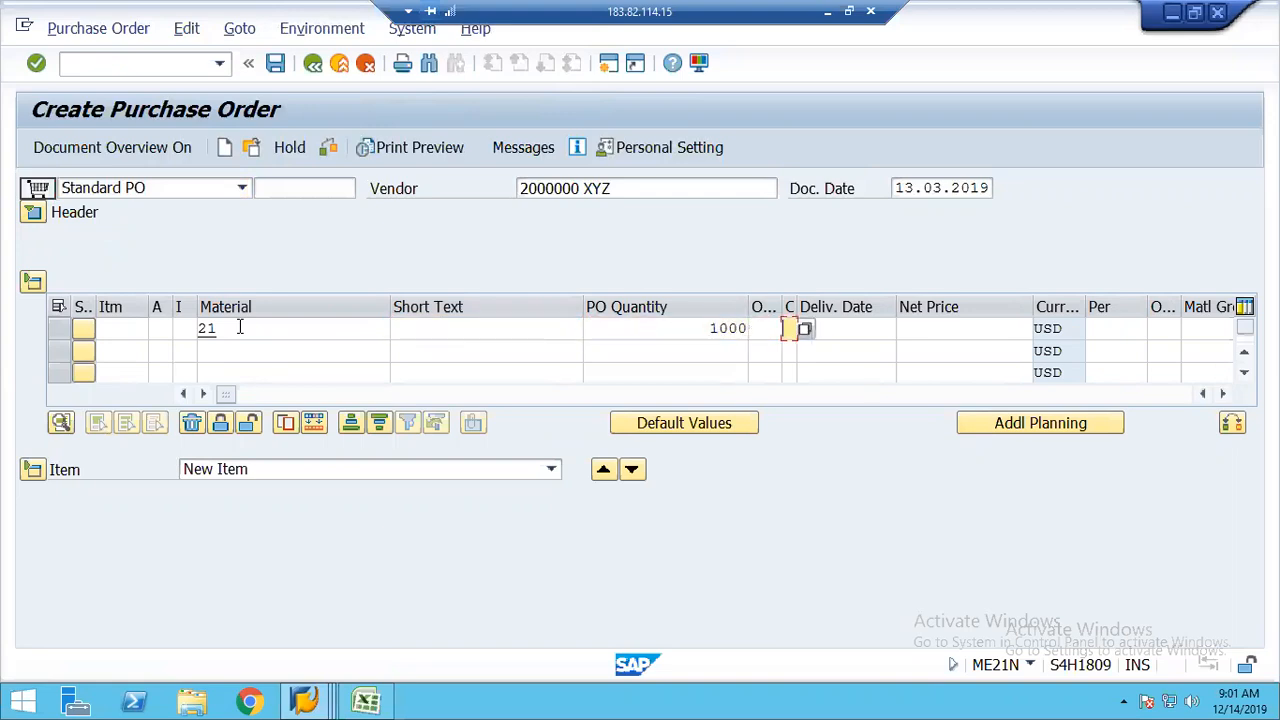
type("12")
key("Tab")
key("Tab")
key("Tab")
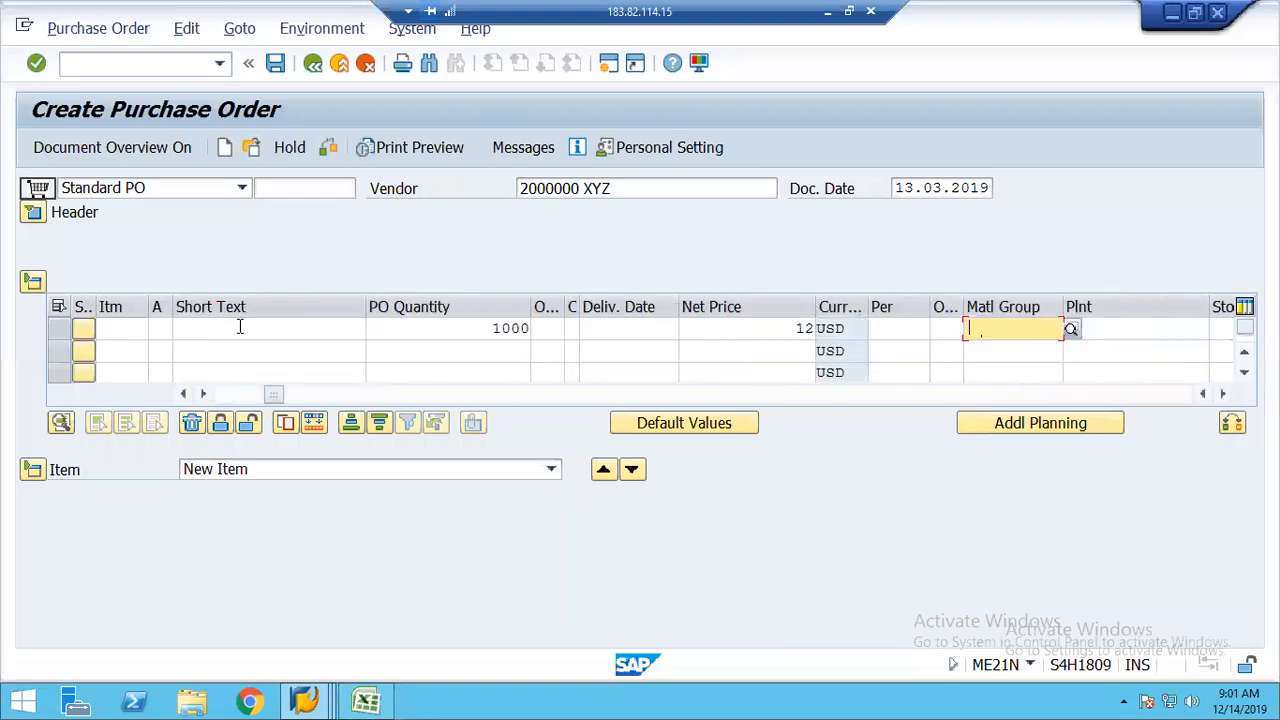
Step: Try to complete the first item with material group 01, plant 1248 and storage location 1248
type("01")
key("Tab")
type("1248")
key("Tab")
key("Down")
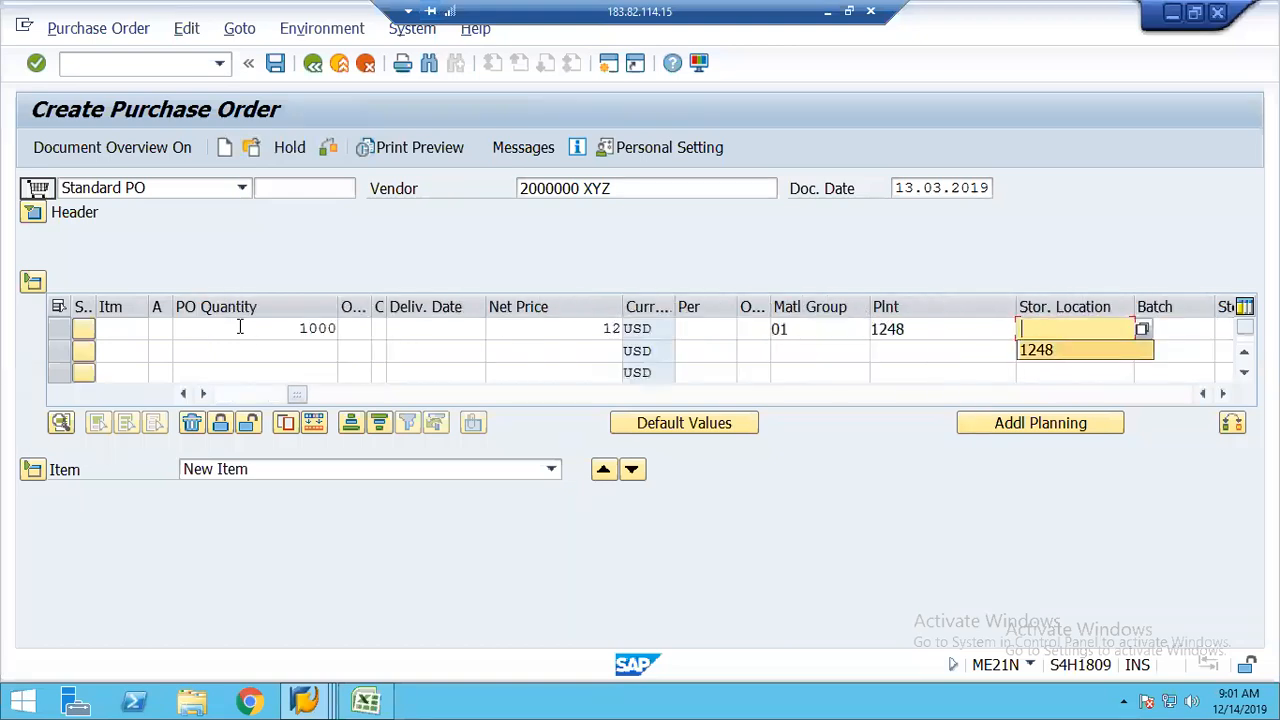
key("Return")
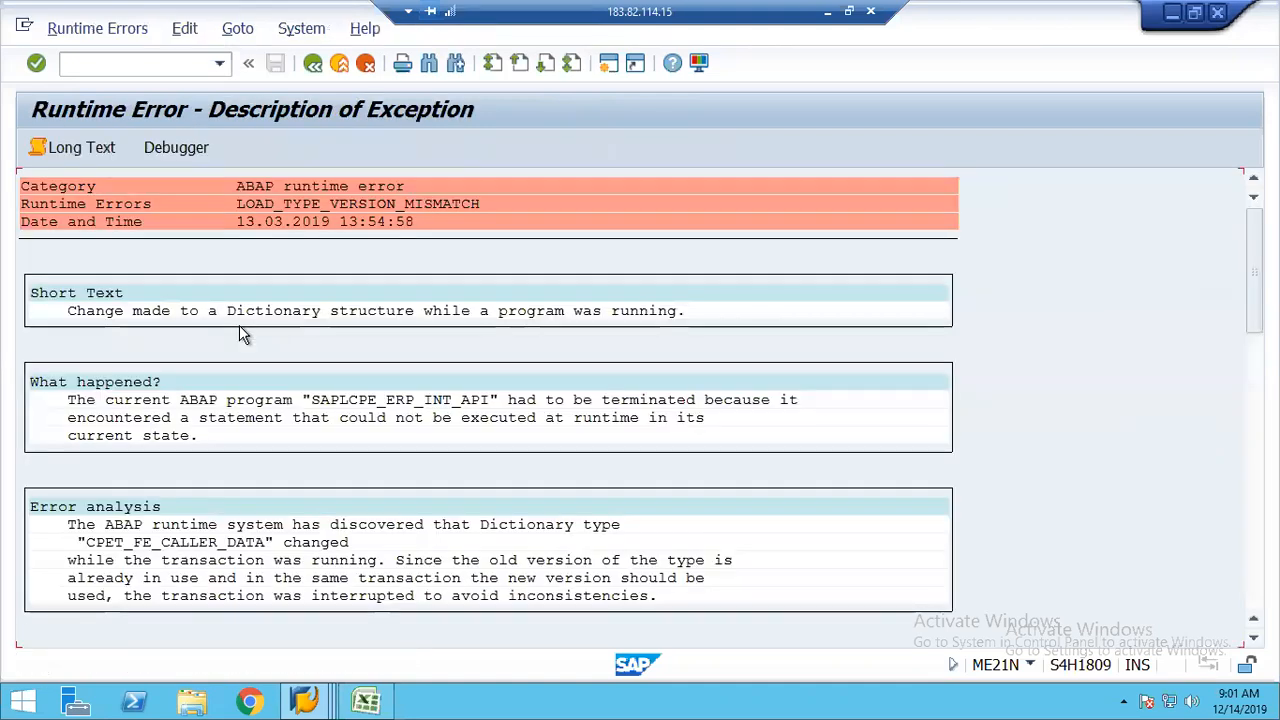
Step: Restart transaction ME21N and set purchasing organization 1248, purchasing group 001 and company code 2000 again
left_click(127, 64)
type("/nme21n")
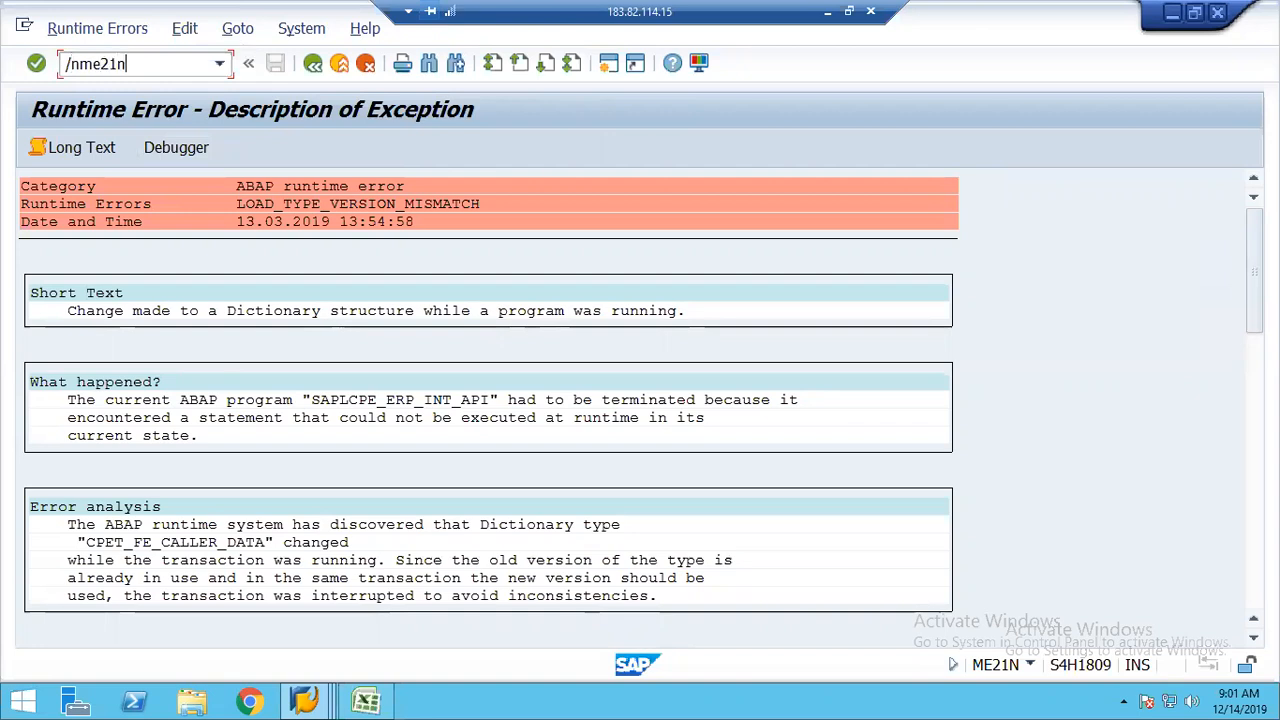
key("Return")
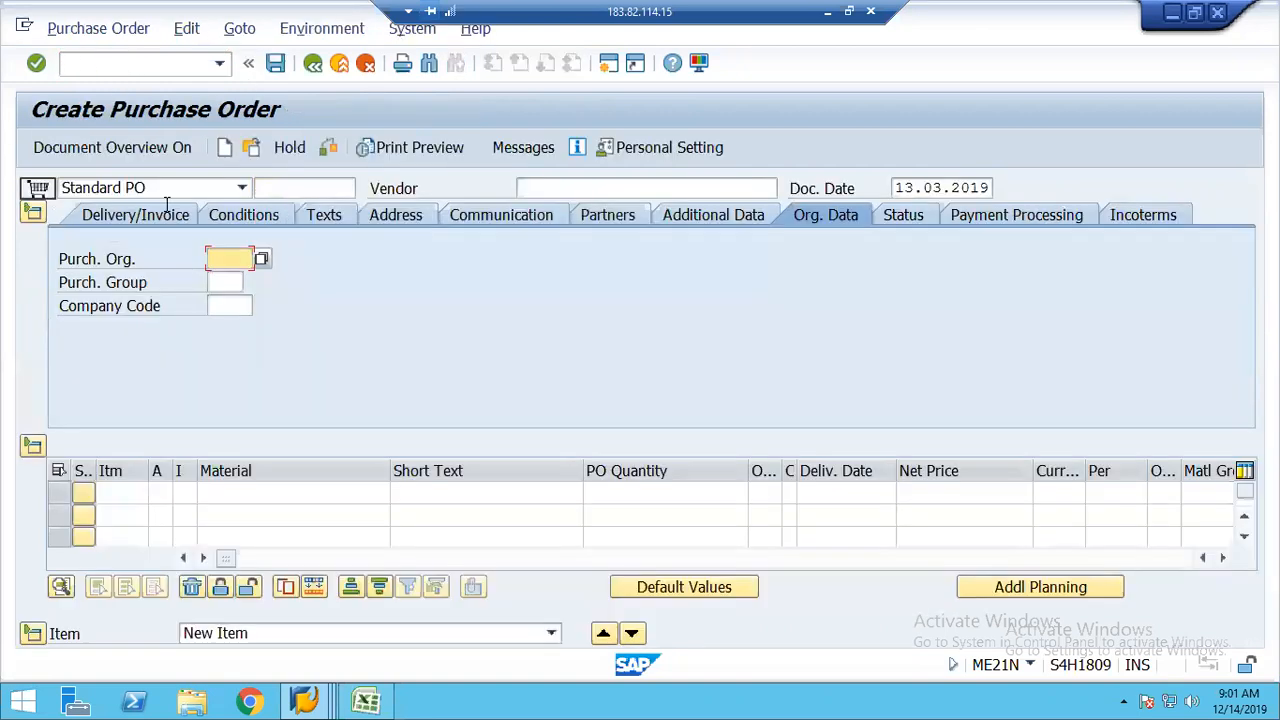
key("Down")
key("Return")
key("Tab")
key("space")
key("Down")
key("Return")
key("Tab")
key("space")
key("Down")
key("Return")
Step: Assign vendor XYZ to the new purchase order
left_click(534, 186)
key("space")
key("Down")
key("Return")
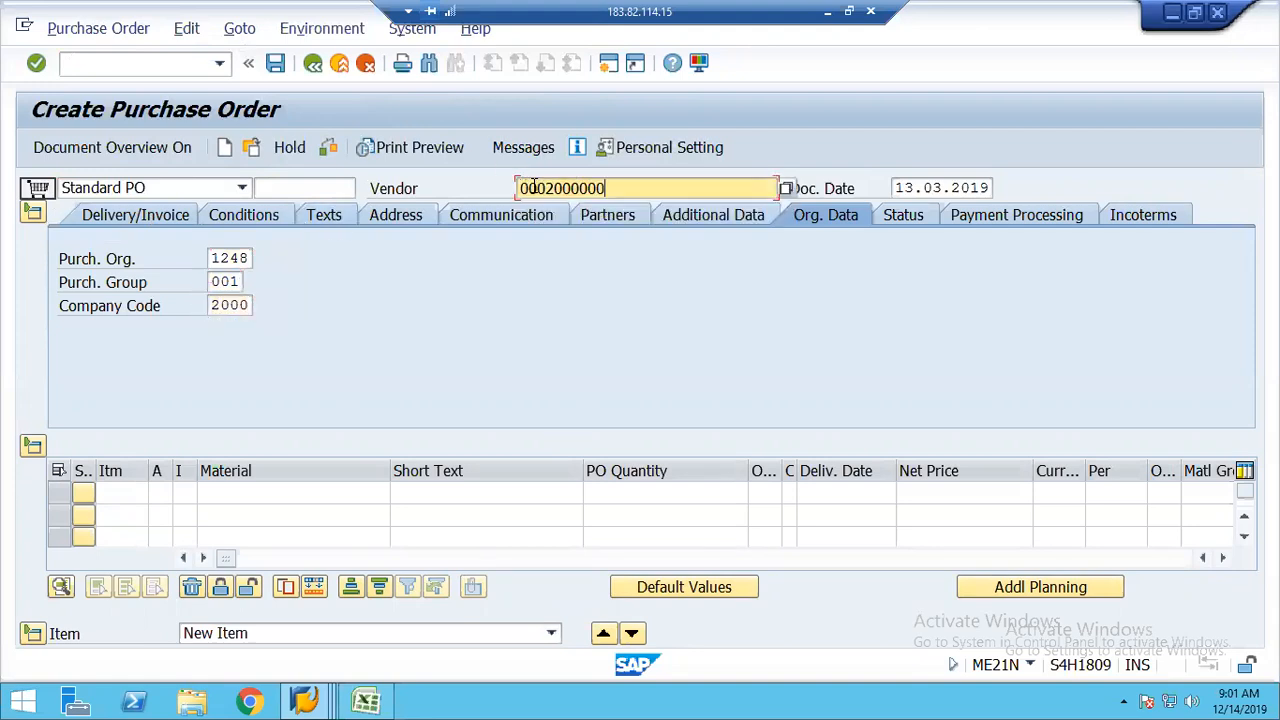
Step: Enter material 21 and a PO quantity of 1000 on the first item row
left_click(277, 497)
type("21")
key("Tab")
key("Tab")
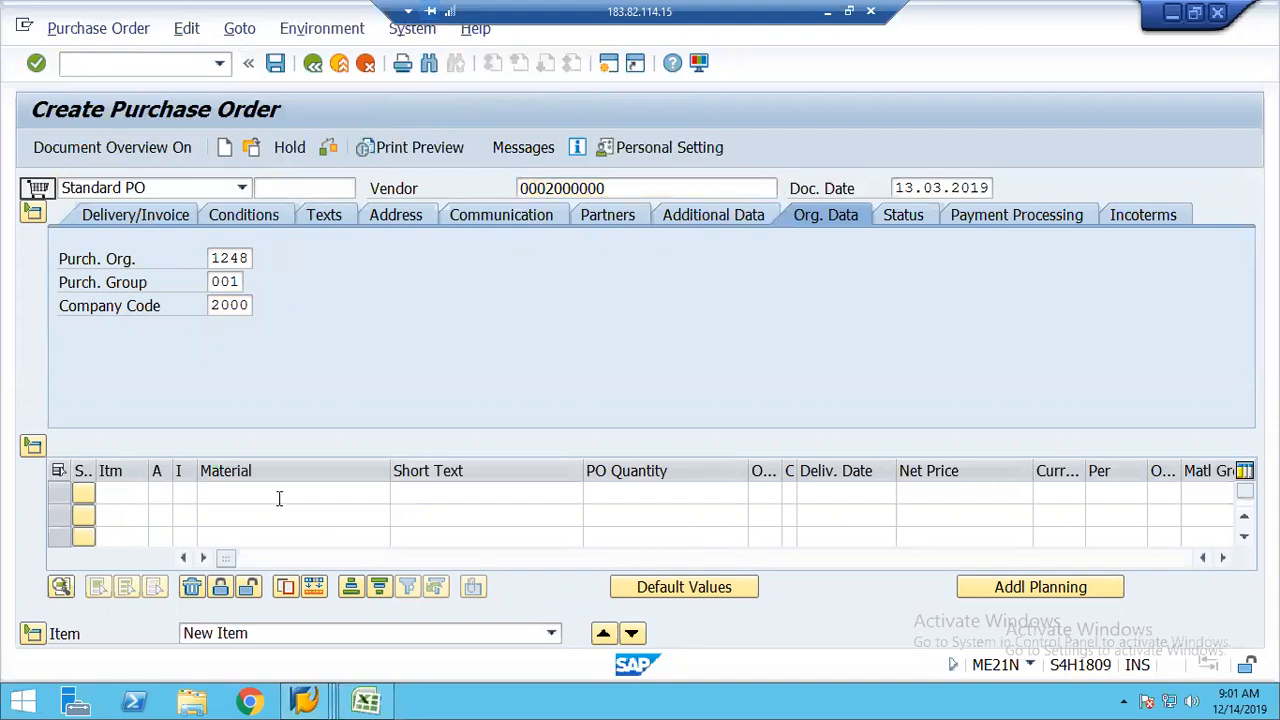
type("1000")
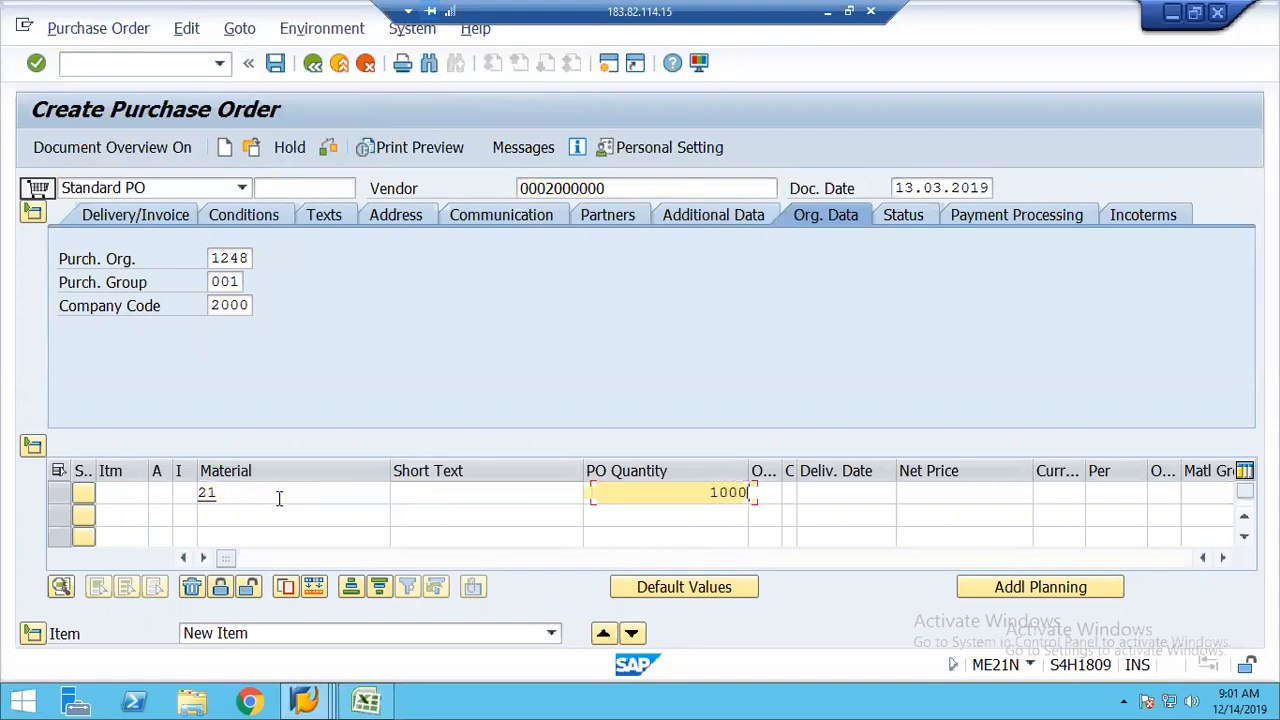
Step: Set the first item's net price to 12 and its currency to USD
key("Tab")
key("Tab")
key("Tab")
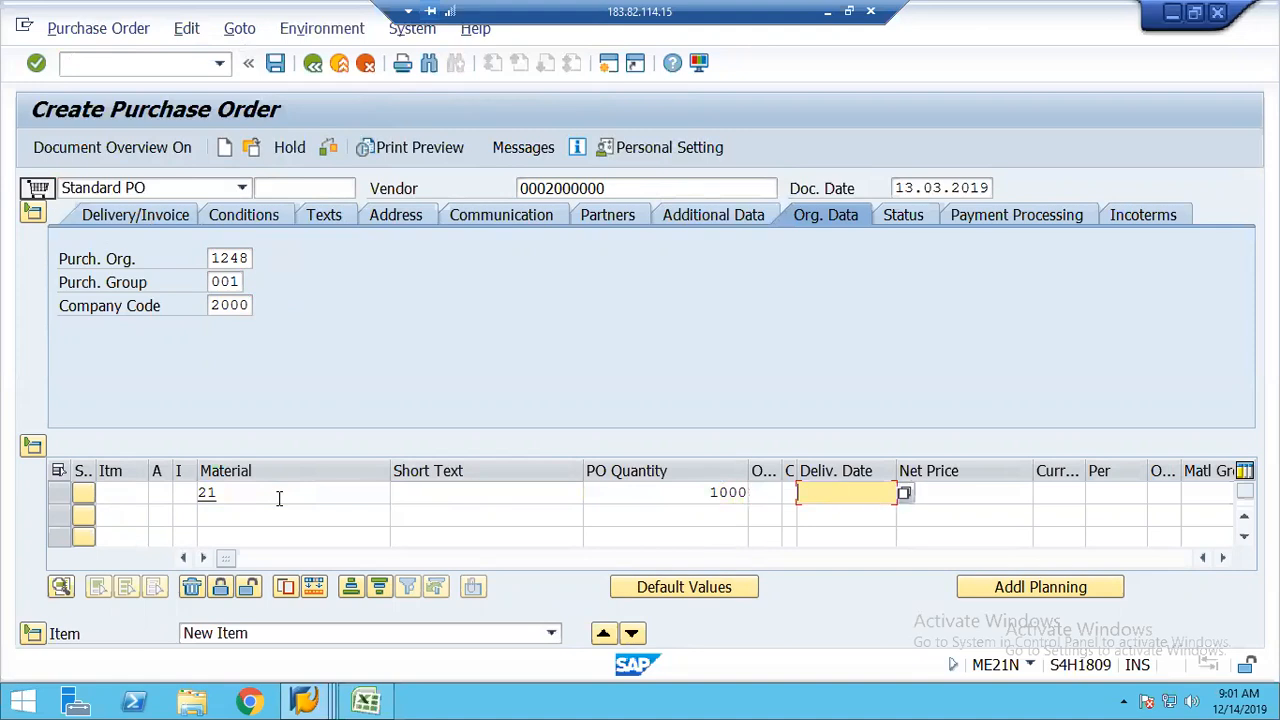
key("Tab")
type("12")
key("Tab")
type("usd")
key("Tab")
key("Tab")
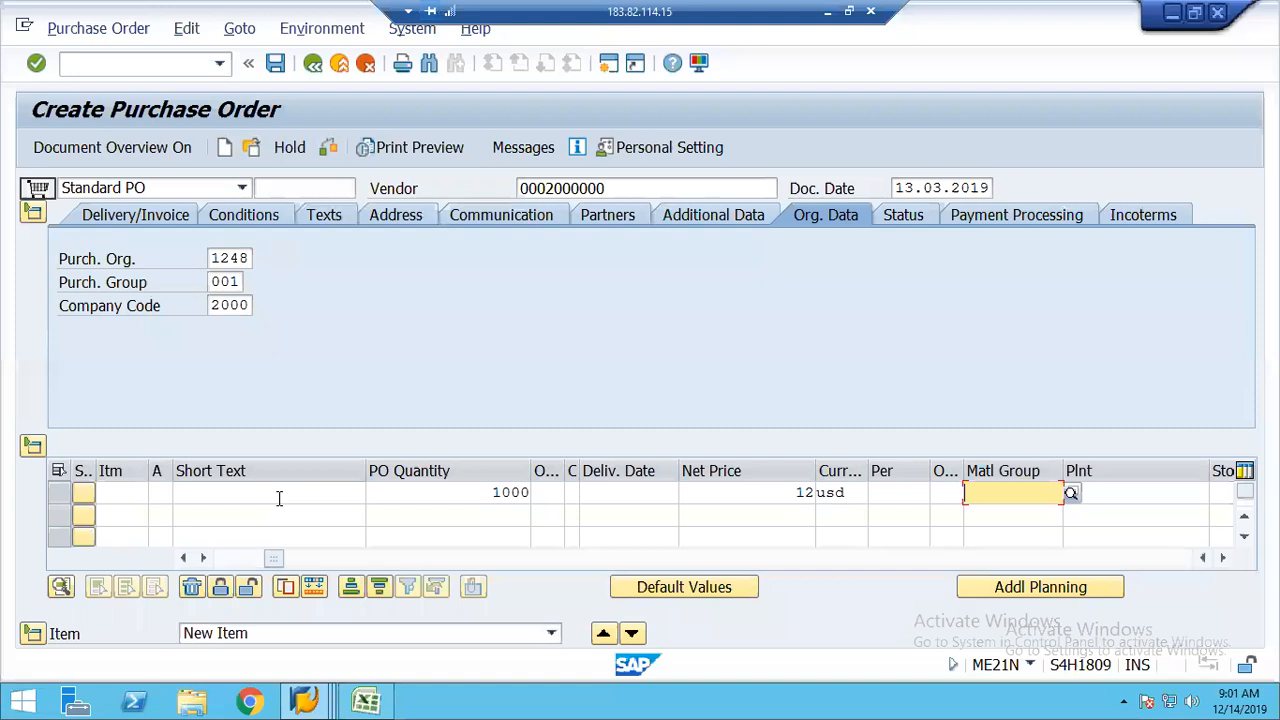
Step: Set the item's material group to 01 and its plant and storage location to 1248, and save the purchase order
type("01")
key("Tab")
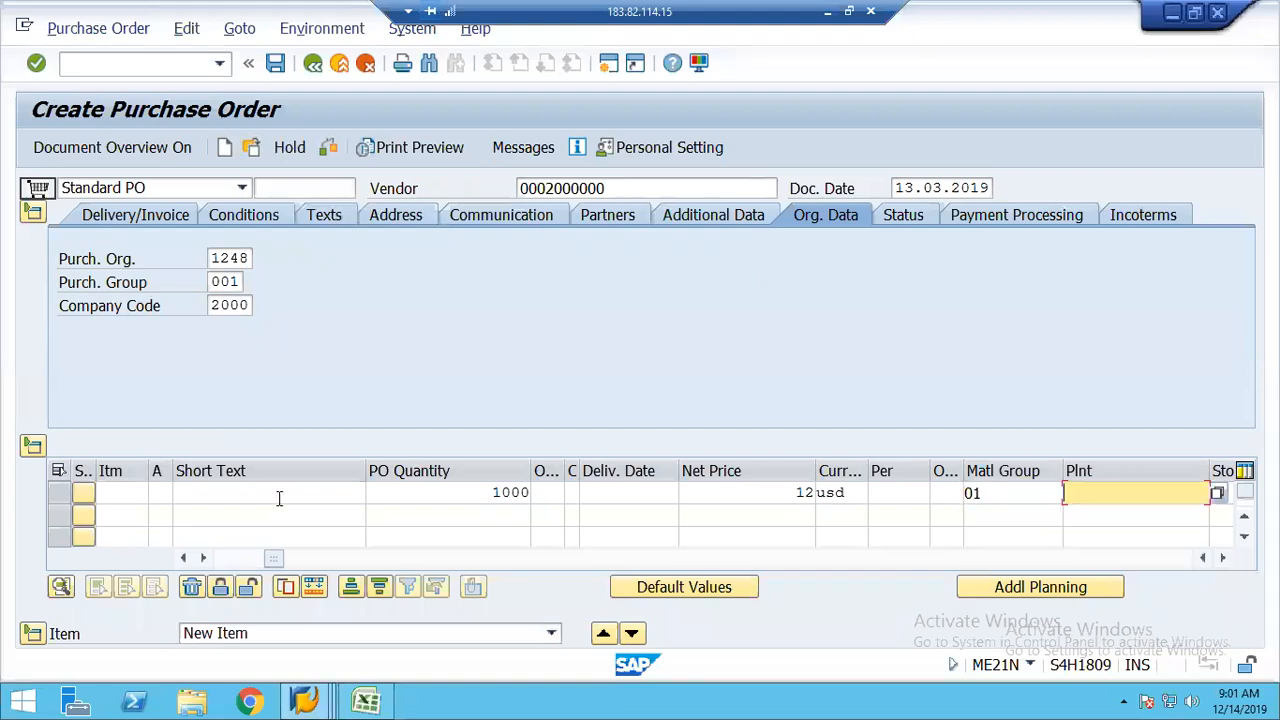
type("1248")
key("Tab")
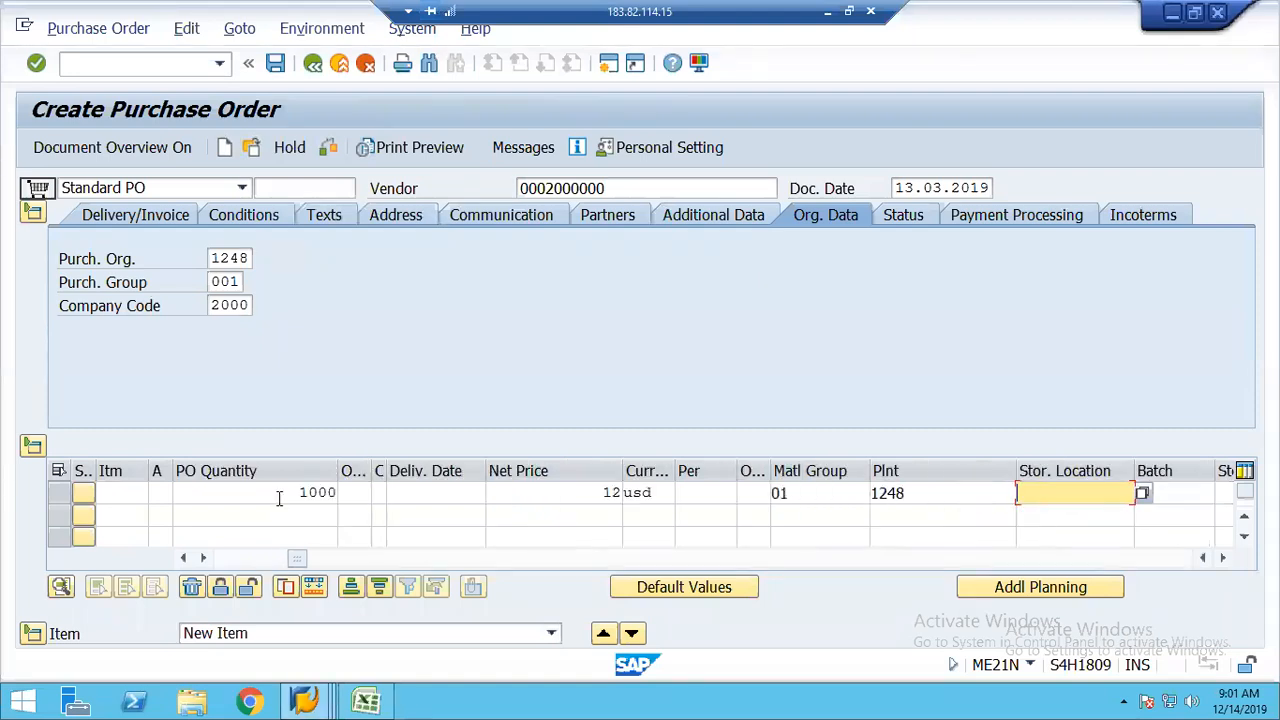
type("1248")
left_click(273, 68)
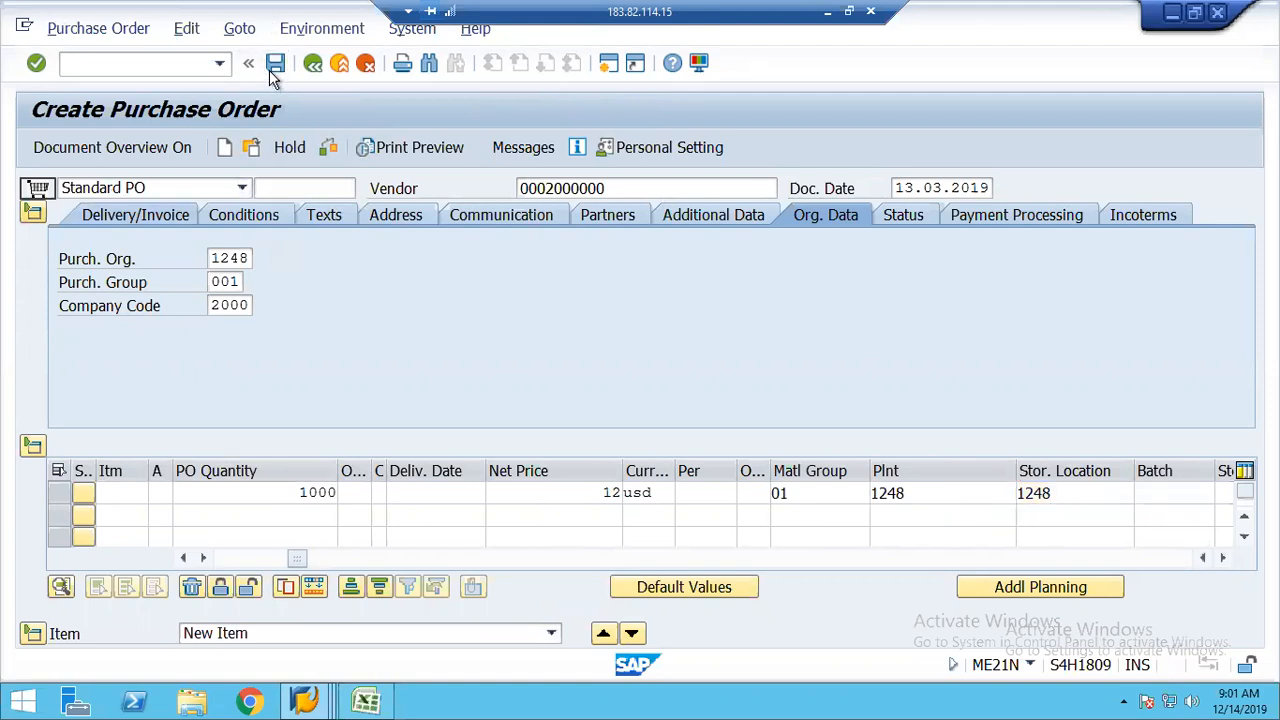